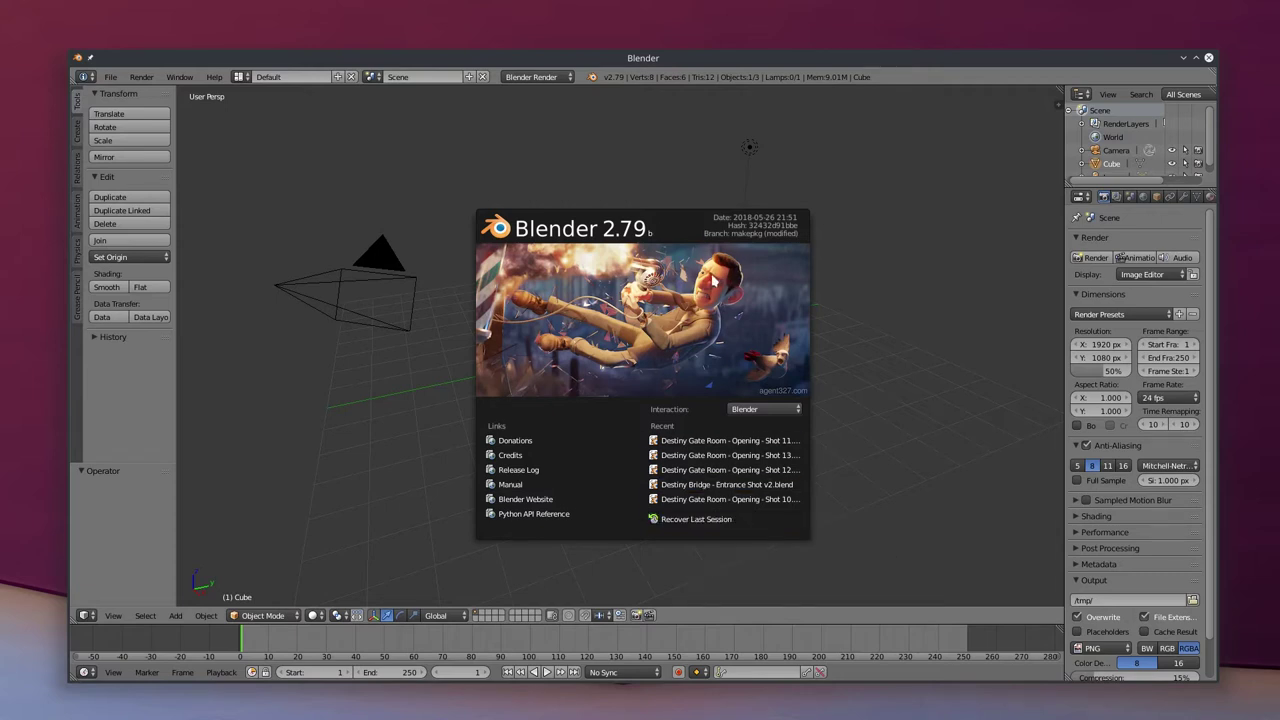
Dismiss the splash screen and place the 3D cursor at several spots, ending on the grid in front of the cube toward the camera side
left_click(897, 233)
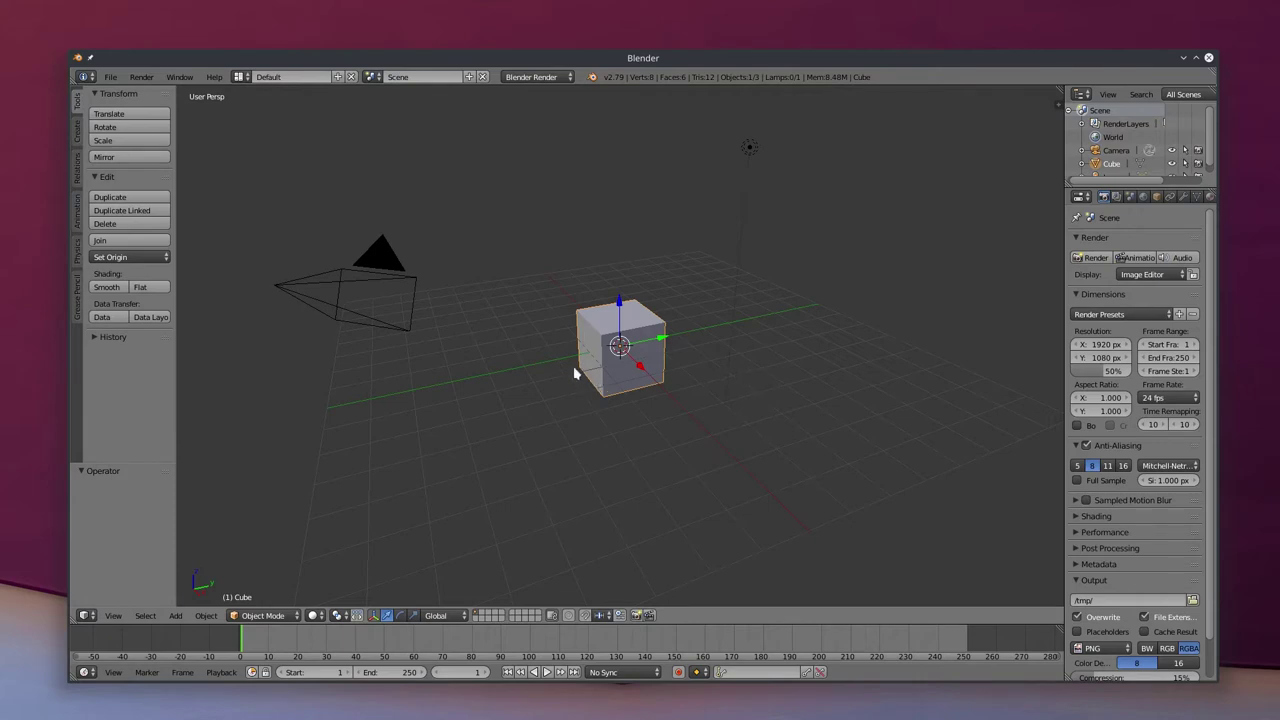
left_click(587, 328)
left_click(582, 342)
left_click(333, 281)
left_click(744, 144)
left_click(890, 138)
left_click(837, 259)
left_click(560, 105)
left_click(467, 152)
left_click(549, 207)
left_click(686, 203)
left_click(531, 170)
left_click(497, 220)
left_click(481, 422)
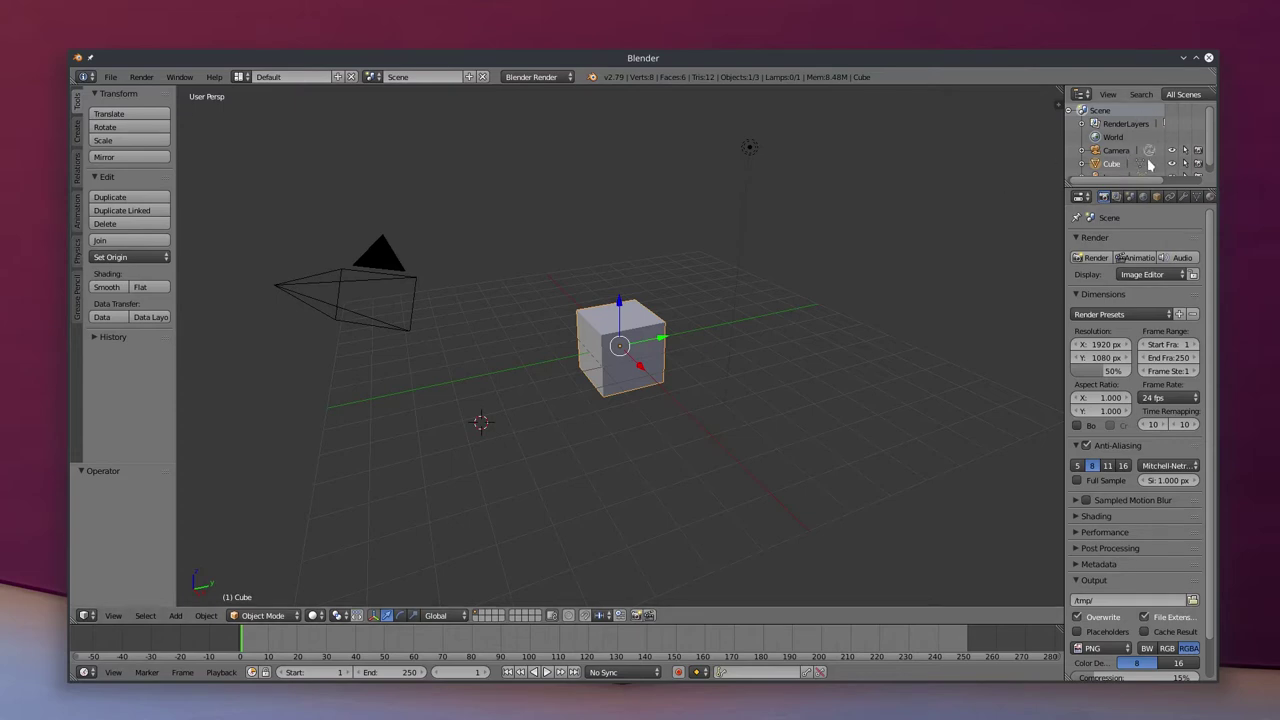
Enlarge the Outliner to show the lamp entry, and select the camera, the lamp and the cube in turn in the viewport
left_click_drag(1128, 184, 1128, 210)
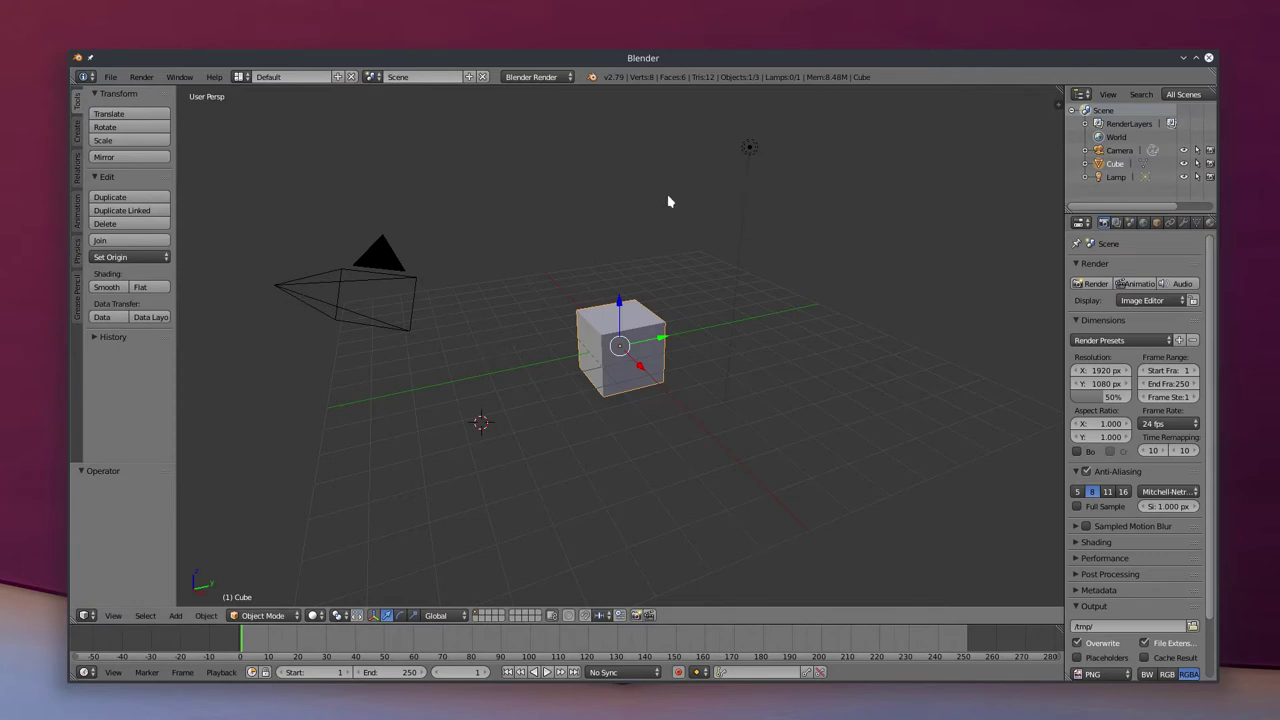
right_click(371, 266)
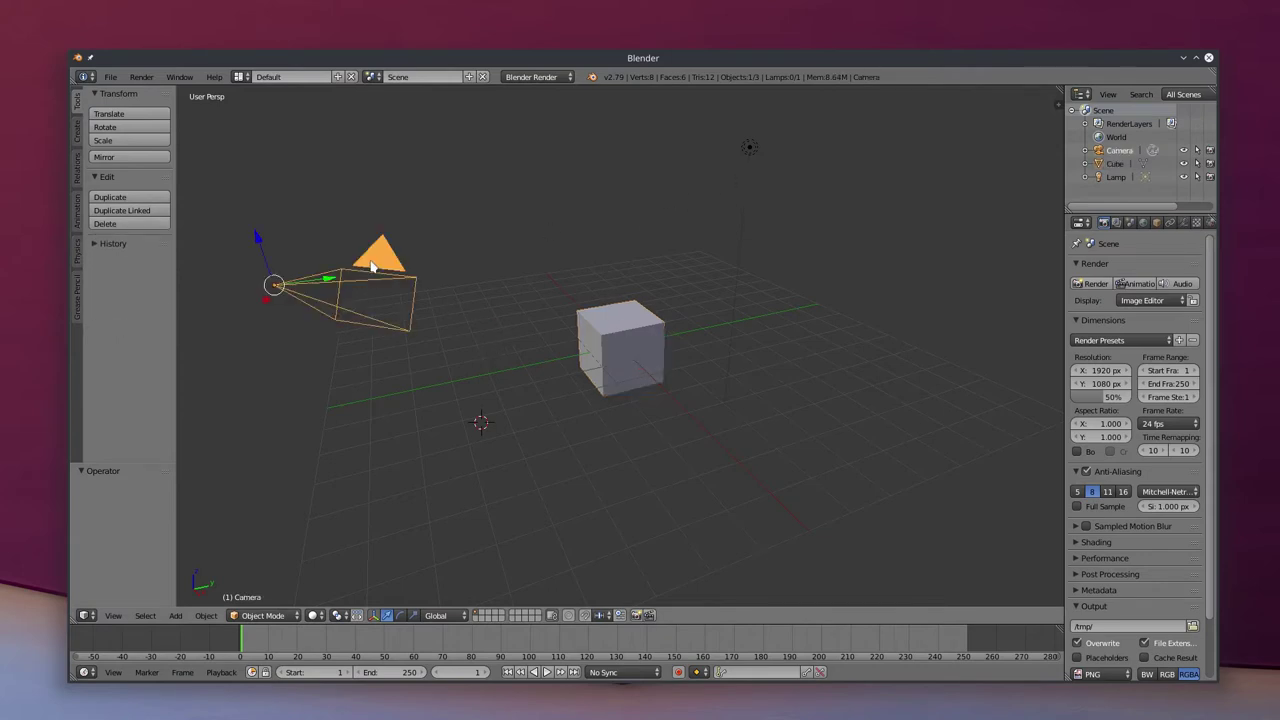
right_click(750, 150)
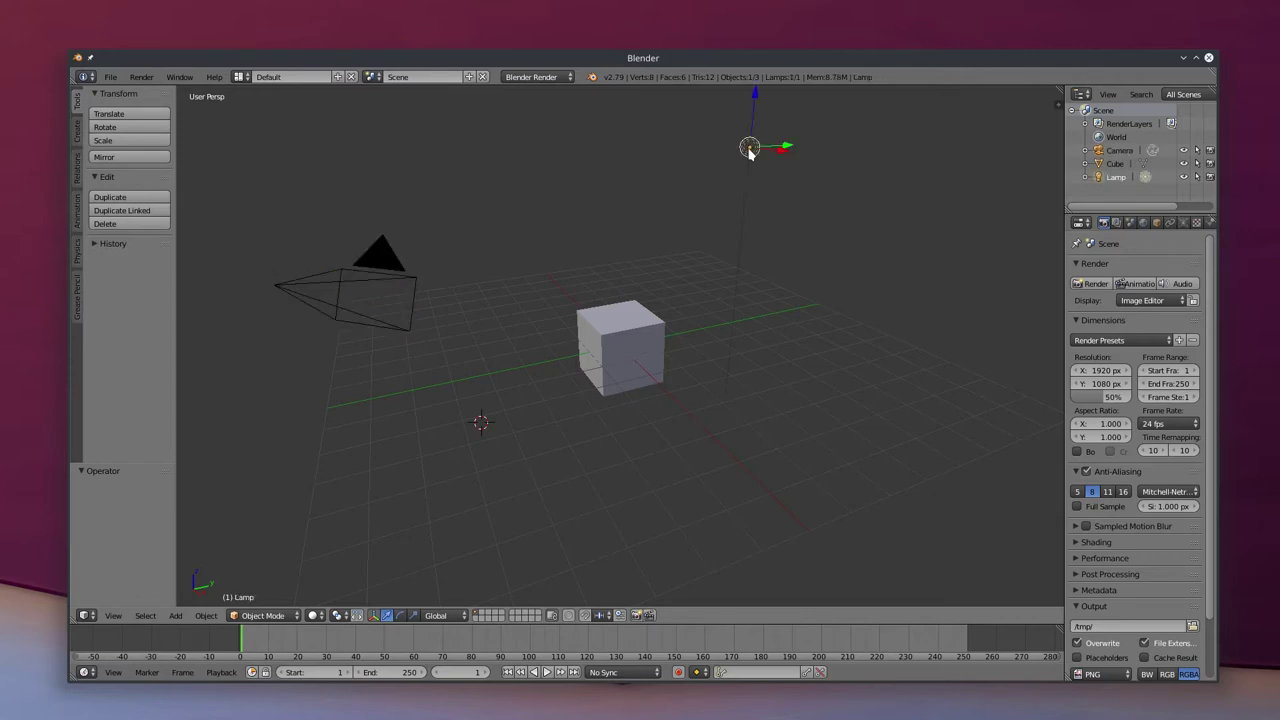
right_click(622, 352)
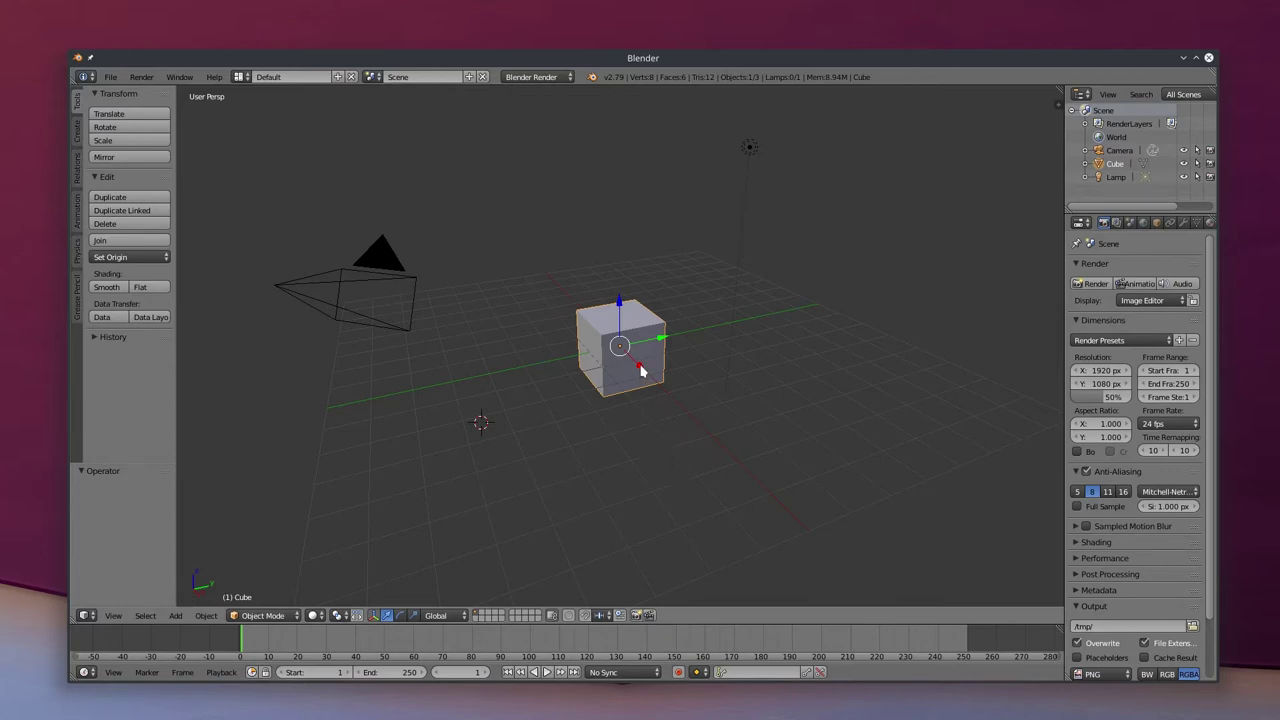
Move the cube about 2.487 units along X and about 1.661 units along Y with the manipulator's axis handles
left_click_drag(640, 370, 632, 456)
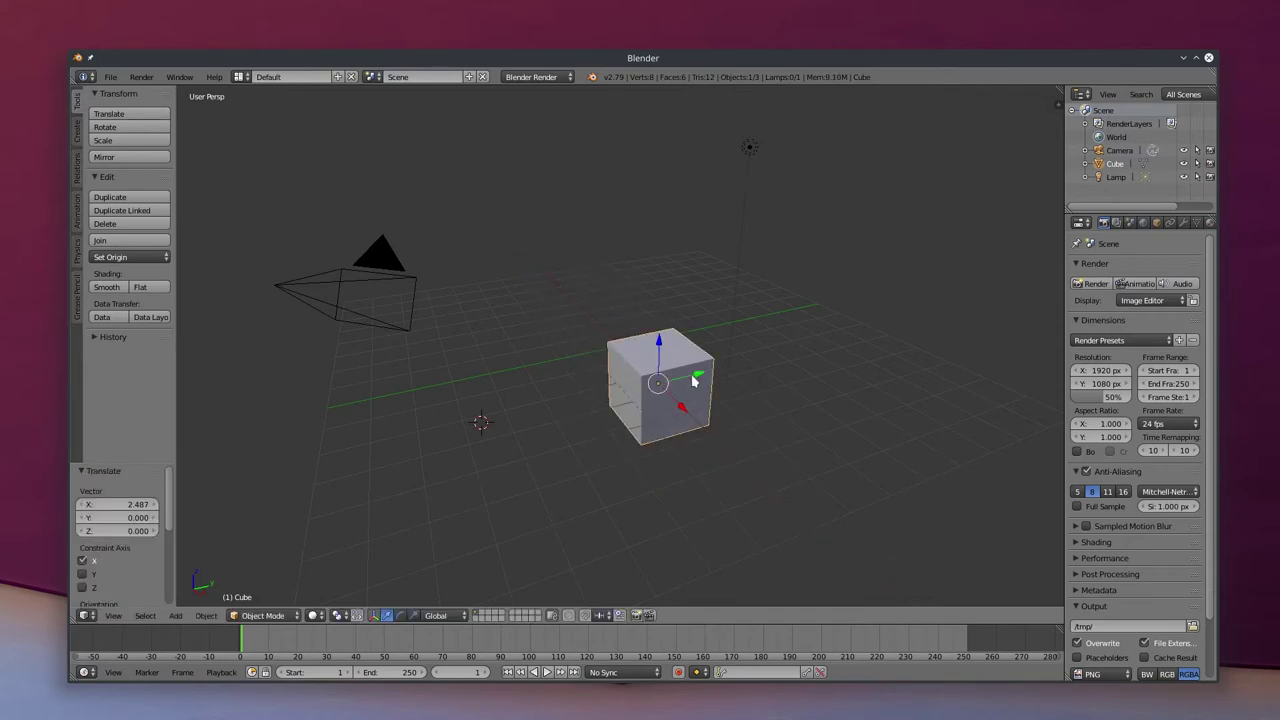
left_click_drag(693, 381, 758, 436)
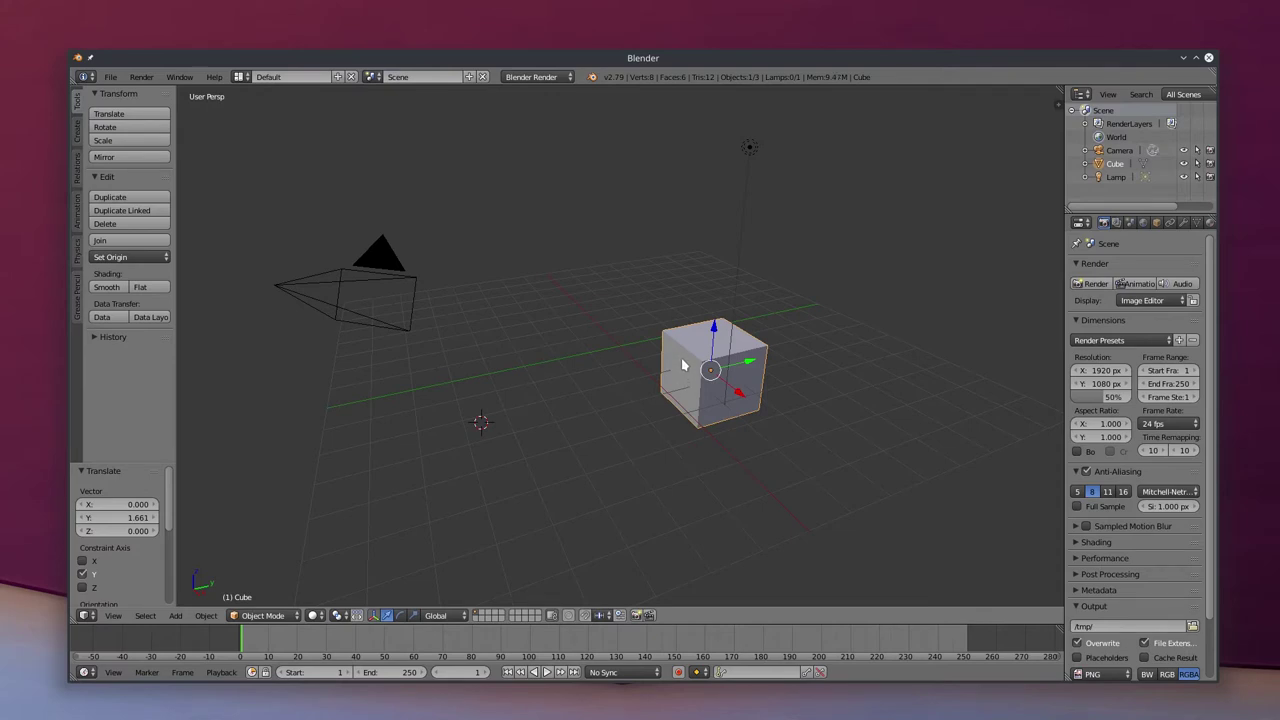
Move the cube freely by about -2.53 in X, -5.263 in Y and 0.377 in Z, and try a second free move
key("g")
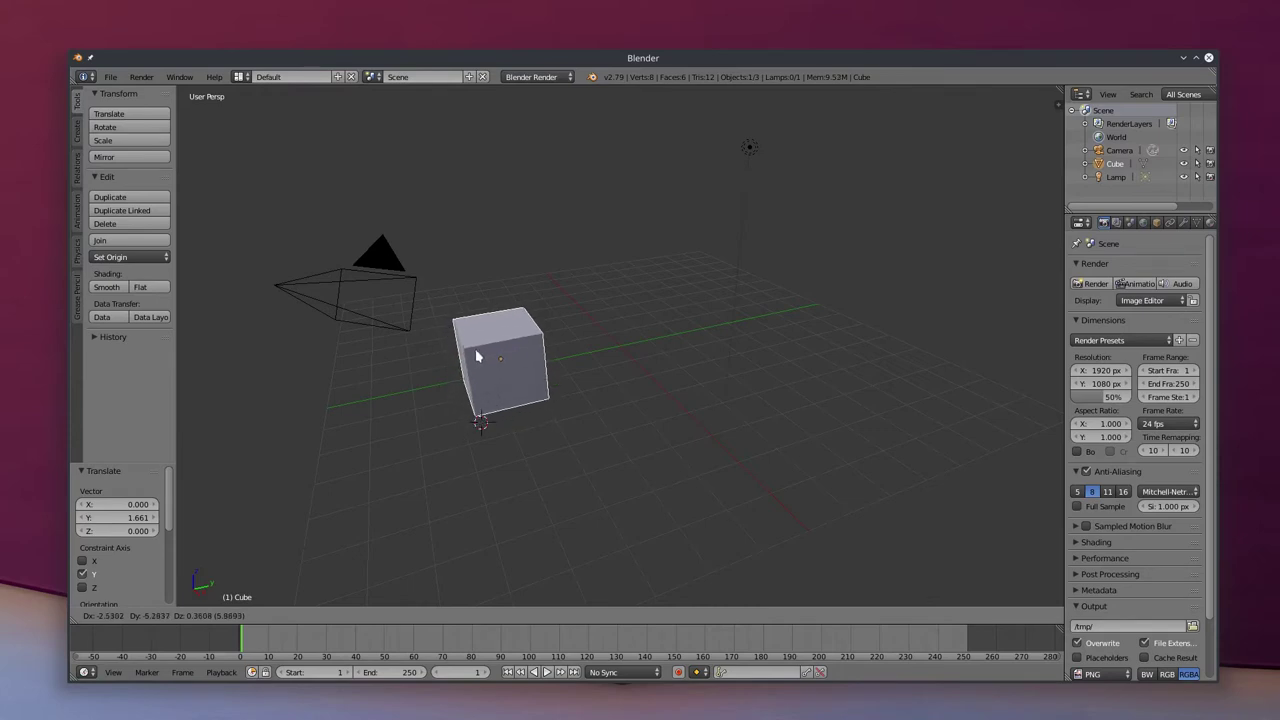
left_click(475, 353)
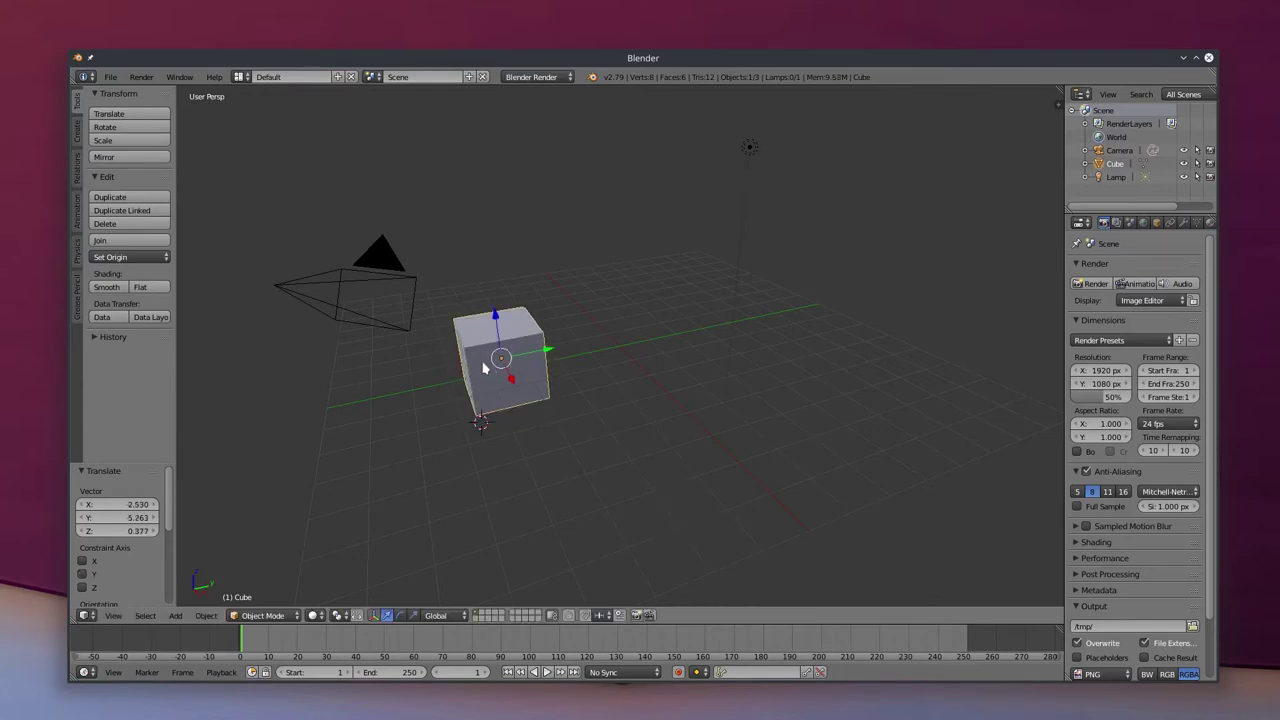
key("g")
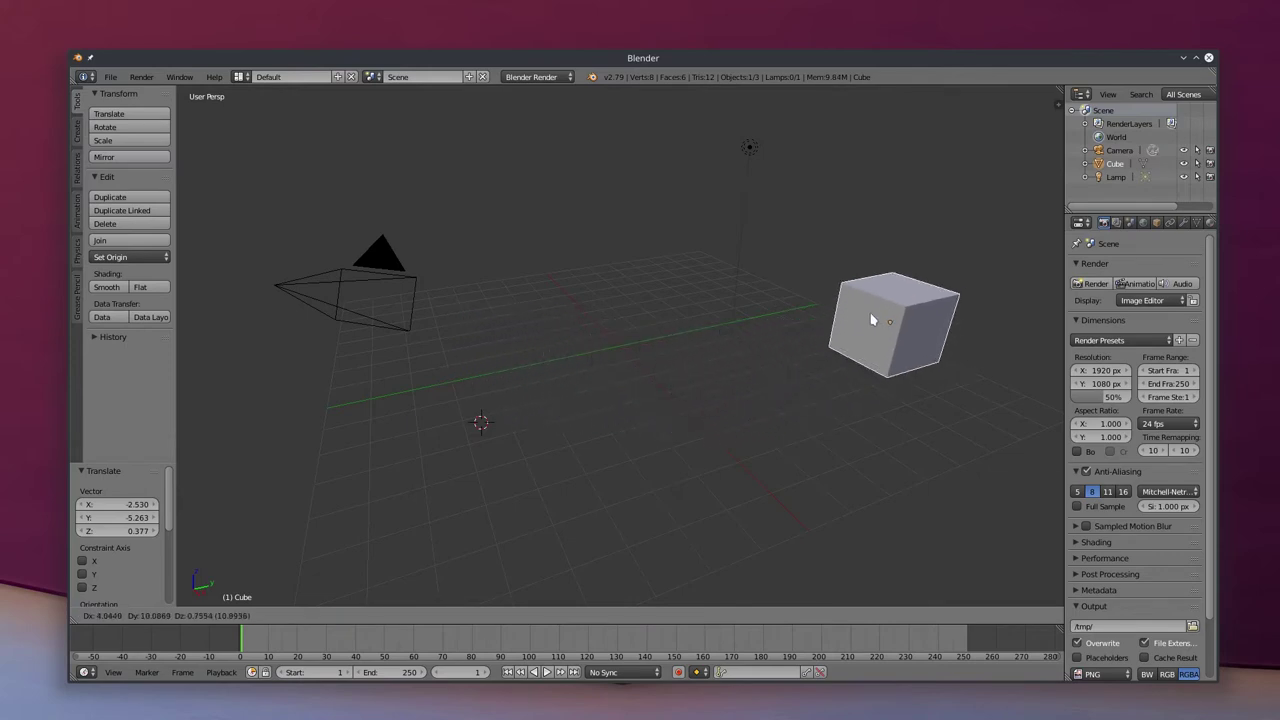
key("Escape")
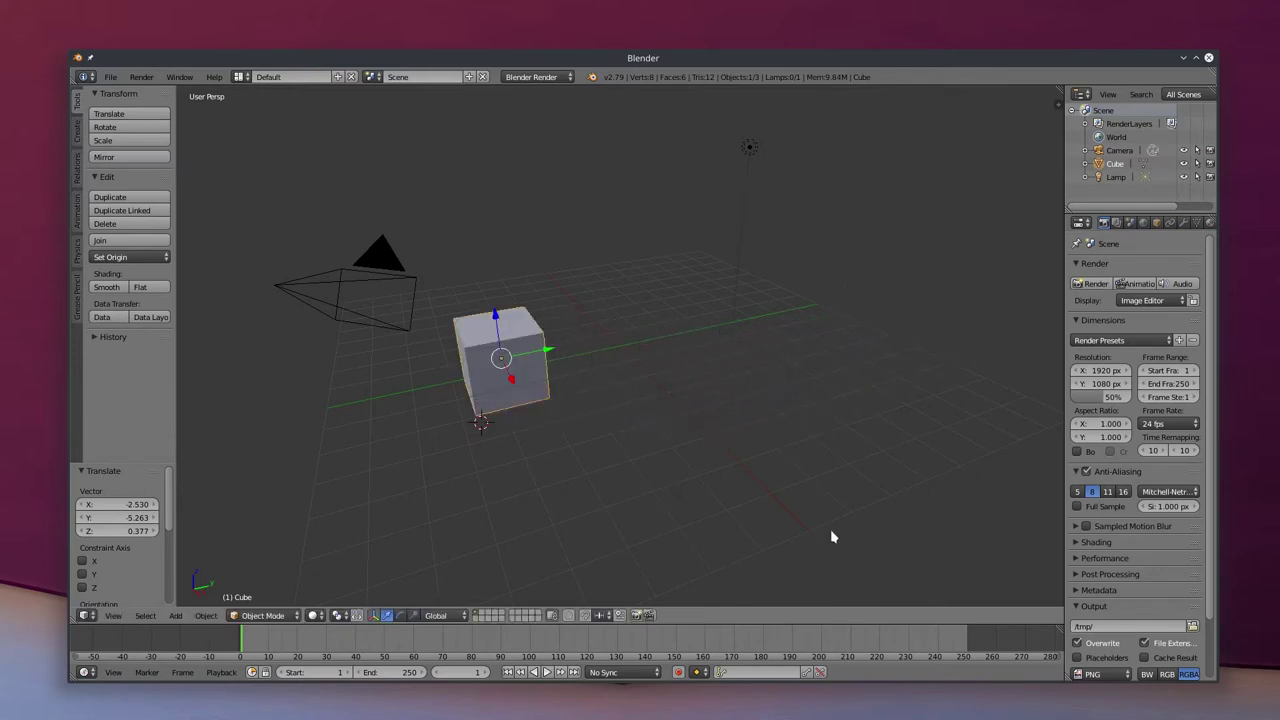
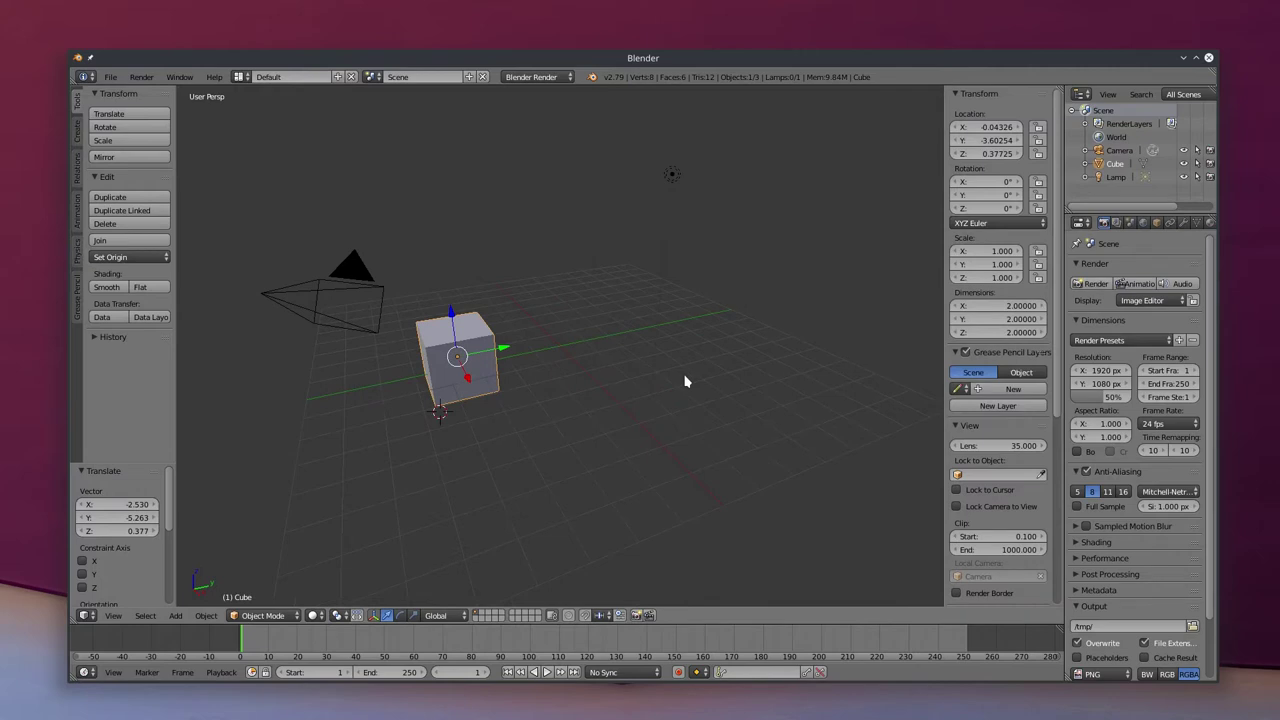
Show the viewport's numeric transform properties and select the camera, the lamp and the cube in turn to compare their values
left_click(1058, 106)
right_click(364, 279)
right_click(674, 178)
right_click(454, 338)
Set the cube's X location to 1 and raise it to 3
left_click(990, 127)
type("1.0")
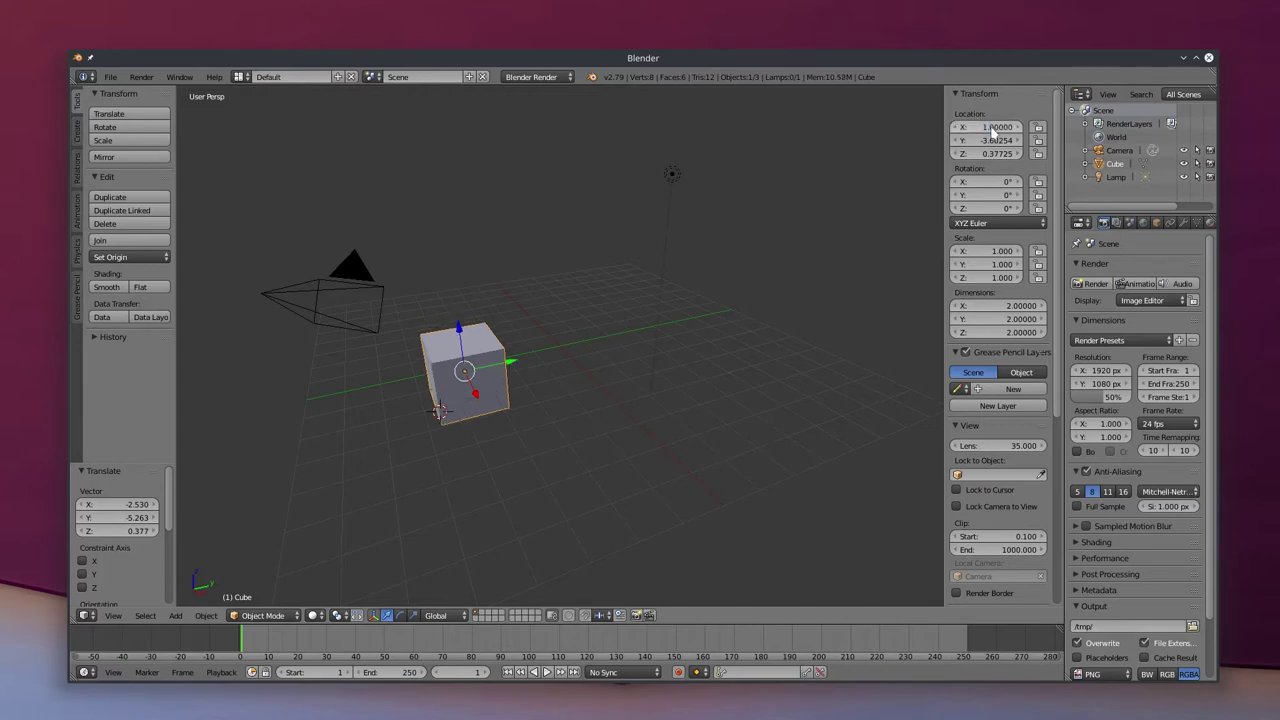
key("Return")
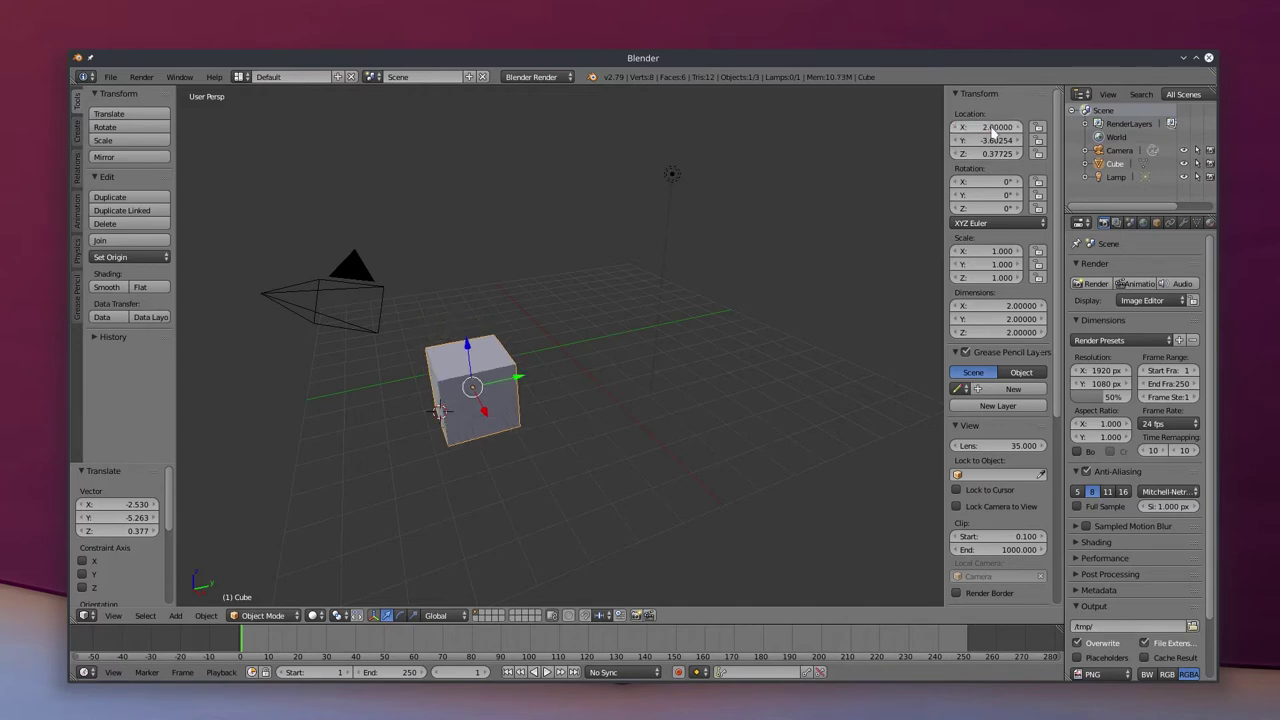
left_click(990, 127)
type("3")
key("Return")
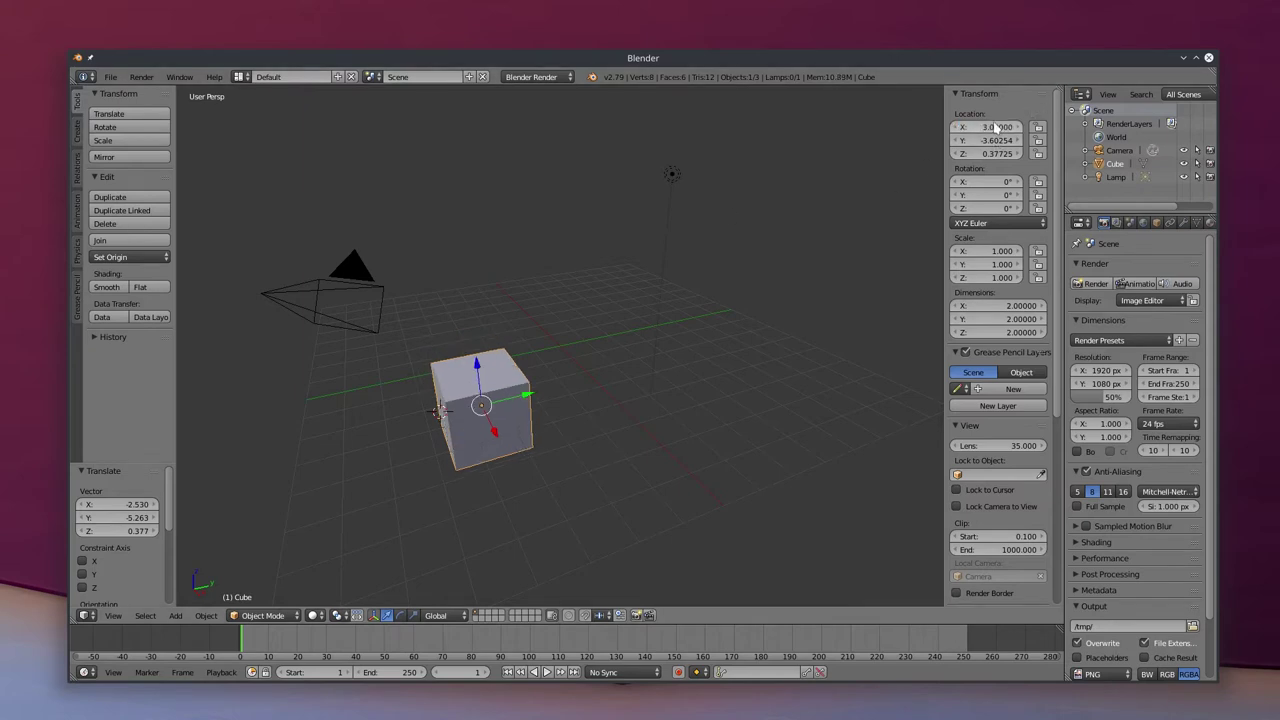
Adjust the cube's location values to X 3.96, Y 3.31746 and Z 1.54725
mouse_move(988, 127)
left_mouse_down()
mouse_move(930, 127)
mouse_move(985, 127)
mouse_move(955, 127)
mouse_move(970, 127)
left_mouse_up()
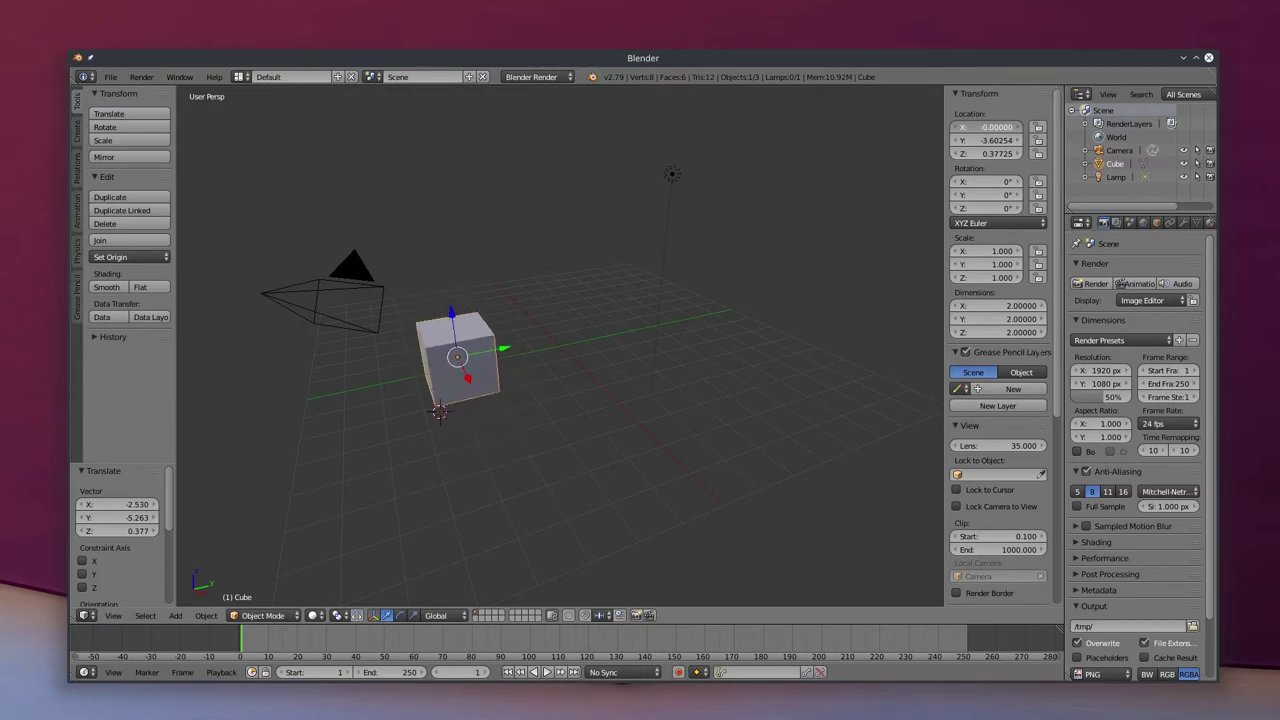
key("Return")
left_click_drag(975, 127, 960, 127)
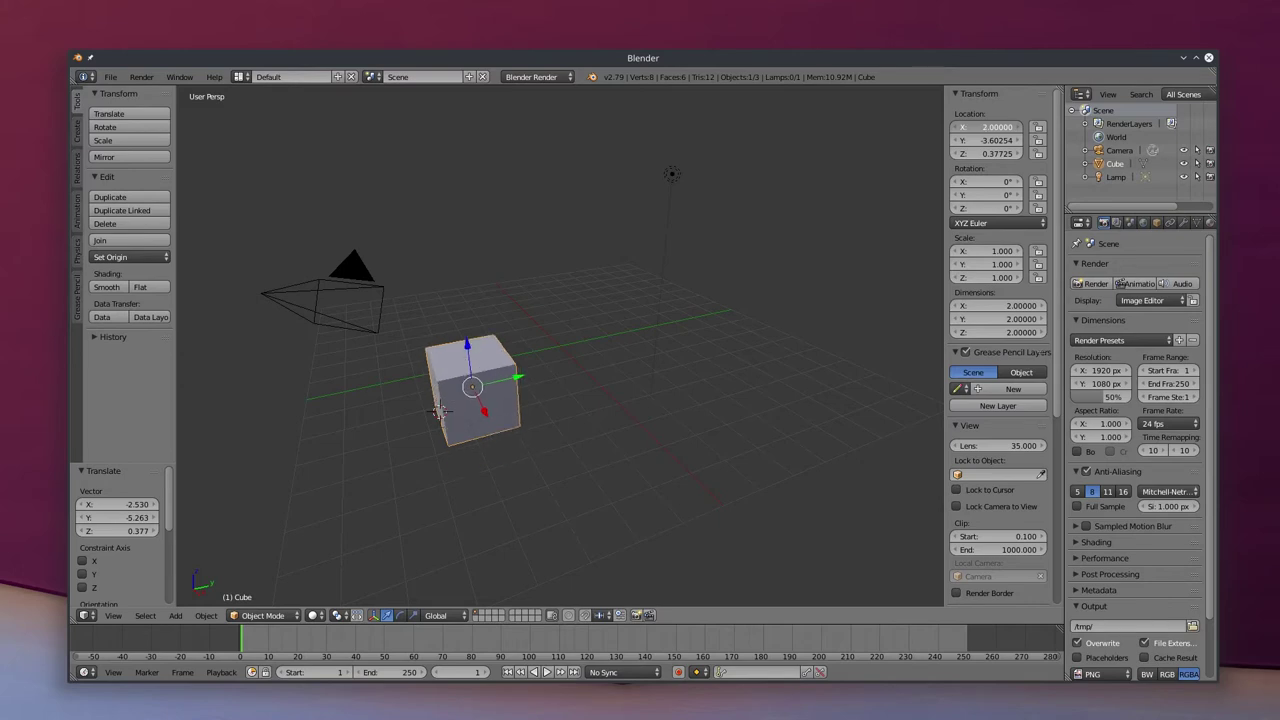
left_click_drag(960, 127, 1004, 154)
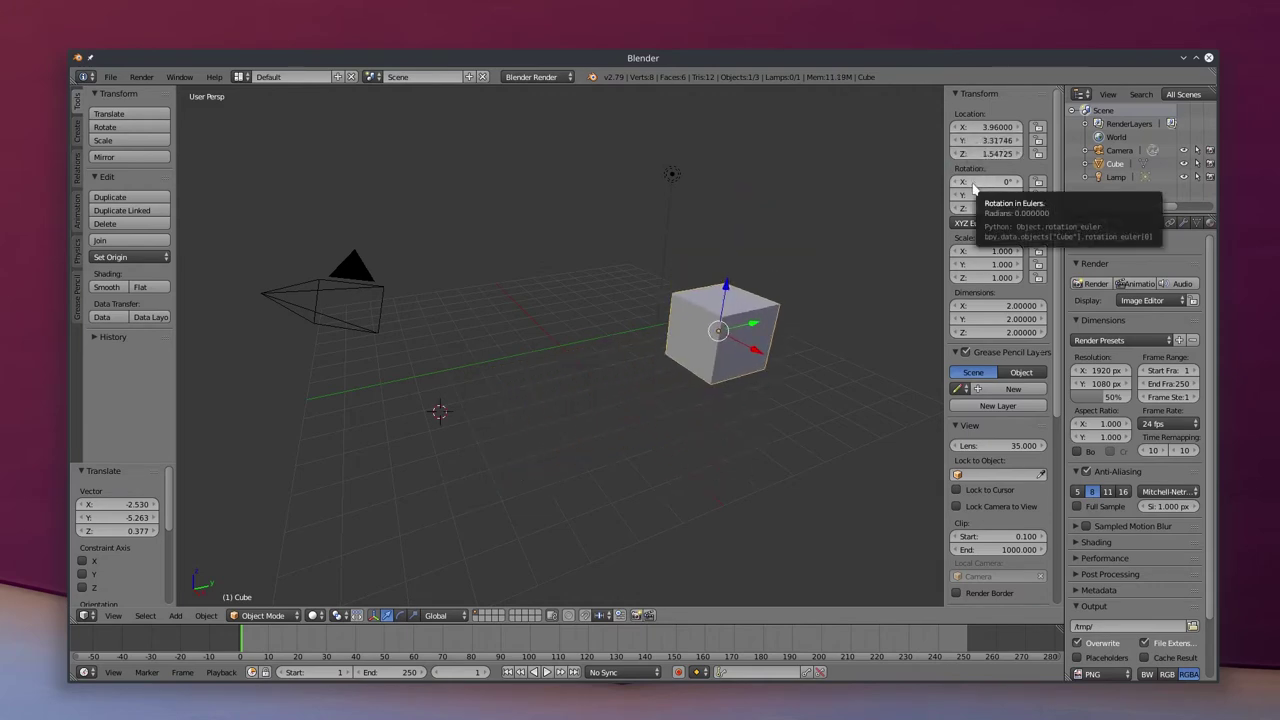
Try out the cube's numeric X rotation value and reset it to 0°
left_click_drag(1022, 186, 1078, 181)
left_click(1000, 181)
type("0")
key("Return")
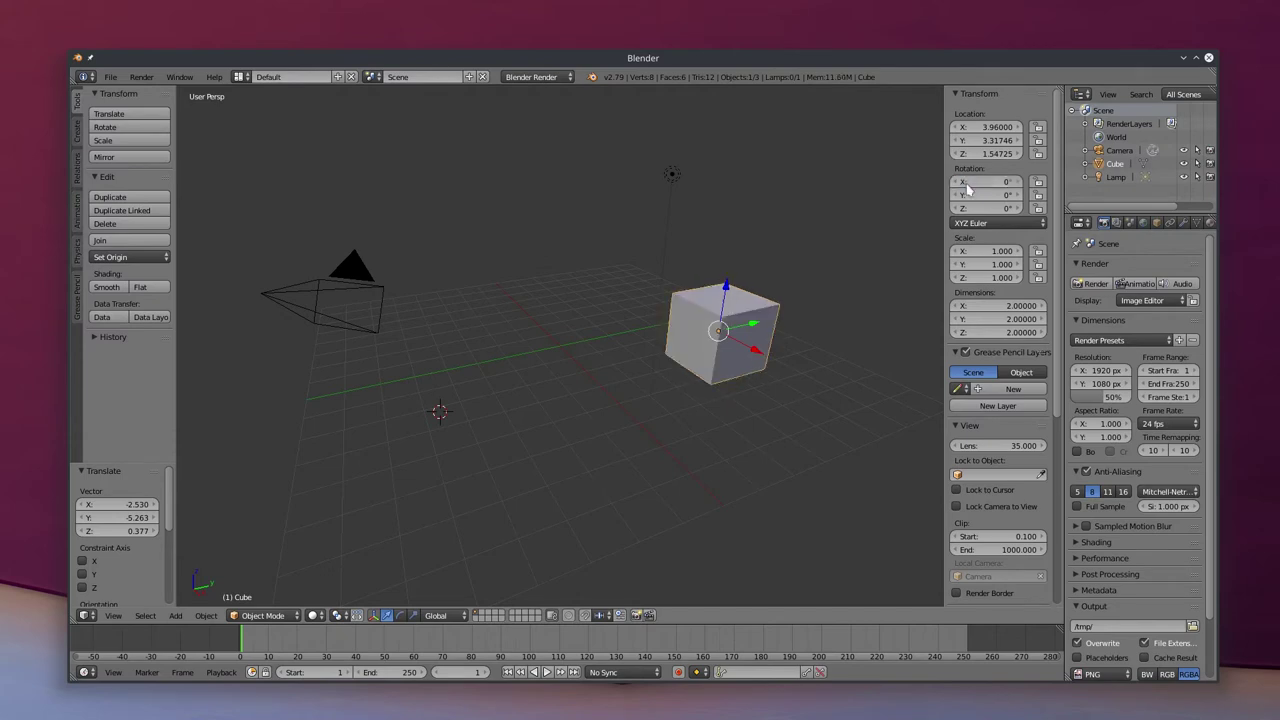
Try rotating the cube freely, rotate it about -117° around the global X axis, and undo that rotation
key("r")
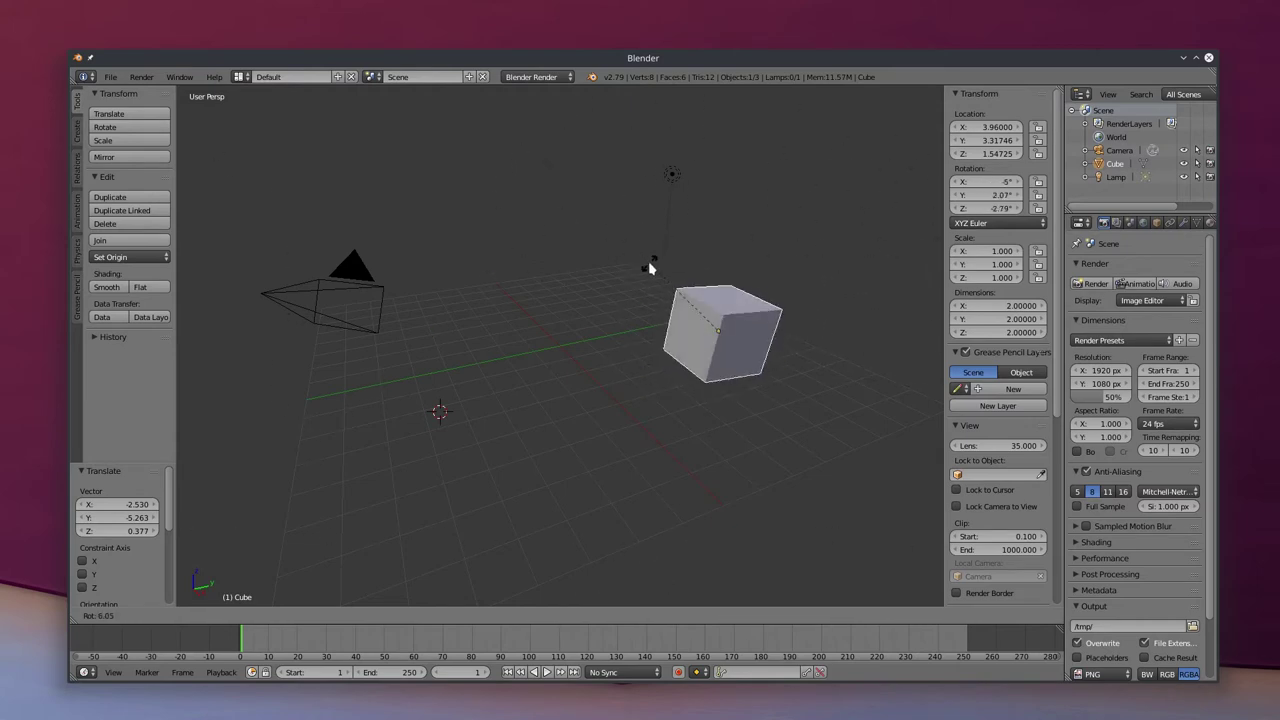
key("Escape")
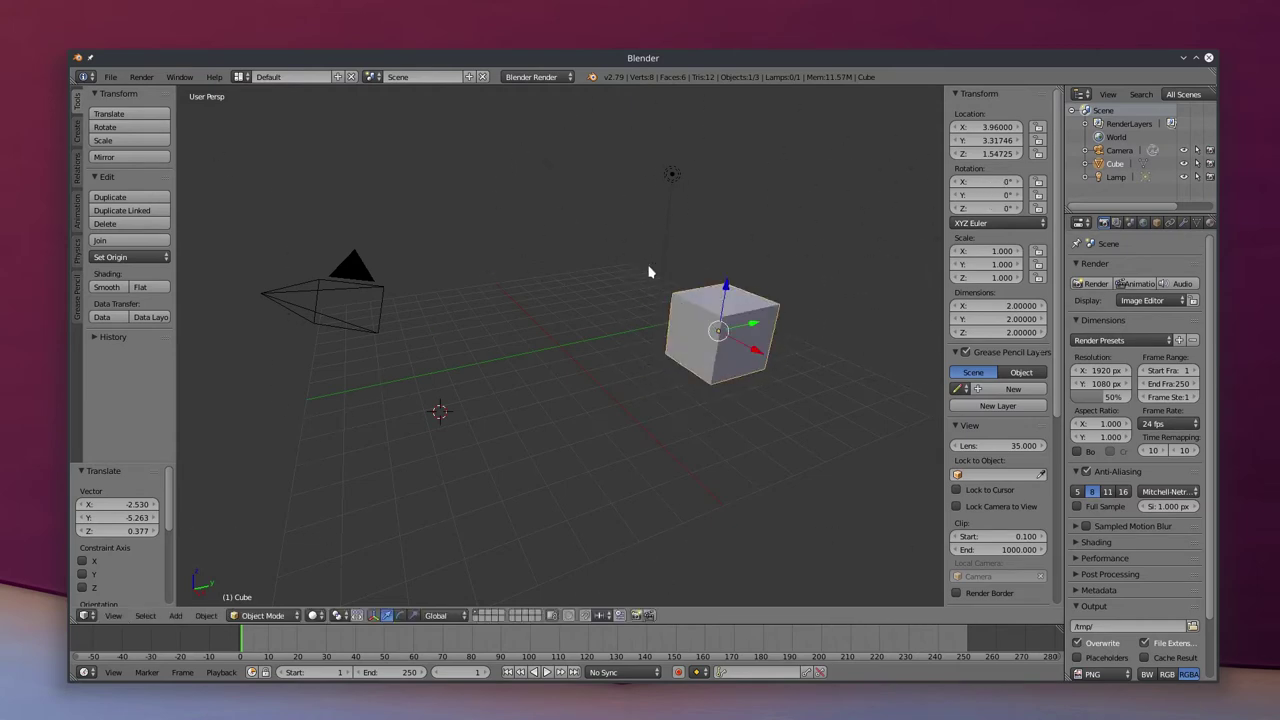
key("r")
key("x")
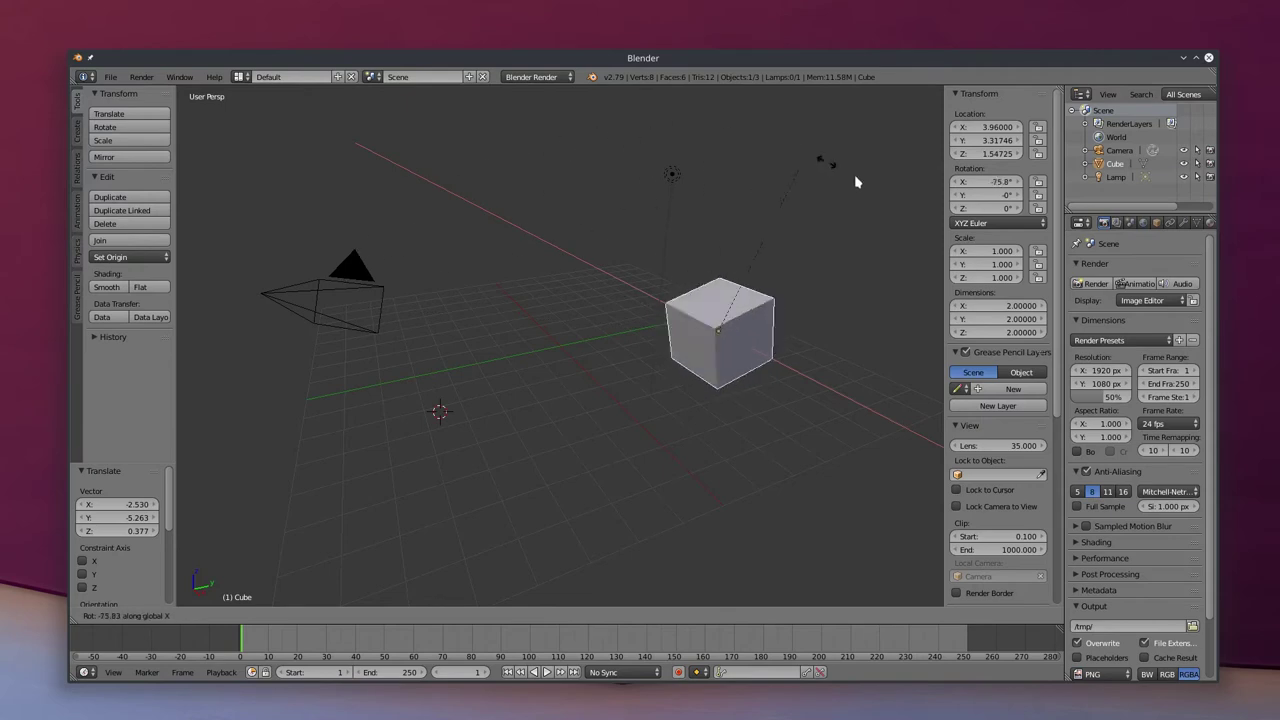
left_click(826, 379)
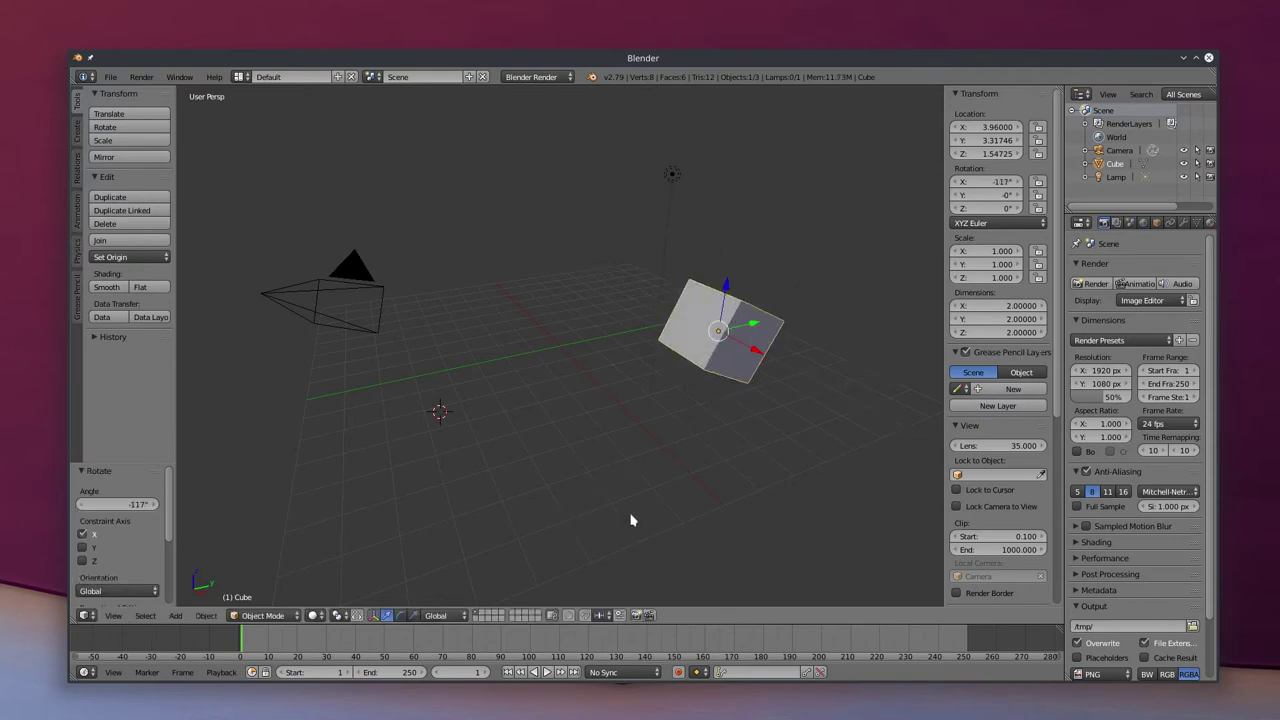
key("ctrl+z")
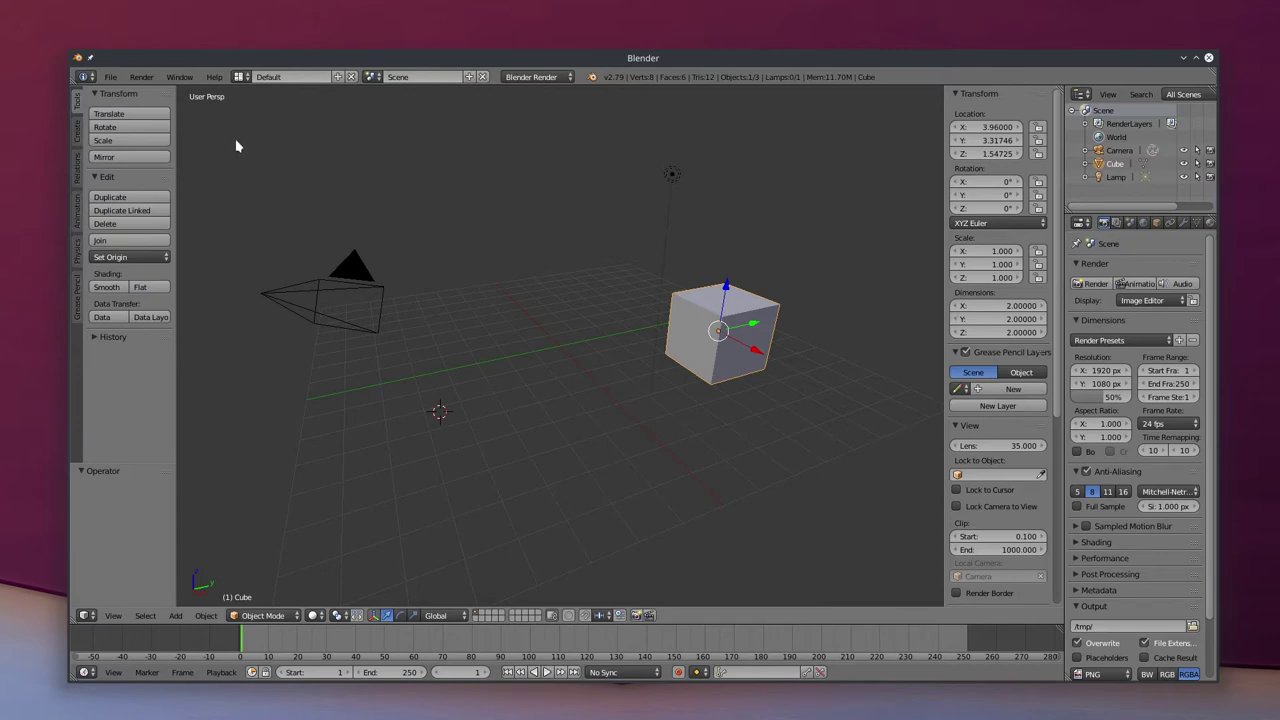
Open the User Preferences window, place it over the middle of the viewport and show the Interface settings
left_click(110, 78)
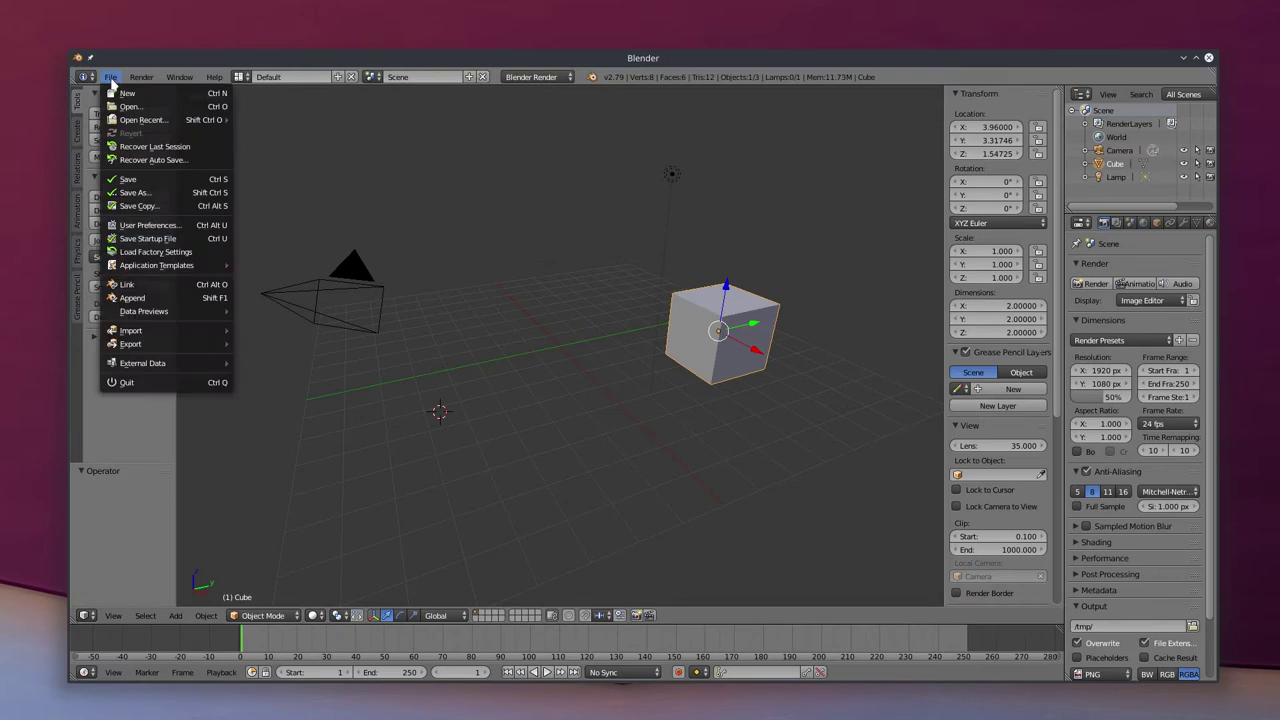
left_click(170, 232)
left_click_drag(265, 63, 654, 182)
left_click(352, 190)
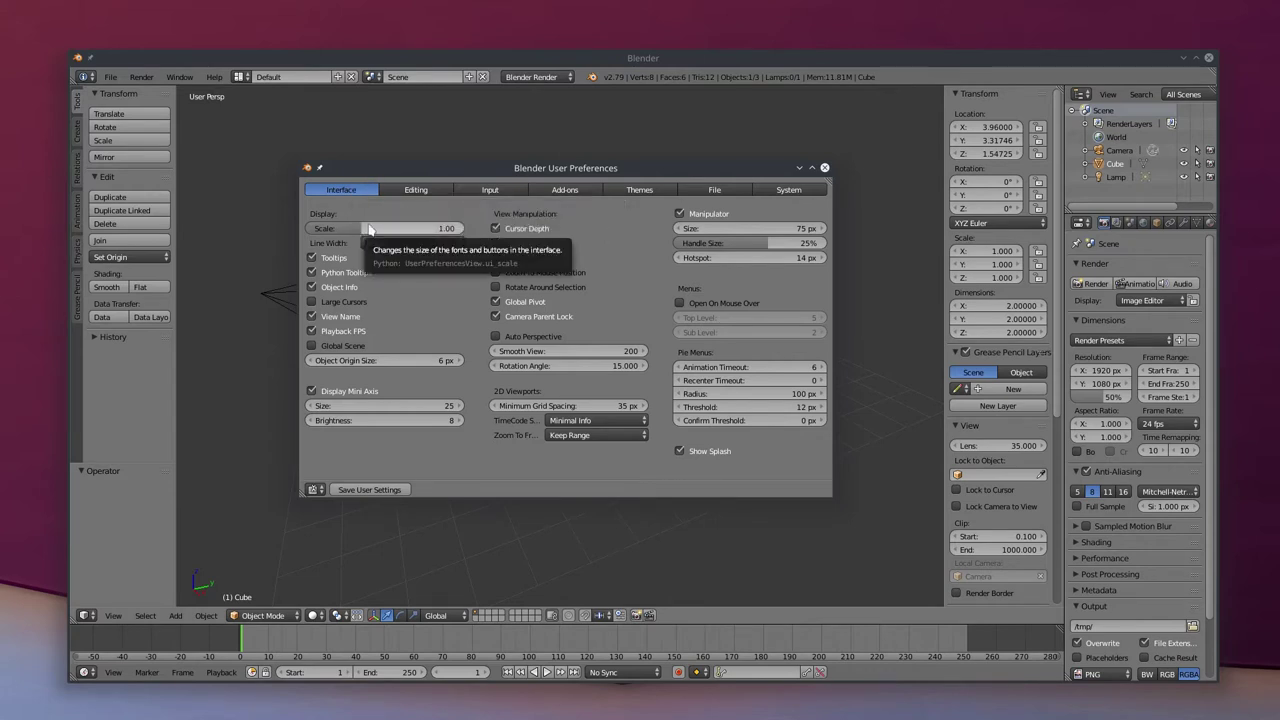
Look through the Interface, Editing, Input, Add-ons, Themes, File and System preferences and return to the Editing settings
left_click(383, 229)
left_click(398, 190)
left_click(405, 190)
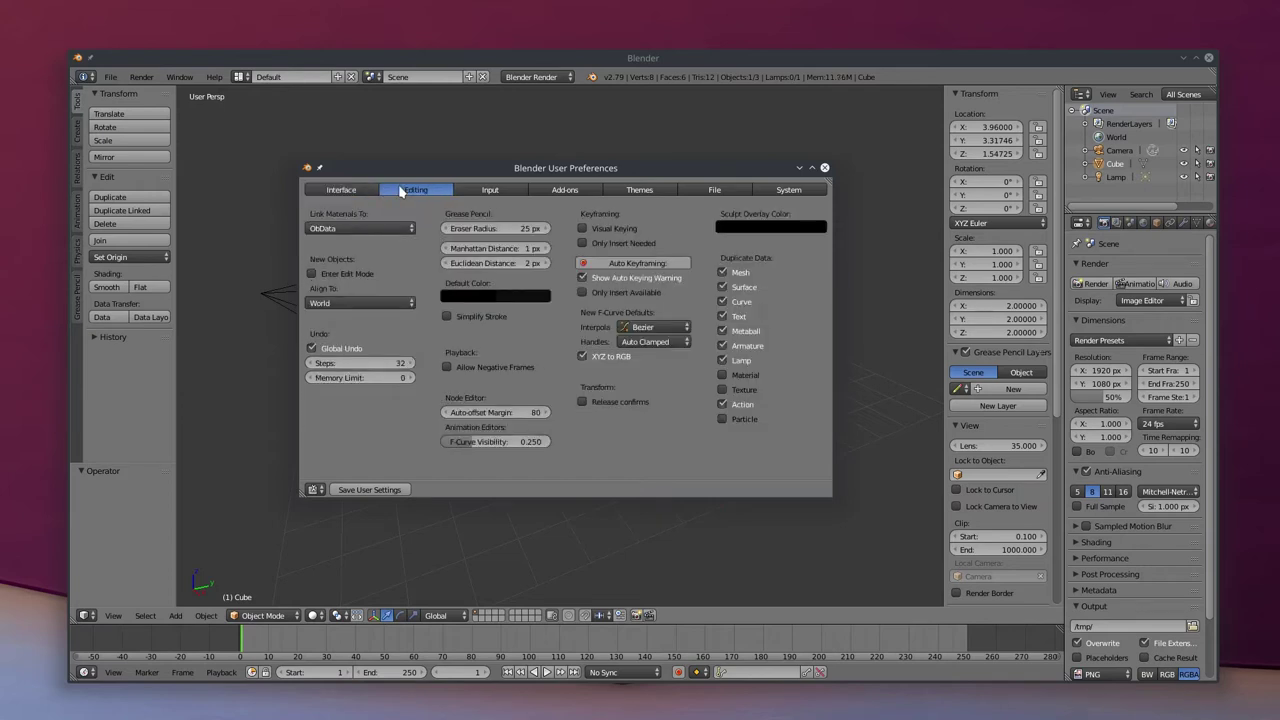
left_click(495, 191)
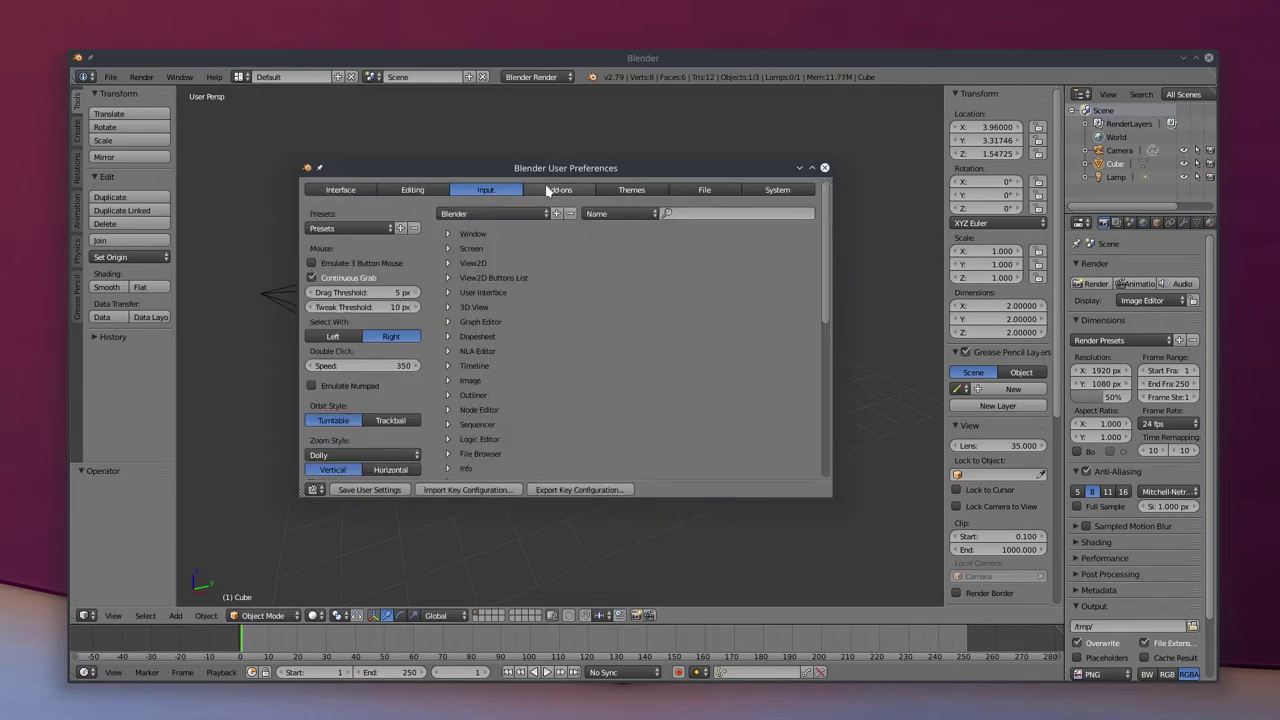
left_click(541, 192)
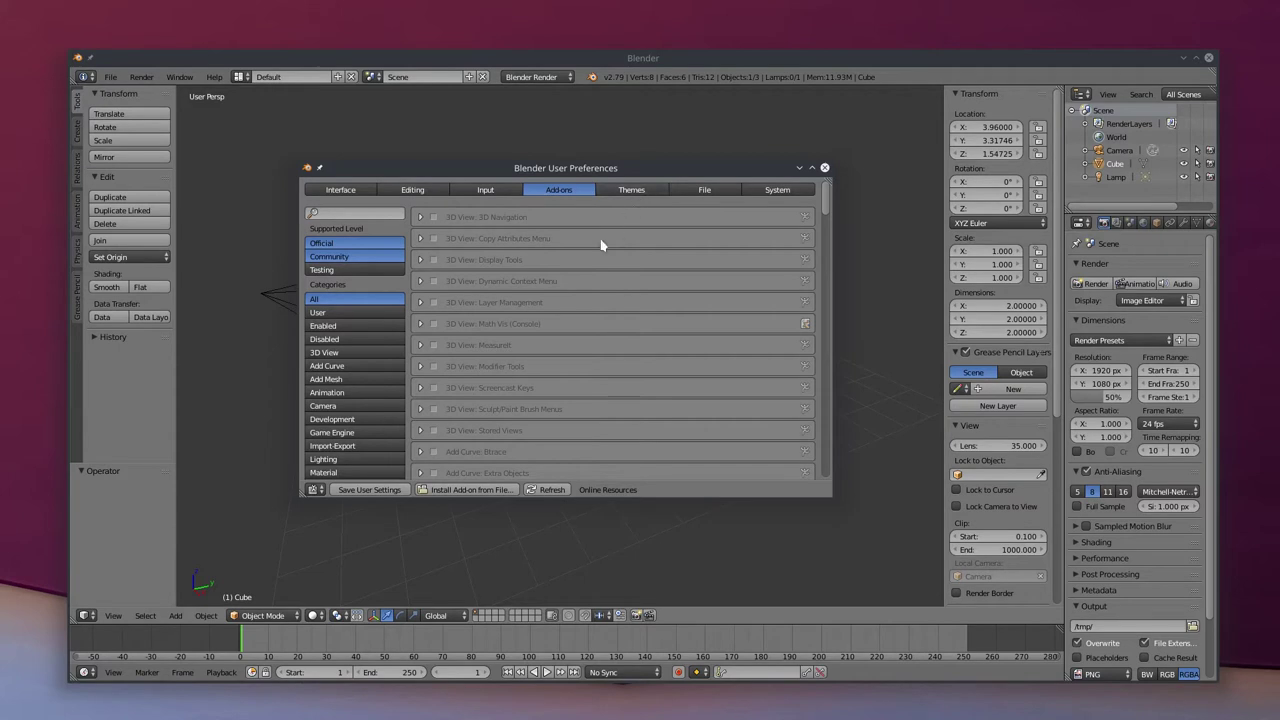
left_click(633, 192)
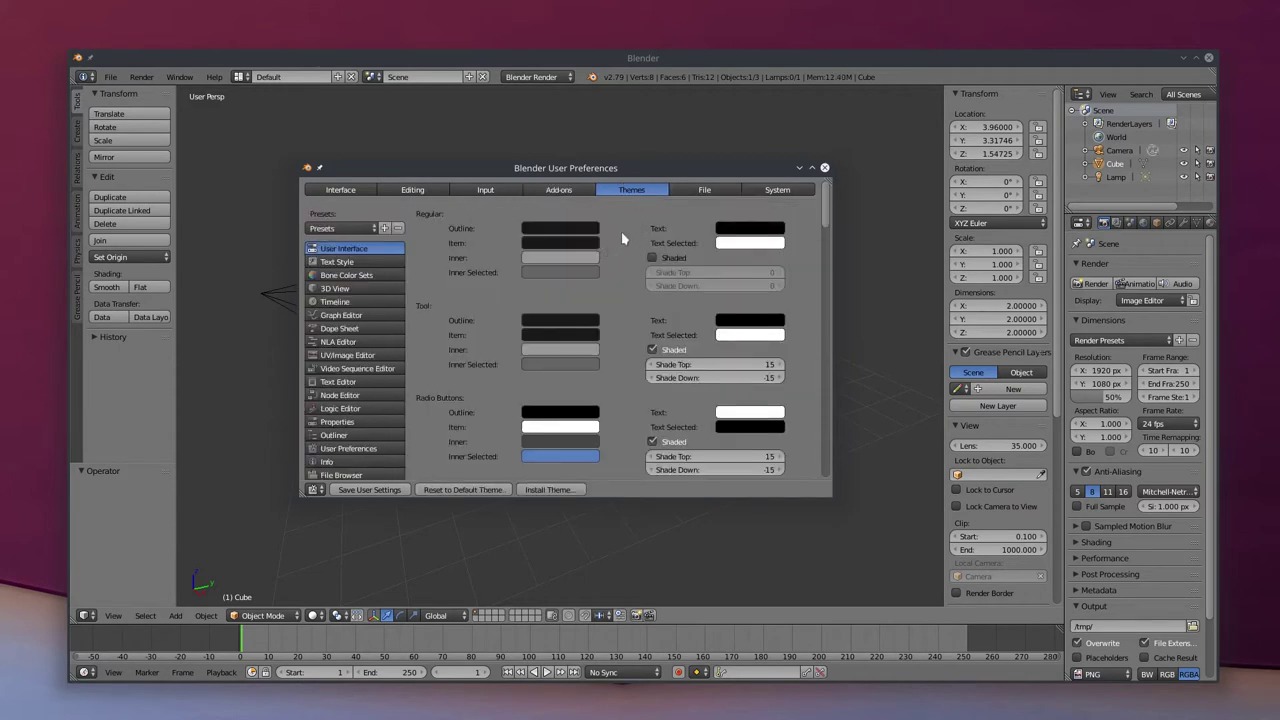
left_click_drag(826, 214, 818, 172)
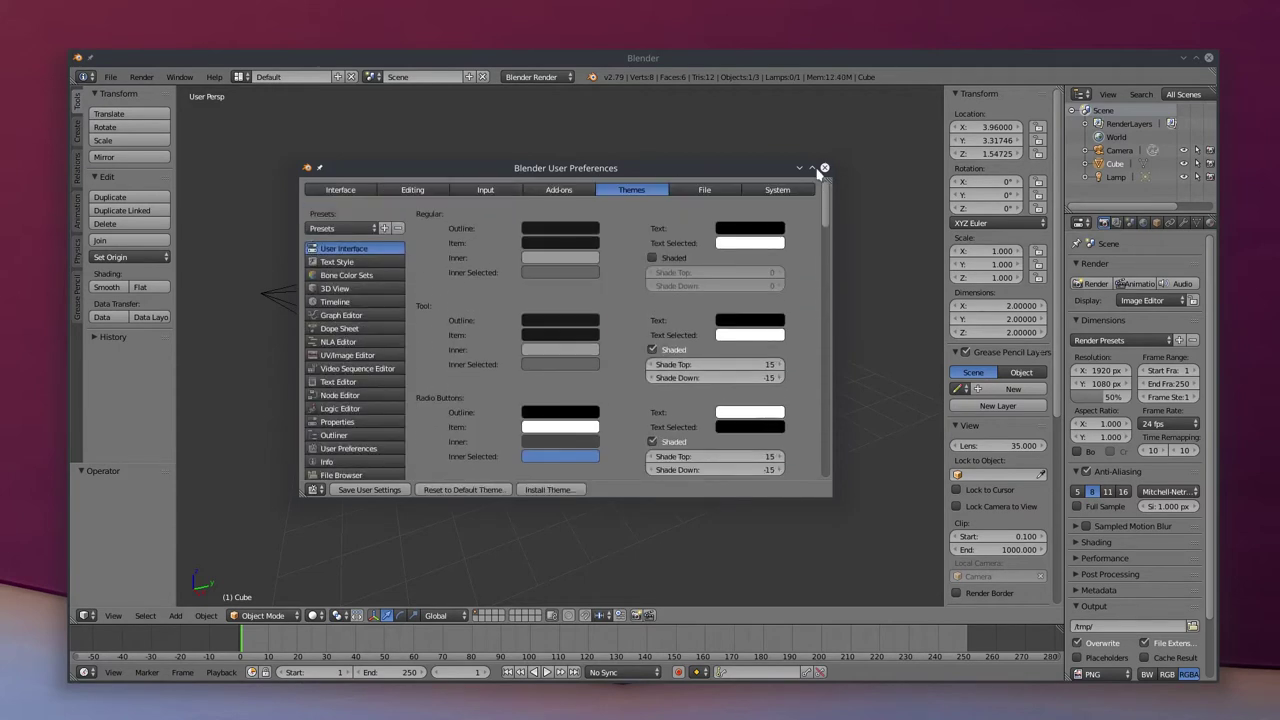
left_click(700, 189)
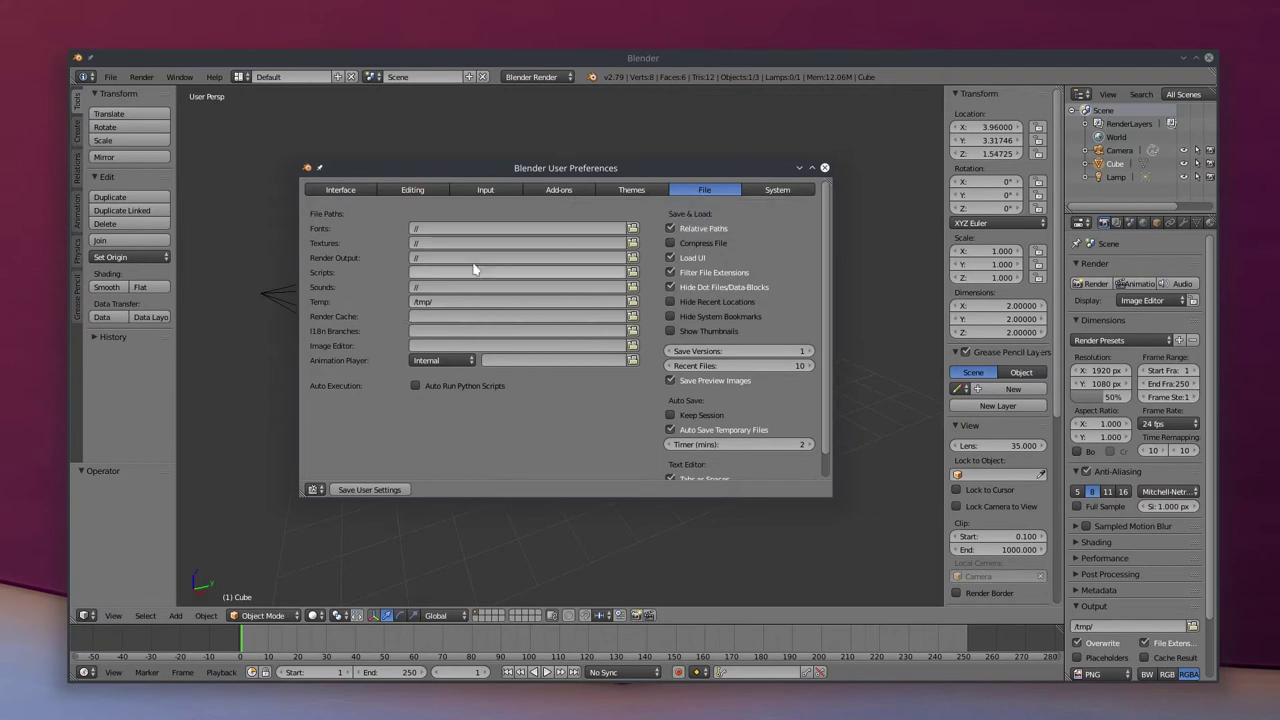
left_click(768, 191)
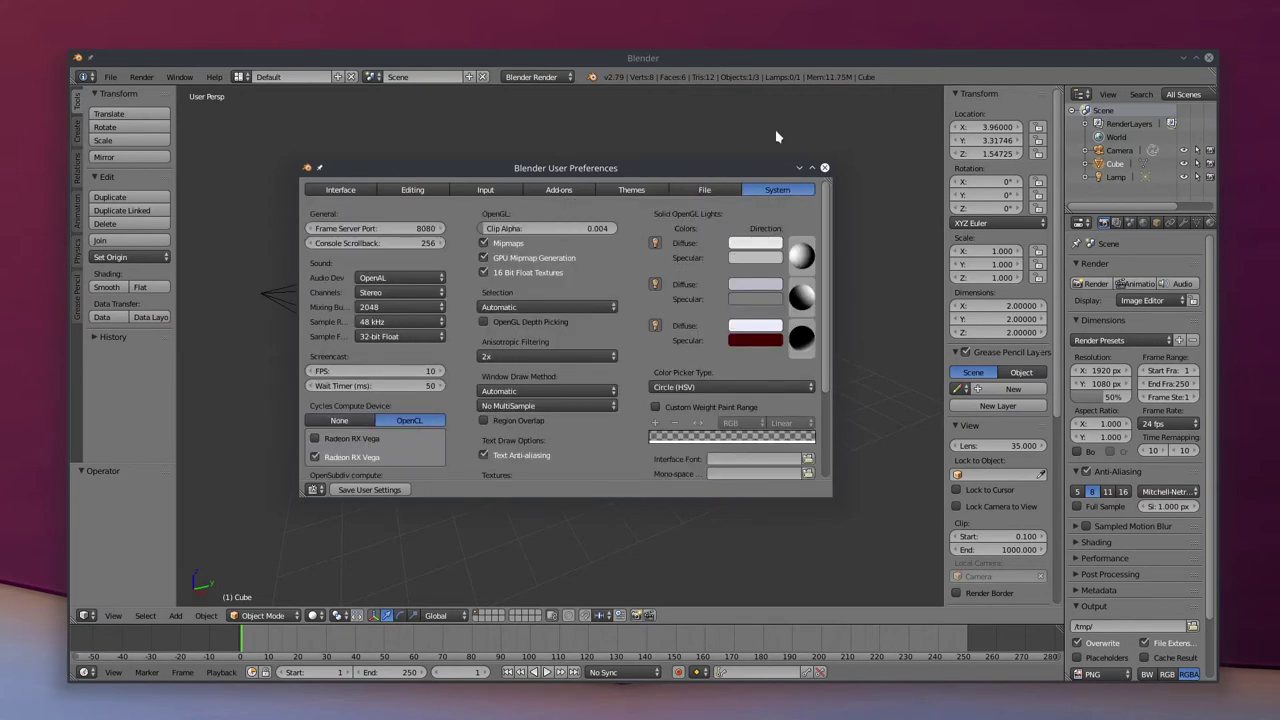
left_click(416, 190)
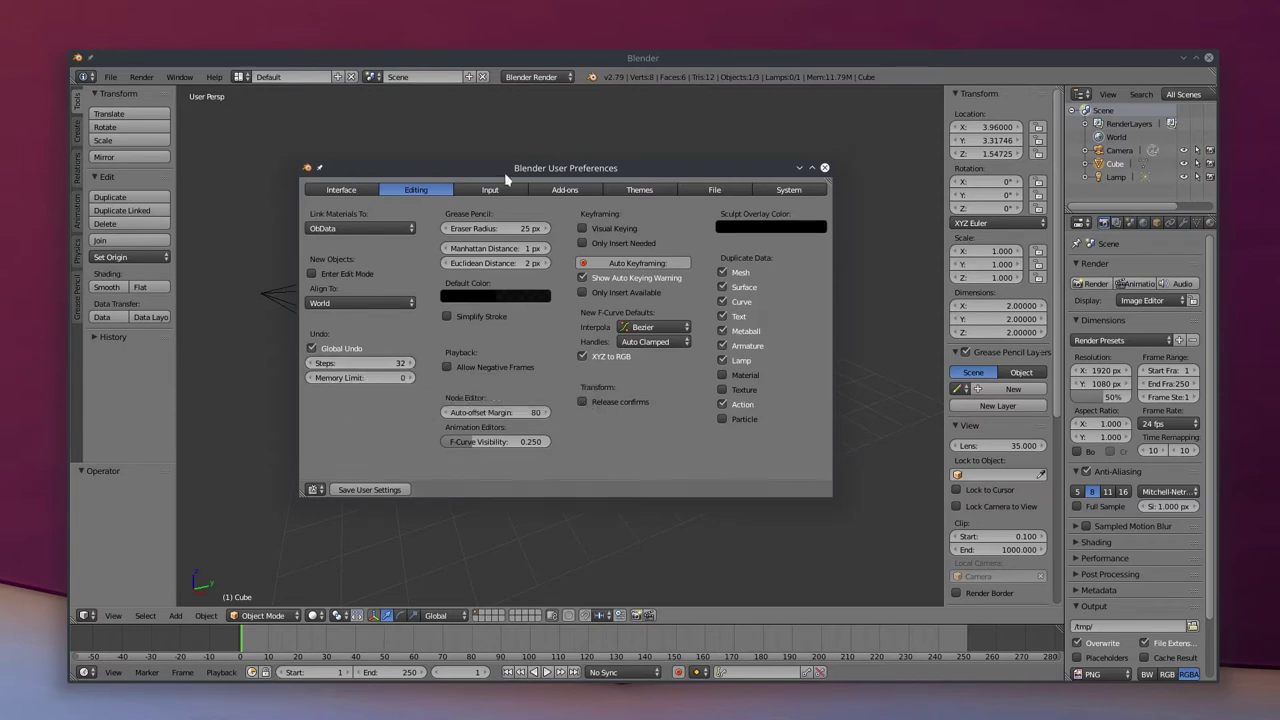
Set the undo steps to 100 in the Editing preferences and close the preferences window
left_click(370, 362)
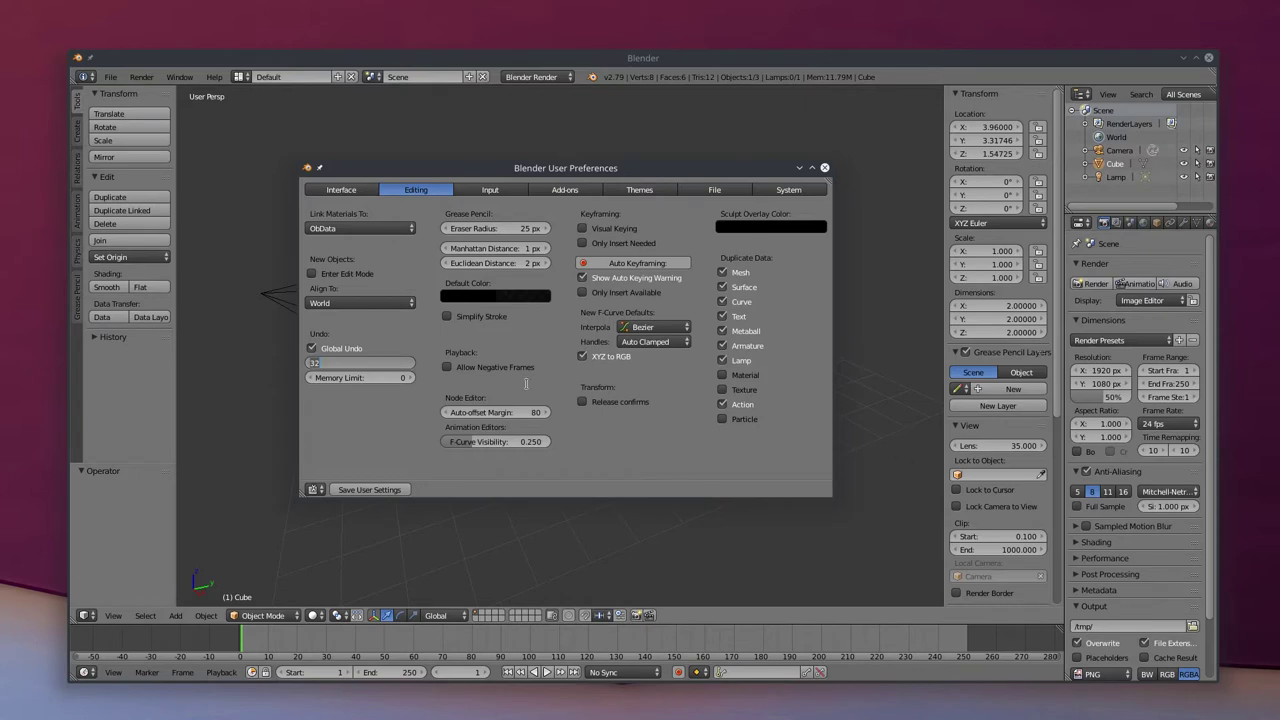
type("100")
key("Return")
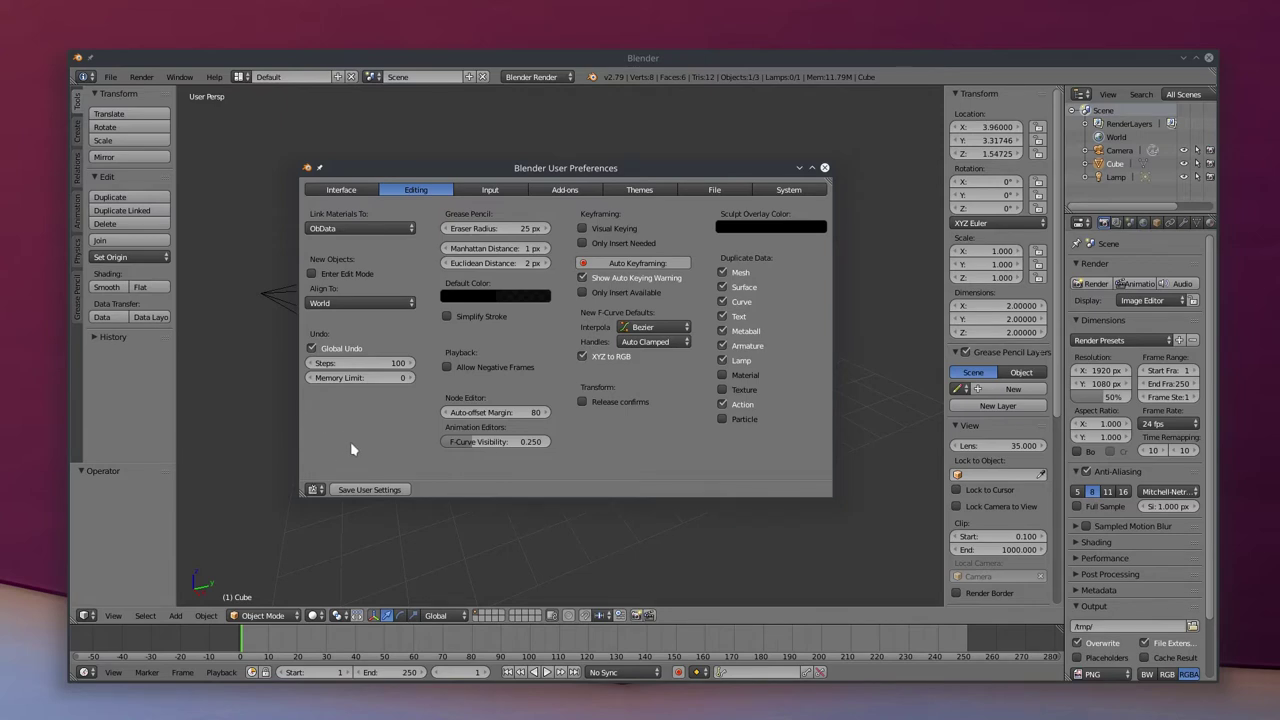
left_click(824, 167)
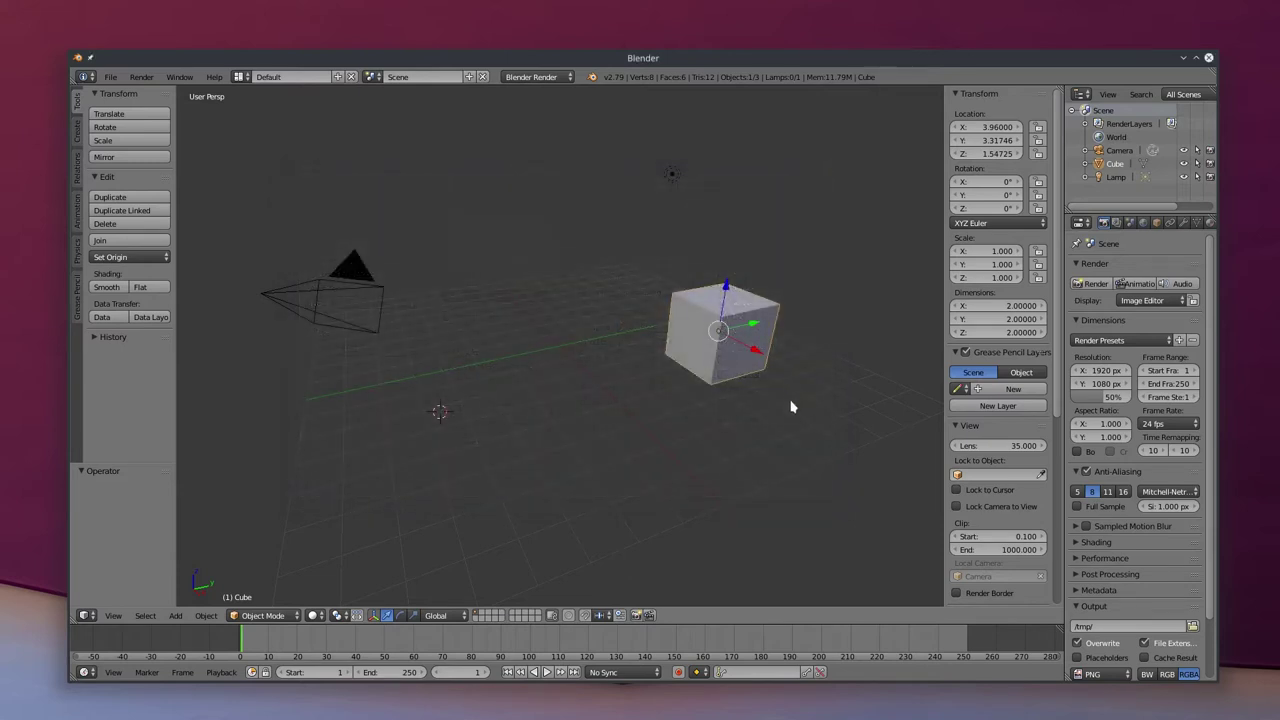
Reopen the User Preferences, save the user settings and close the window
left_click(111, 77)
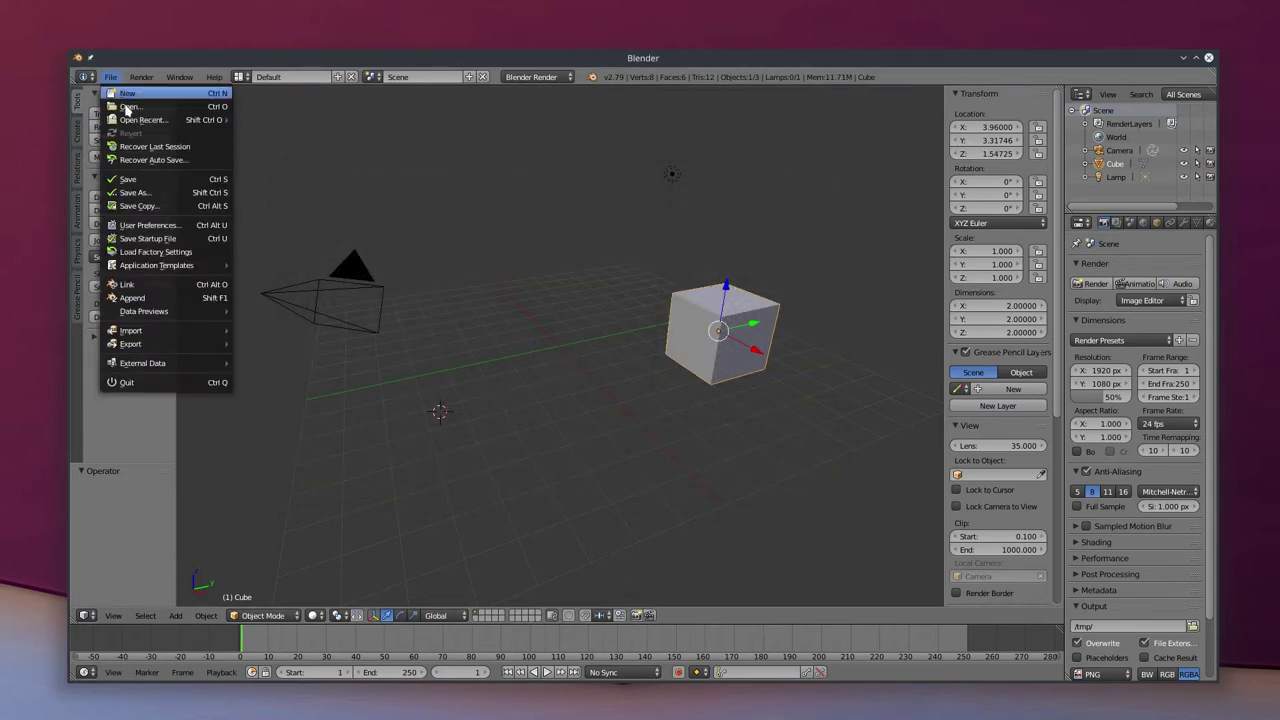
left_click(172, 228)
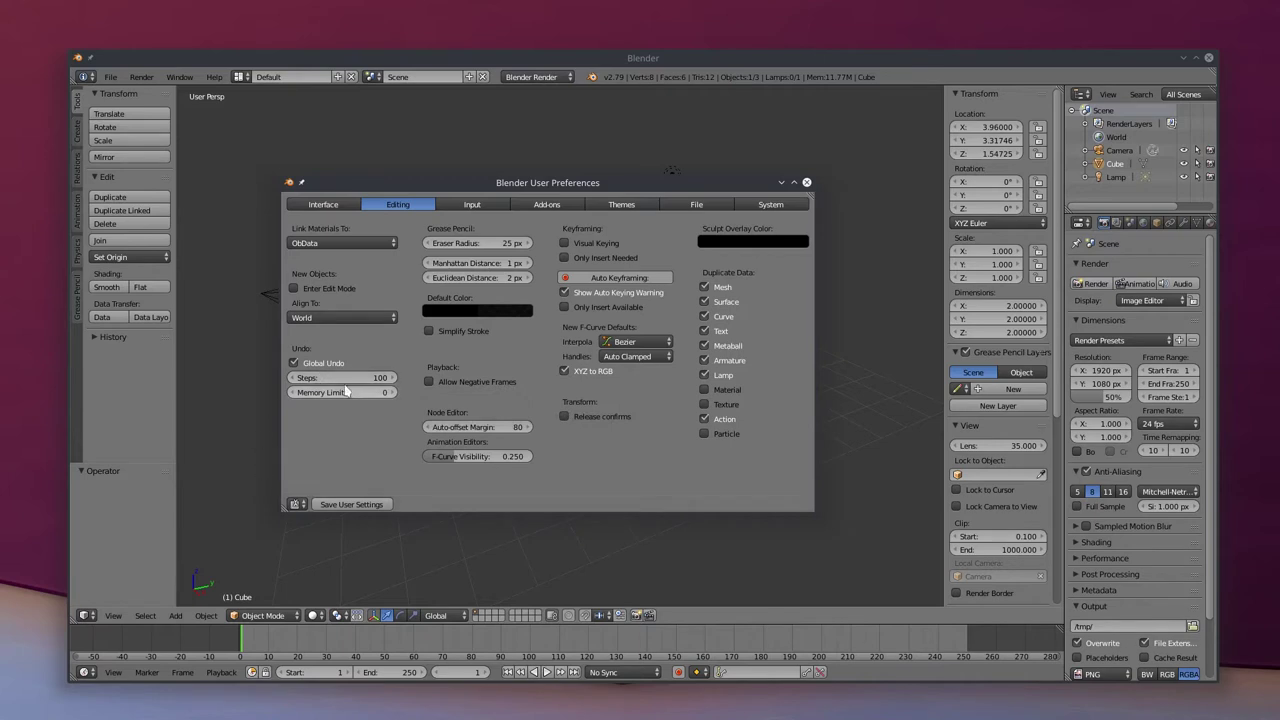
left_click(346, 505)
left_click(808, 196)
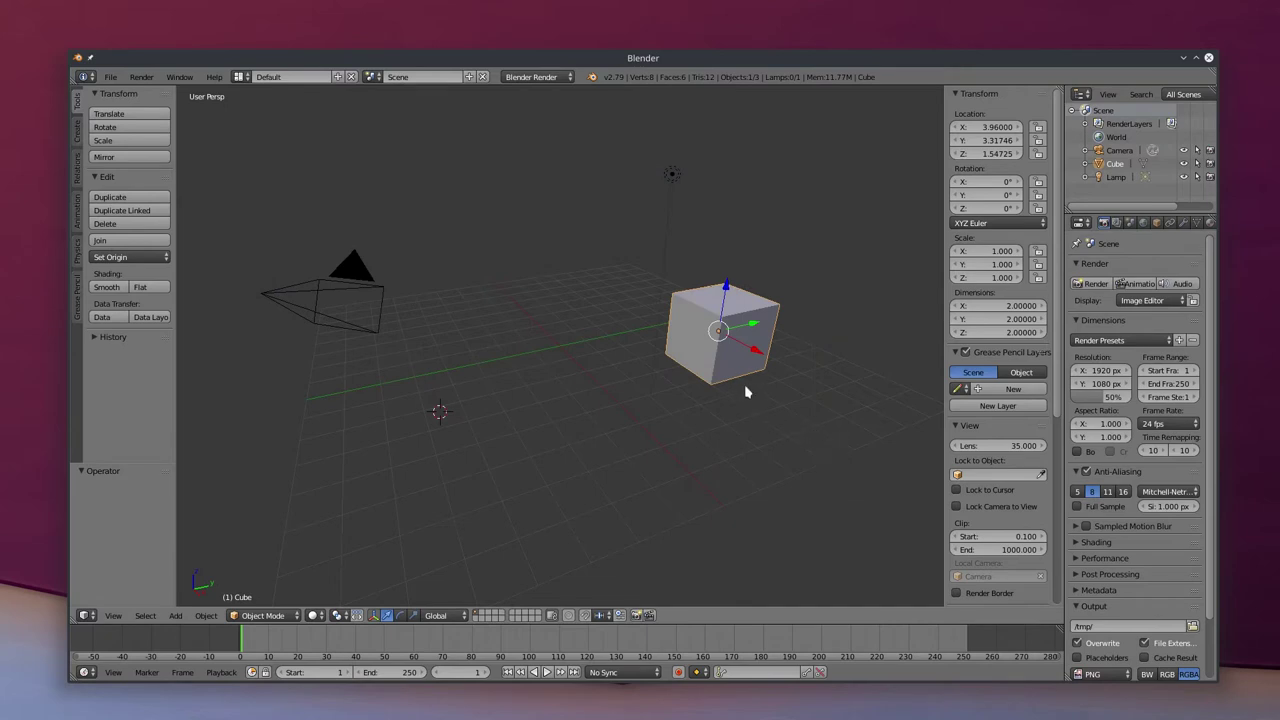
Try rotating the cube freely, and try moving it freely and along the global X, Y and Z axes
key("r")
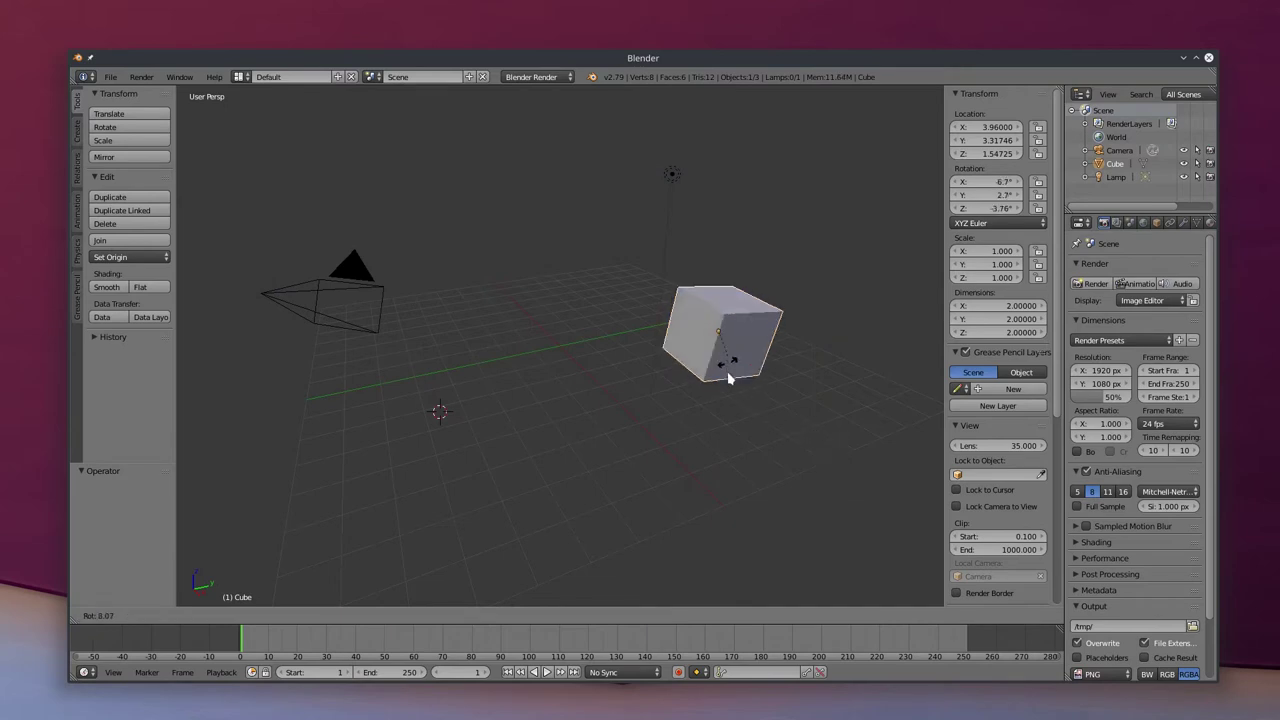
key("Escape")
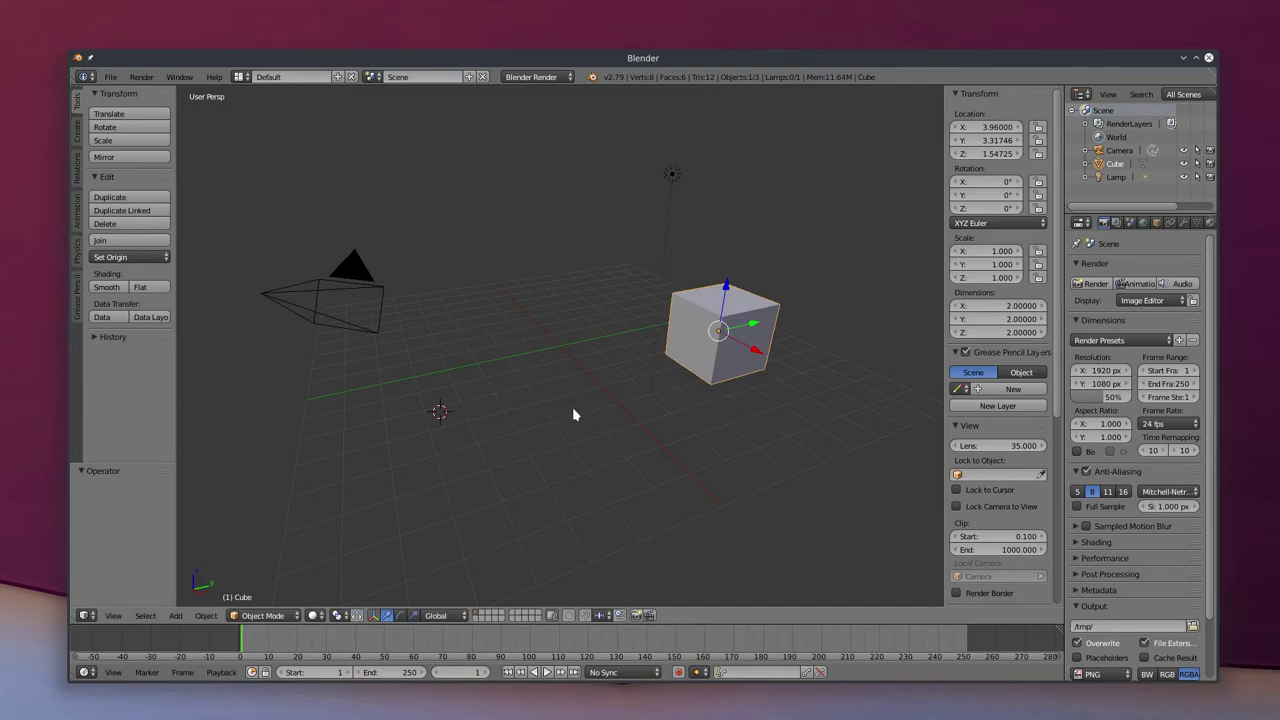
key("g")
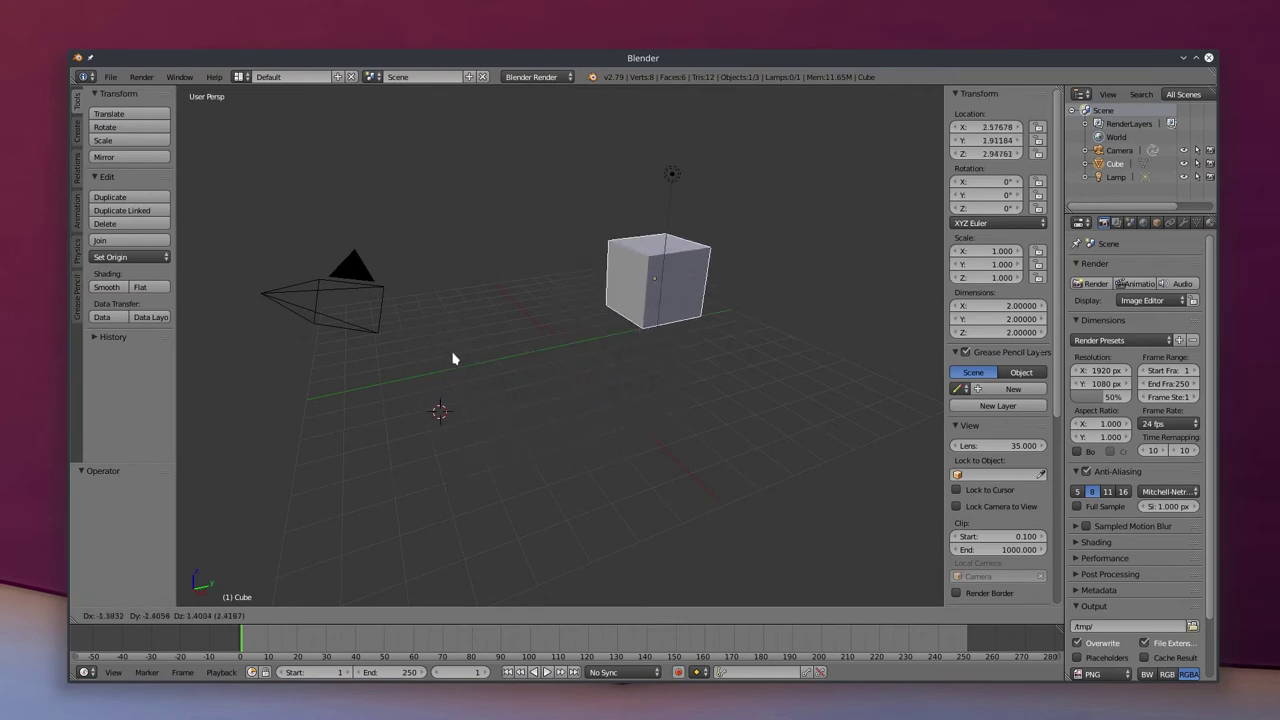
key("x")
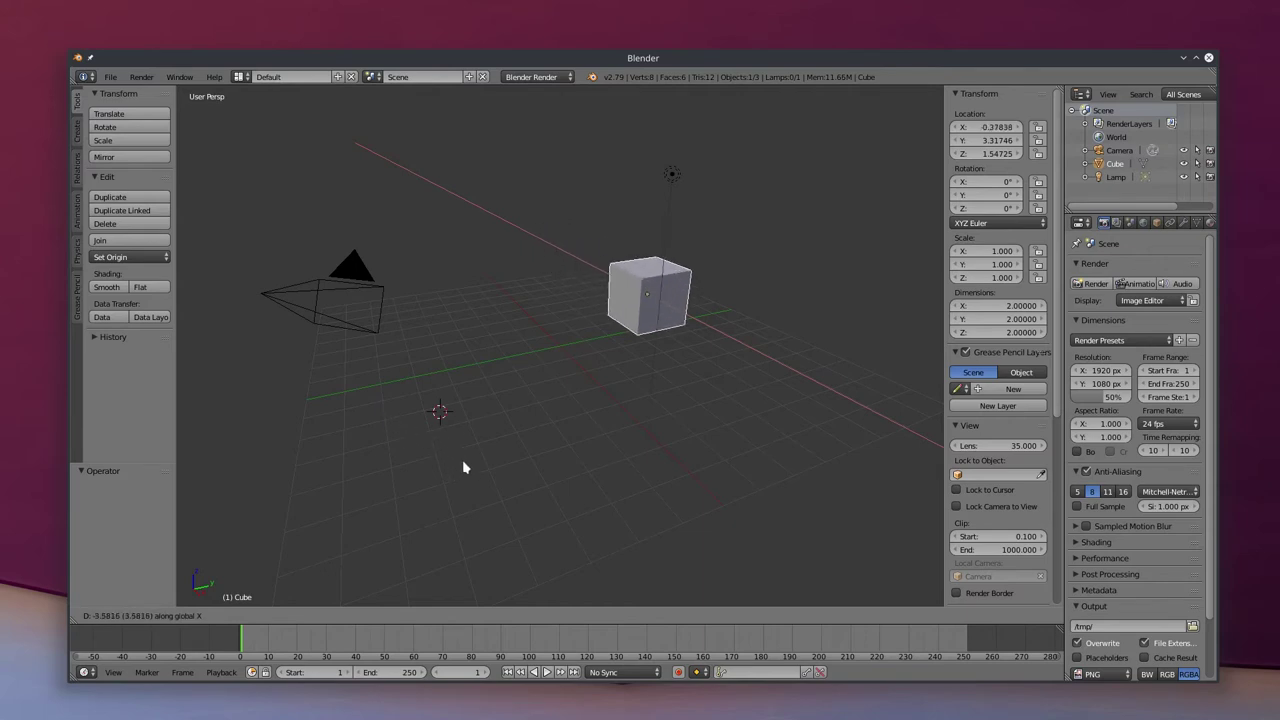
key("y")
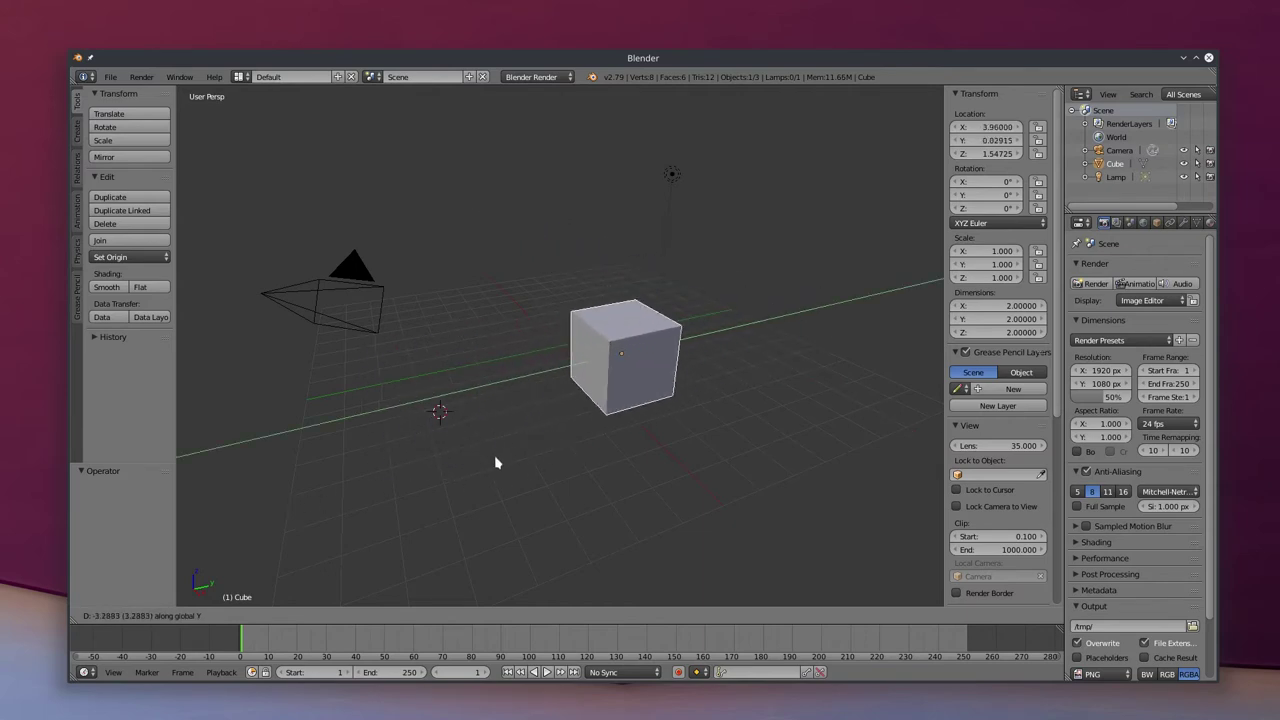
key("z")
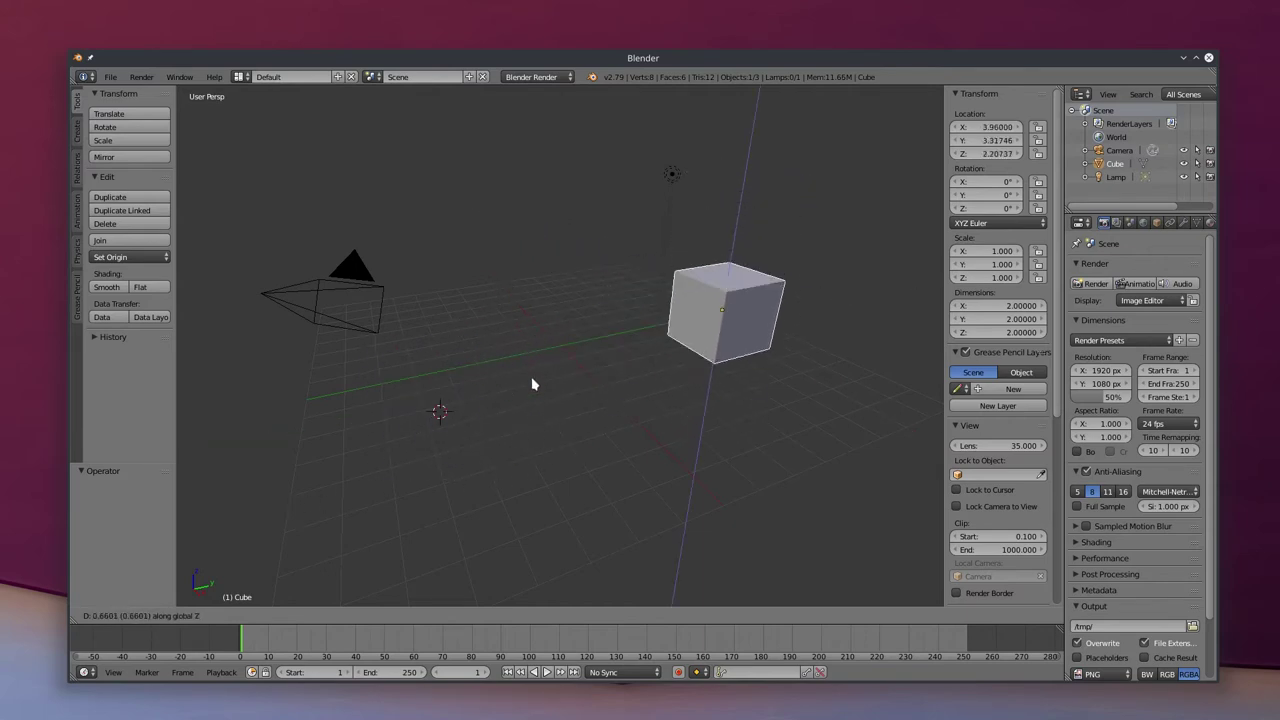
left_click(532, 384)
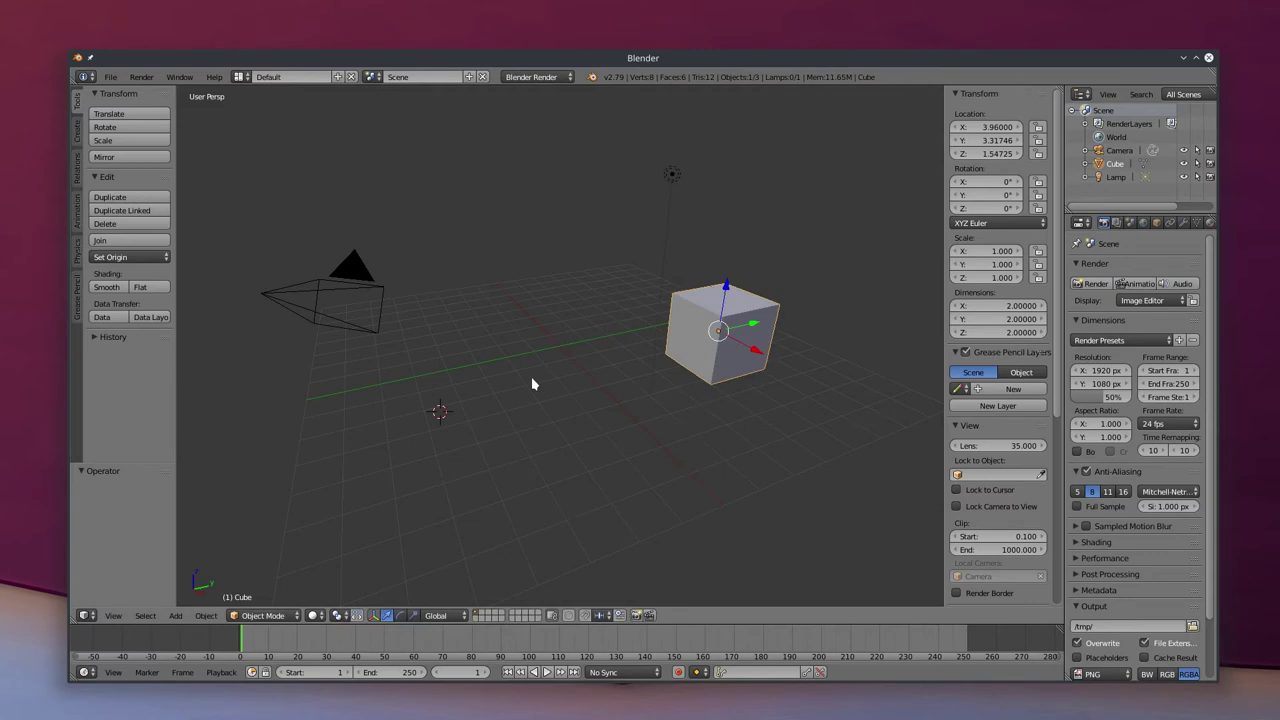
Rotate the cube exactly 90° around the global X axis and undo that rotation
key("r")
type("x90")
key("Return")
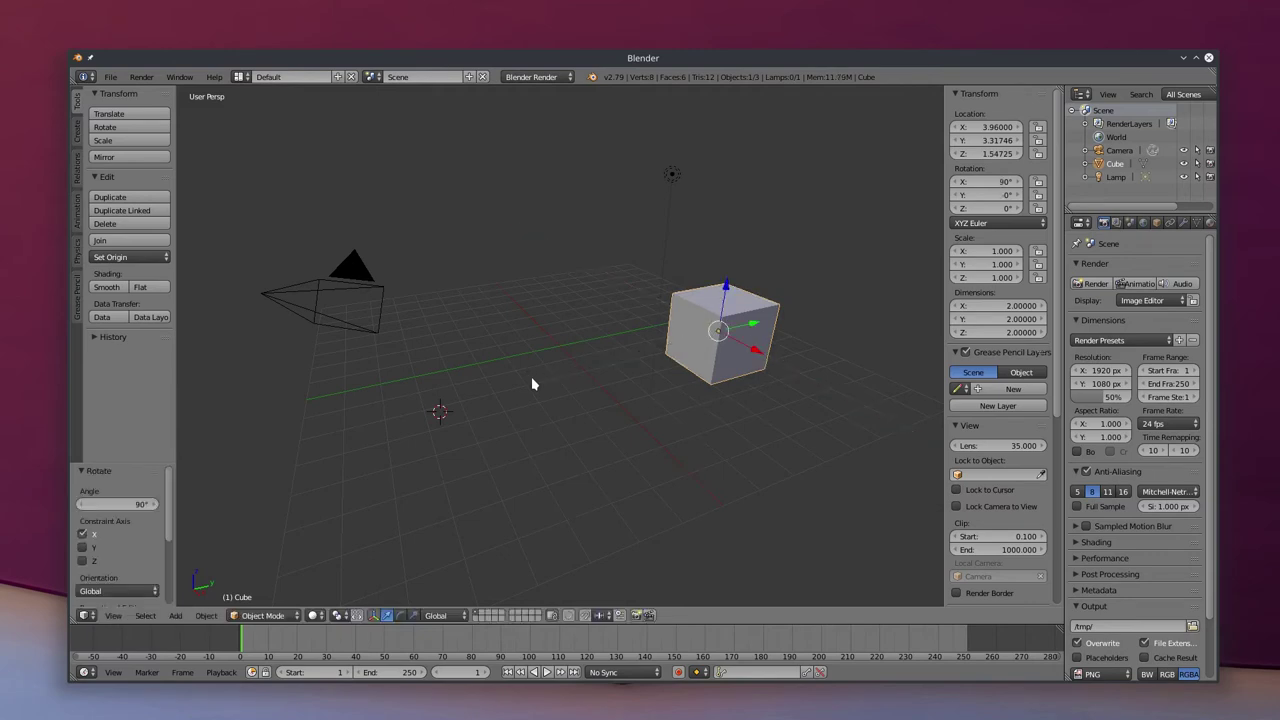
key("ctrl+z")
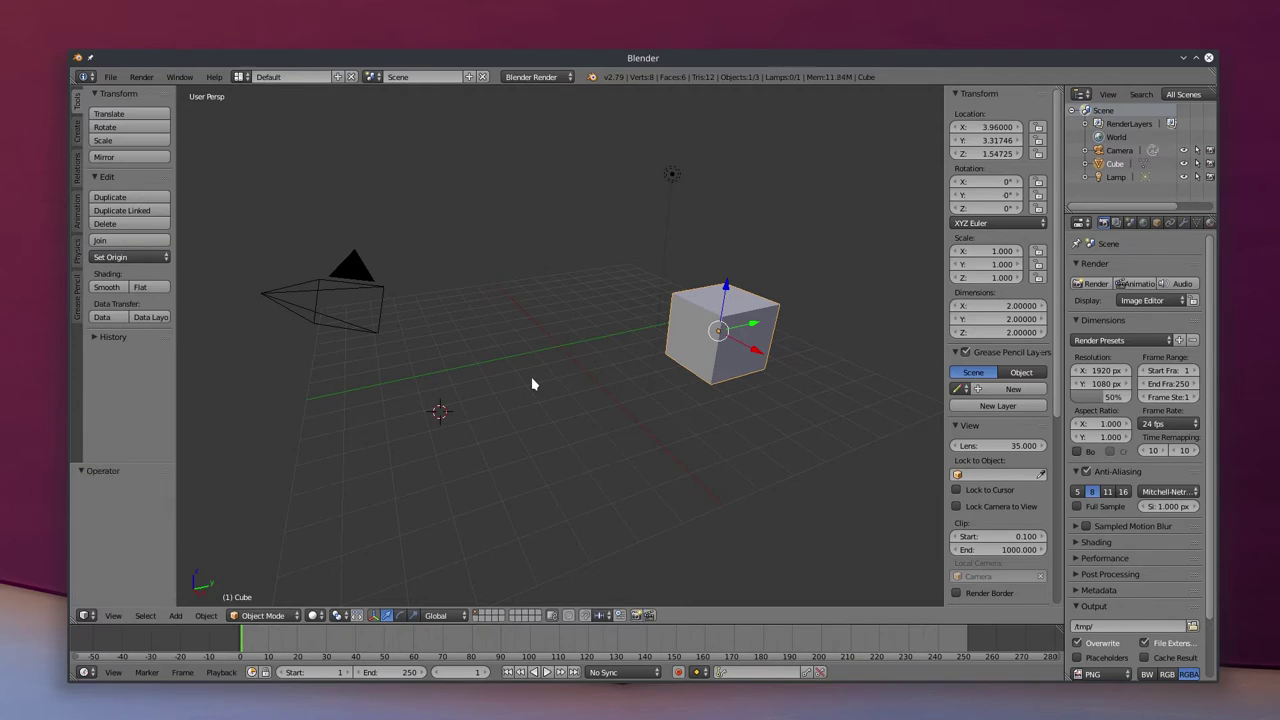
Rotate the cube exactly 45° around the global X axis
type("rx45")
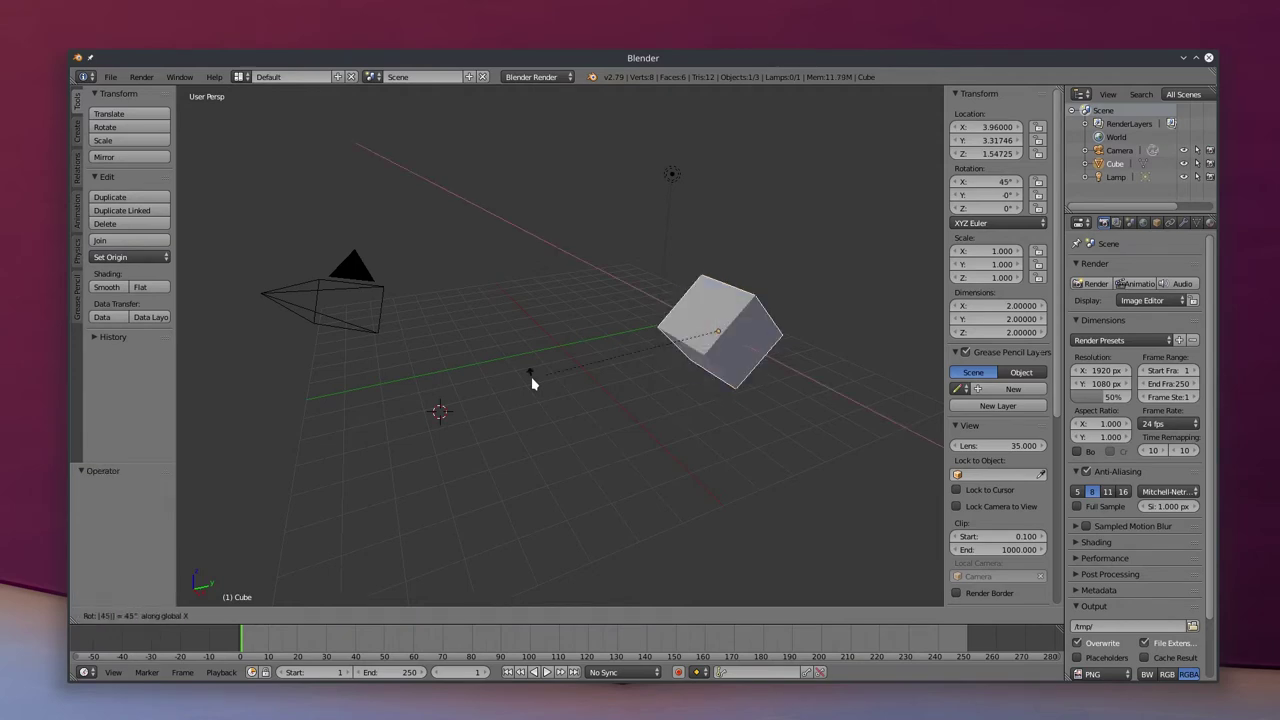
key("Return")
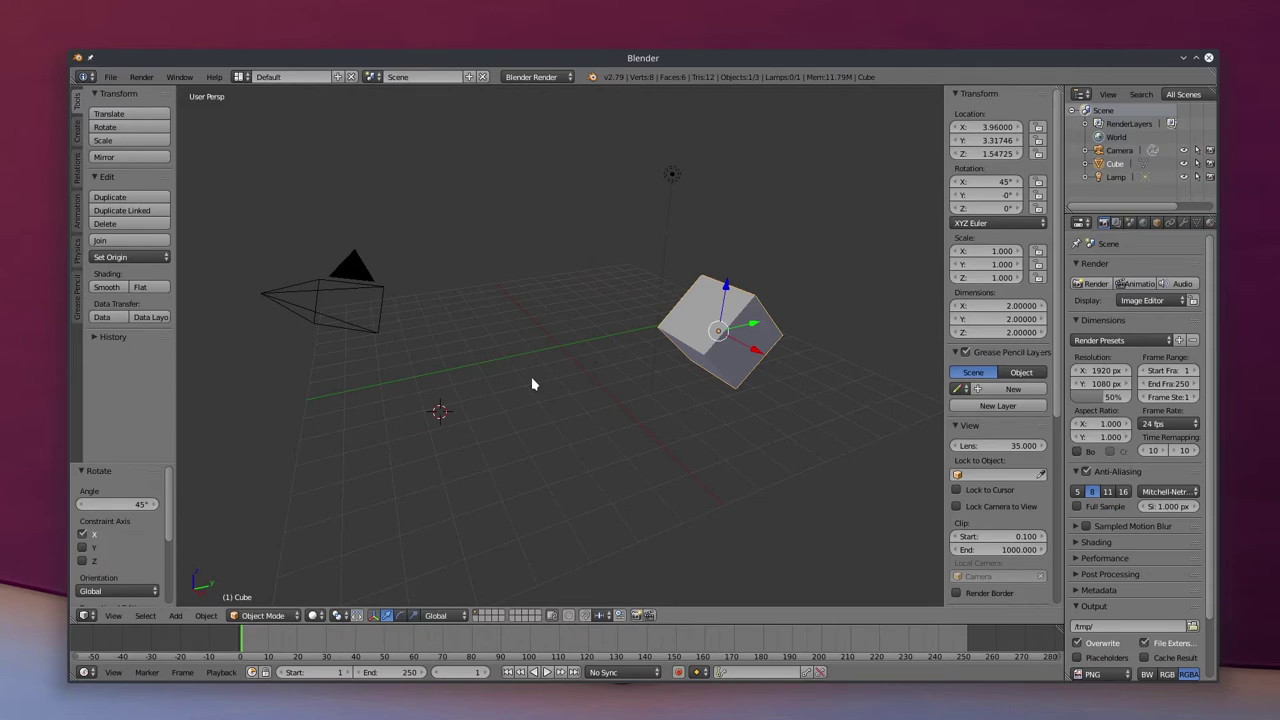
Try moving the tilted cube along the global and local Y and Z axes, and place it about 4.51 units up its local Z axis
key("g")
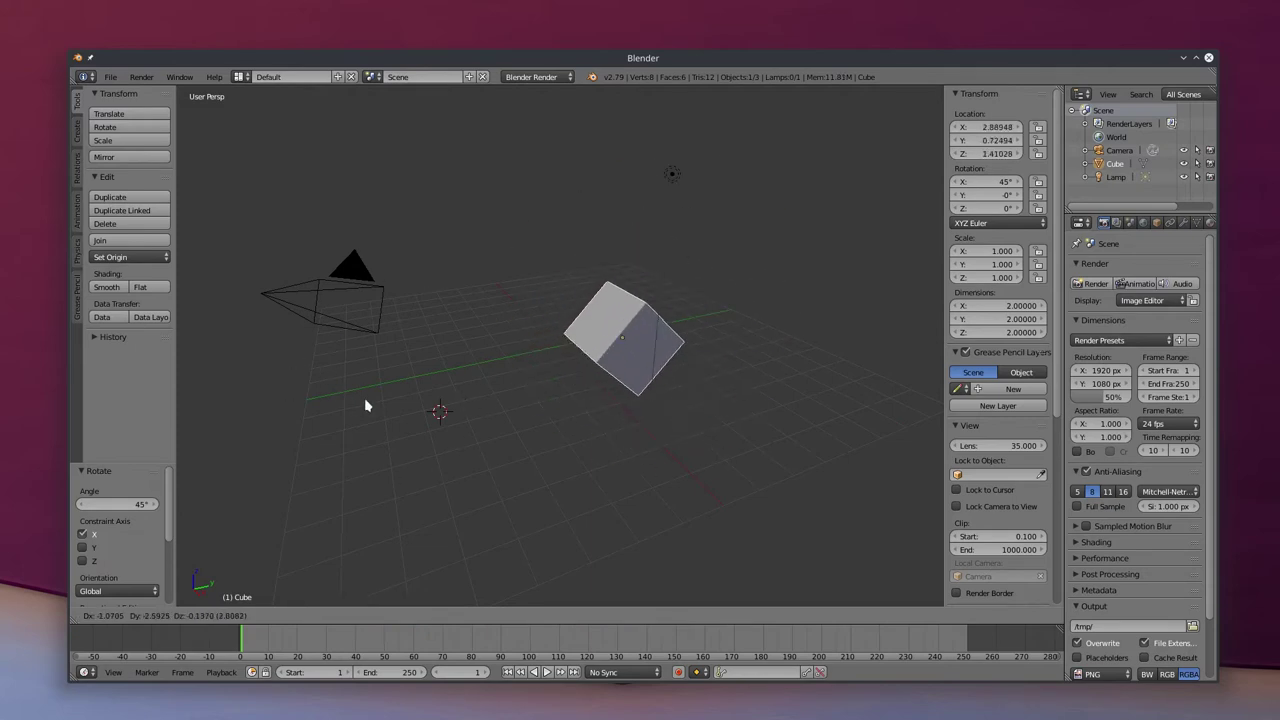
key("y")
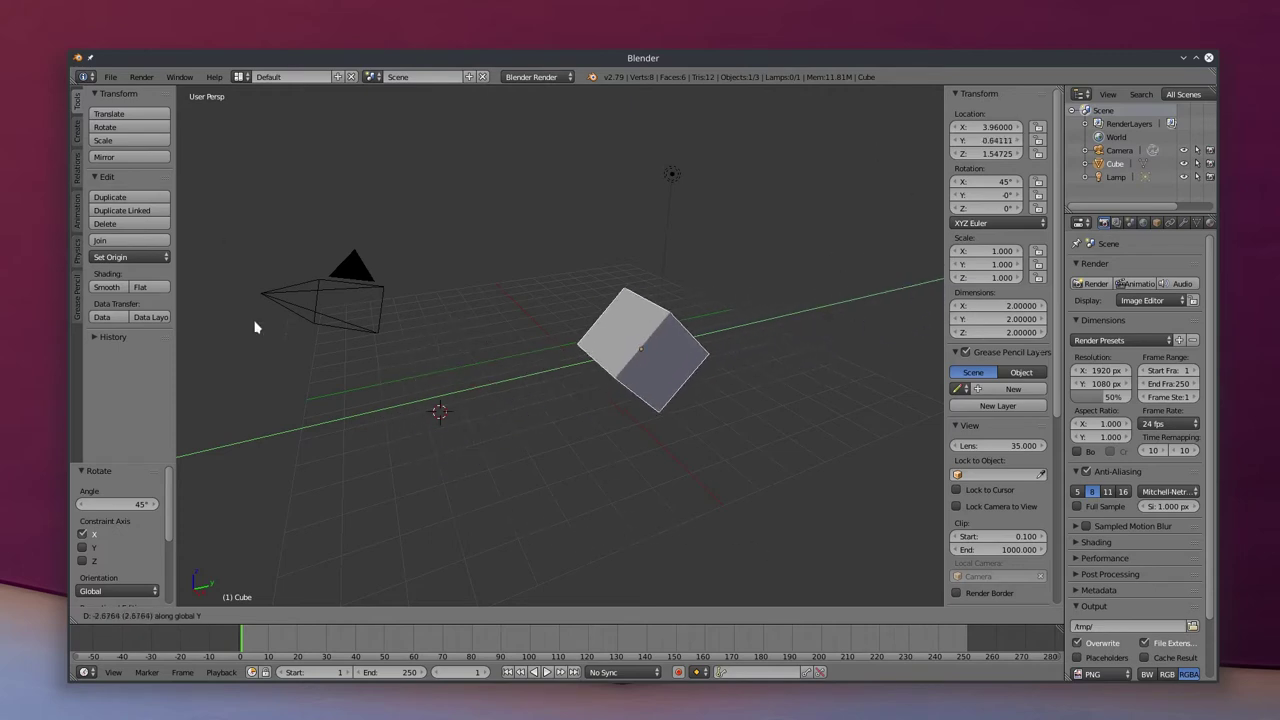
key("y")
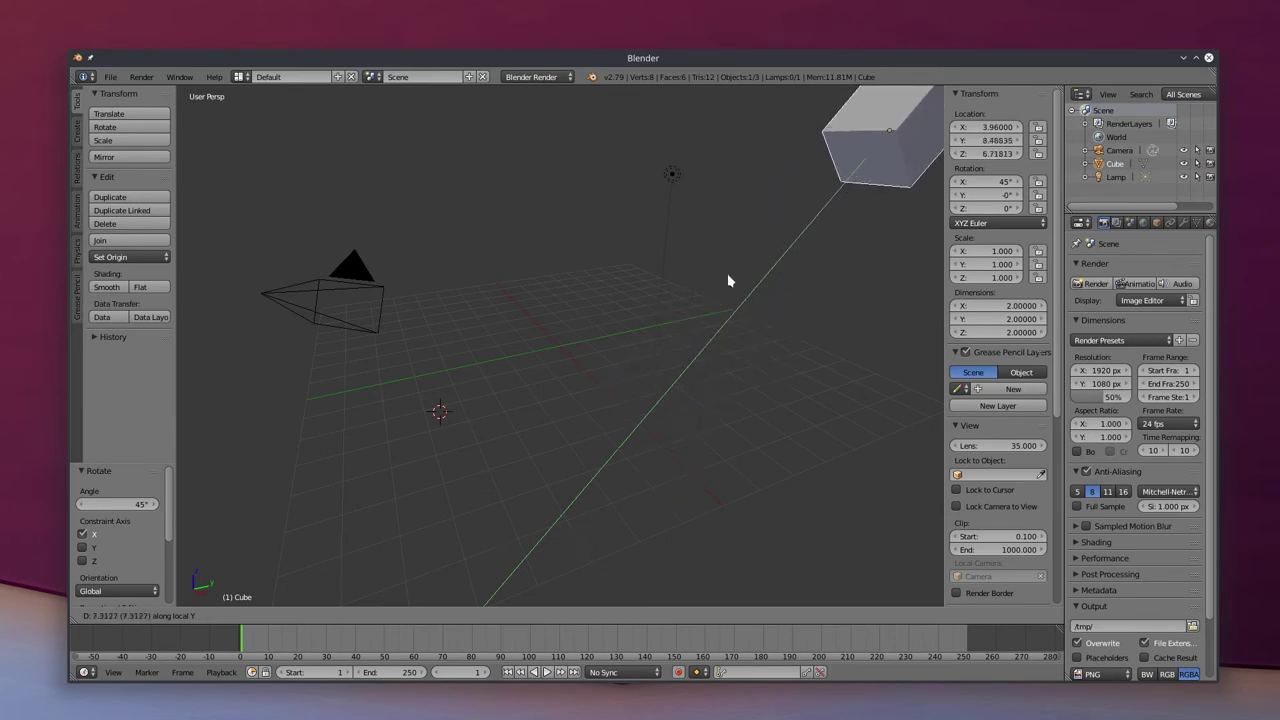
key("y")
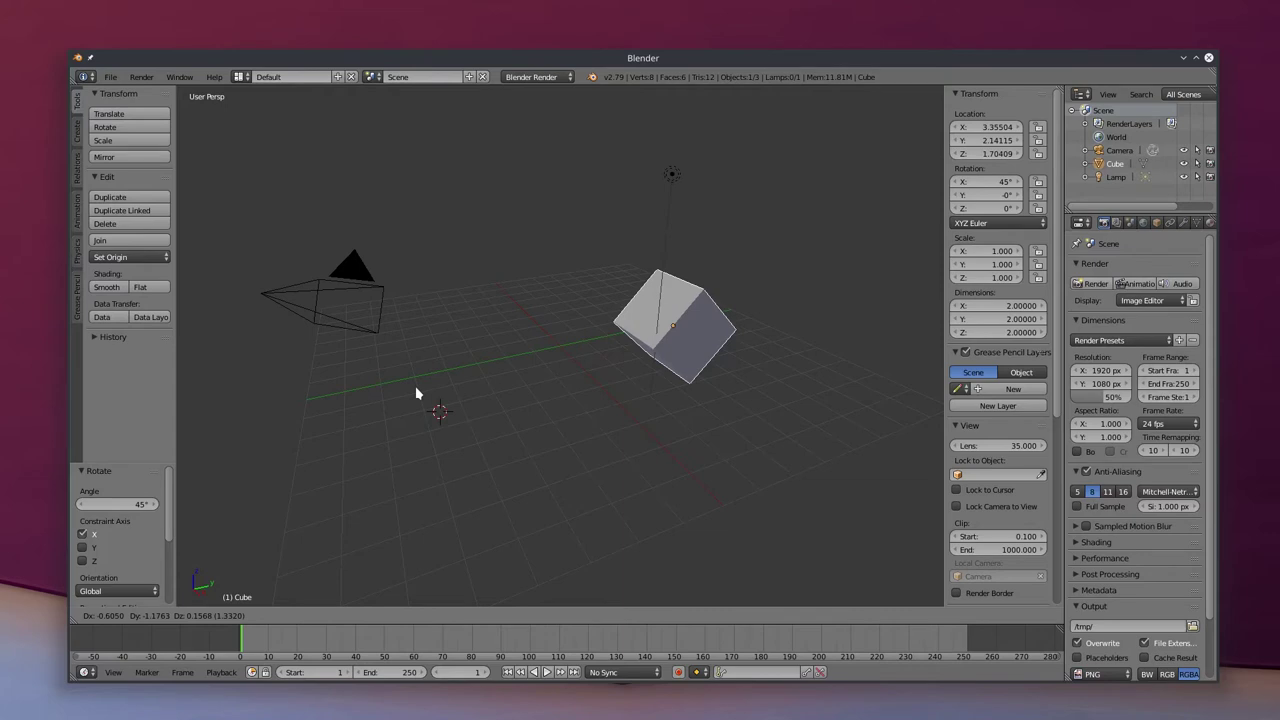
key("z")
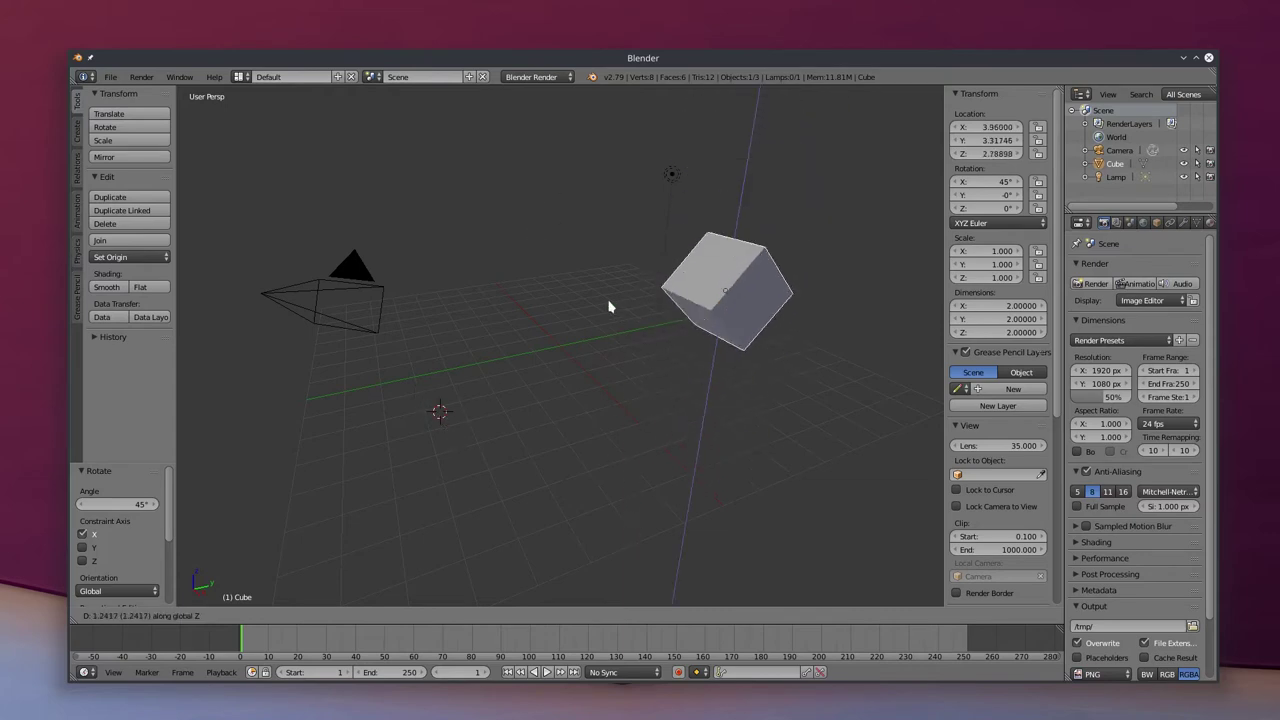
key("z")
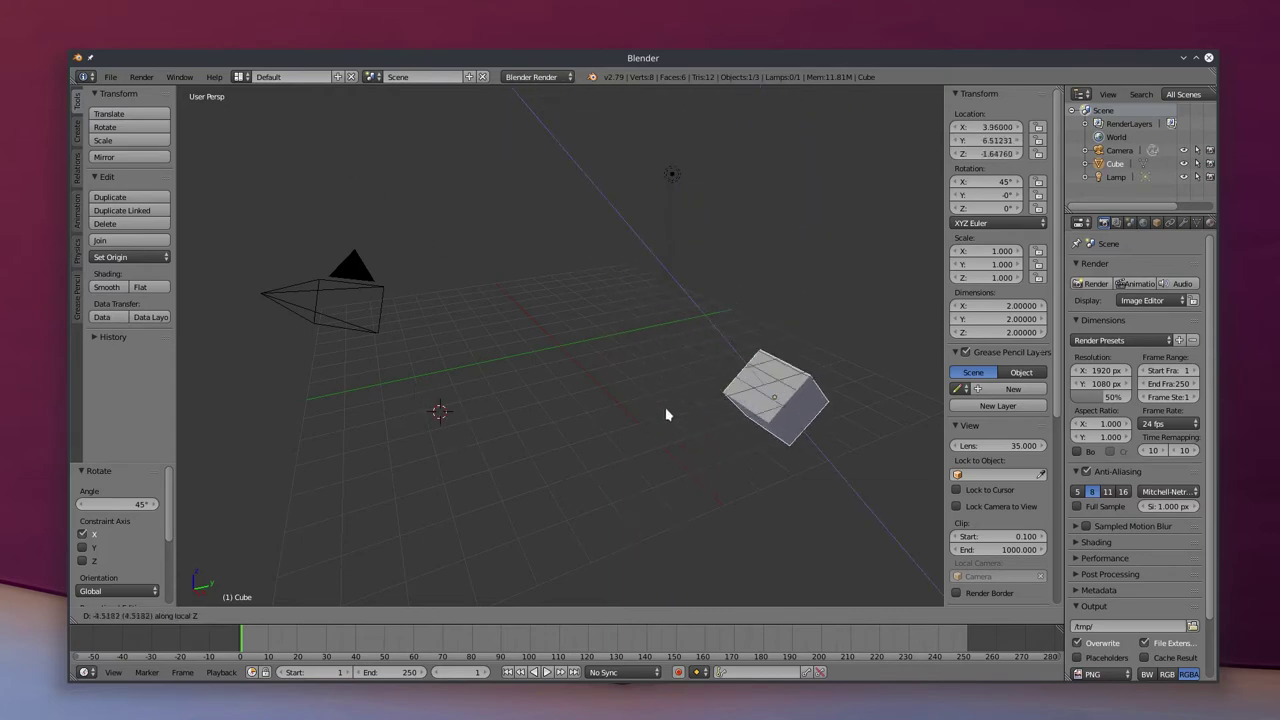
left_click(428, 250)
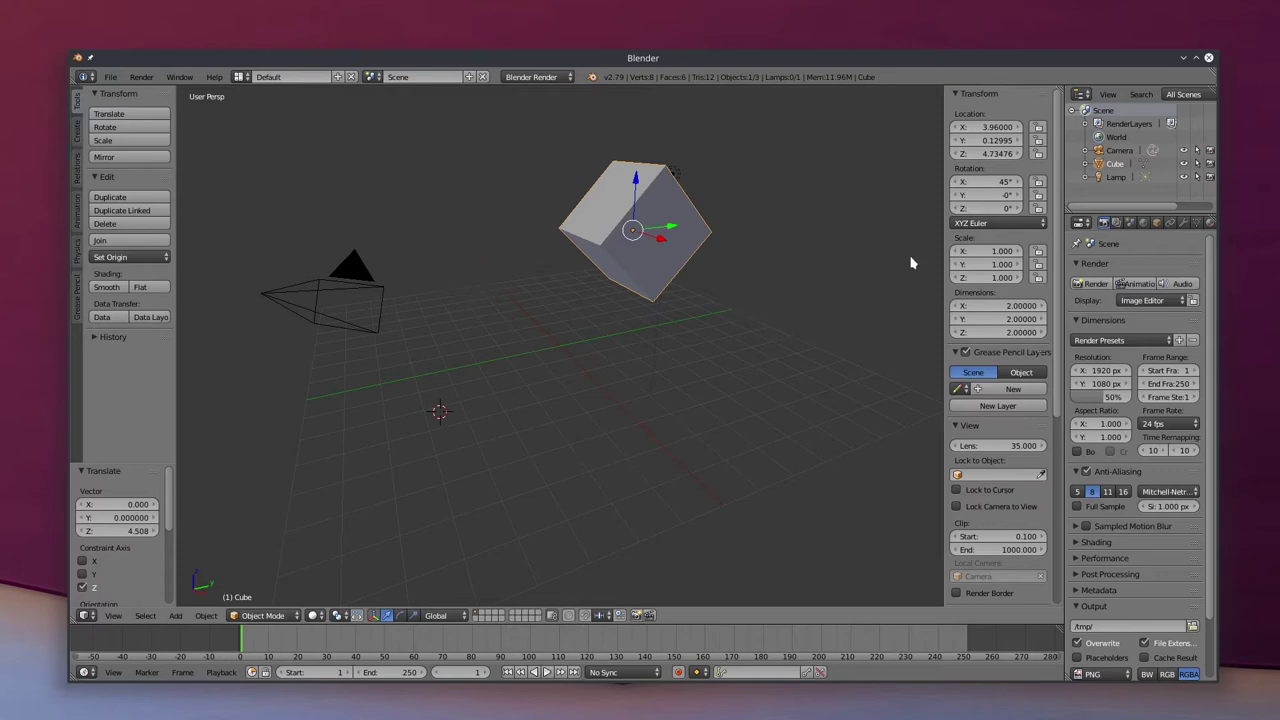
Select the camera, reselect the cube and try rotating it around the global Z axis
right_click(327, 277)
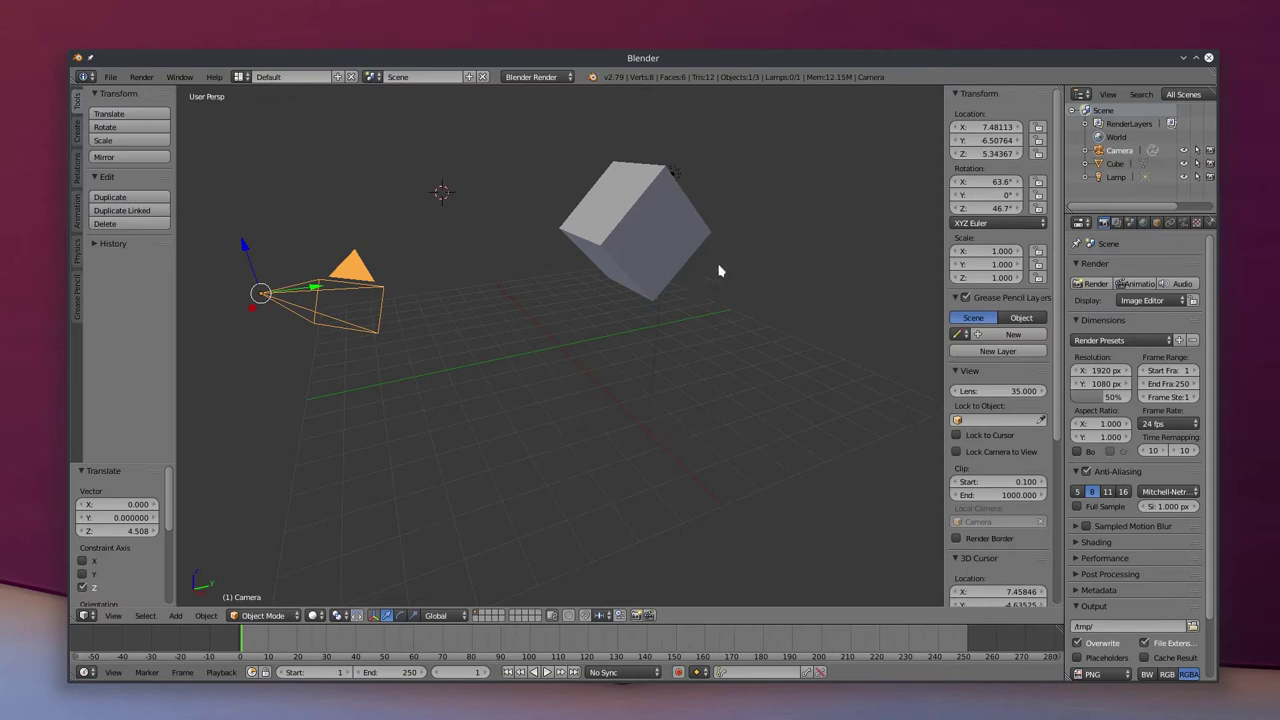
right_click(656, 260)
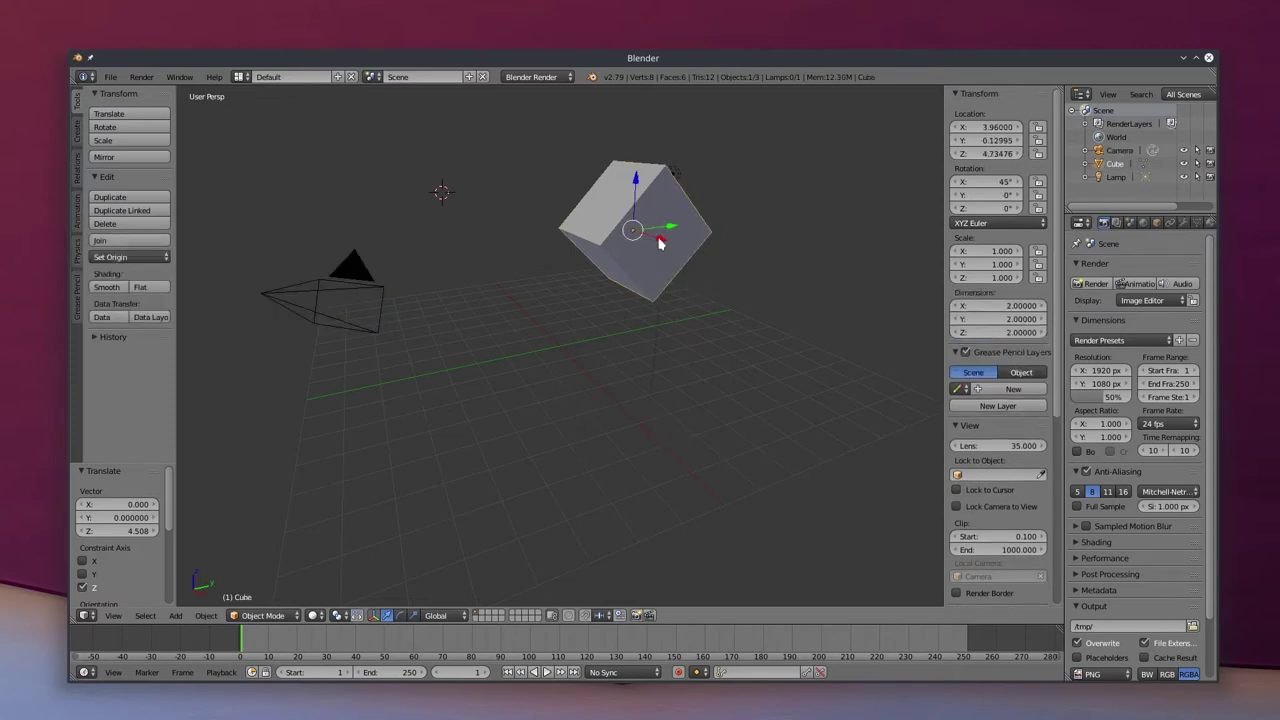
key("r")
key("z")
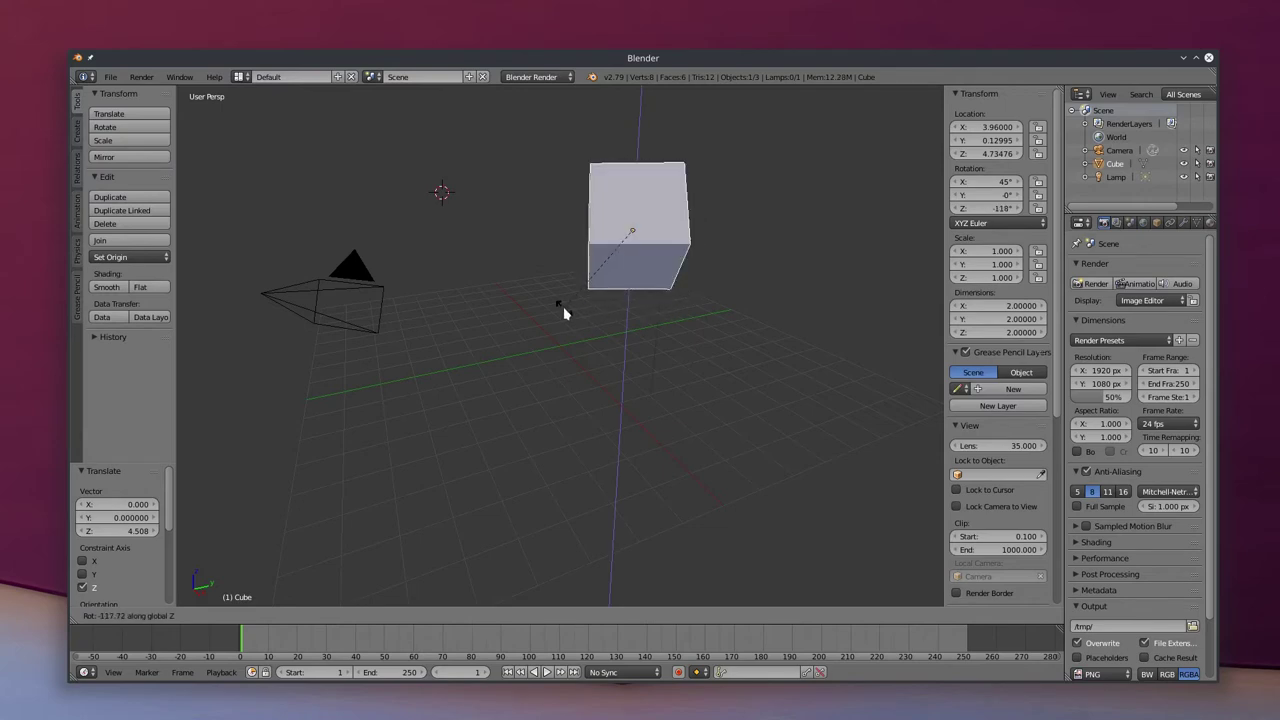
key("Escape")
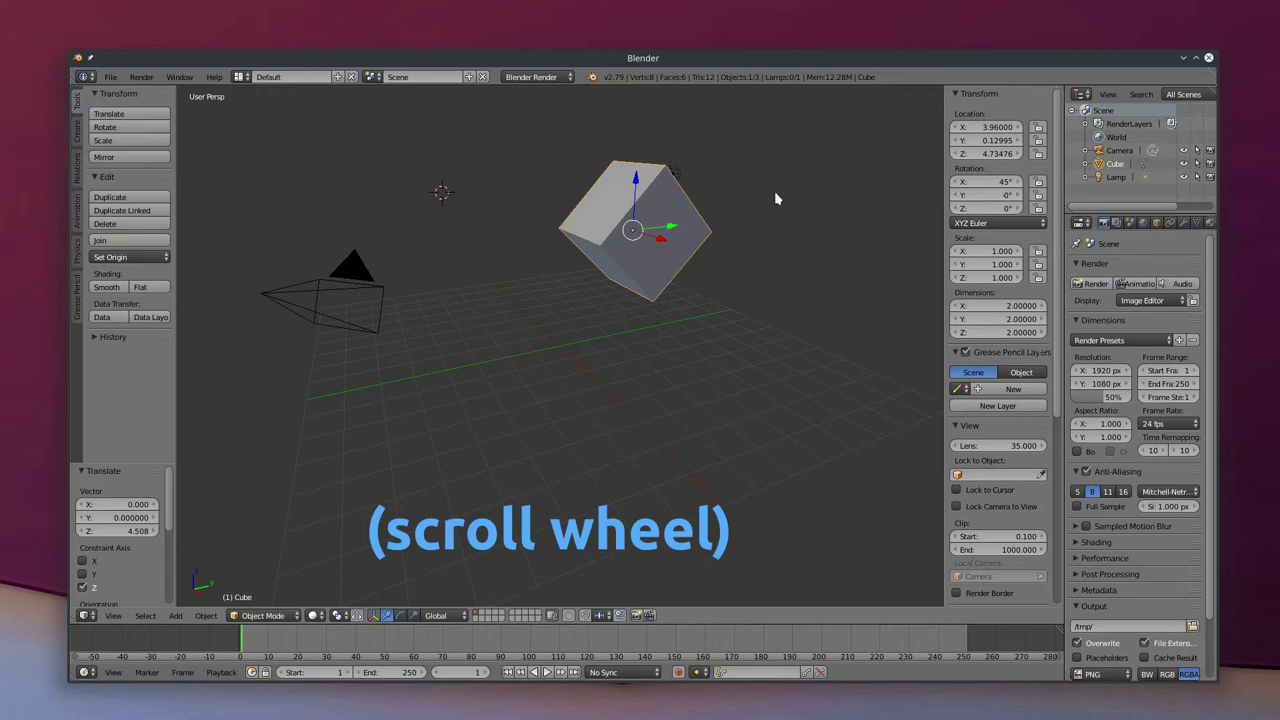
Set the orbit style to Trackball in the Input preferences and close the preferences window
middle_click_drag(774, 198, 414, 129)
left_click(111, 77)
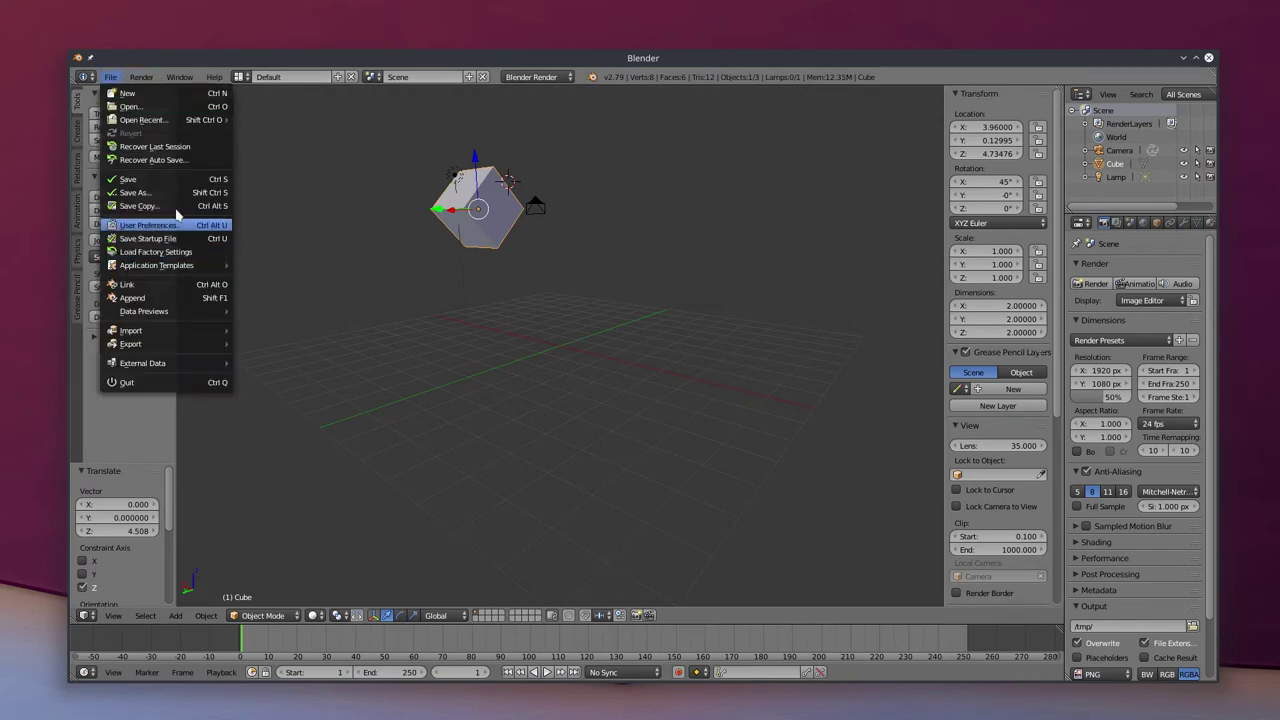
left_click(179, 235)
left_click_drag(190, 82, 564, 142)
left_click(498, 169)
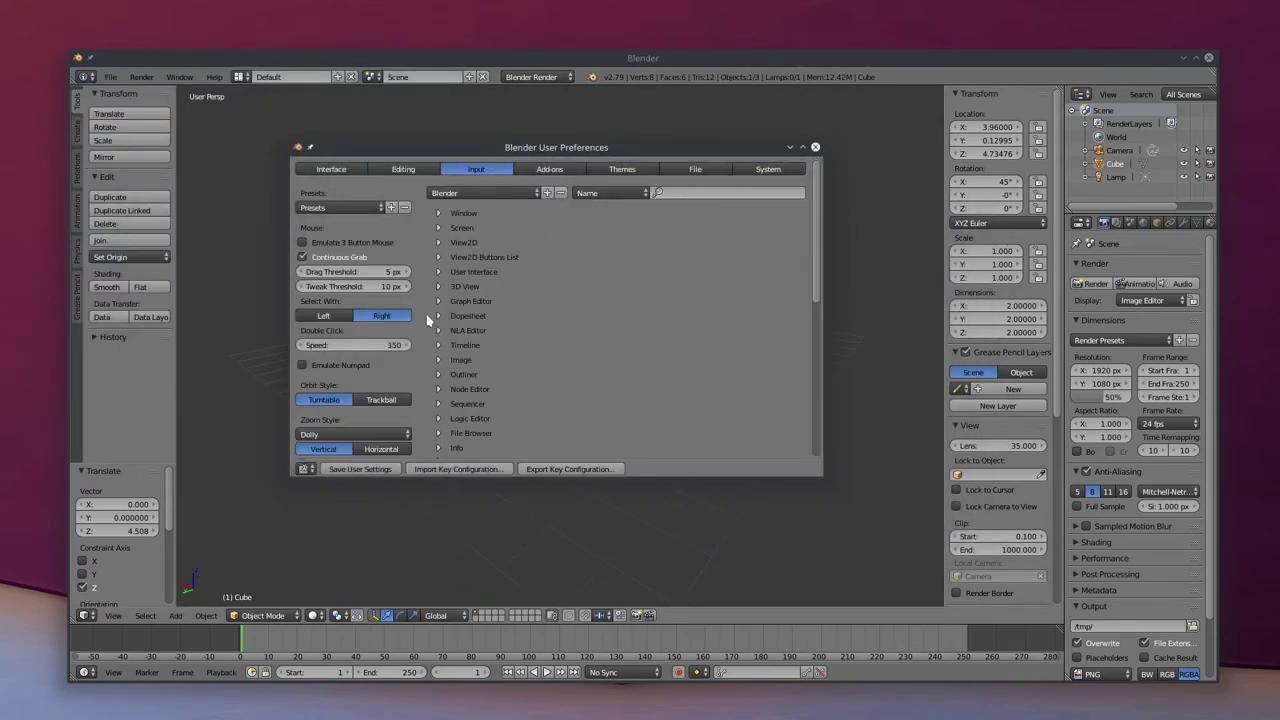
scroll(427, 374, "down", 1)
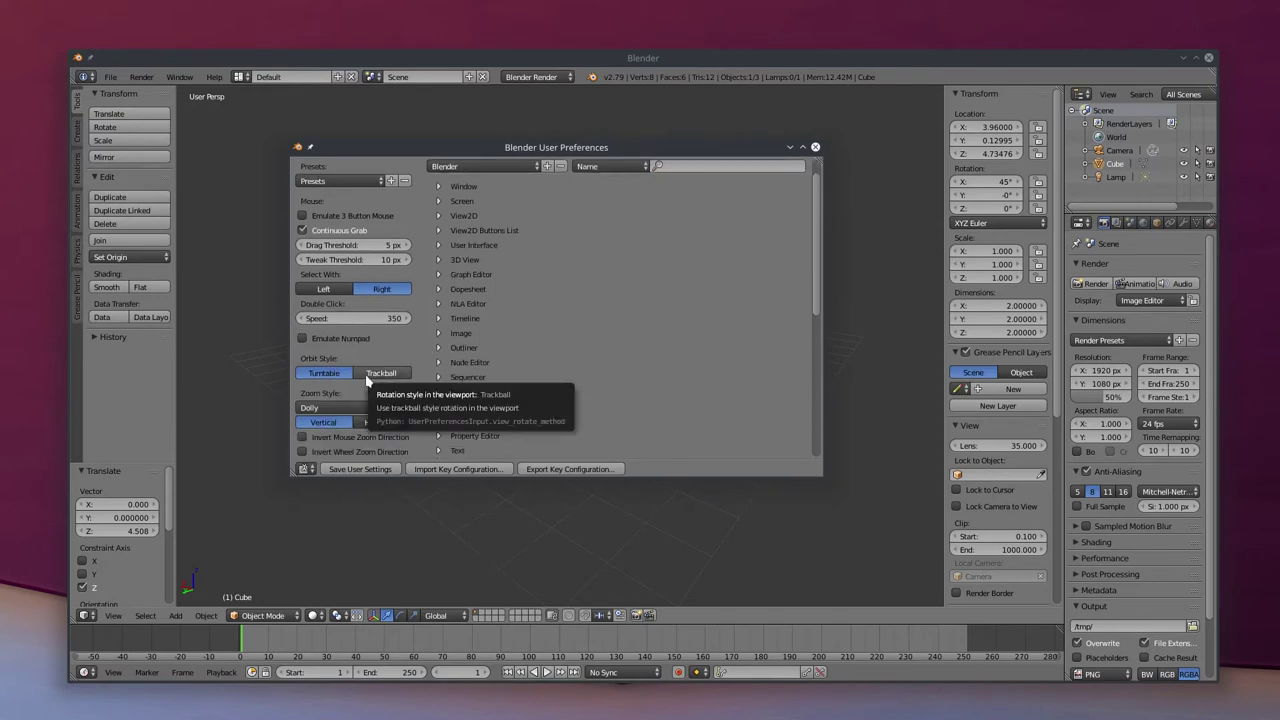
left_click(380, 373)
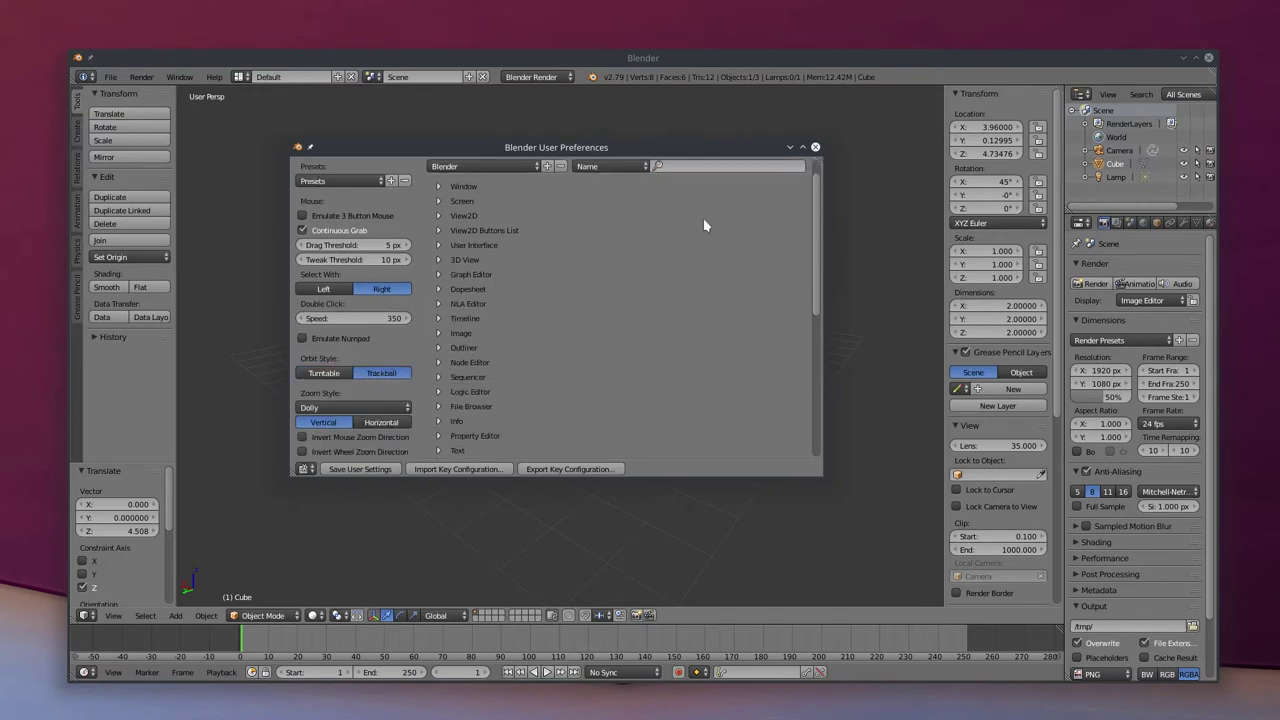
left_click(815, 147)
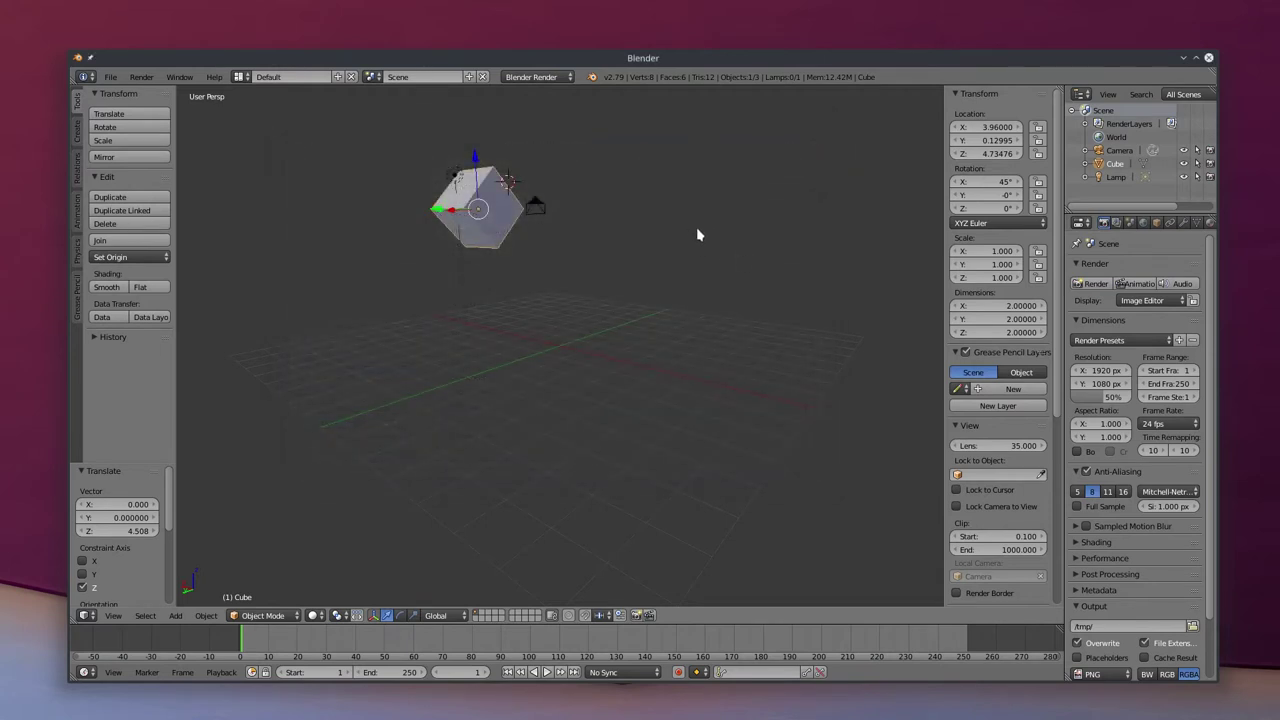
Set the orbit style back to Turntable in the Input preferences and close the preferences window
mouse_move(698, 234)
middle_mouse_down()
mouse_move(714, 351)
mouse_move(711, 517)
mouse_move(711, 443)
mouse_move(788, 291)
mouse_move(658, 126)
mouse_move(494, 194)
mouse_move(580, 294)
mouse_move(457, 380)
mouse_move(383, 272)
mouse_move(706, 289)
mouse_move(571, 386)
mouse_move(557, 203)
mouse_move(432, 477)
mouse_move(629, 109)
mouse_move(623, 166)
mouse_move(863, 206)
mouse_move(651, 303)
mouse_move(709, 283)
mouse_move(711, 214)
middle_mouse_up()
left_click(110, 77)
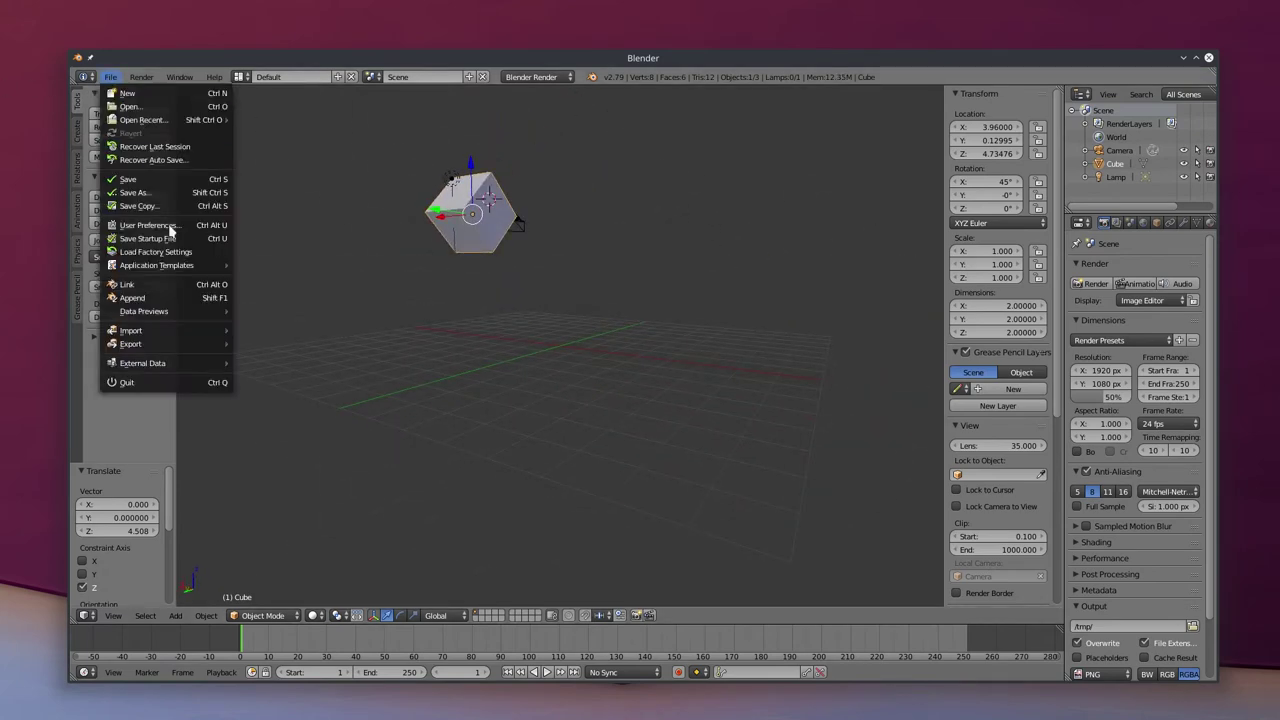
left_click(170, 231)
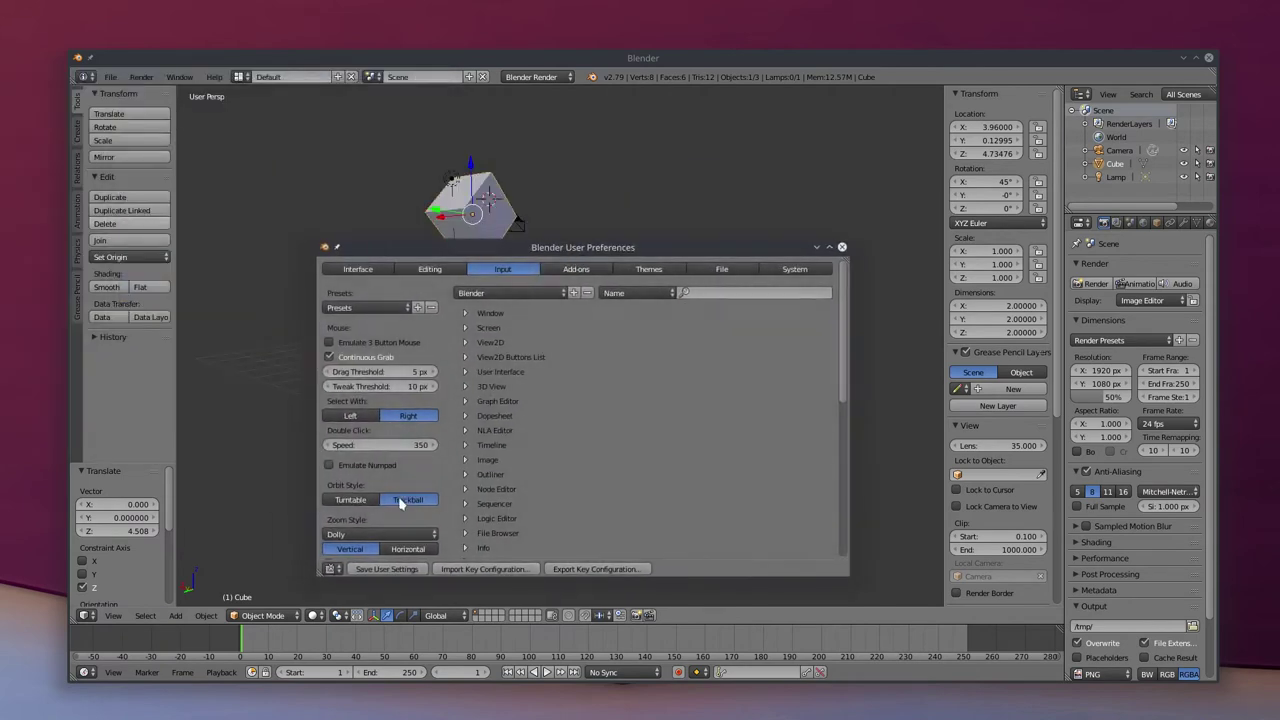
left_click(842, 246)
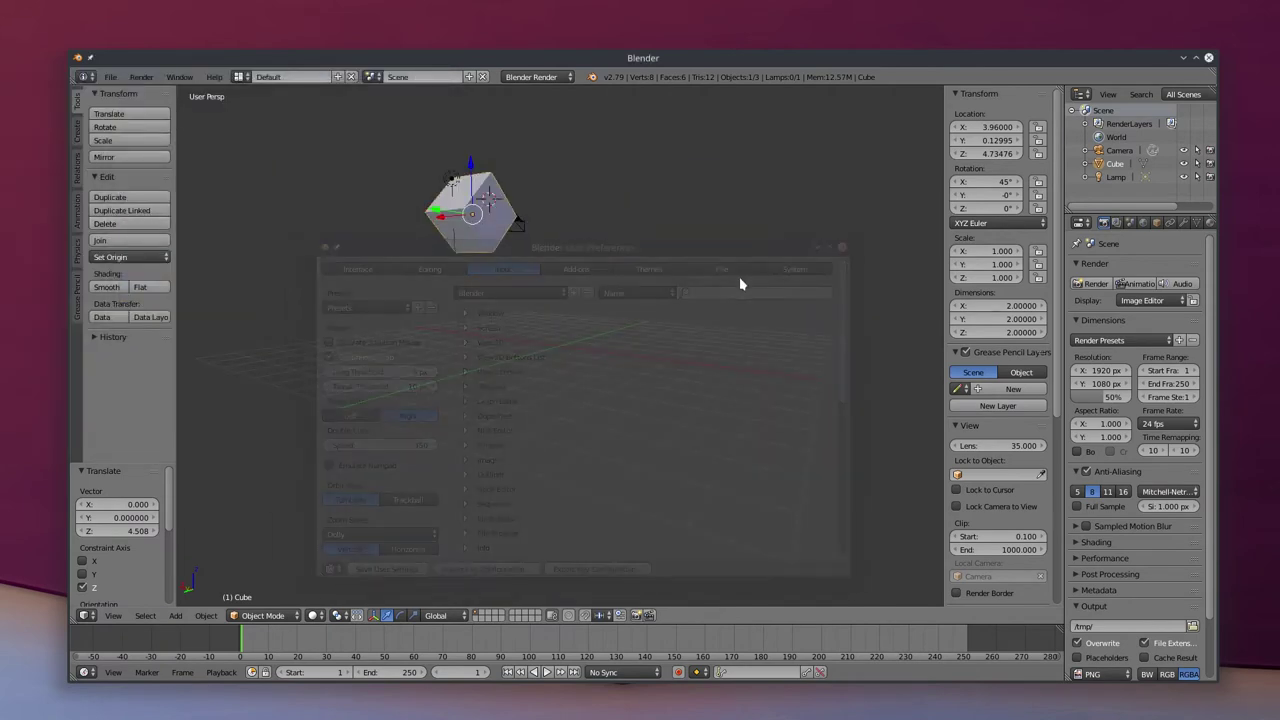
Frame all objects in the 3D view and examine the cube, camera and grid from above, below and several sides
key("Home")
middle_click_drag(572, 282, 519, 209)
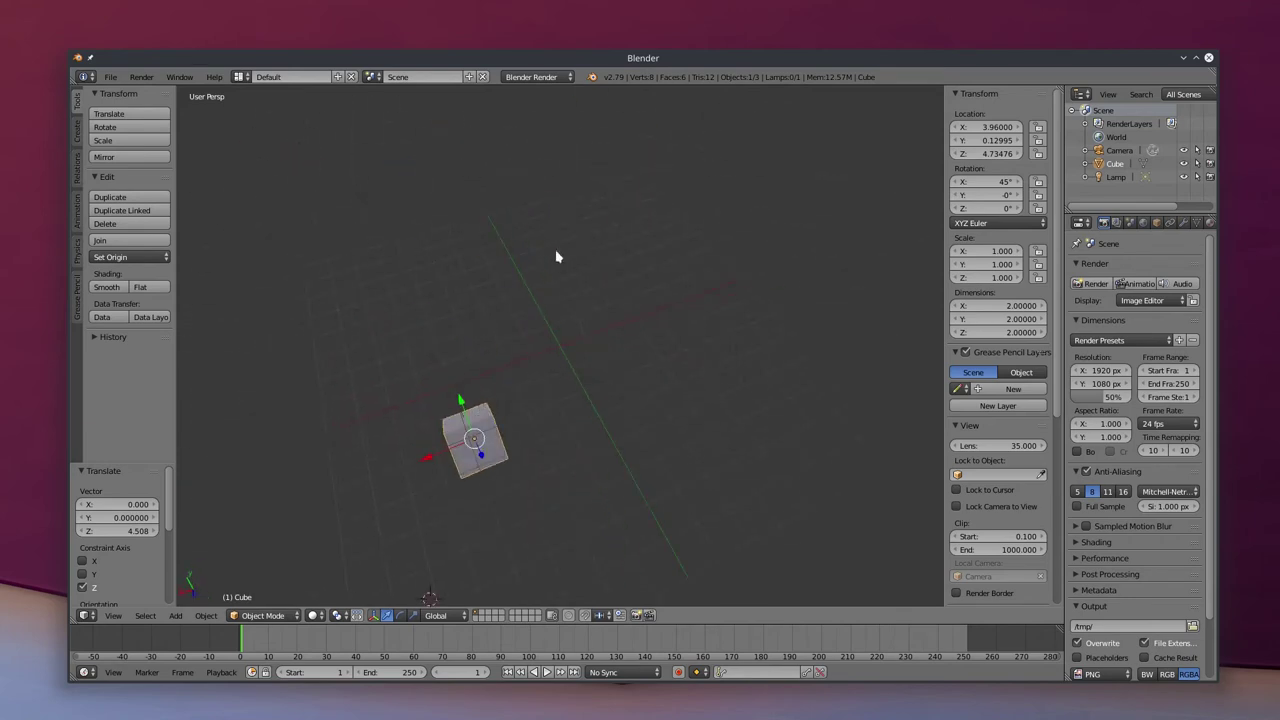
middle_click_drag(507, 516, 525, 428)
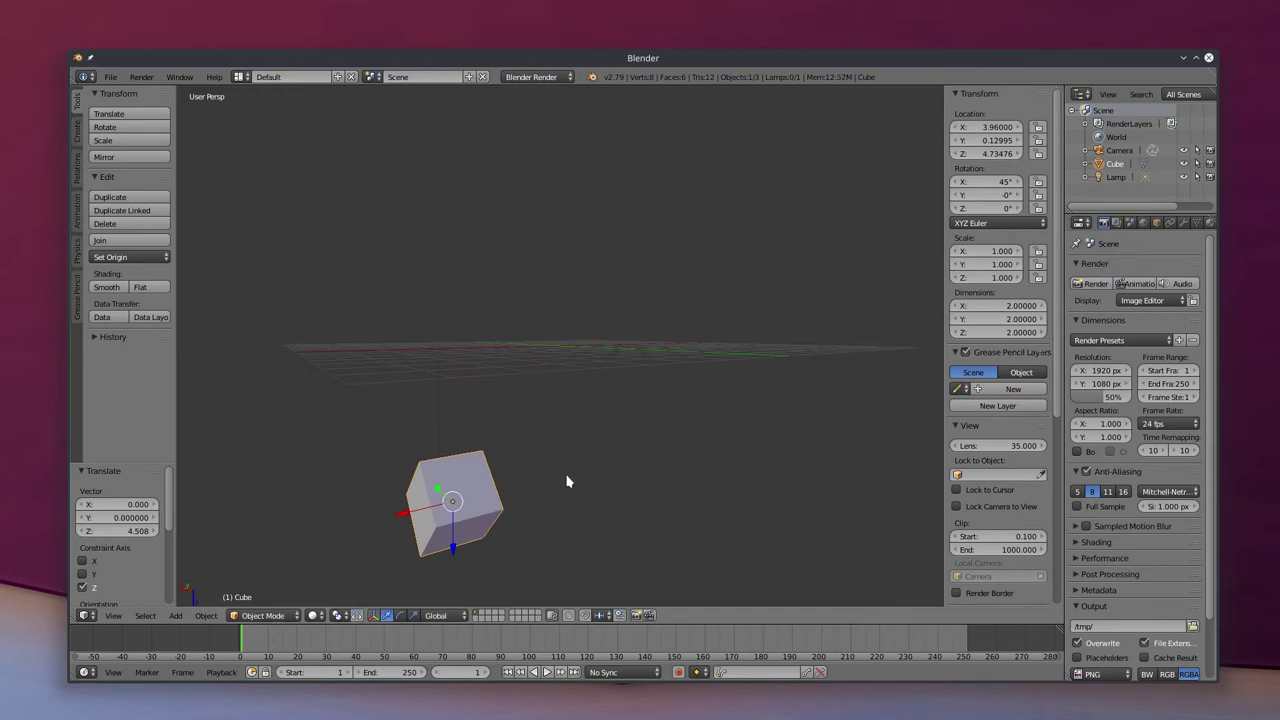
middle_click_drag(570, 440, 559, 452)
middle_click_drag(552, 452, 548, 436)
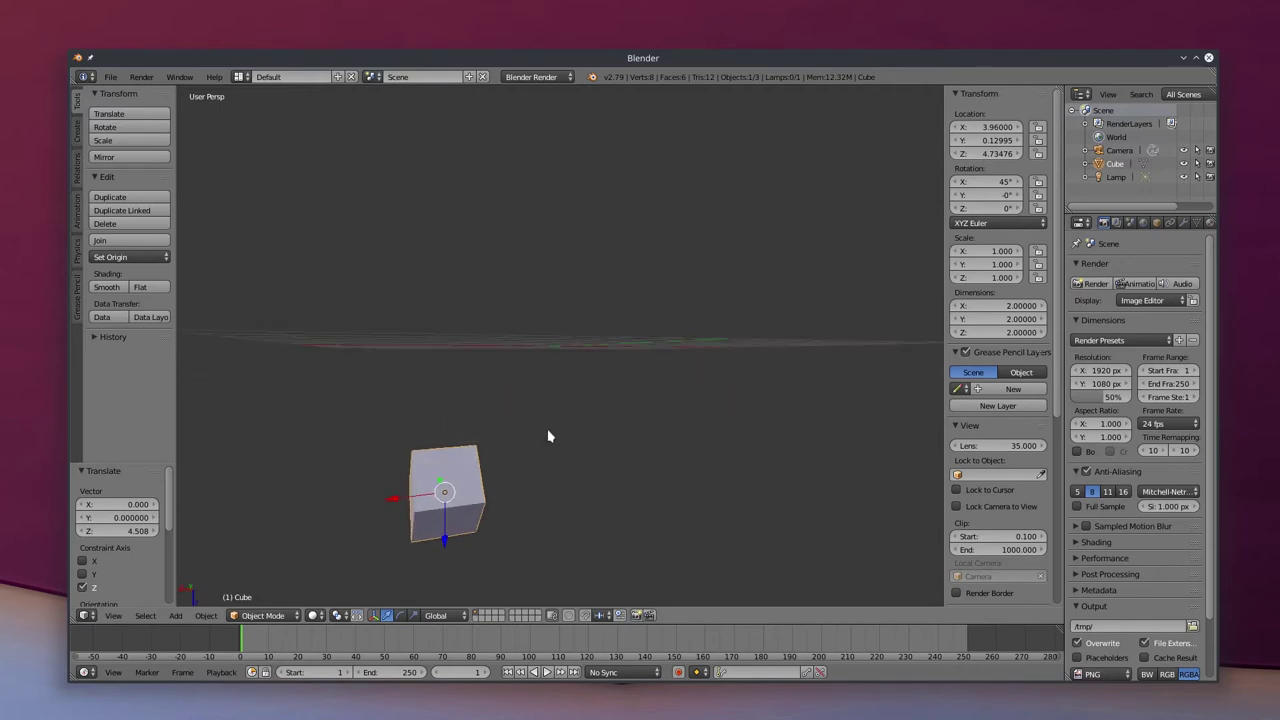
middle_click_drag(566, 517, 928, 434)
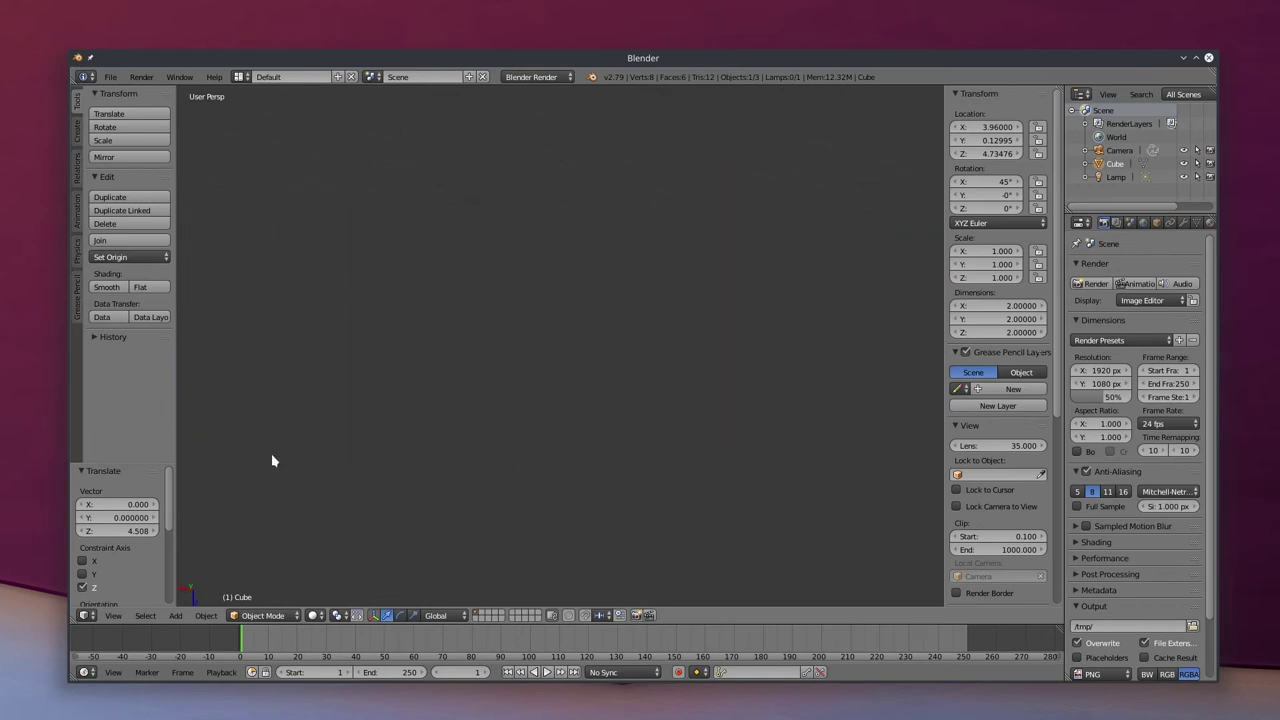
middle_click_drag(357, 420, 535, 430)
middle_click_drag(446, 434, 526, 534)
middle_click_drag(500, 474, 620, 303)
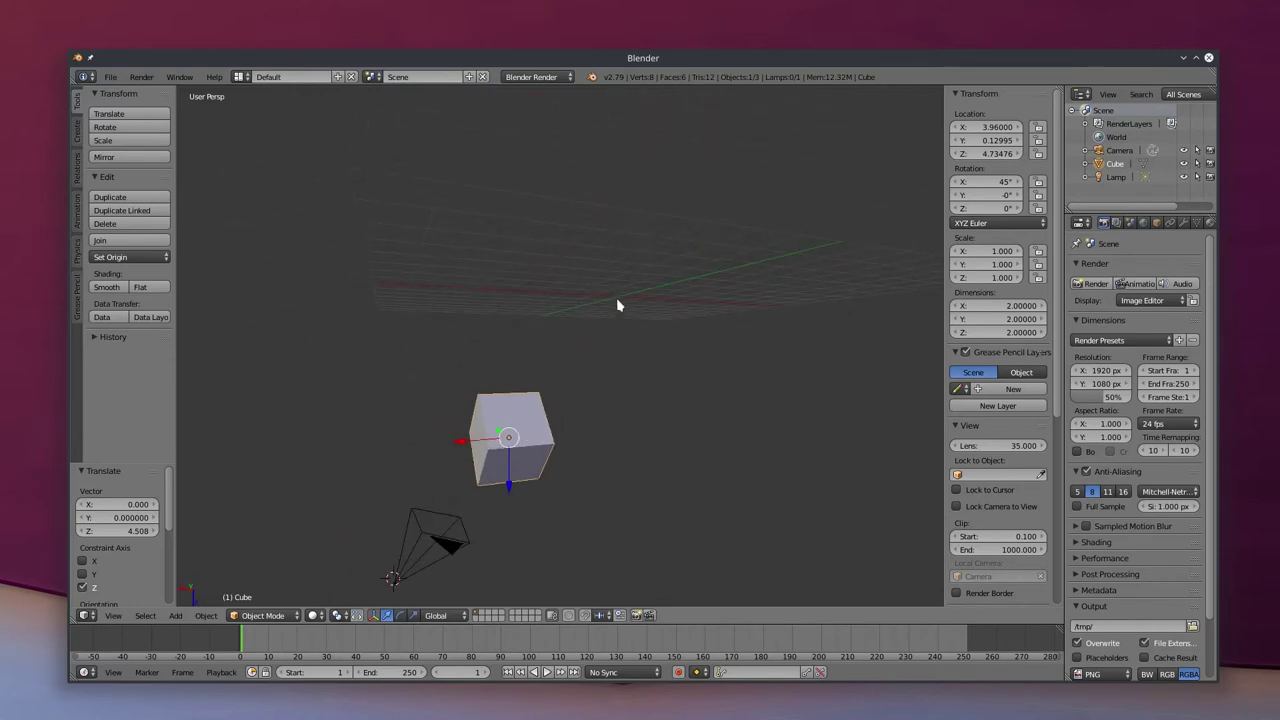
mouse_move(453, 326)
middle_mouse_down()
mouse_move(586, 340)
mouse_move(477, 274)
mouse_move(460, 314)
middle_mouse_up()
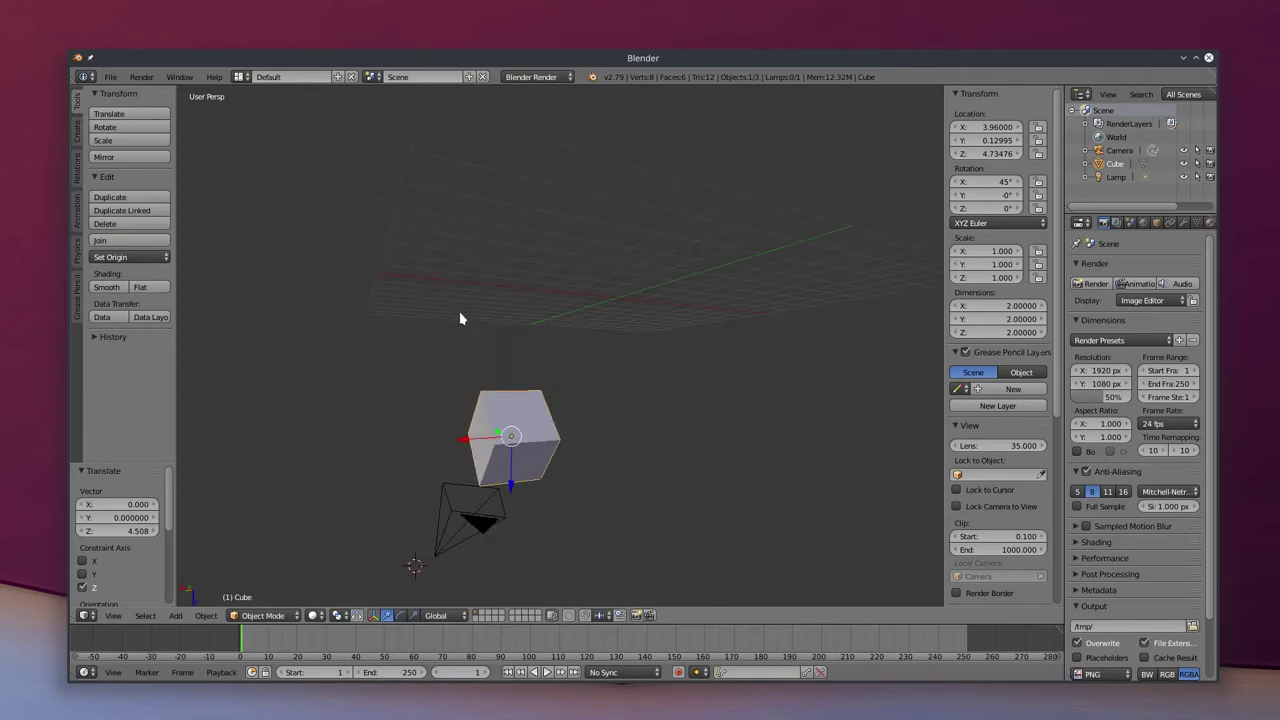
middle_click_drag(600, 420, 649, 480)
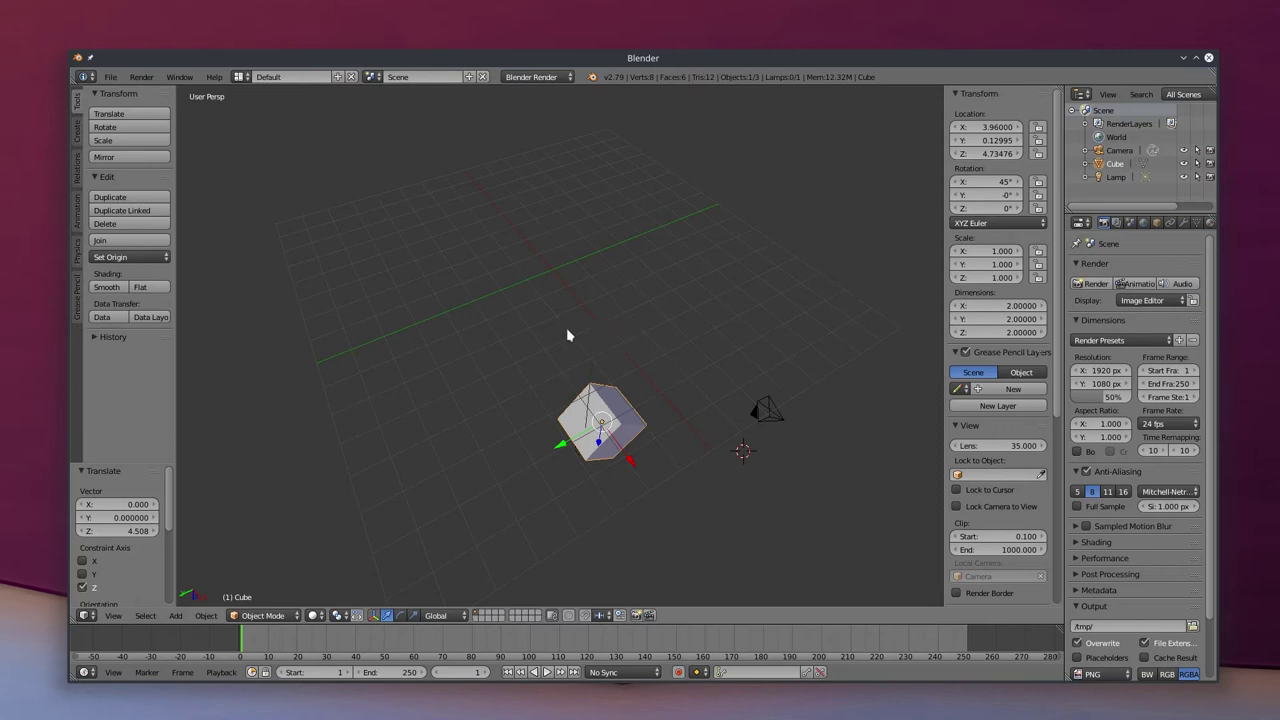
View the scene from the front, right, top, back, left and bottom in turn
key("KP_1")
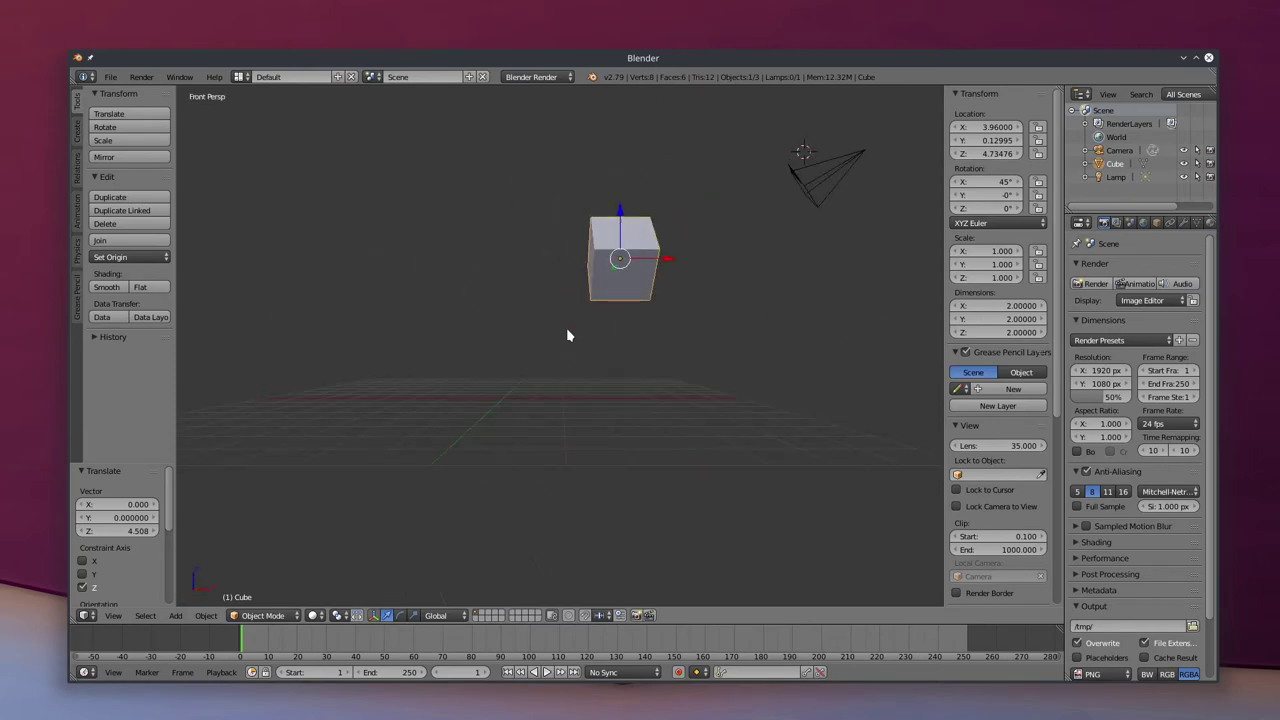
key("KP_3")
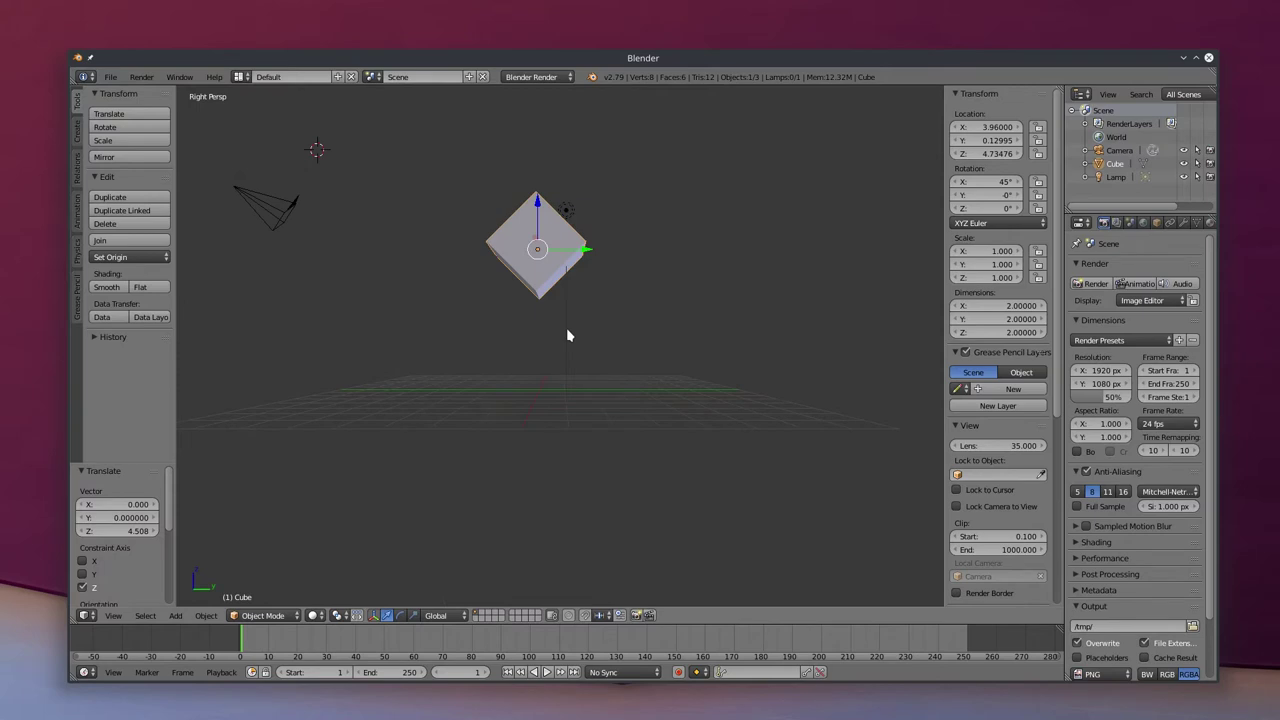
key("KP_7")
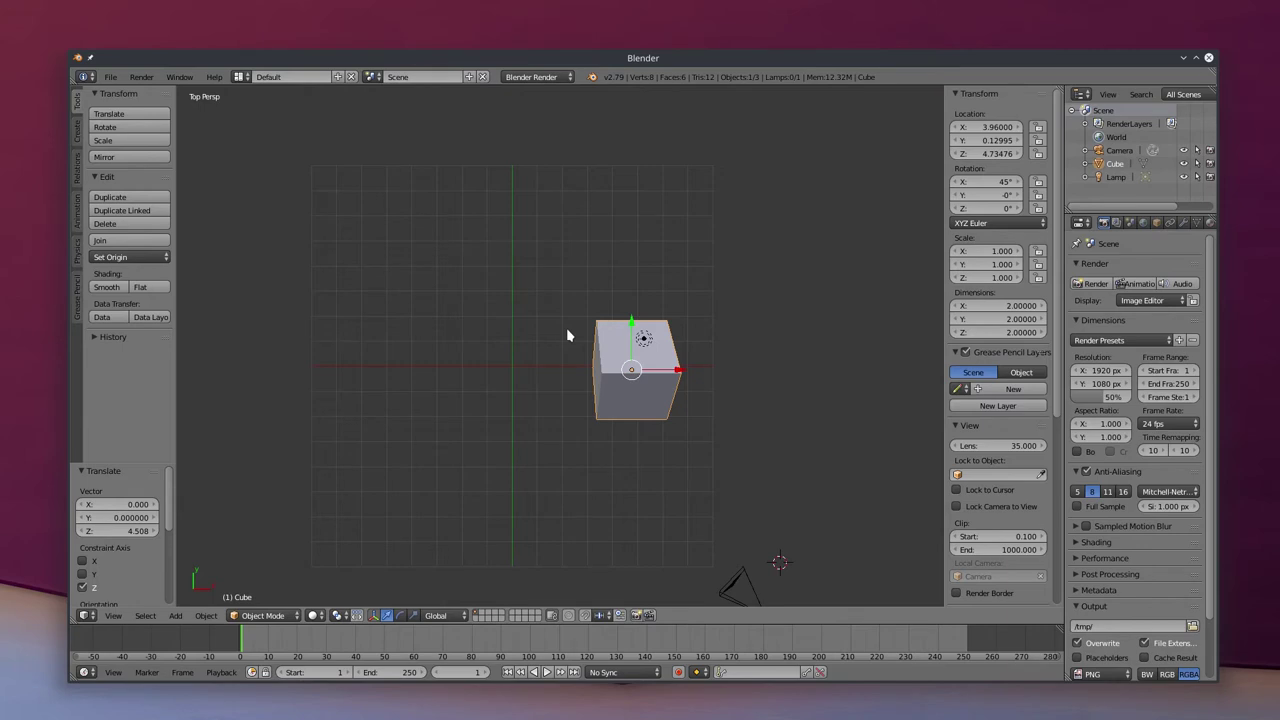
key("ctrl+KP_1")
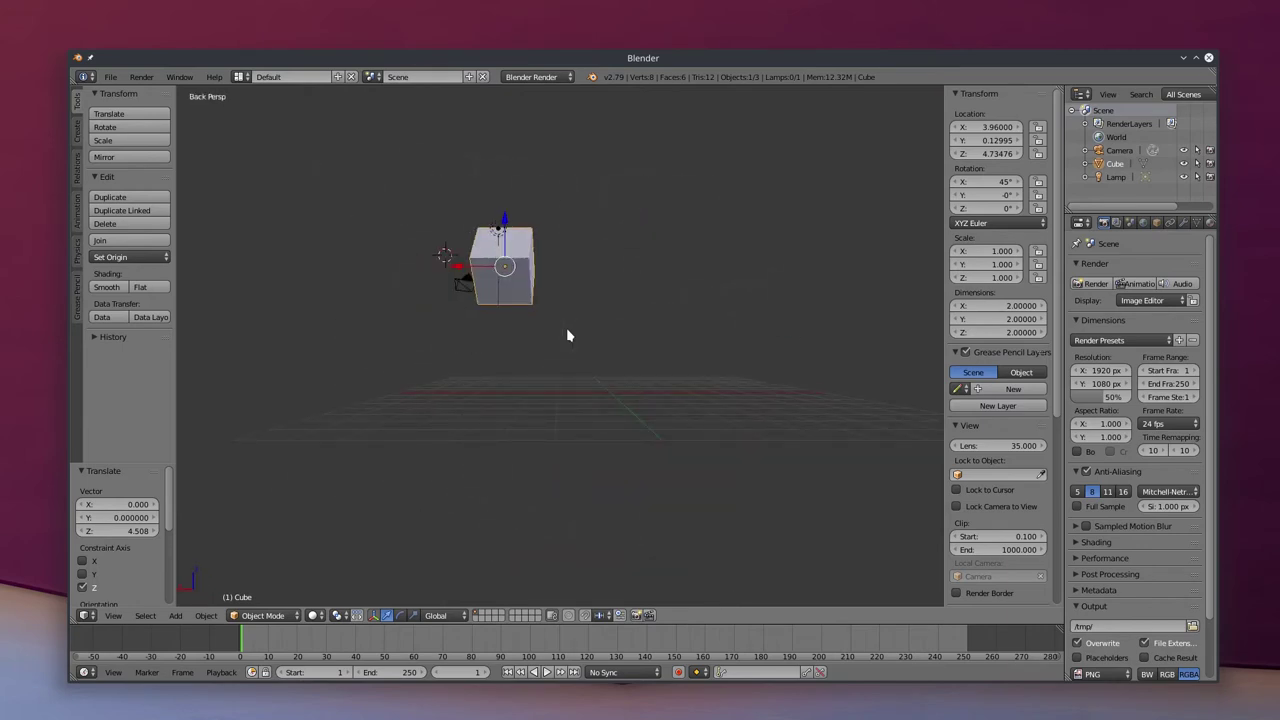
key("ctrl+KP_3")
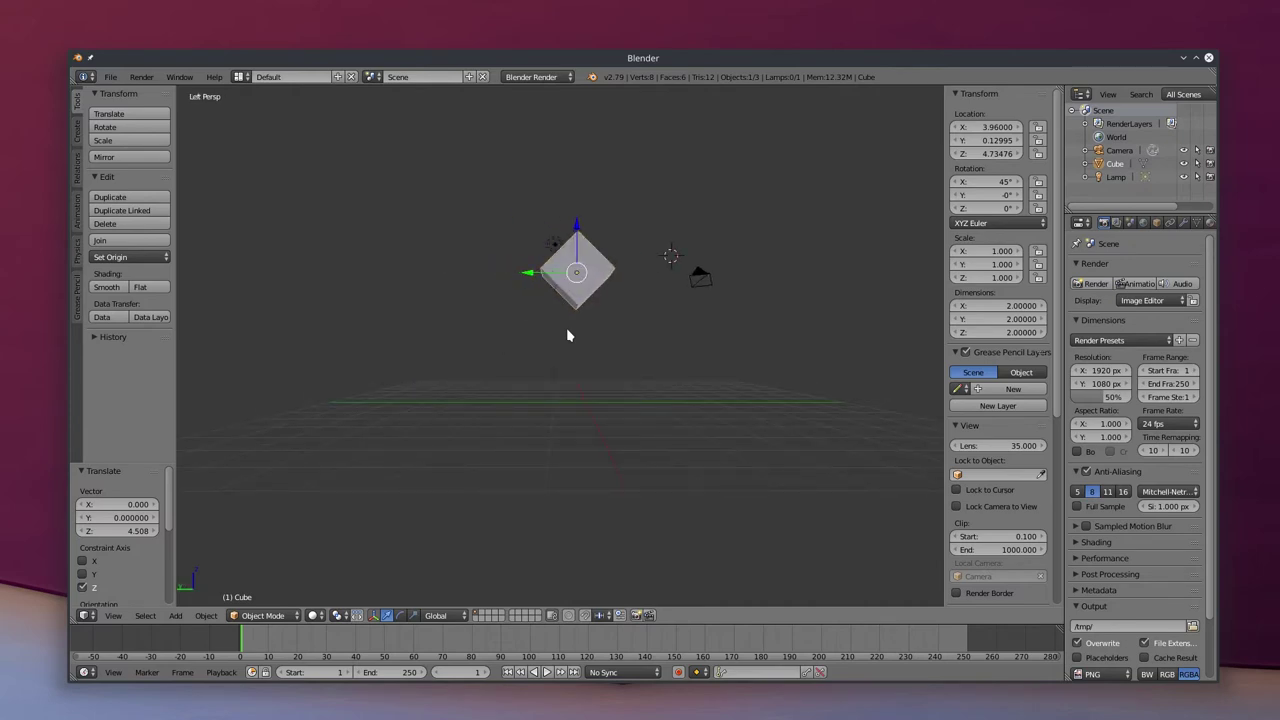
key("ctrl+KP_7")
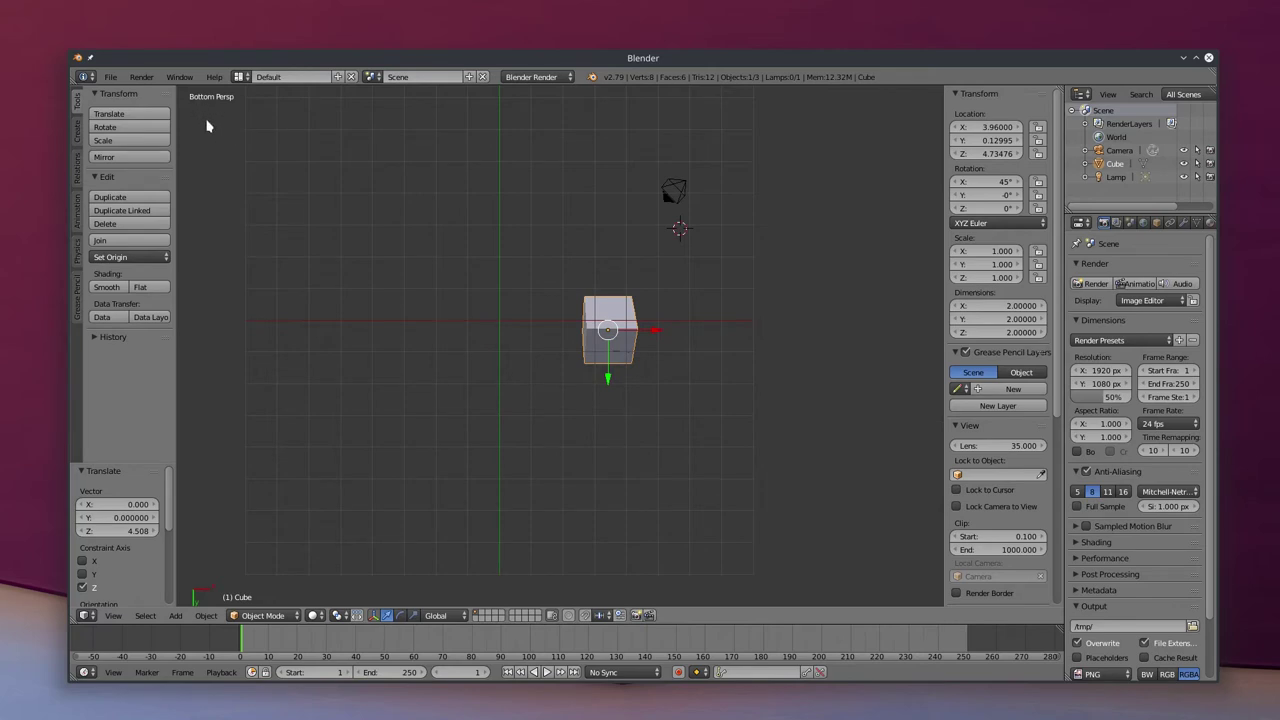
Return to the front view and compare perspective with orthographic projection by switching repeatedly, ending in perspective
key("KP_1")
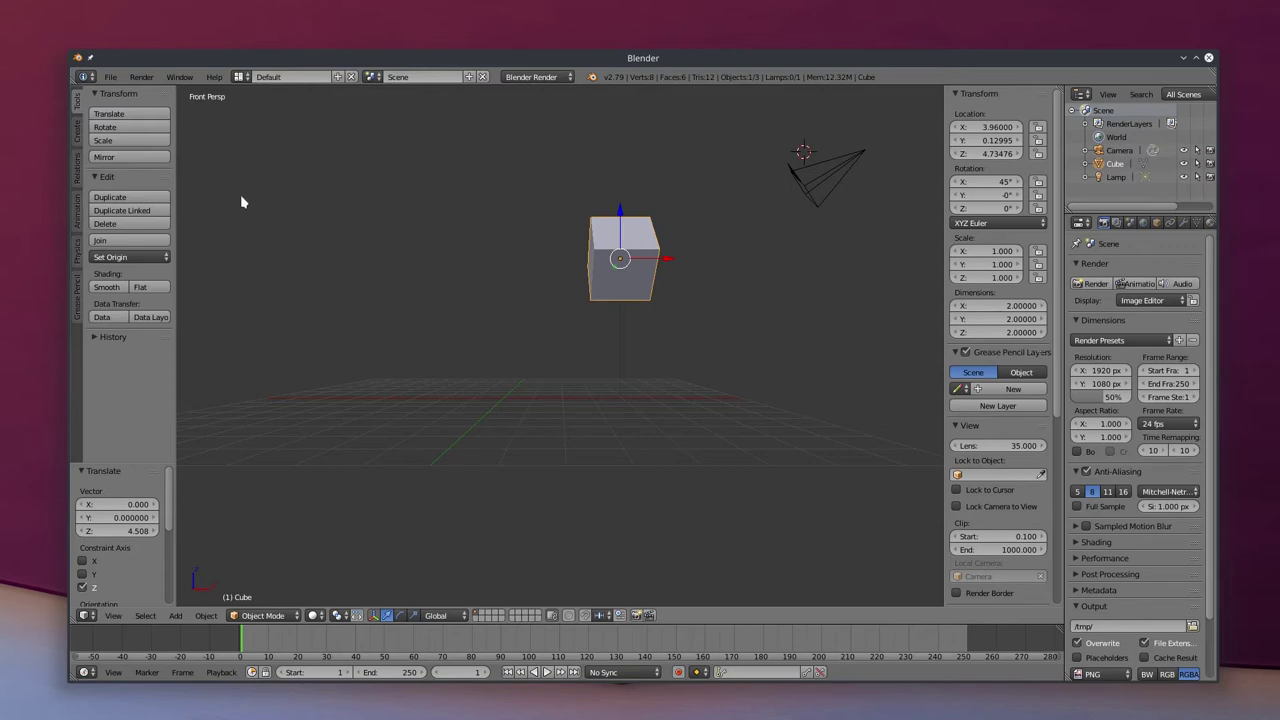
key("KP_5")
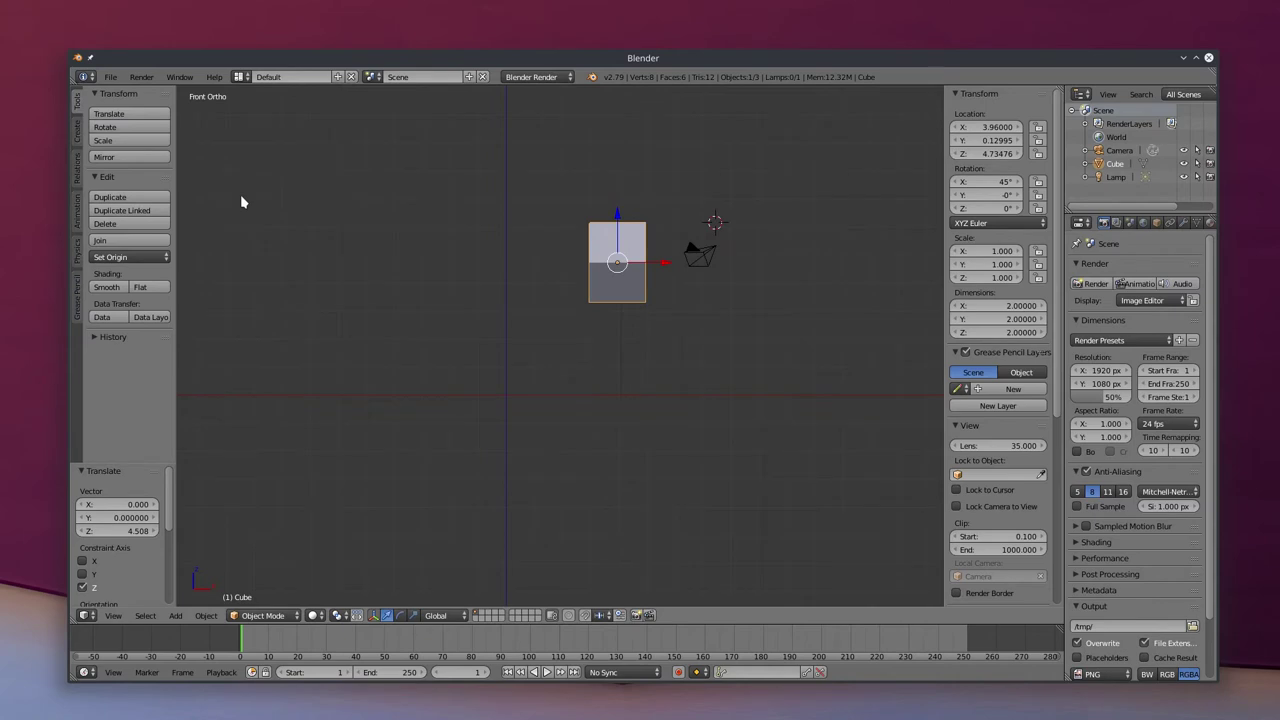
key("KP_5")
key("KP_5")
key("KP_5")
key("KP_5")
key("KP_5")
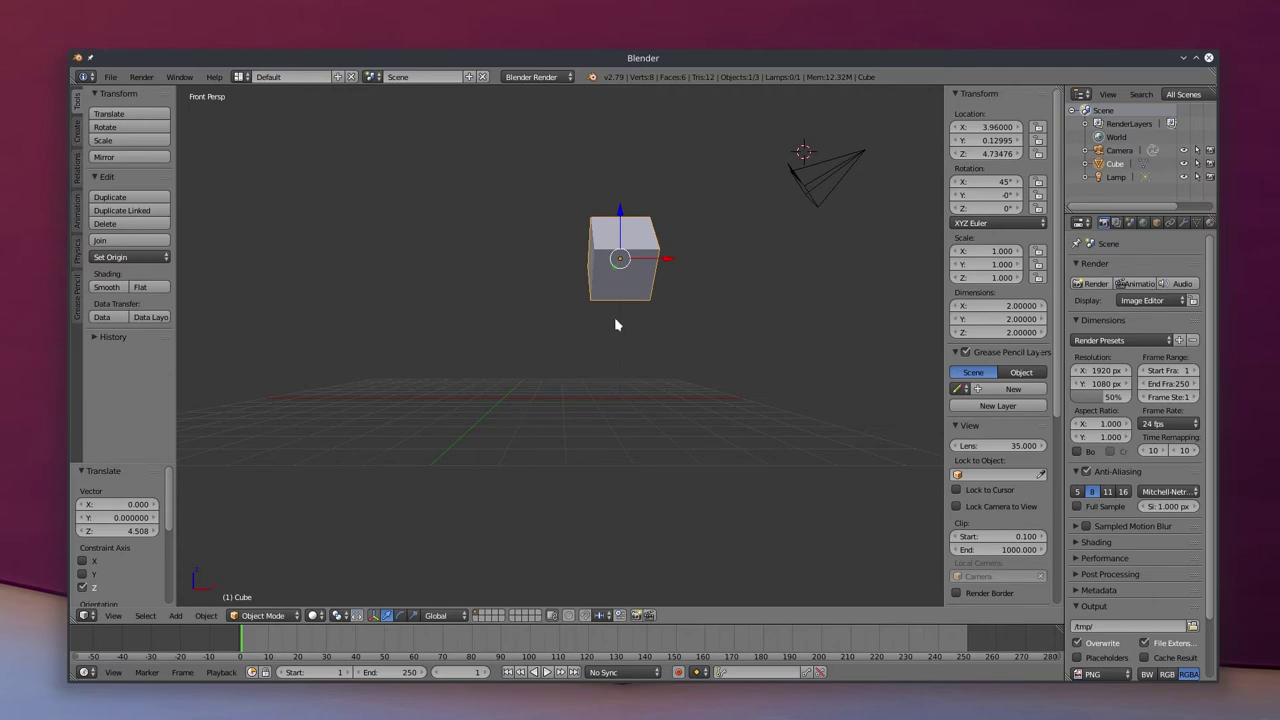
Inspect the cube close up in perspective, then in orthographic projection from an angled viewpoint
middle_click_drag(620, 312, 547, 403)
scroll(566, 380, "up", 8)
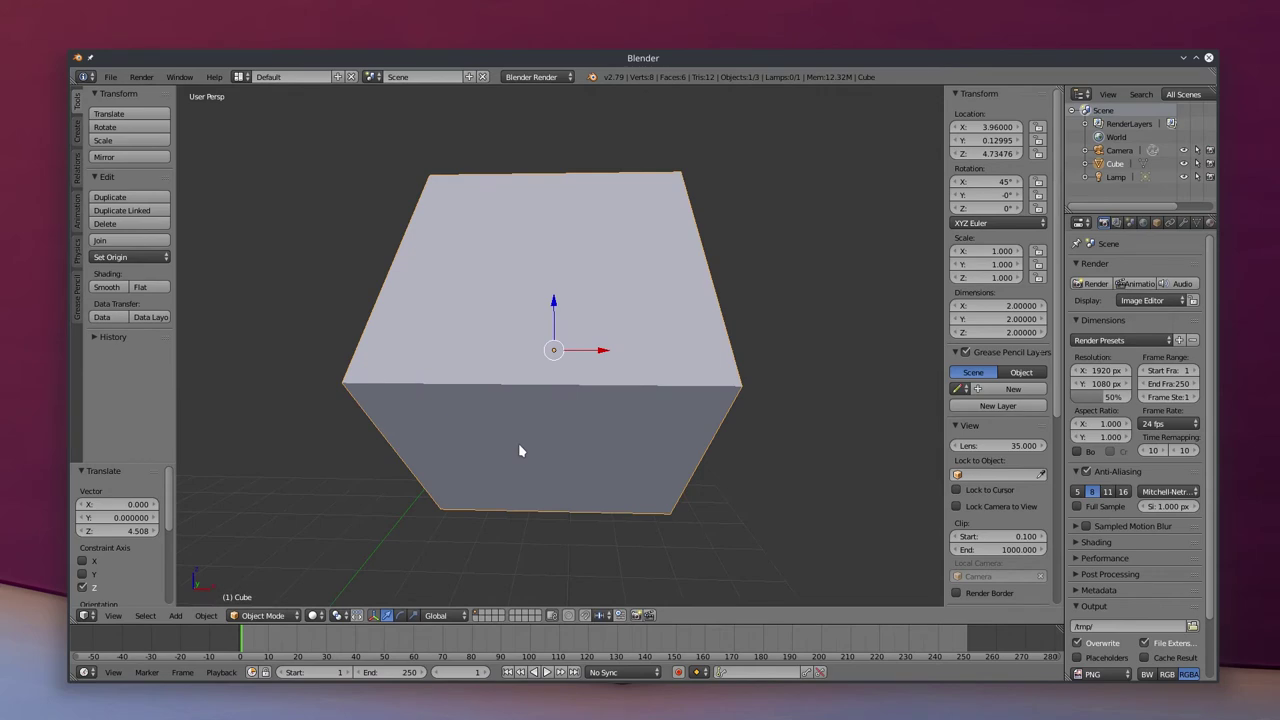
key("KP_5")
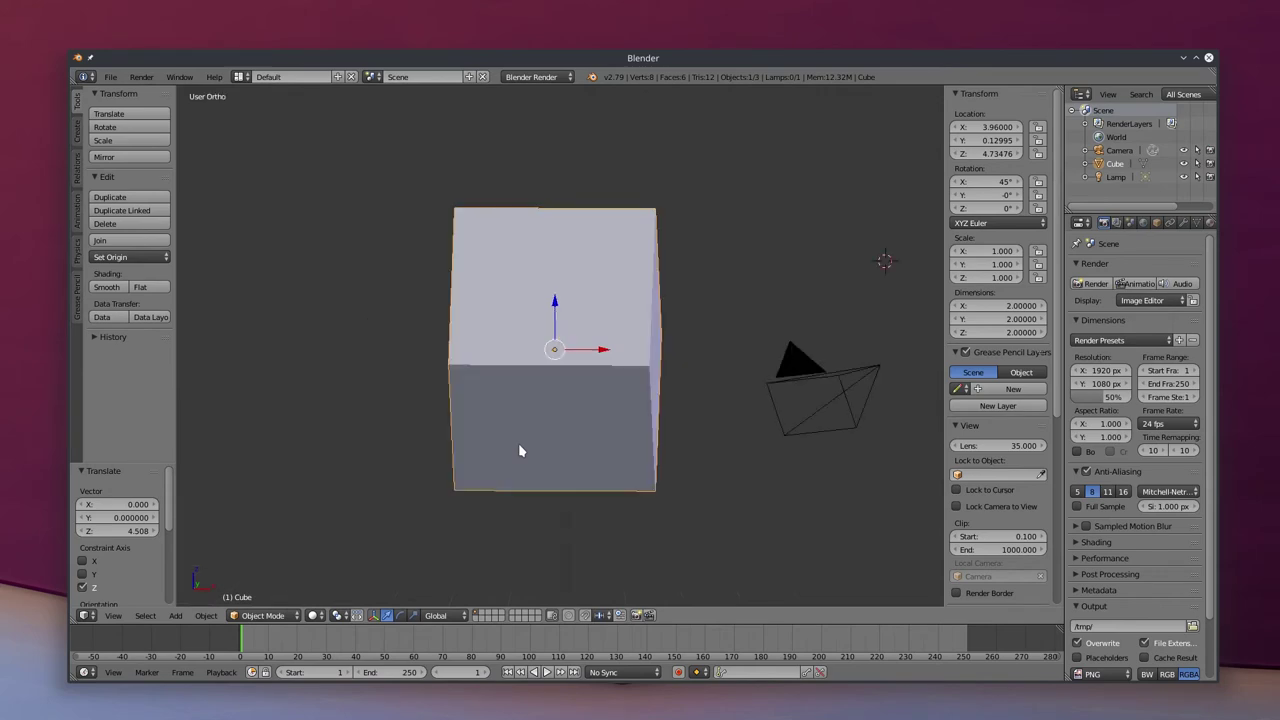
middle_click_drag(603, 394, 666, 387)
scroll(659, 386, "down", 2)
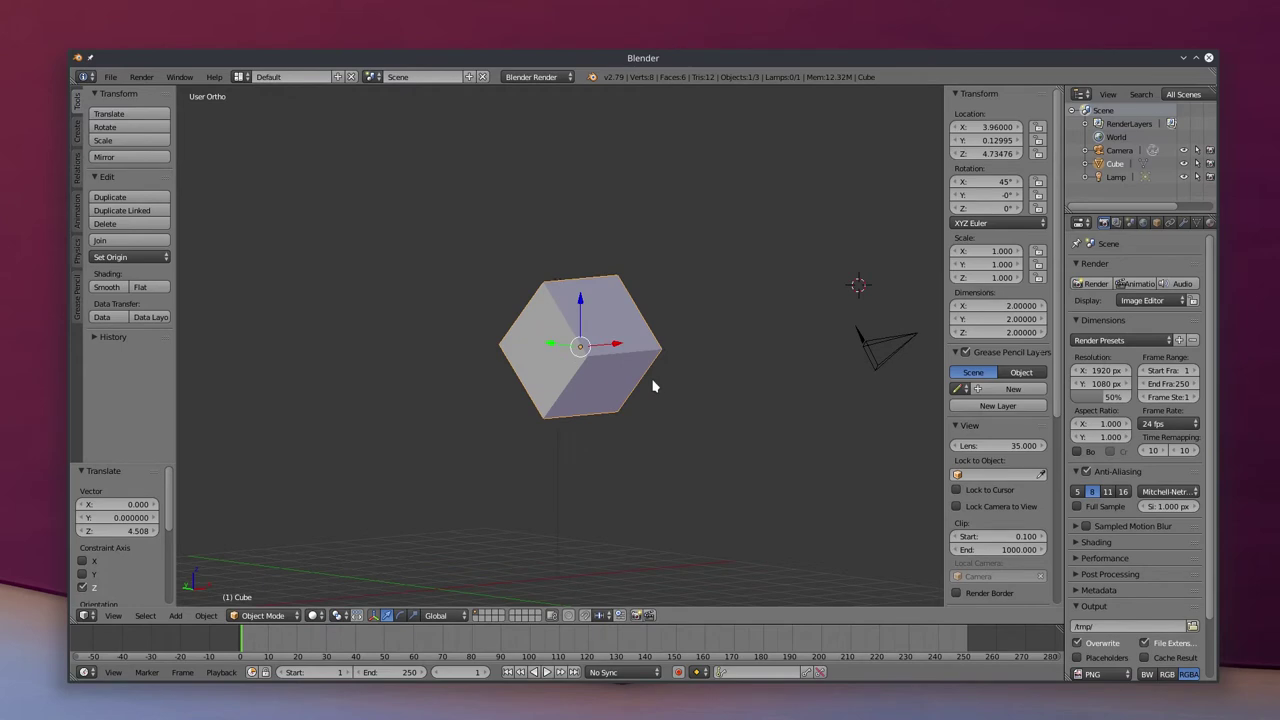
View the cube from the front and the top in orthographic projection, and switch the top view to perspective
key("KP_1")
key("KP_7")
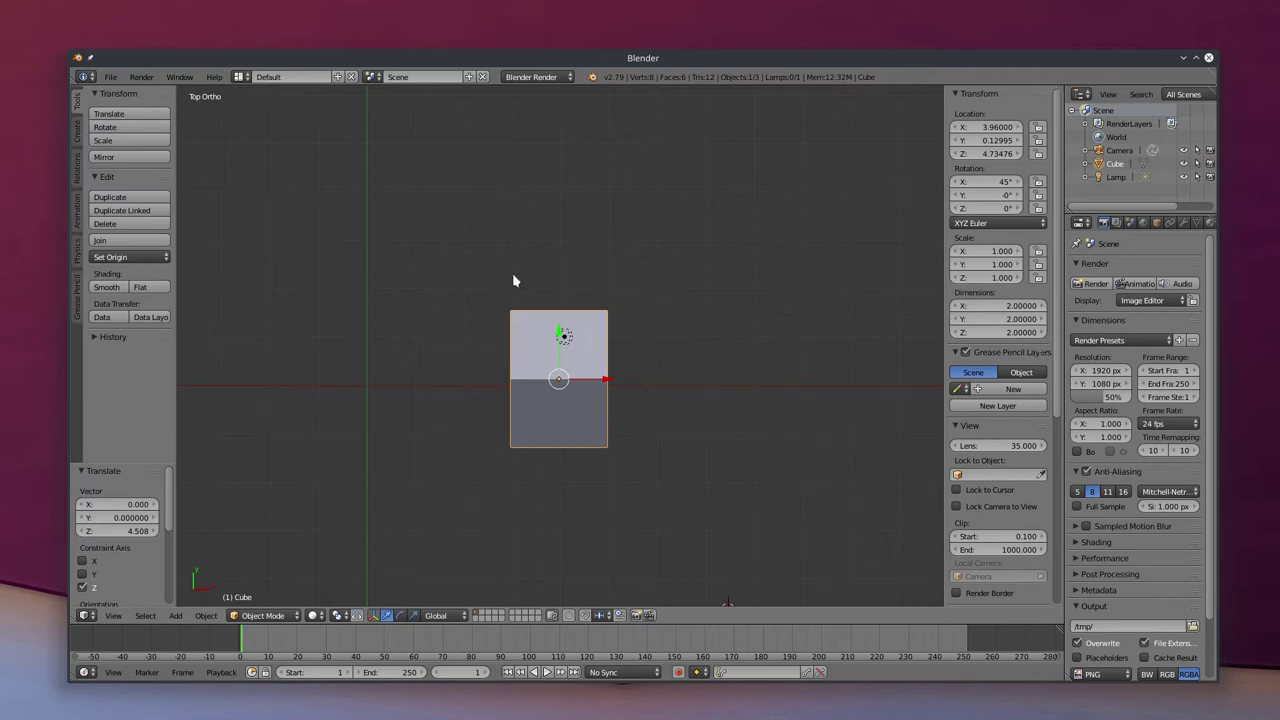
key("KP_5")
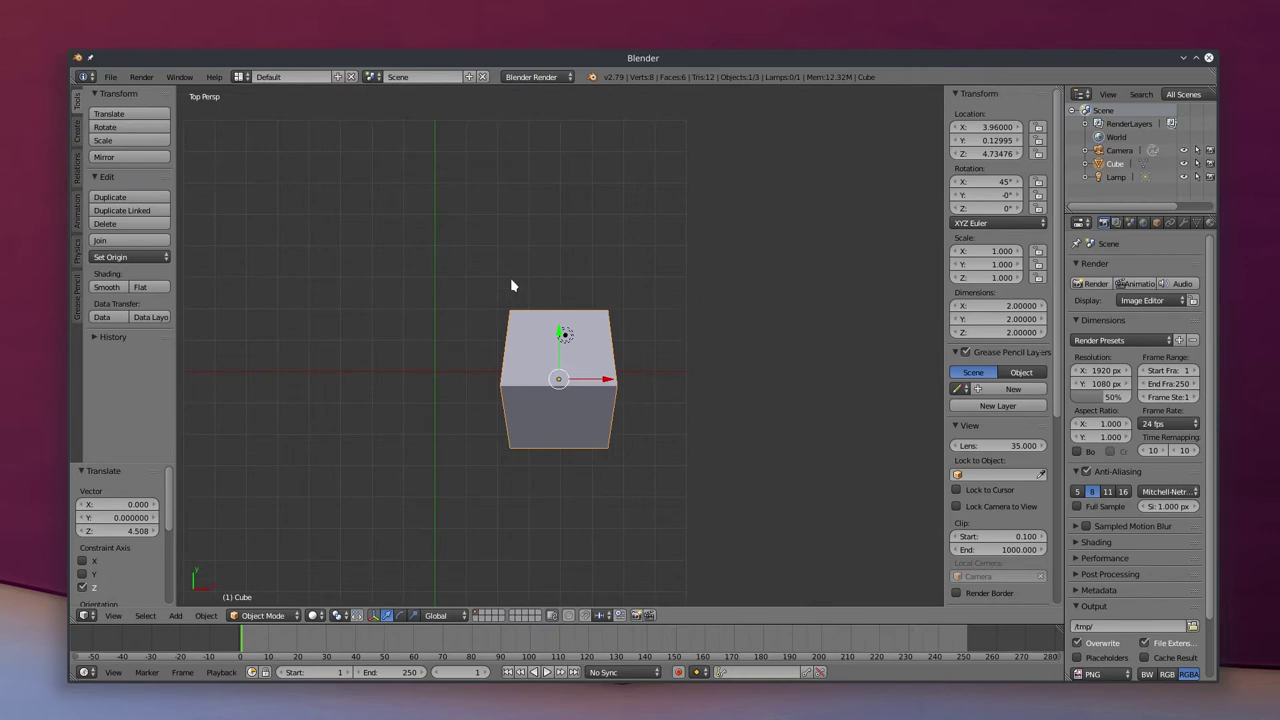
Move the cube freely down to the grid near its centre, at about X 1.00, Y -0.82, Z 0.69
middle_click_drag(511, 286, 610, 344)
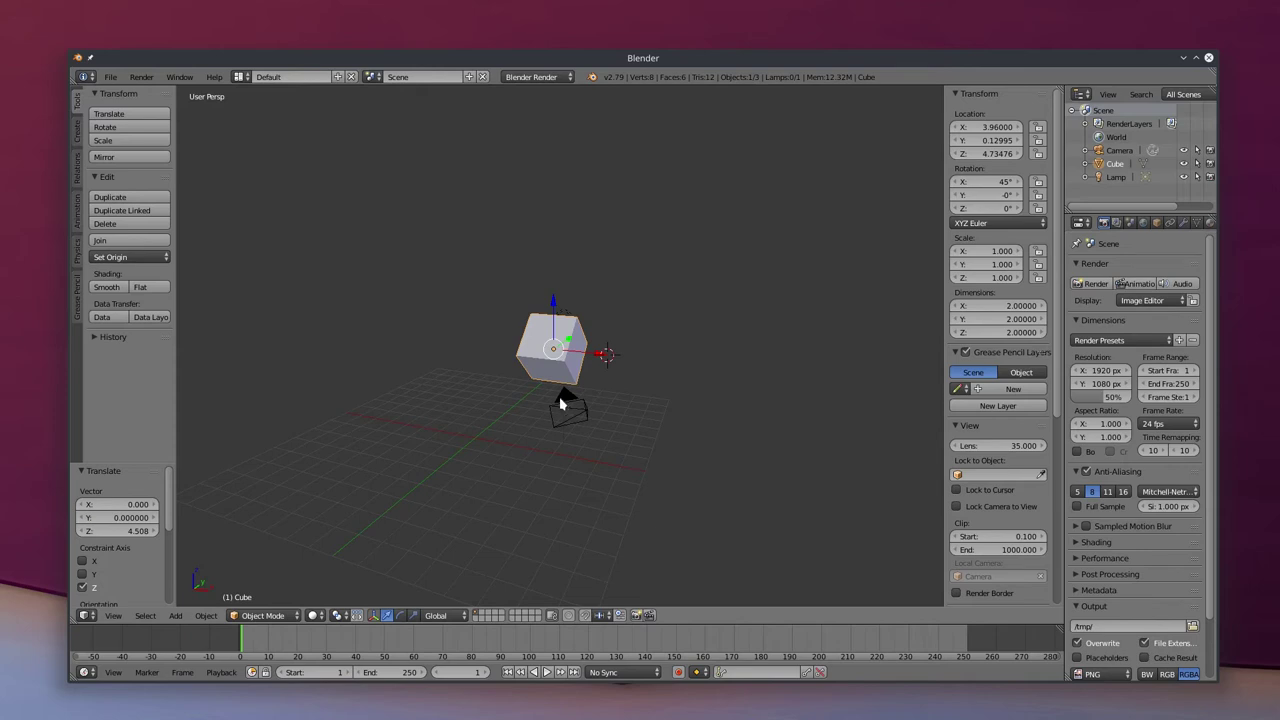
scroll(500, 435, "up", 2)
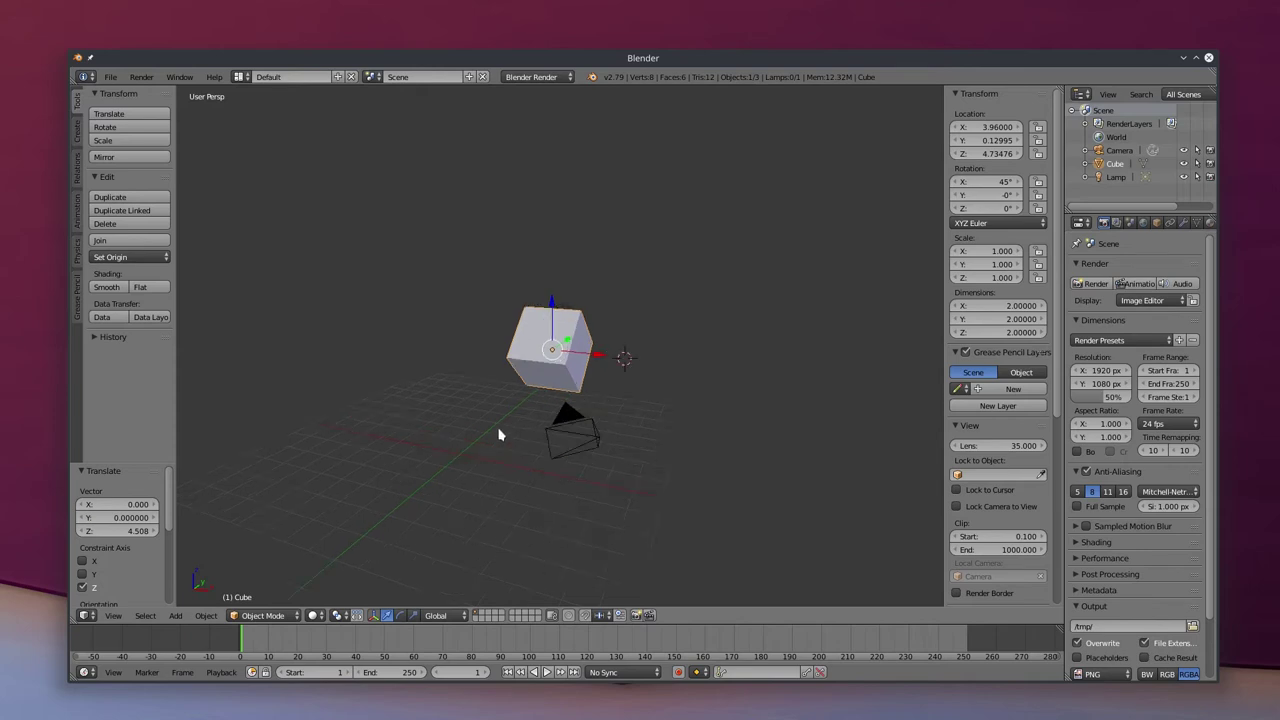
middle_click_drag(500, 435, 521, 417)
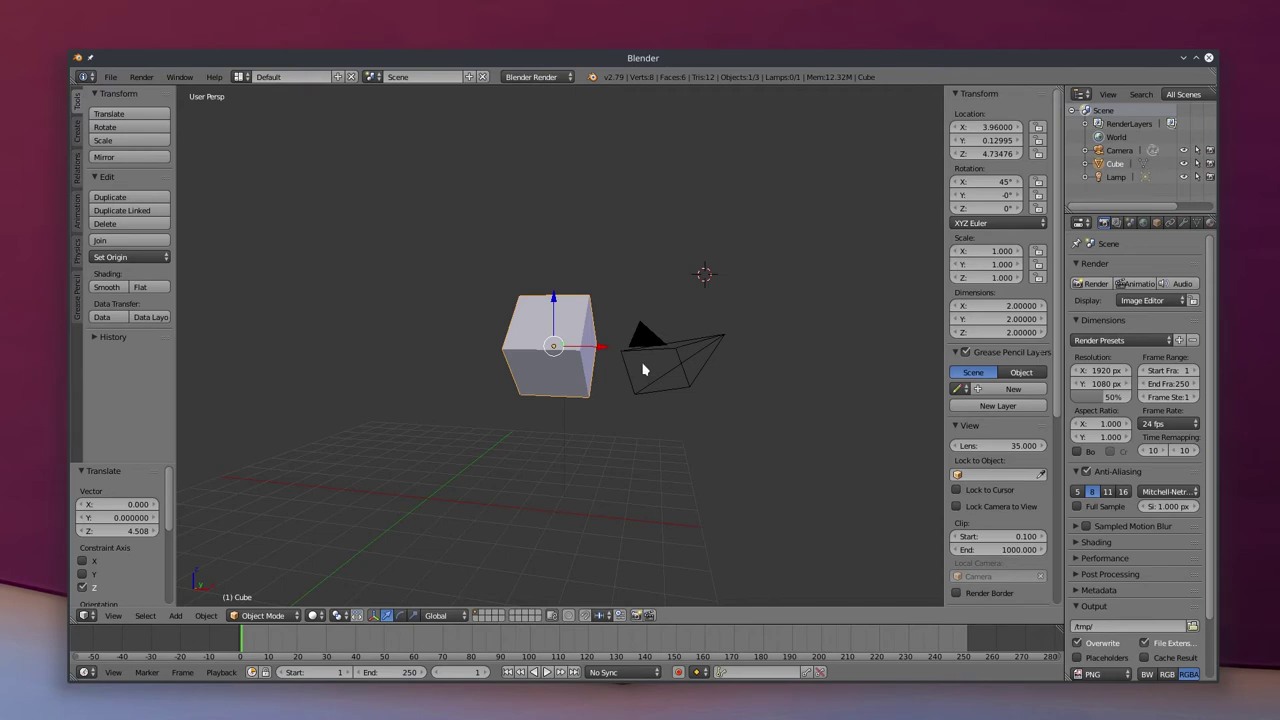
key("g")
left_click(534, 514)
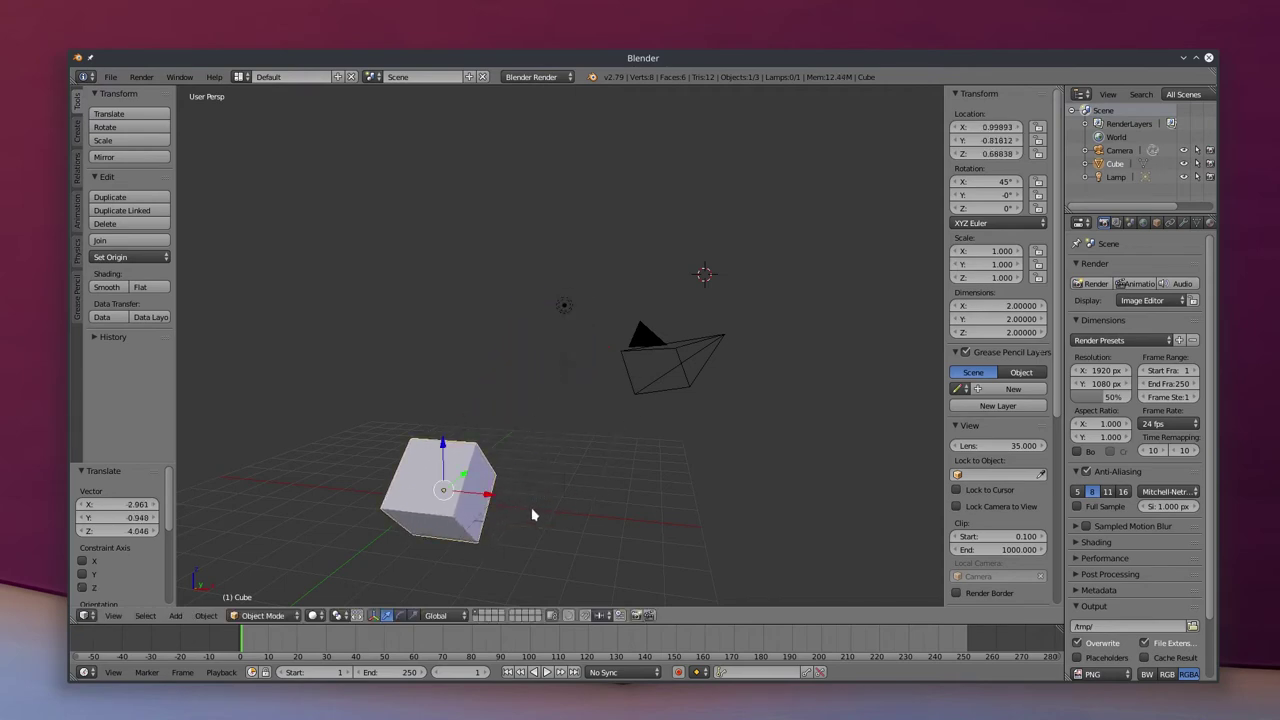
Render an image of the scene and return from the render result to the 3D scene
left_click(142, 78)
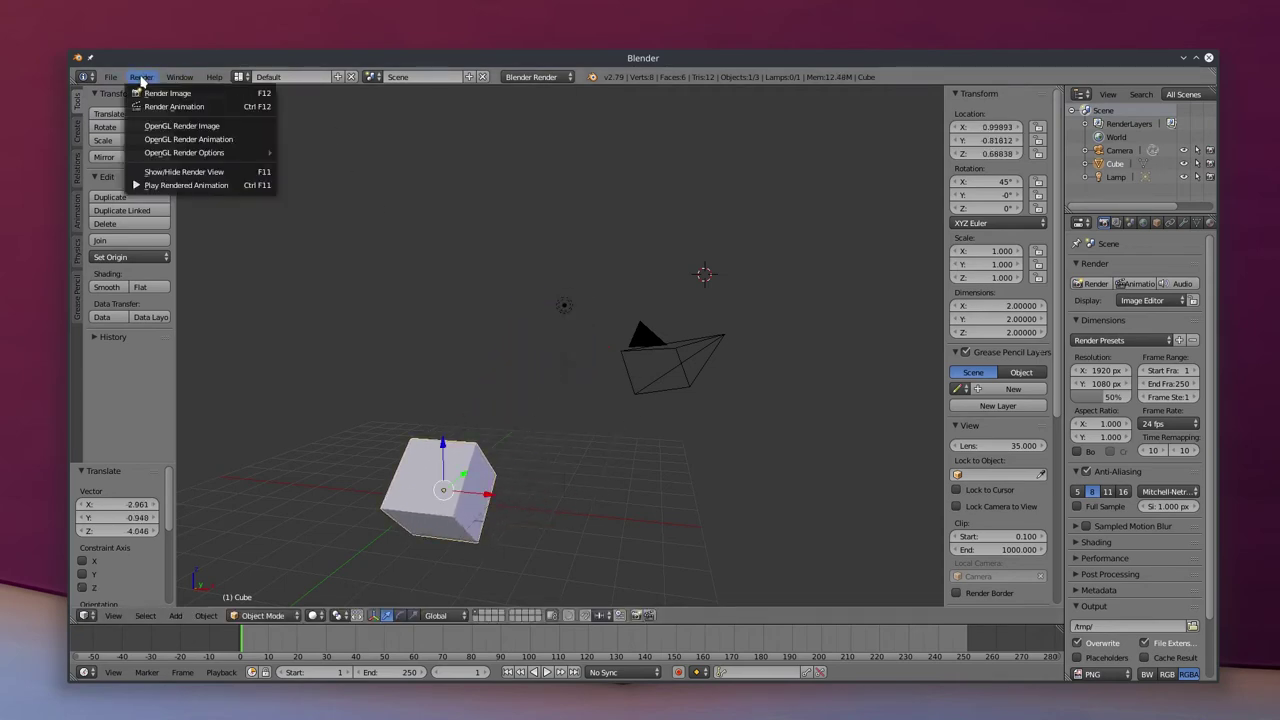
left_click(150, 93)
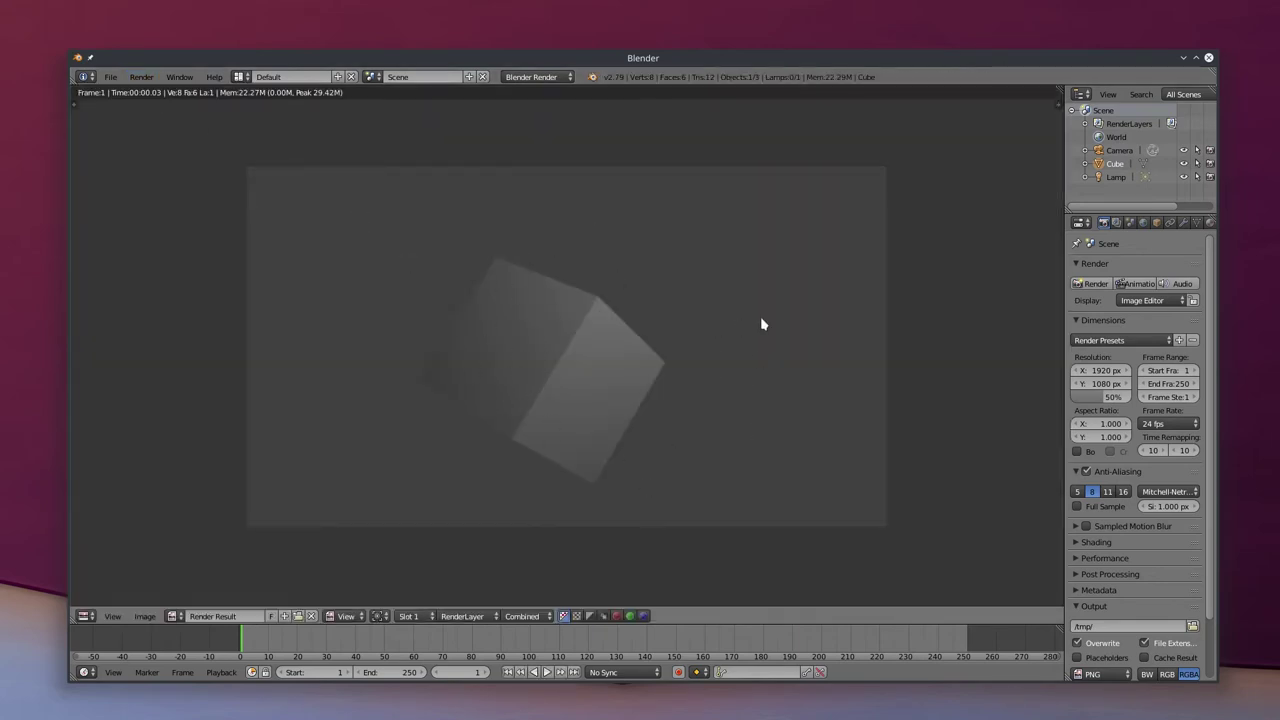
key("Escape")
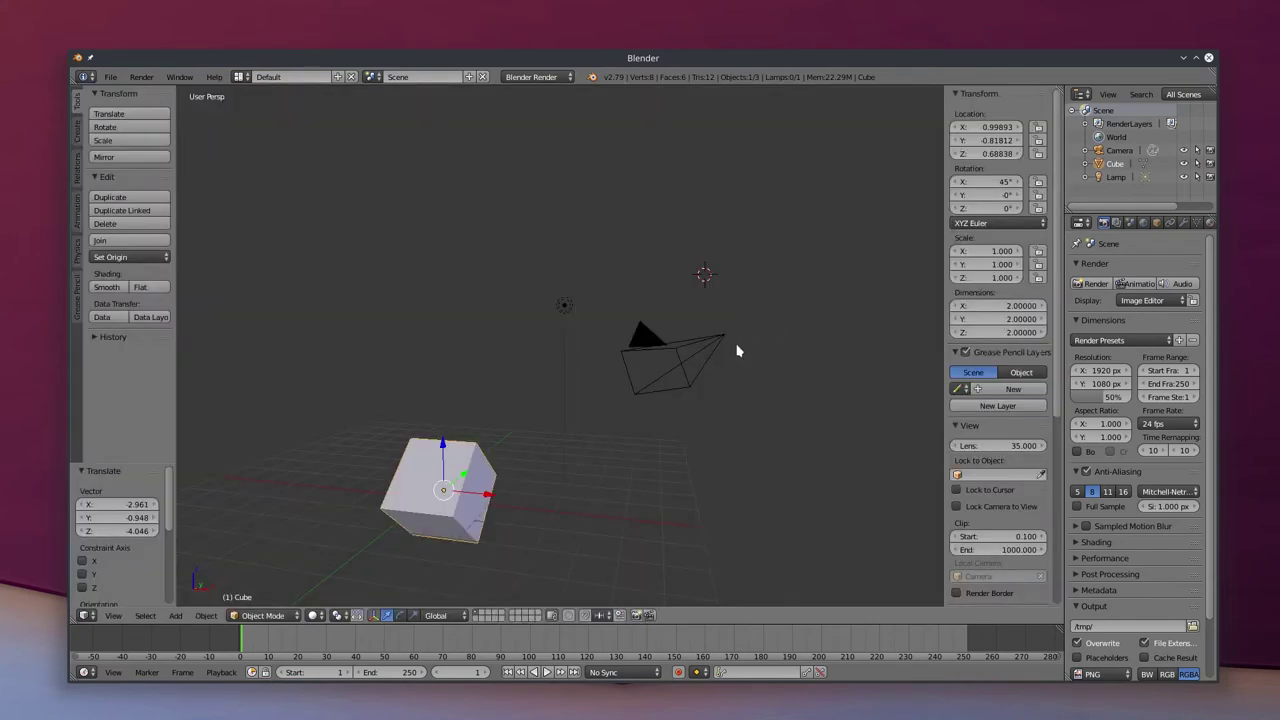
Render the image again and switch the editor showing the result back to the 3D View type
left_click(145, 77)
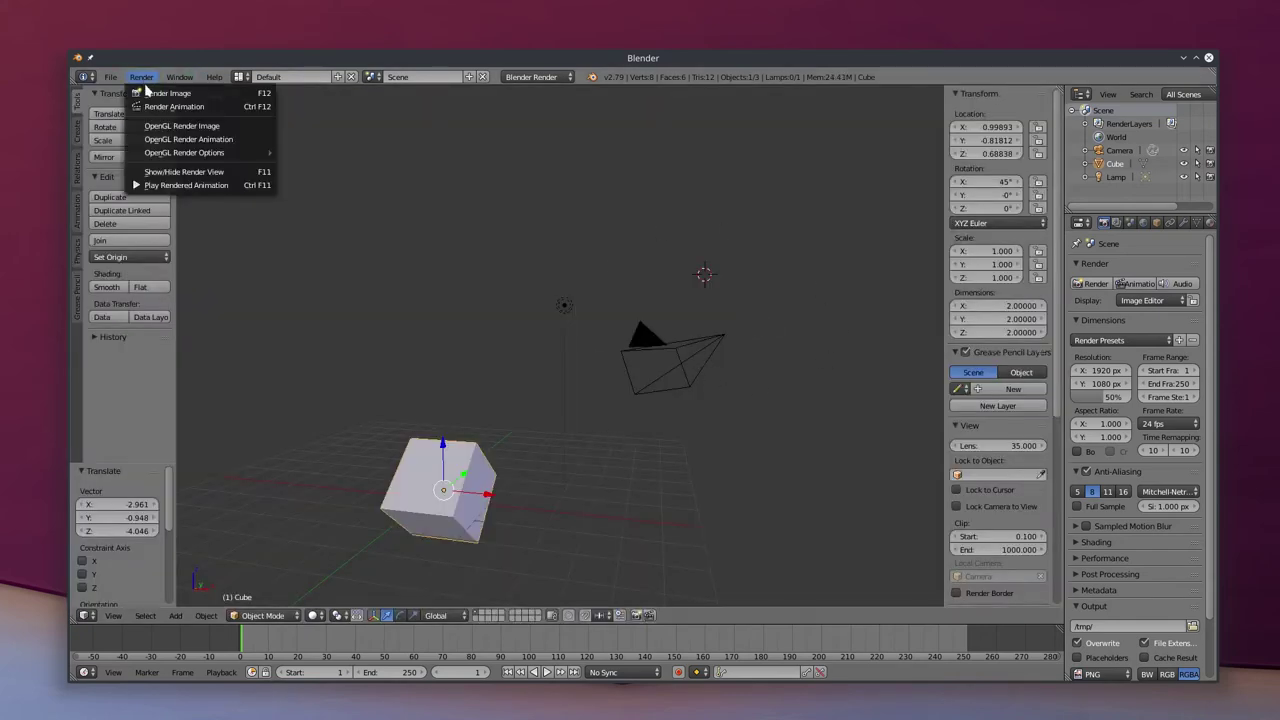
left_click(160, 93)
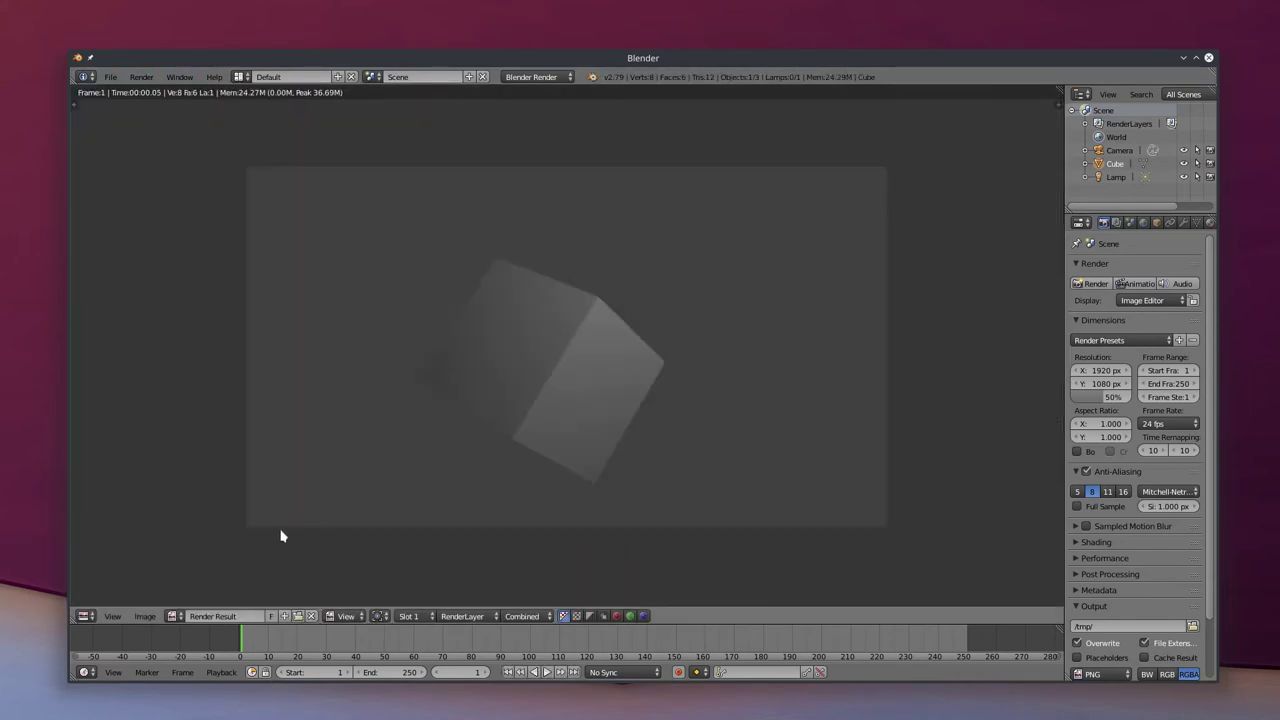
left_click(86, 616)
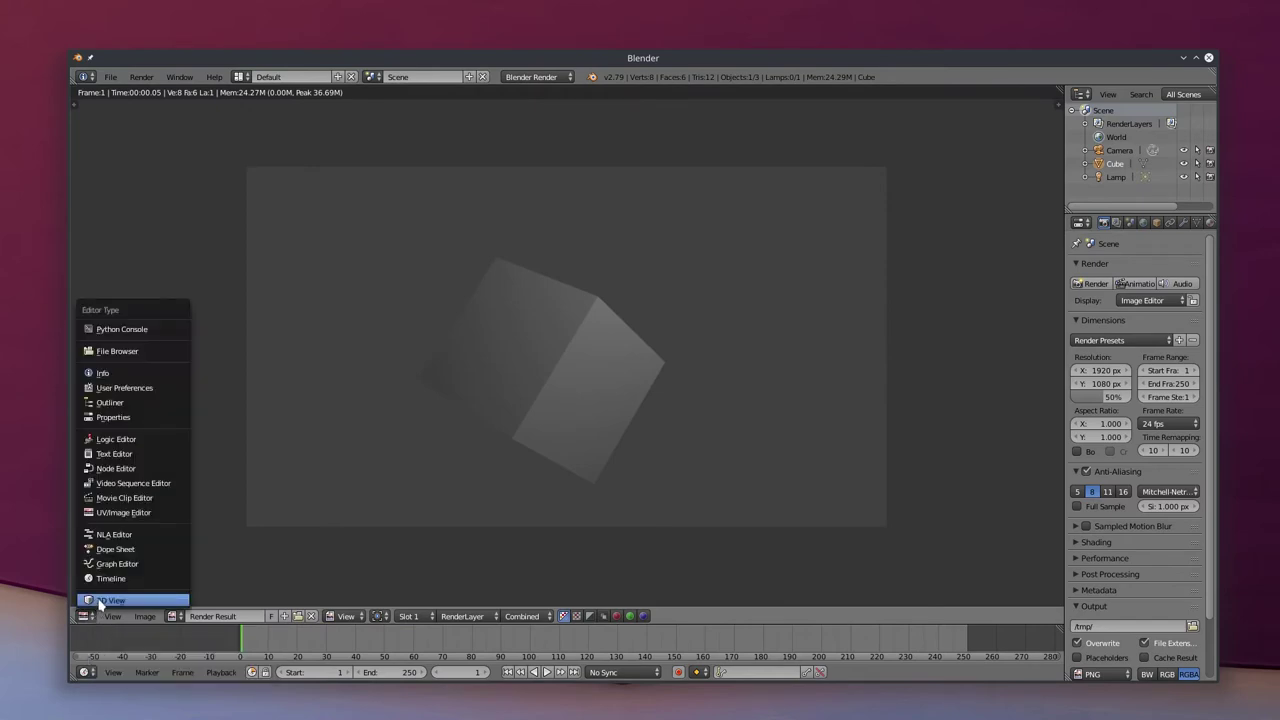
left_click(100, 601)
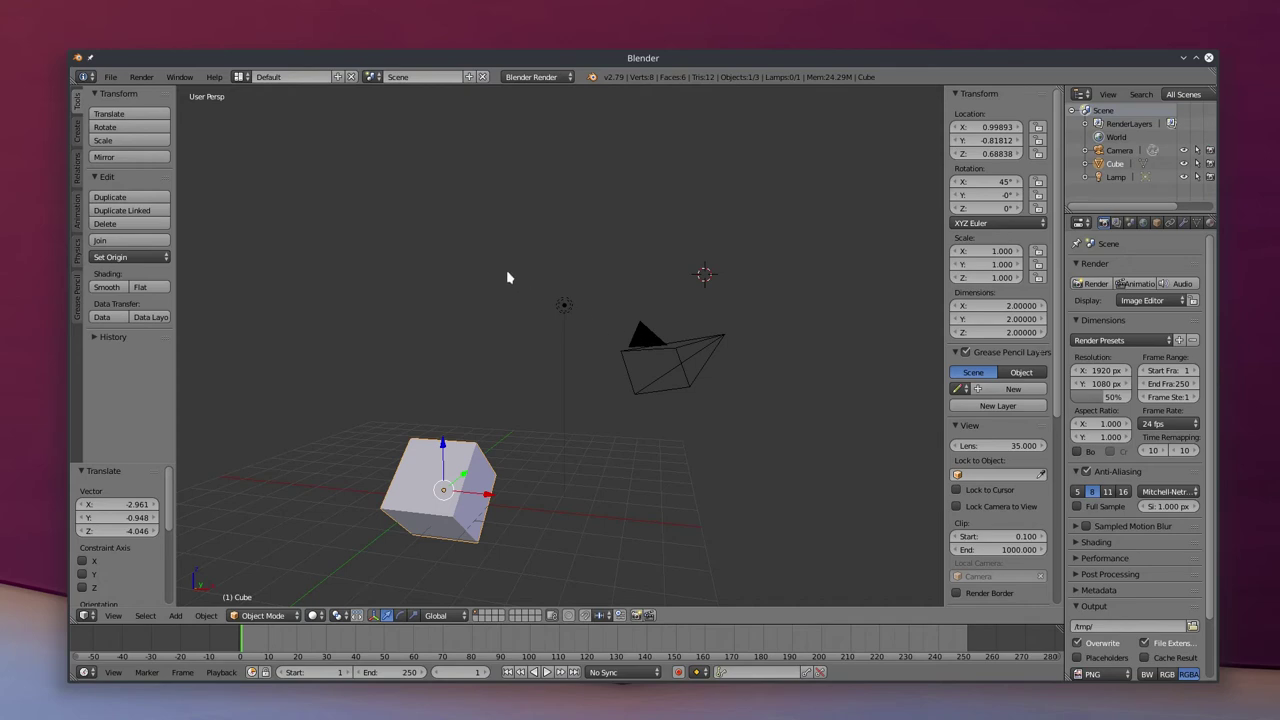
Look through the camera and render the image twice, returning to the camera view after each render
key("KP_0")
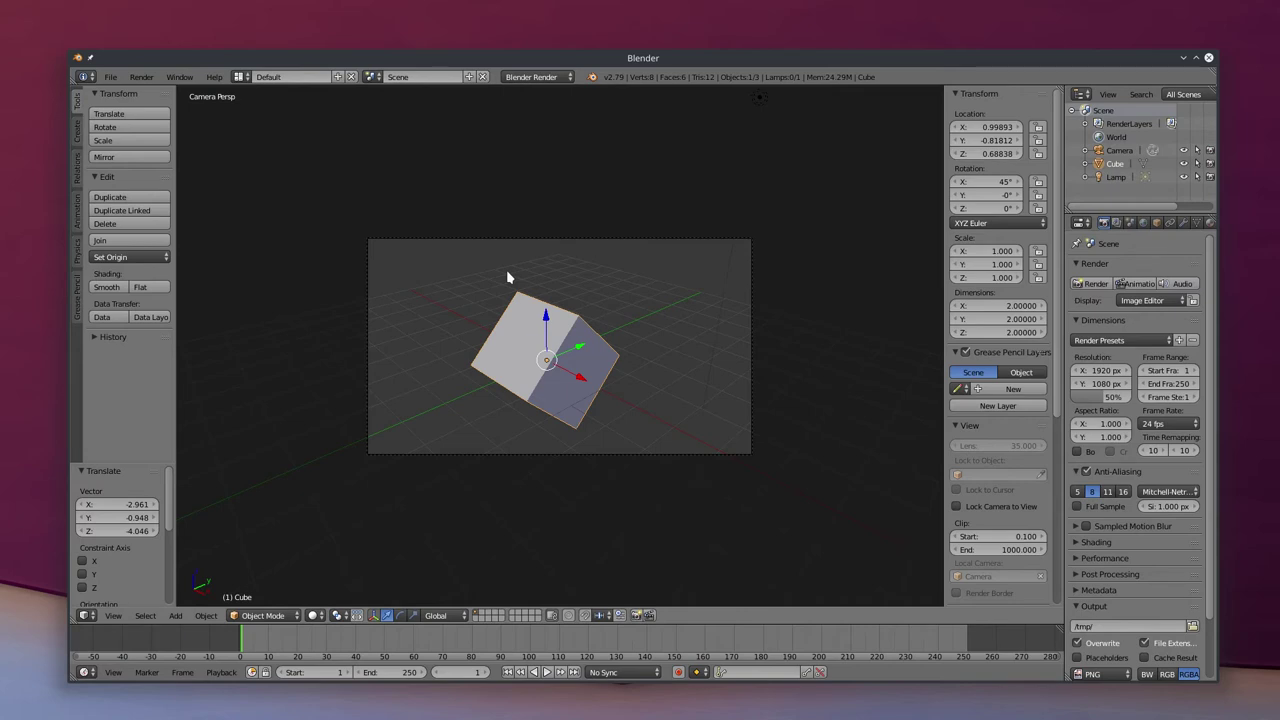
left_click(141, 77)
left_click(152, 92)
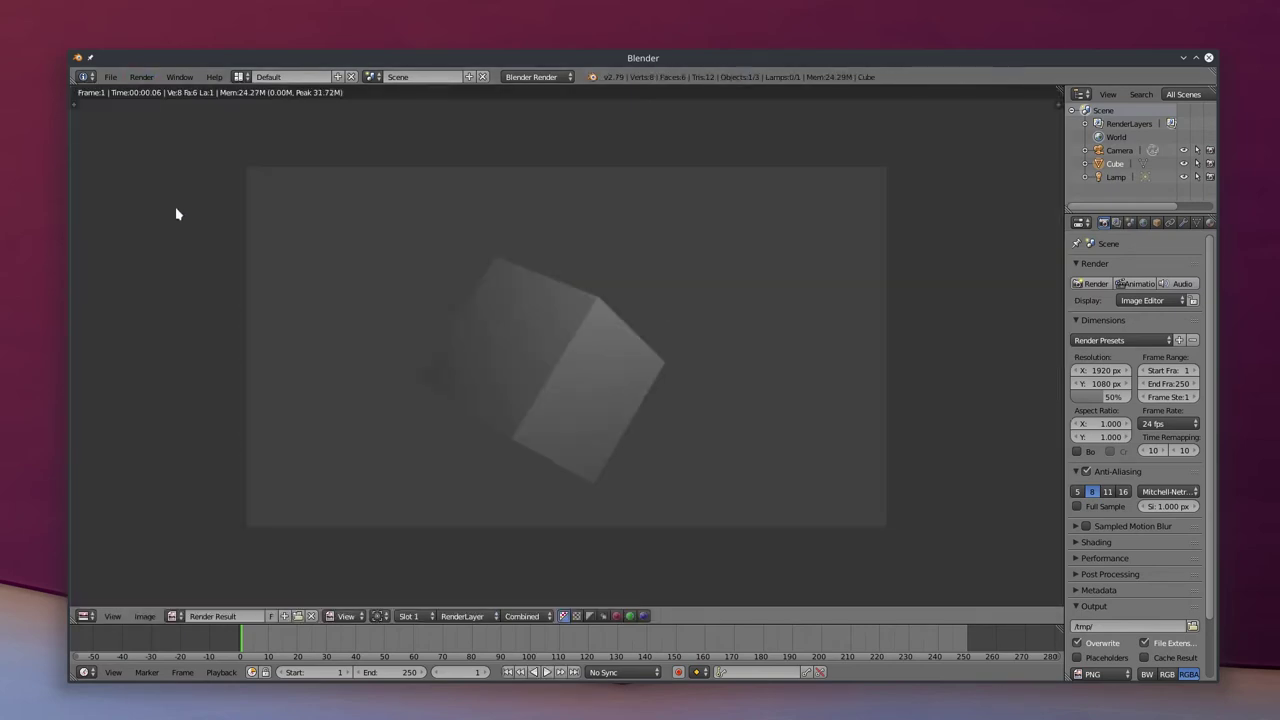
key("Escape")
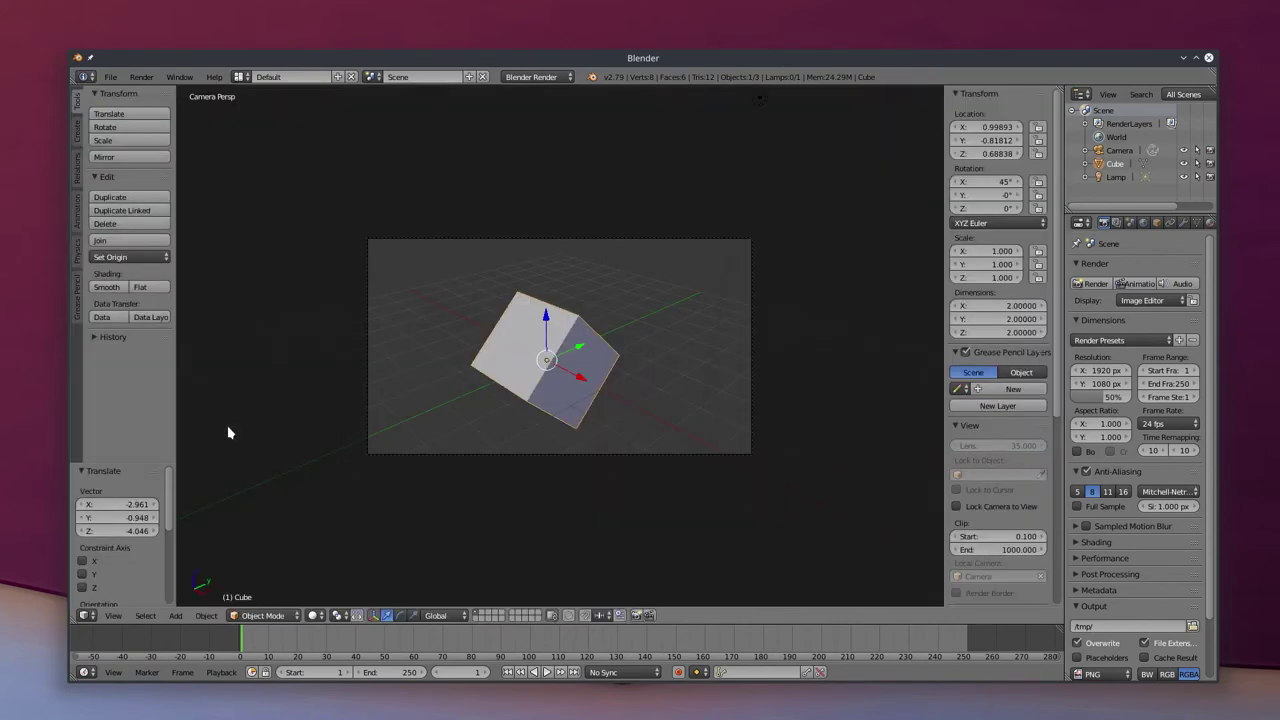
left_click(141, 77)
left_click(141, 95)
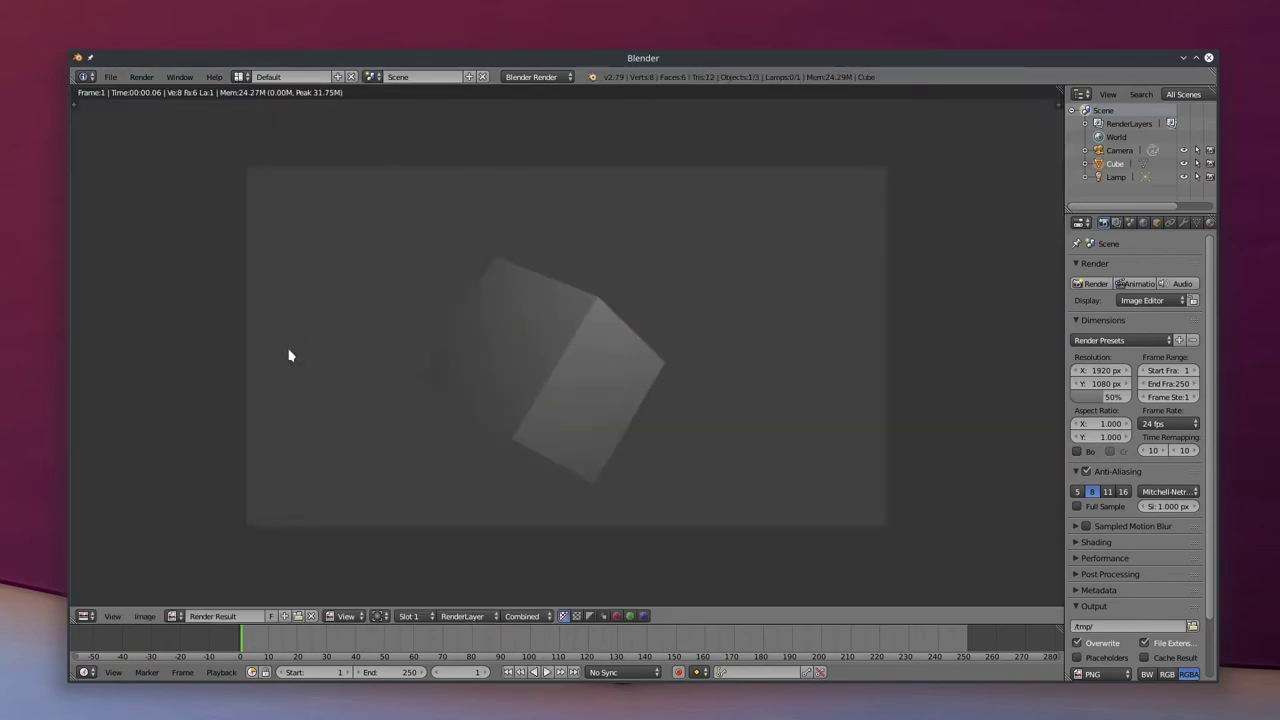
key("Escape")
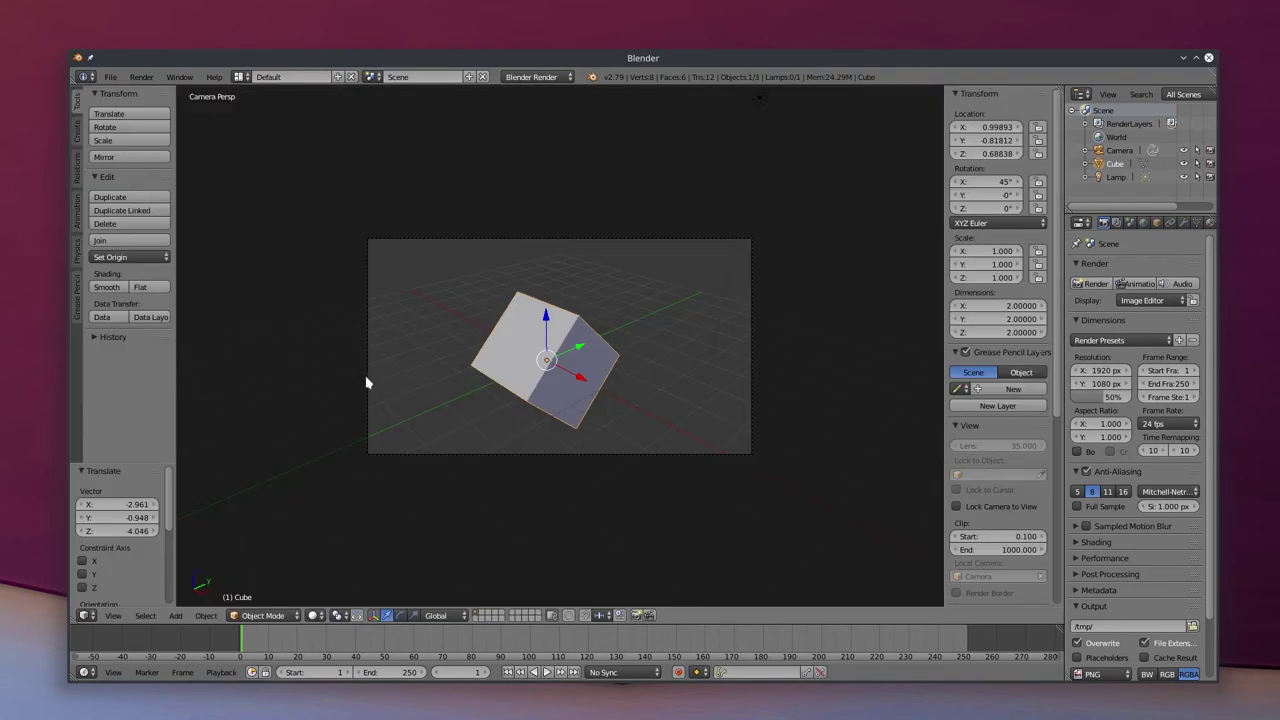
Shift the cube to about X 1.19 and move the camera to about X 7.37, Y -4.53, Z 4.18
mouse_move(990, 127)
left_mouse_down()
mouse_move(1030, 127)
mouse_move(1012, 127)
left_mouse_up()
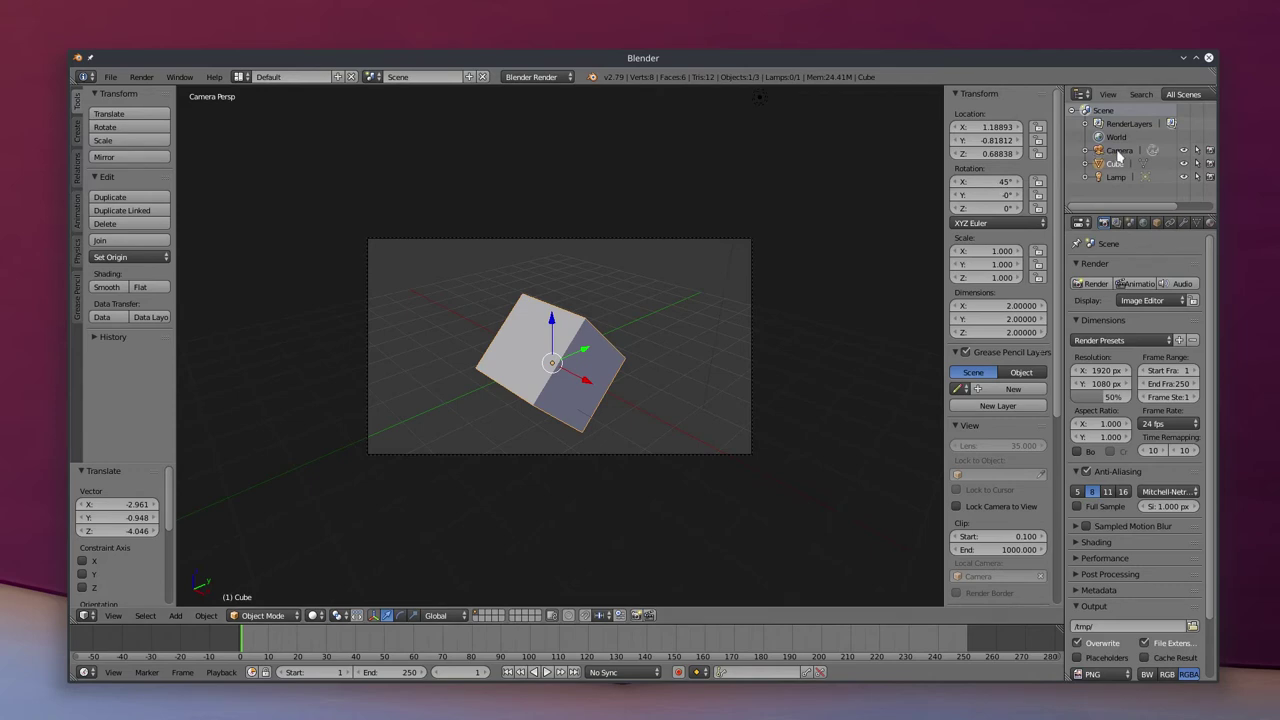
left_click(1119, 151)
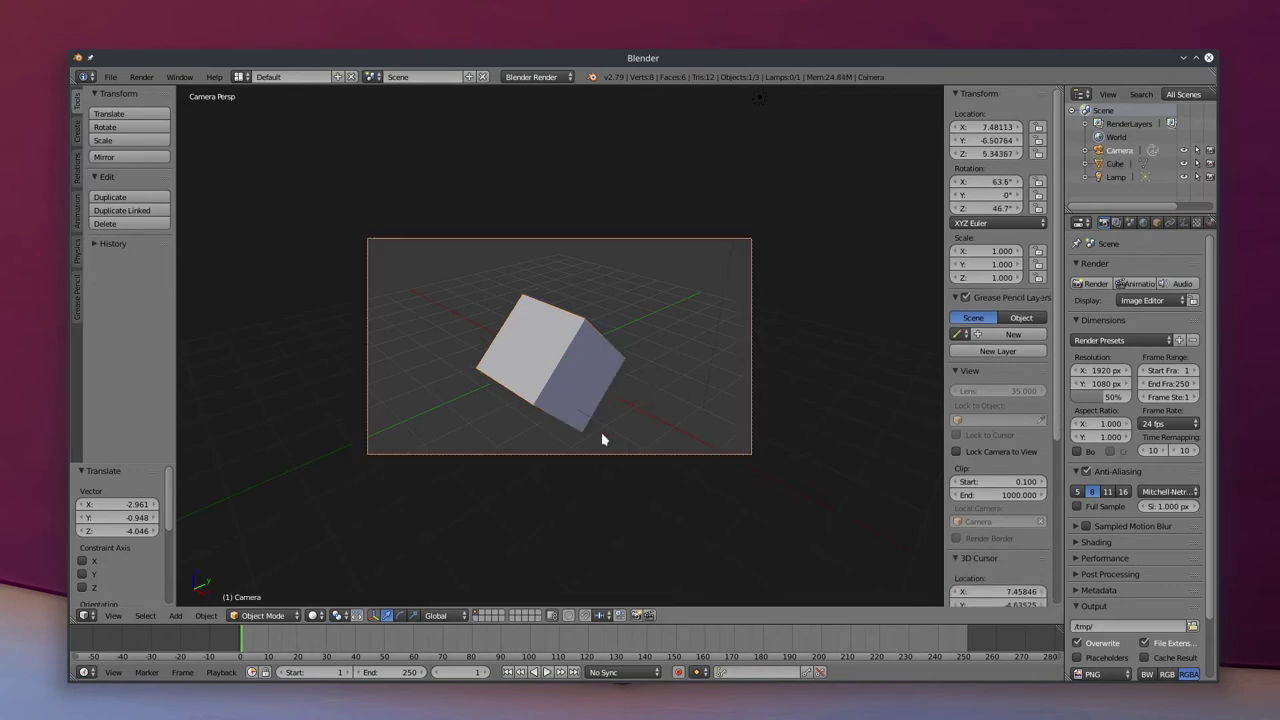
key("KP_0")
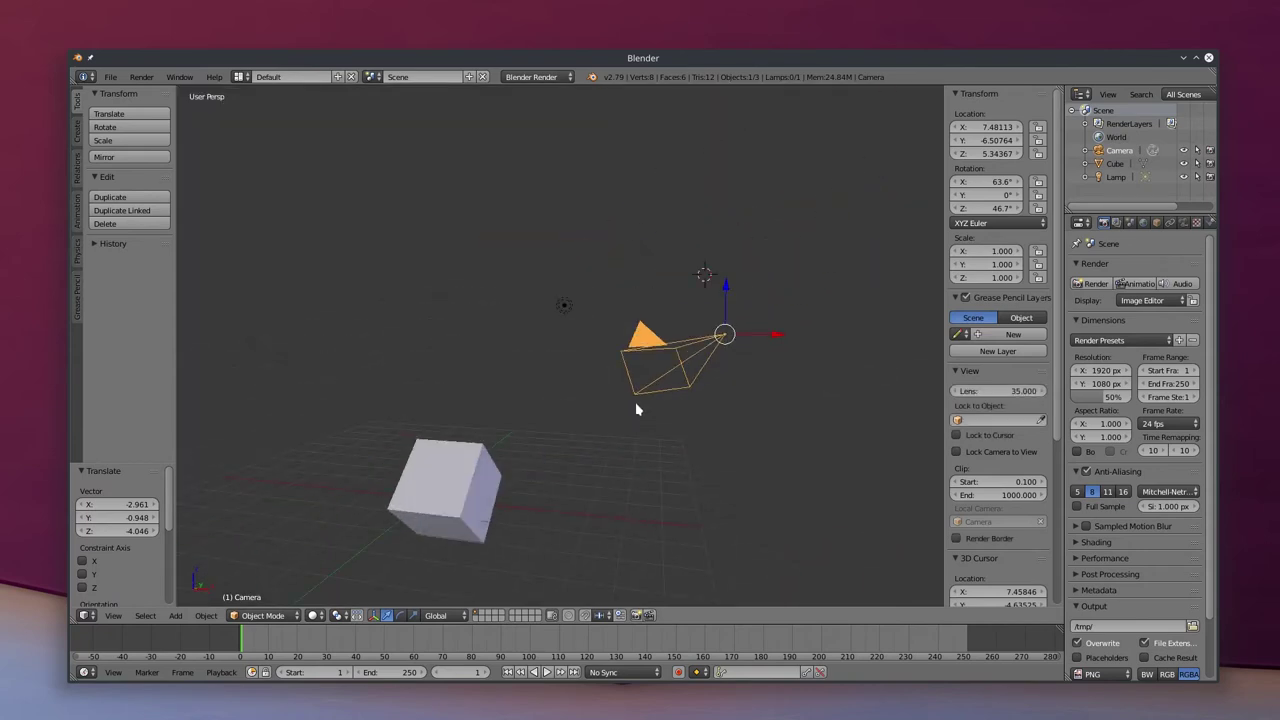
key("KP_0")
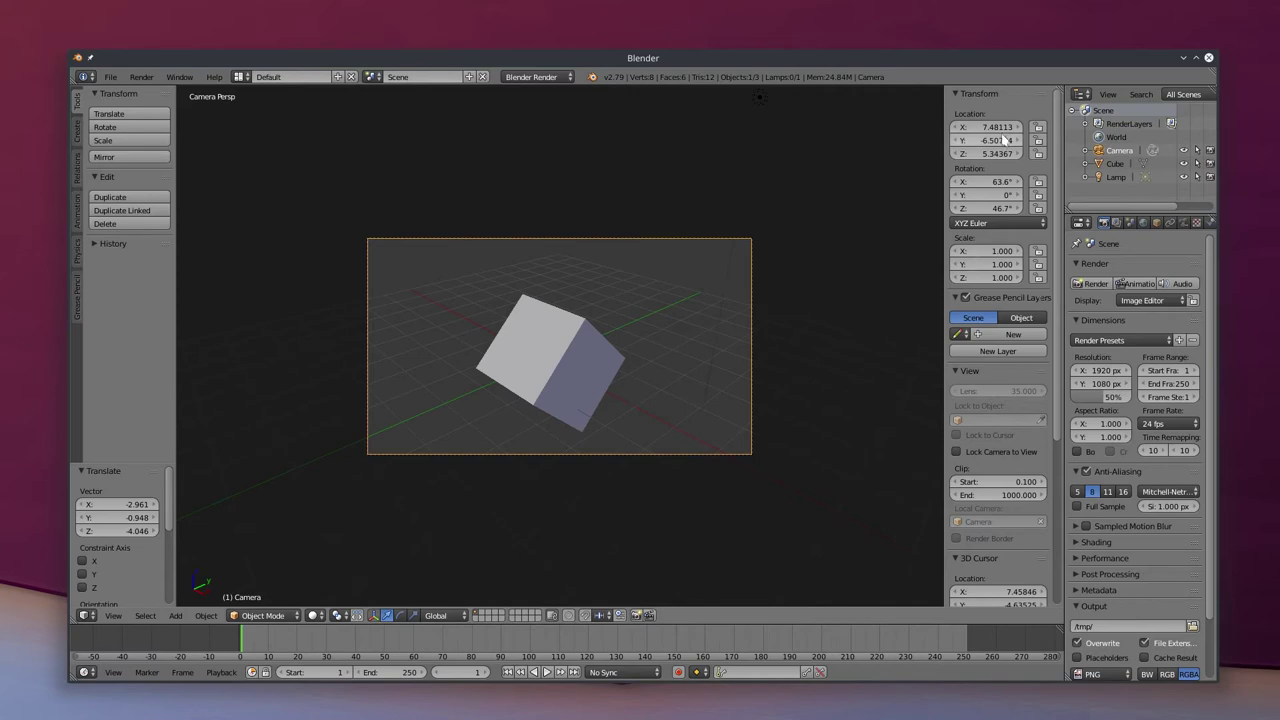
left_click_drag(997, 128, 985, 154)
Render the image from the moved camera and return to the camera view
left_click(141, 77)
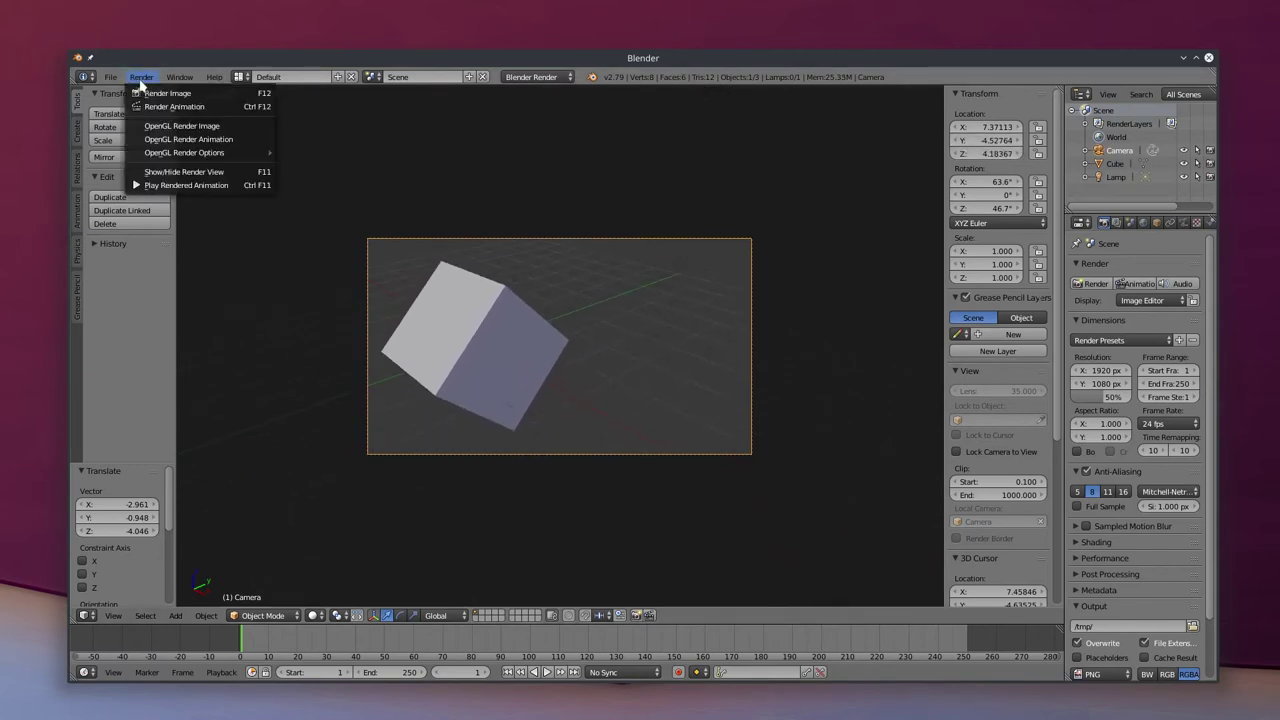
left_click(160, 89)
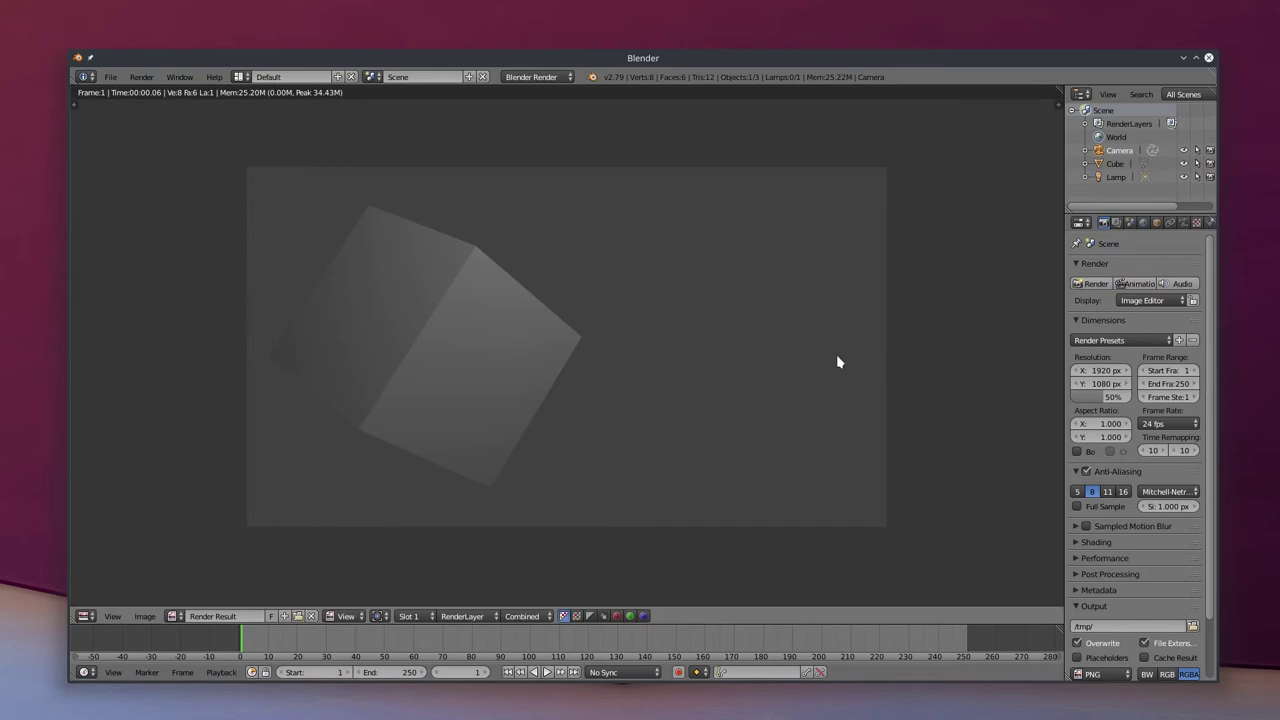
key("Escape")
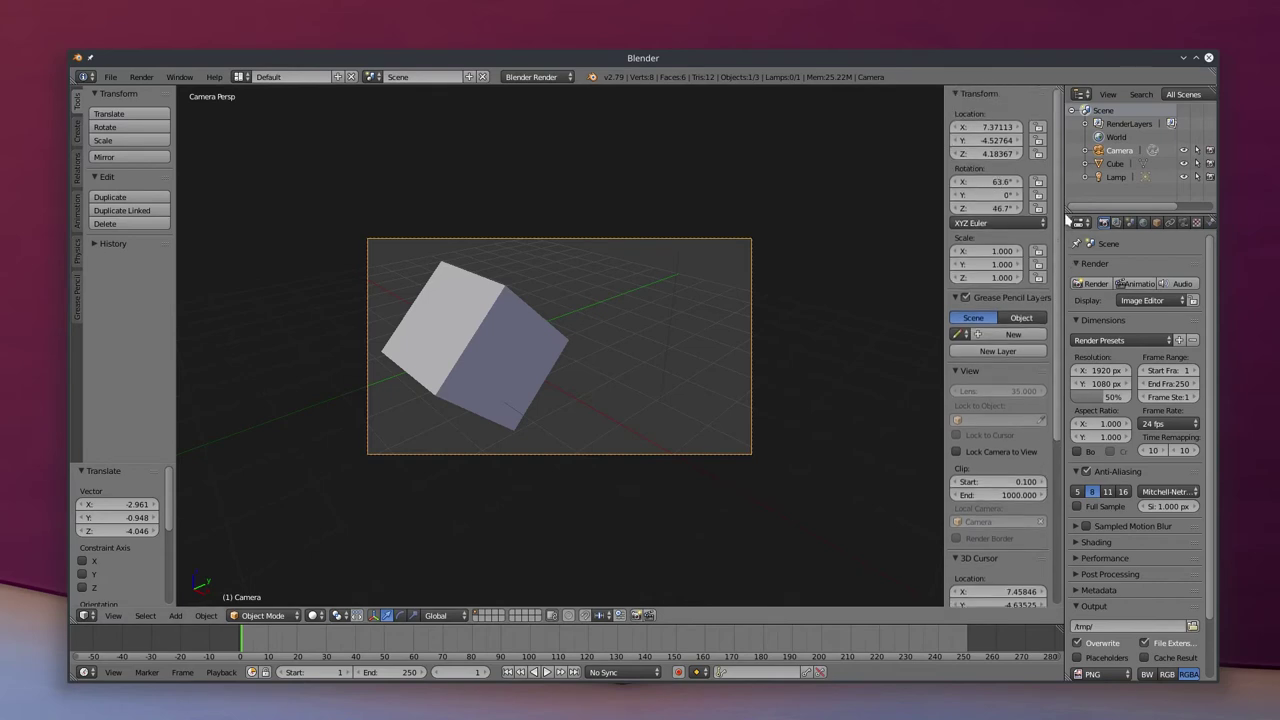
Enable Lock Camera to View, try orbiting and zooming outside the camera view, and return to the camera view
left_click(1010, 453)
key("KP_0")
middle_click_drag(626, 380, 460, 497)
scroll(460, 497, "up", 3)
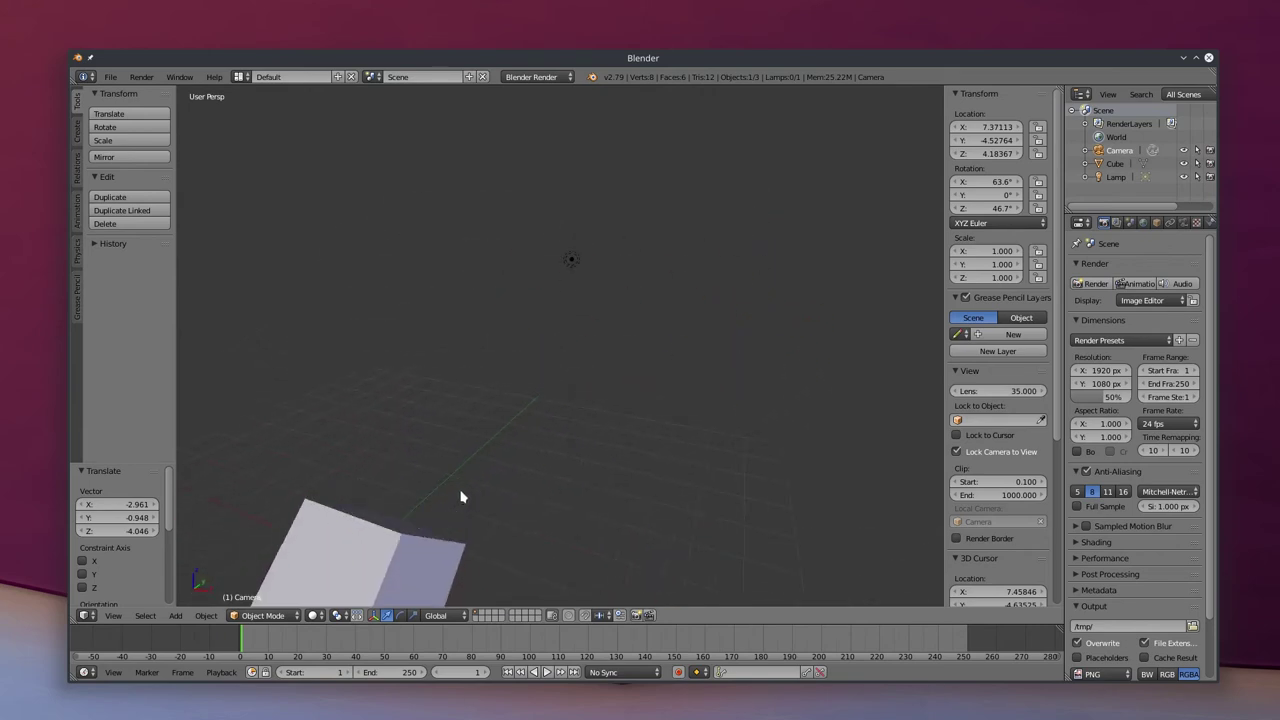
scroll(460, 497, "down", 4)
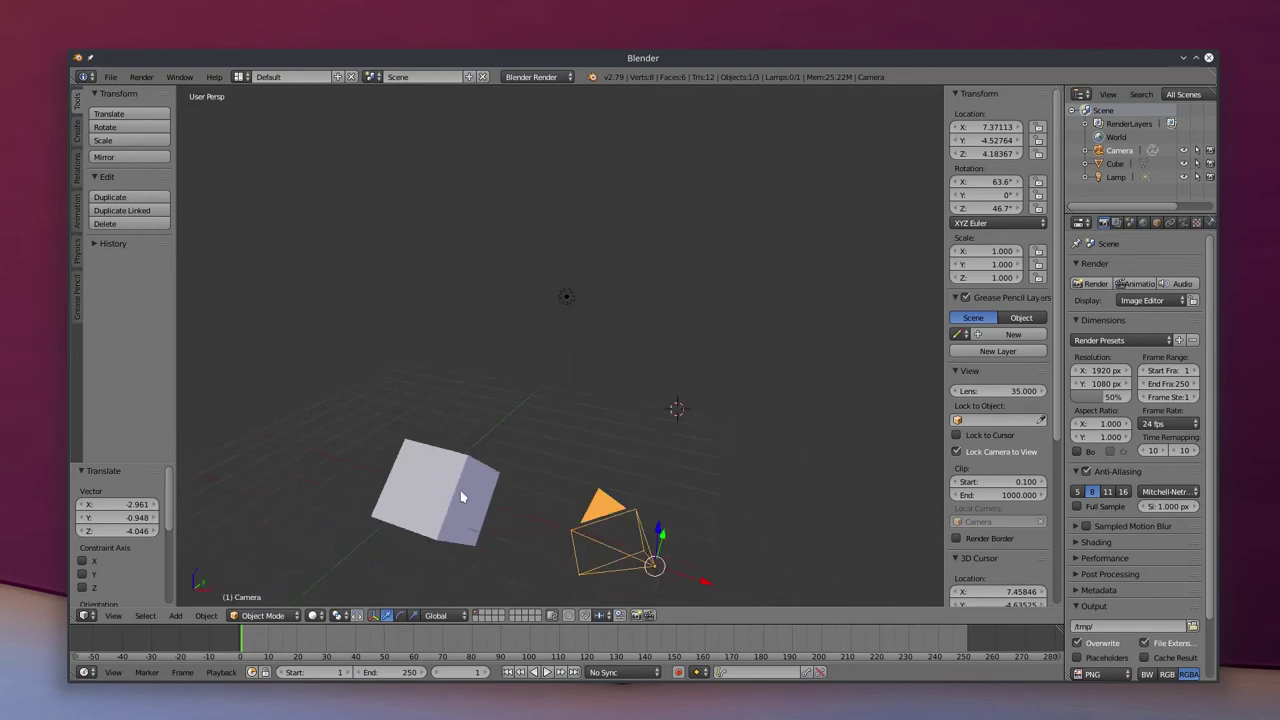
key("KP_0")
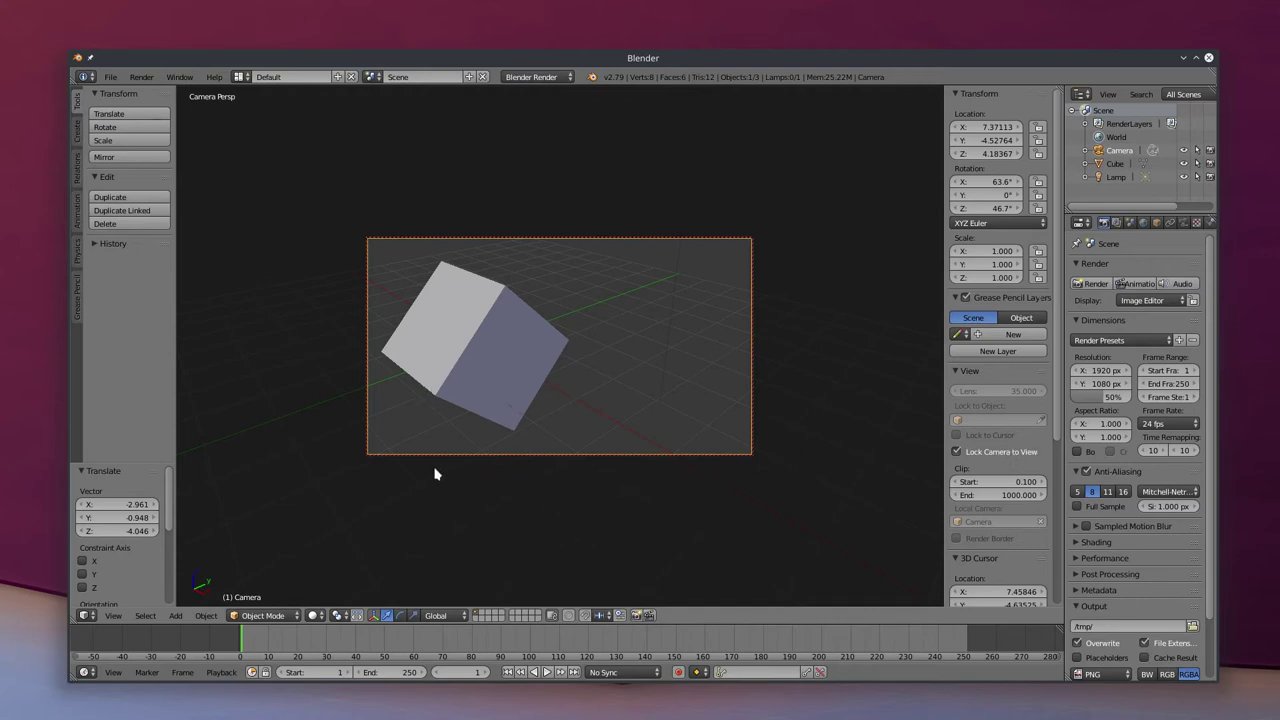
Orbit and back off the locked camera to about X -4.94, Y -10.80, Z 4.63, and check its placement from outside
middle_click_drag(396, 425, 771, 380)
scroll(535, 405, "down", 6)
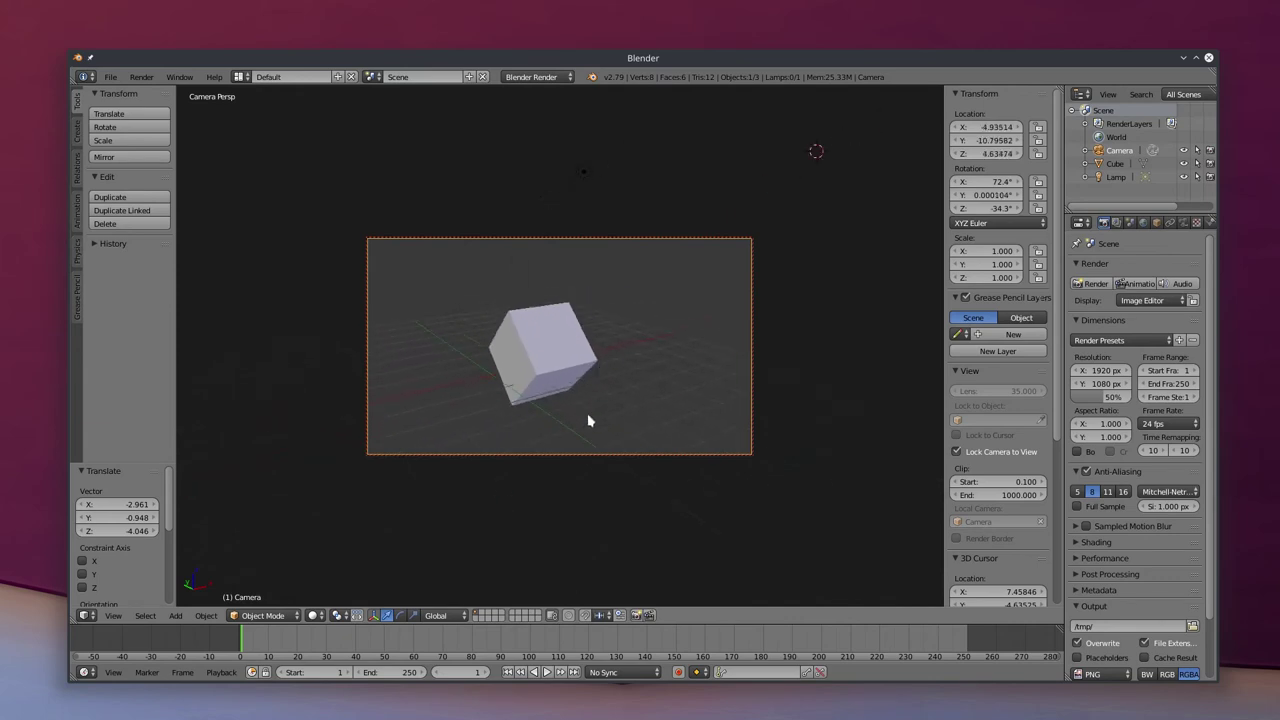
key("KP_0")
scroll(630, 355, "down", 4)
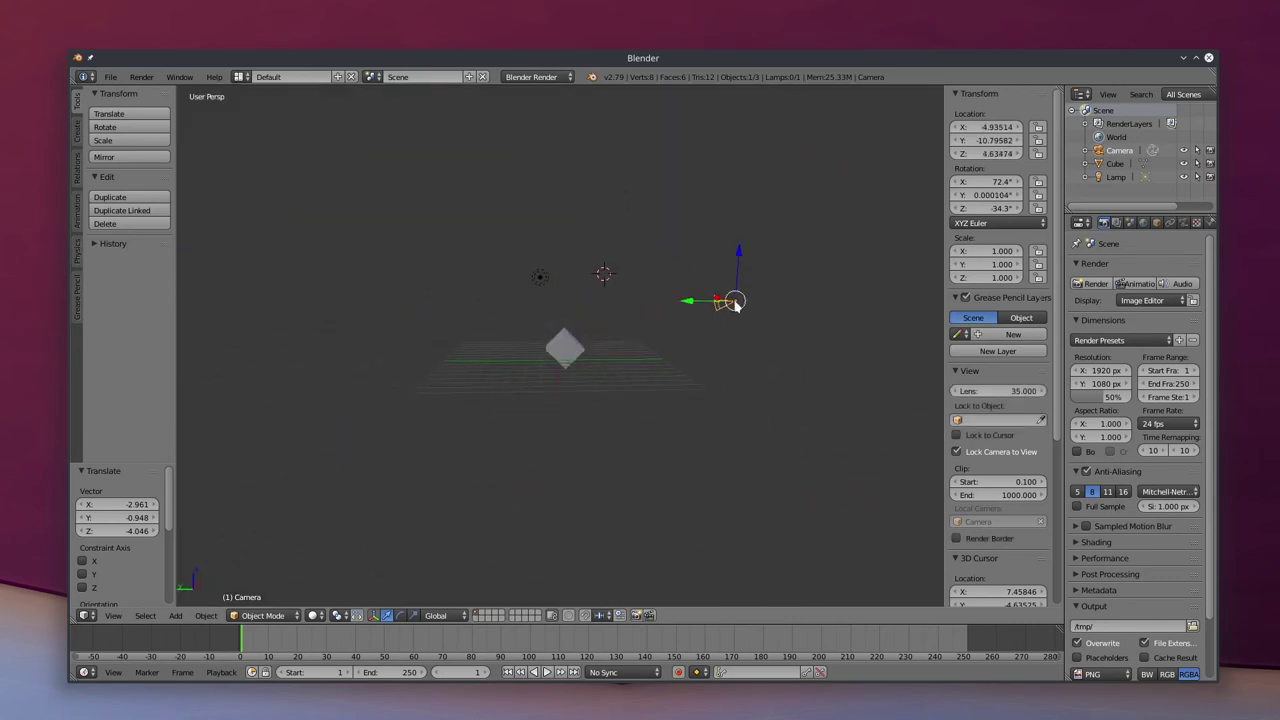
middle_click_drag(533, 329, 633, 452)
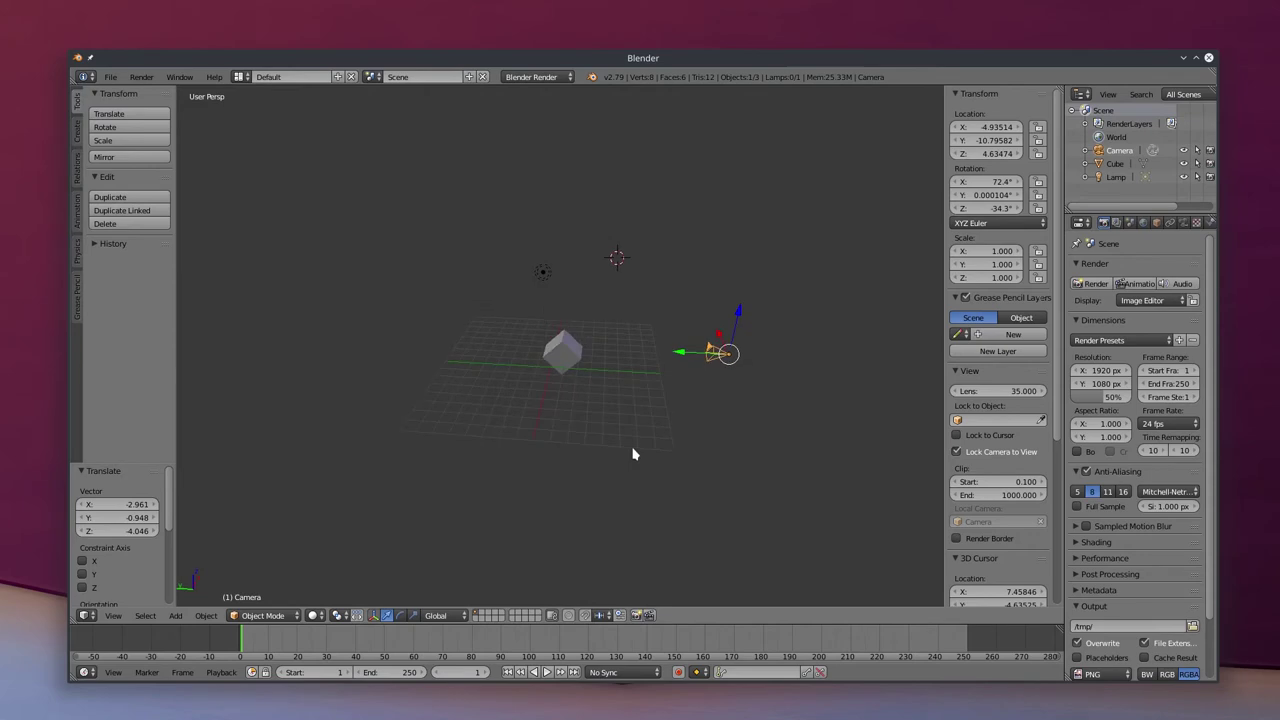
key("KP_0")
Bring the locked camera closer to the cube, to about X -2.78, Y -7.65, Z 3.42, and disable Lock Camera to View
scroll(639, 417, "up", 1)
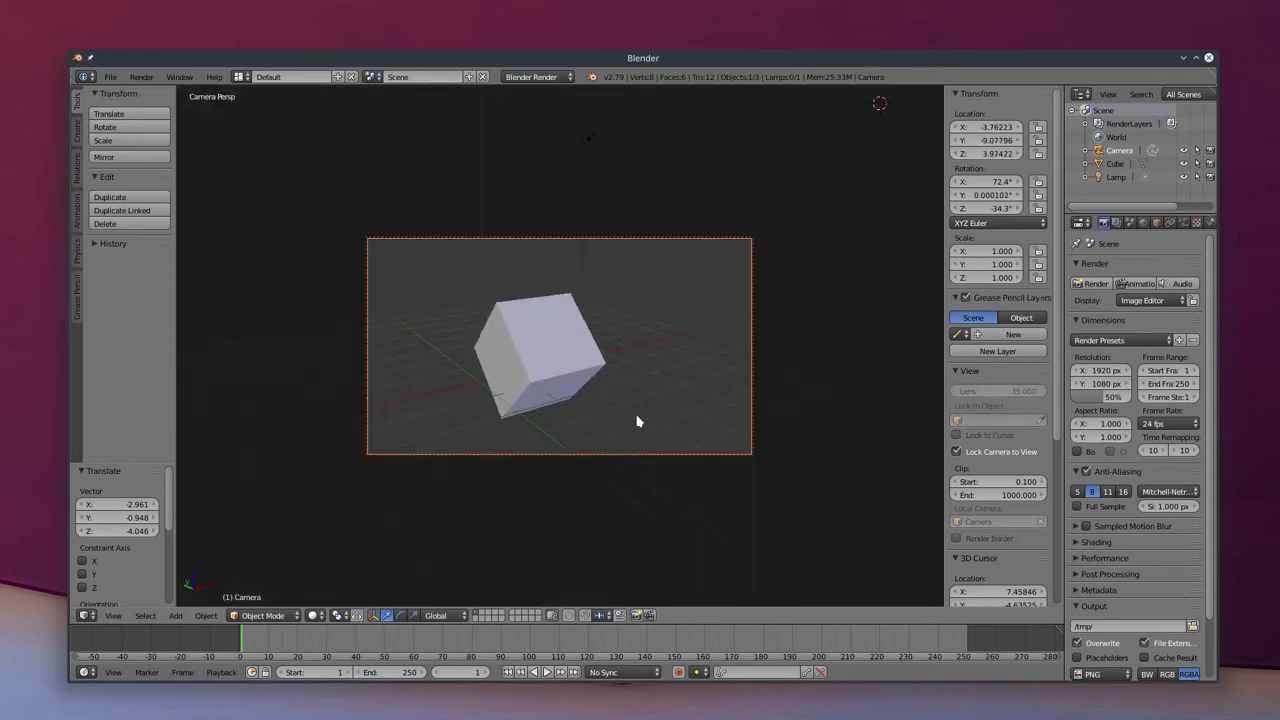
scroll(624, 408, "down", 2)
scroll(617, 404, "up", 2)
middle_click_drag(614, 449, 612, 420)
left_click(958, 452)
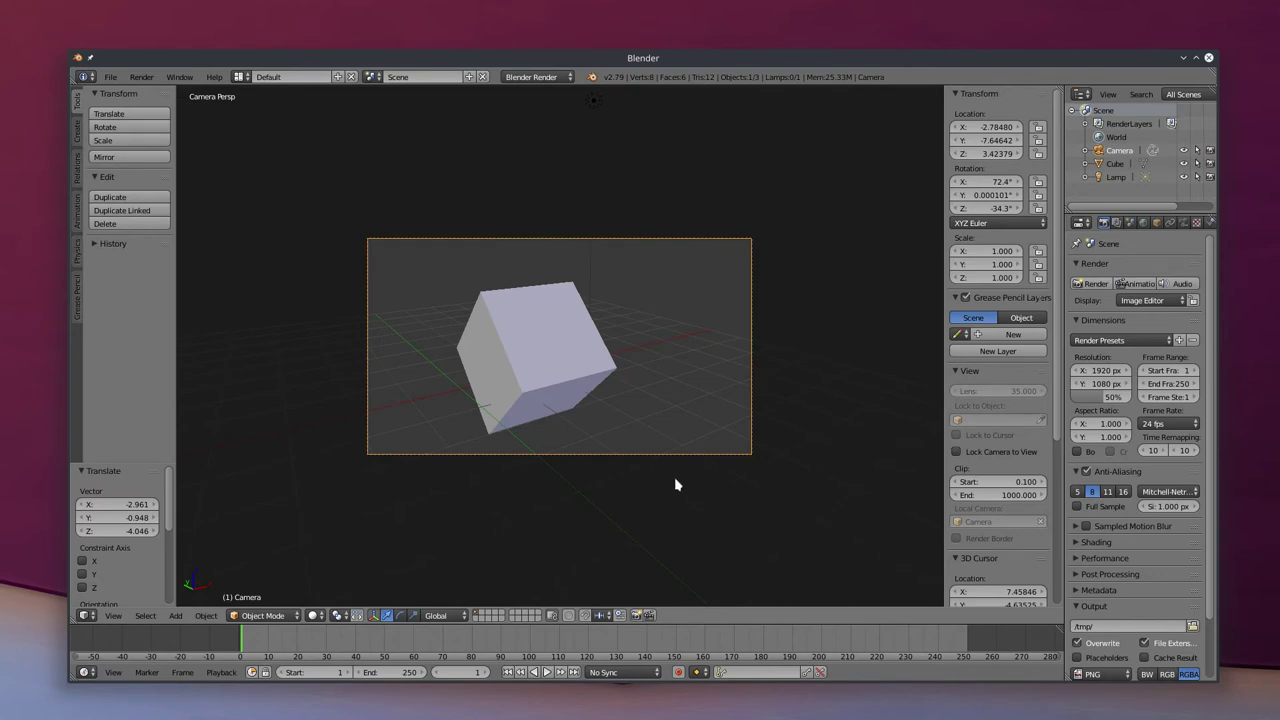
Enlarge the camera frame in the viewport and enable Lock Camera to View again
scroll(675, 483, "up", 2)
scroll(675, 480, "down", 1)
scroll(676, 480, "up", 3)
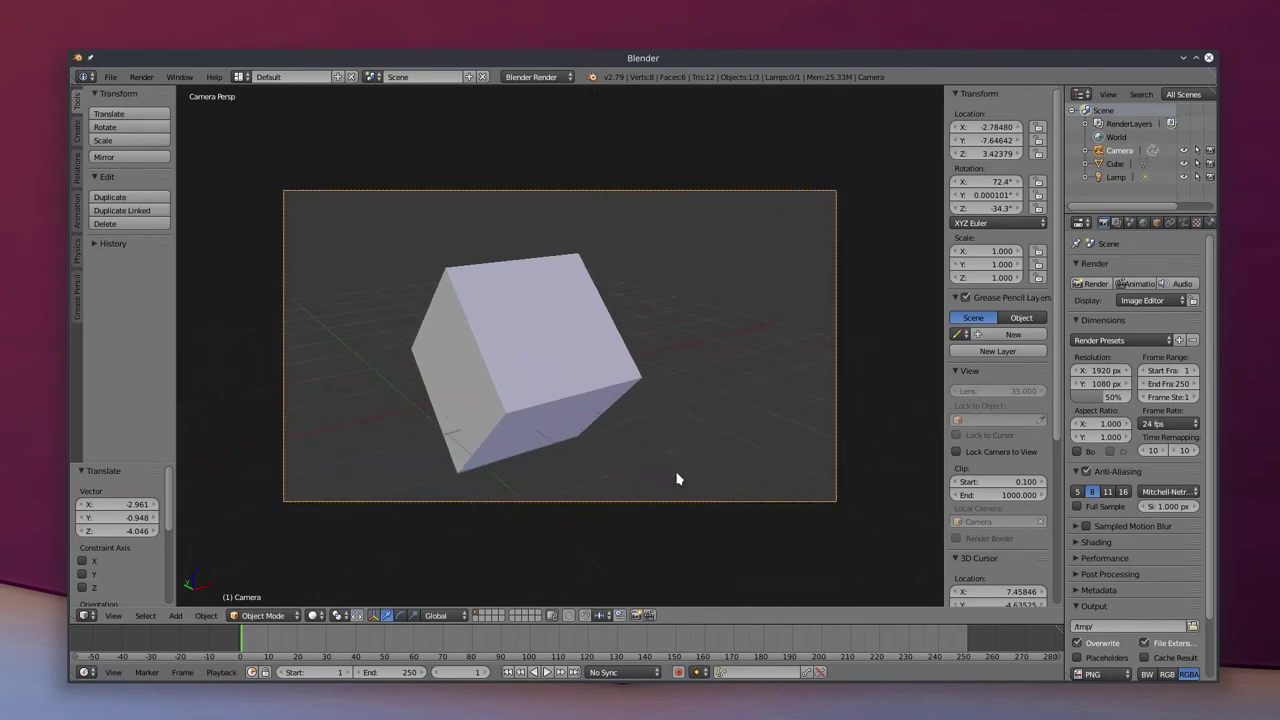
left_click(975, 454)
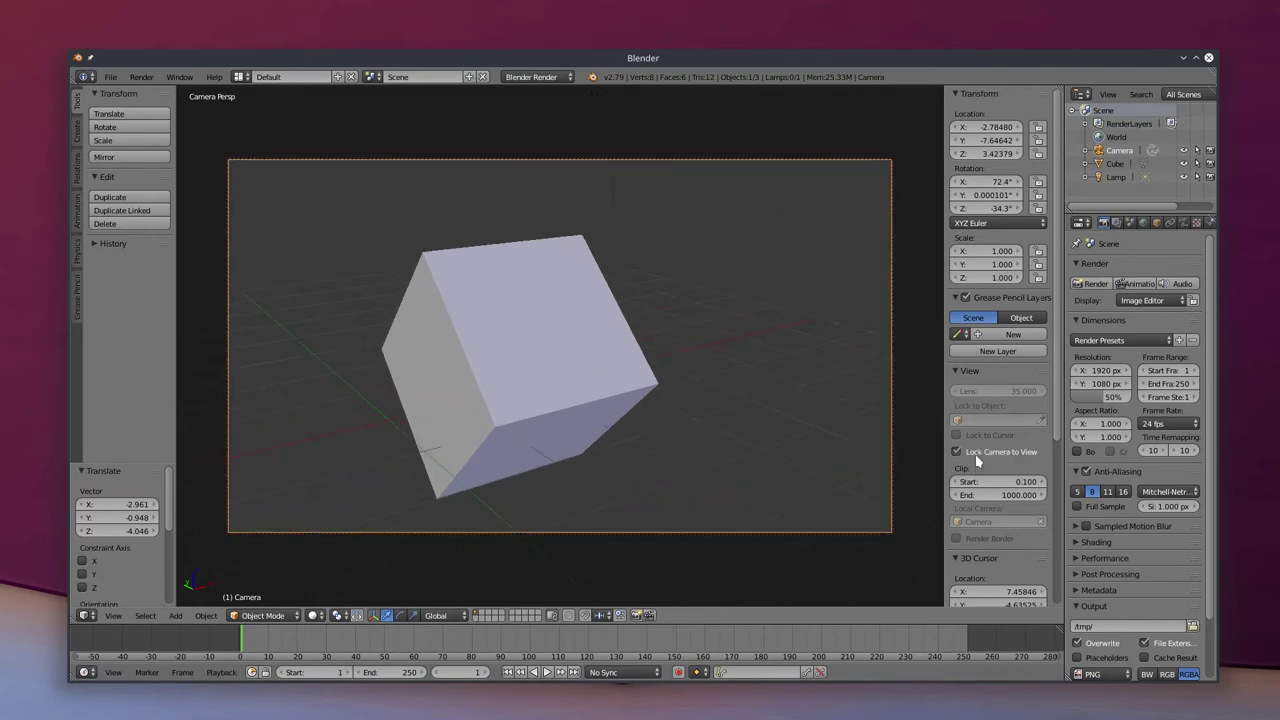
Orbit the locked camera around the cube to about X -1.52, Y 9.22, Z 4.73
scroll(636, 451, "down", 3)
scroll(635, 450, "up", 4)
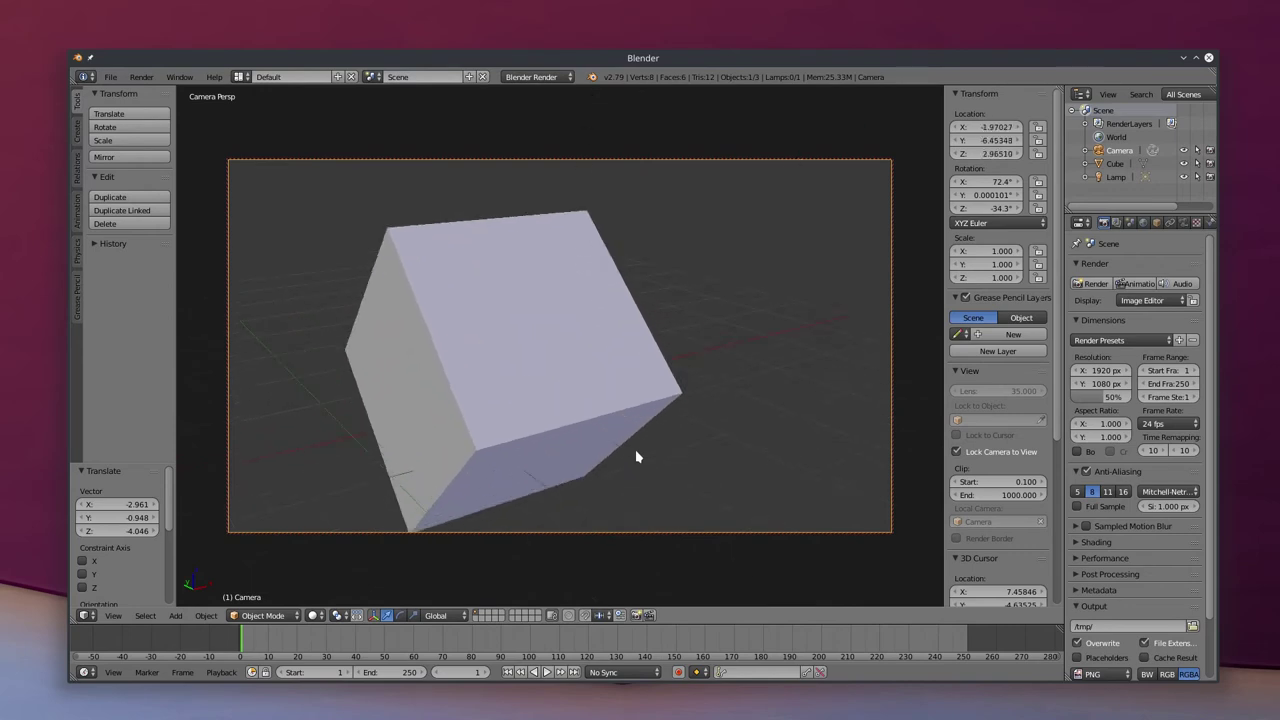
scroll(636, 452, "down", 5)
scroll(630, 451, "up", 2)
middle_click_drag(509, 449, 577, 463)
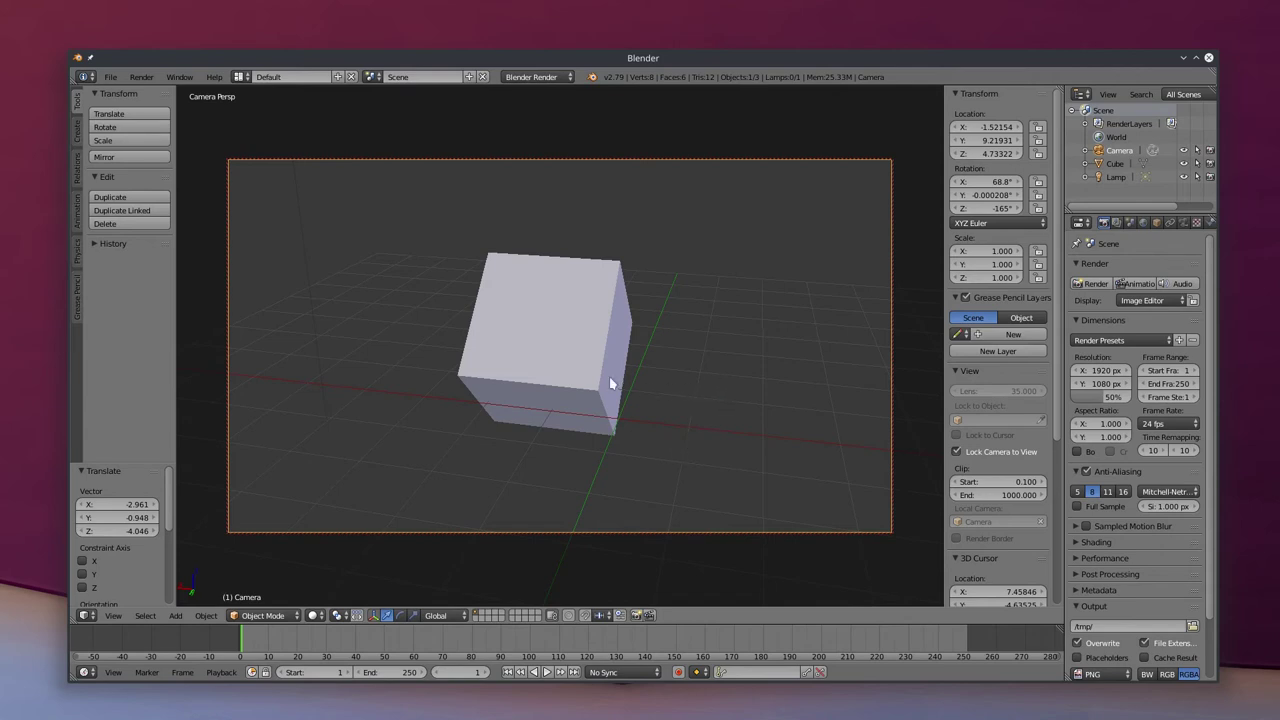
Render the cube from the new camera angle and close the render result
left_click(141, 77)
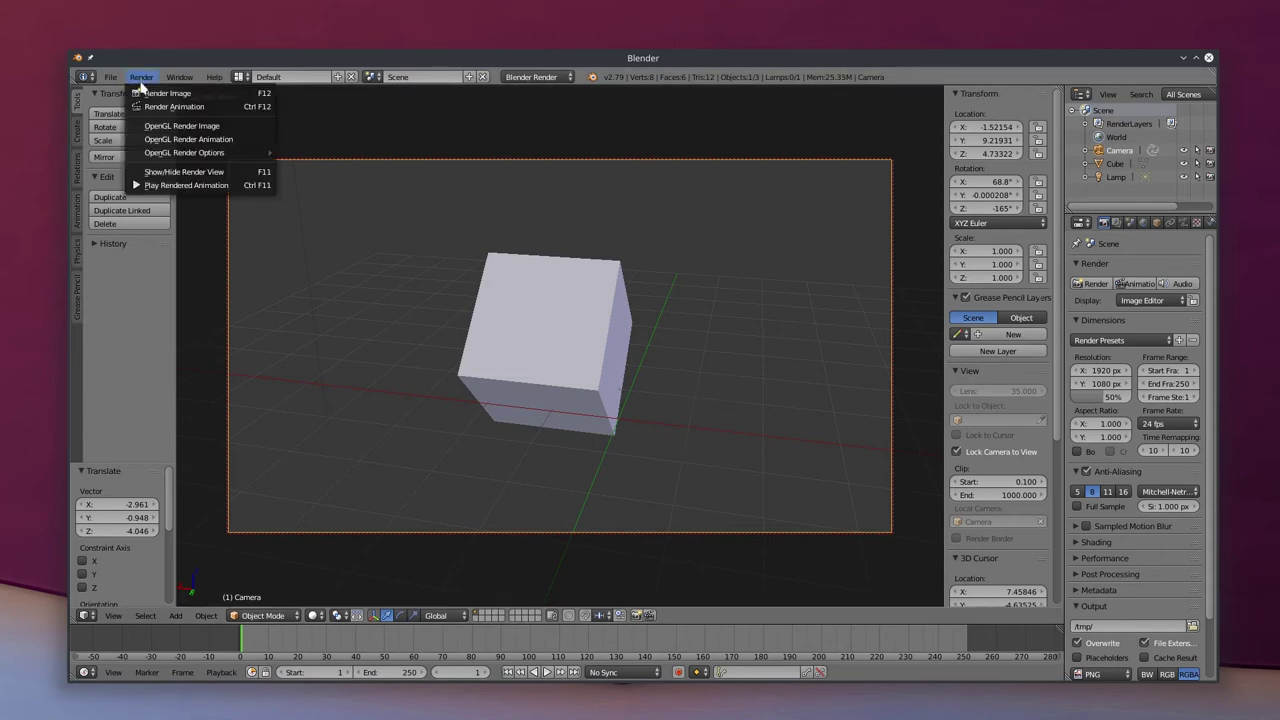
left_click(160, 98)
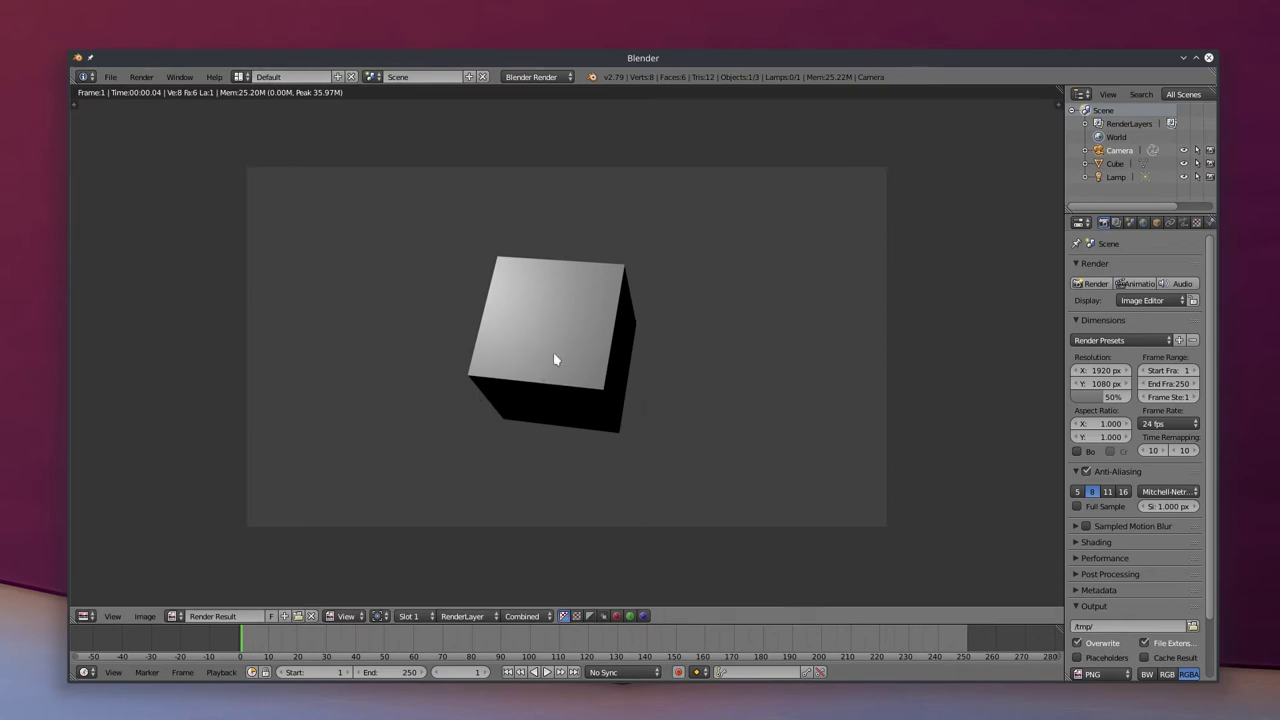
key("Escape")
Leave the camera view, duplicate the lamp and place the copy beside the cube at about X -1.23, Y -6.16, Z 1.30
key("KP_0")
right_click(511, 120)
middle_click_drag(437, 486, 493, 476)
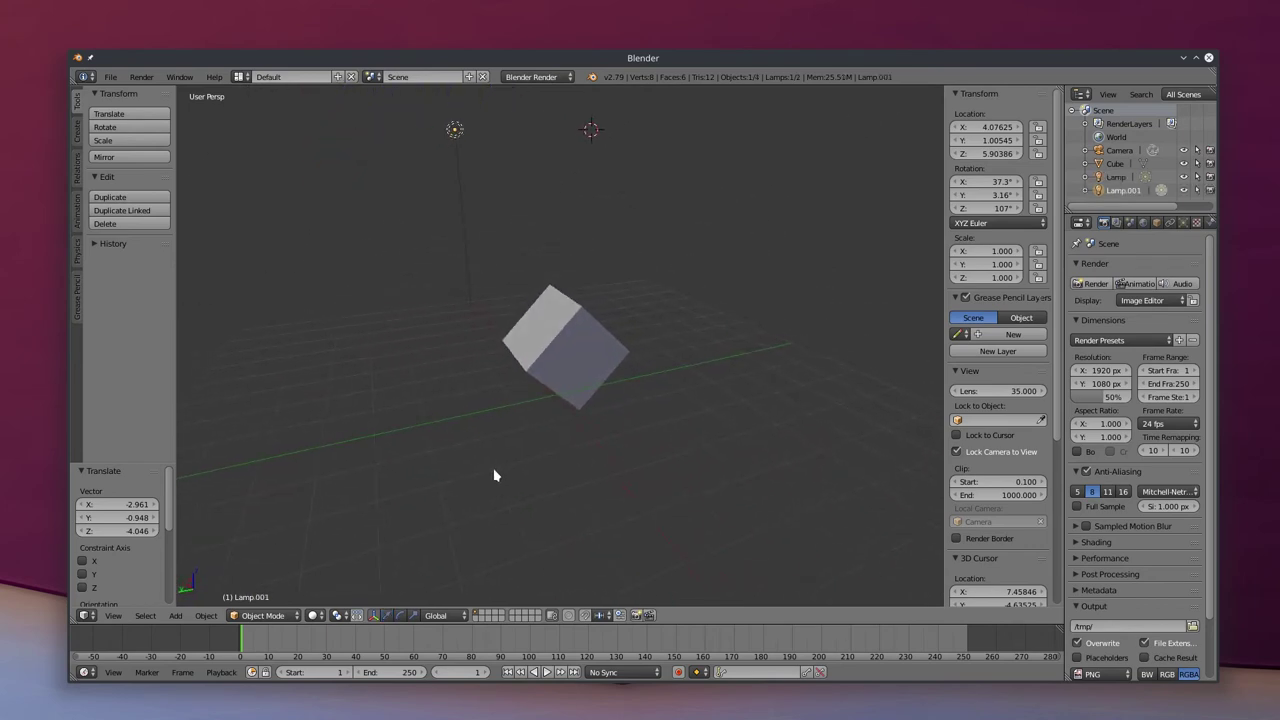
key("shift+d")
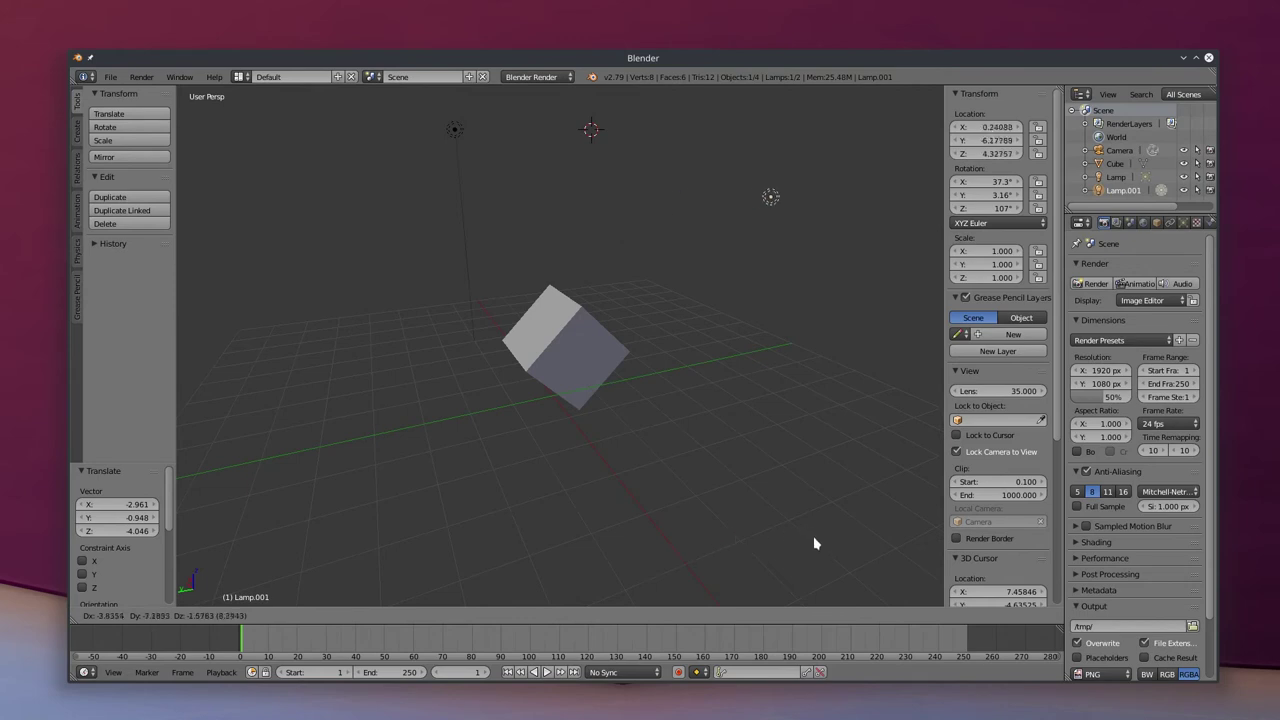
left_click(831, 155)
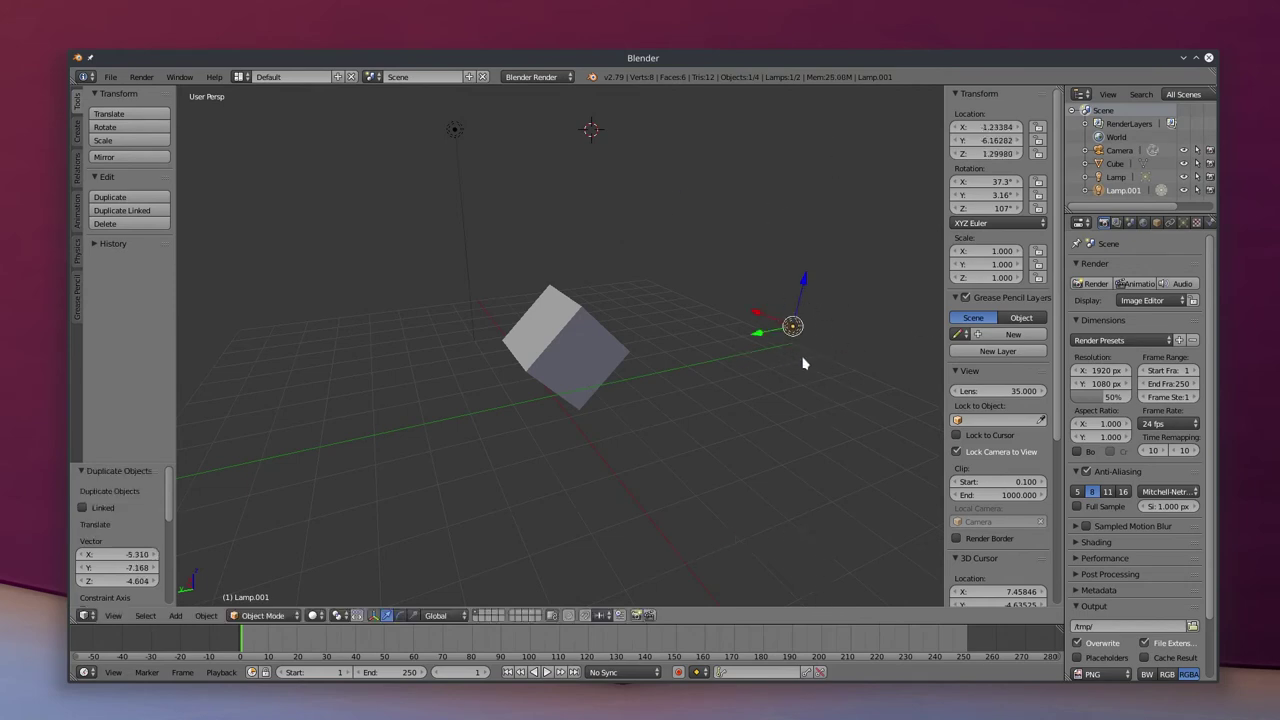
Widen the Properties editor and look through its render settings
left_click(1078, 222)
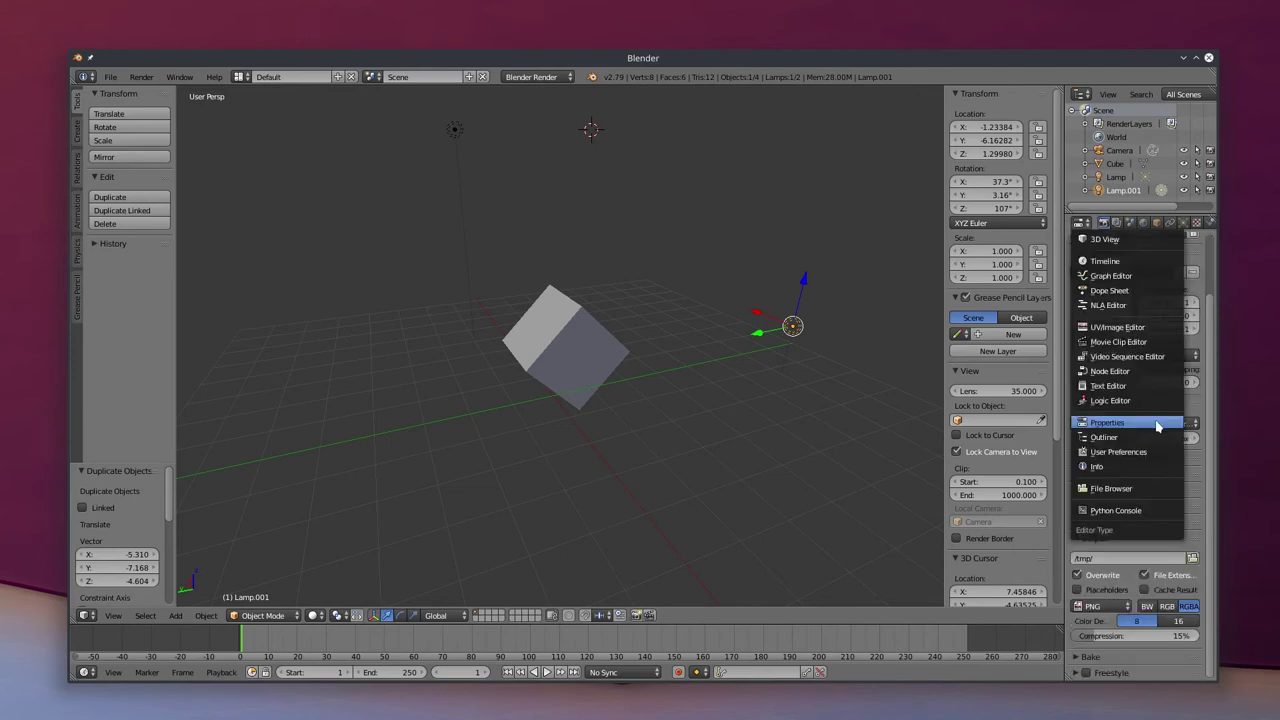
scroll(1212, 423, "down", 2)
scroll(1207, 300, "up", 2)
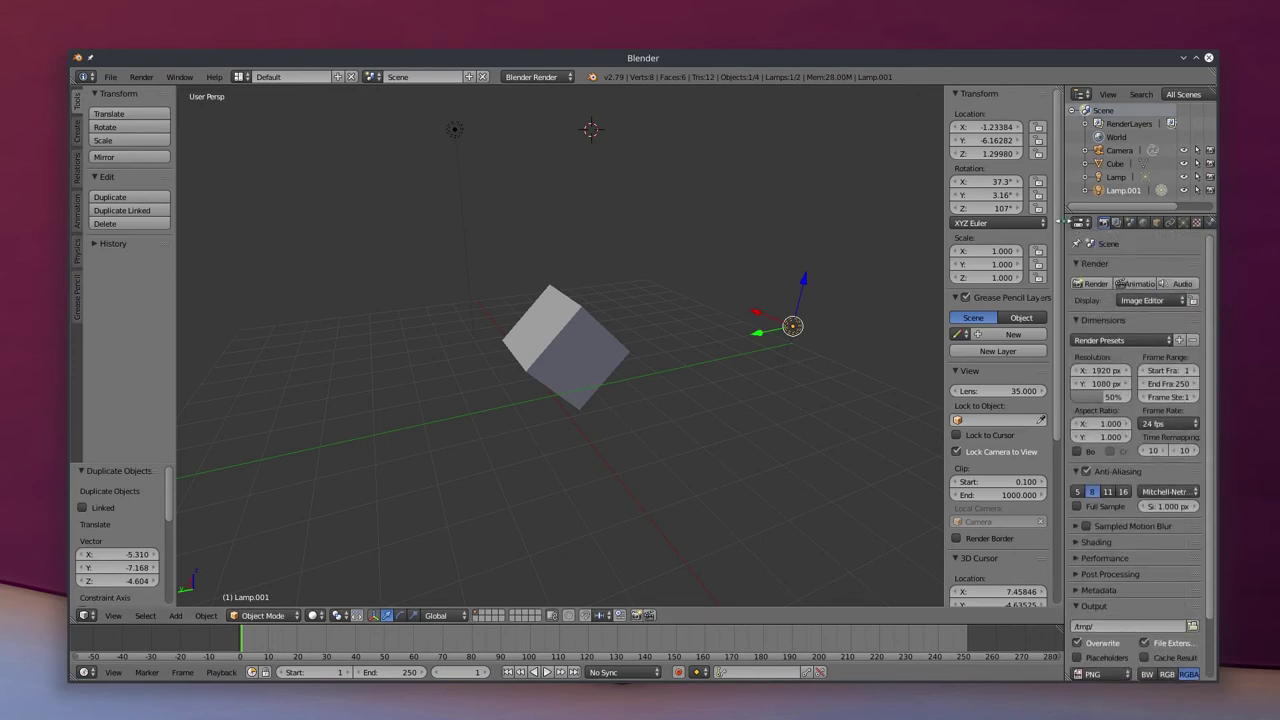
left_click_drag(1064, 215, 1010, 228)
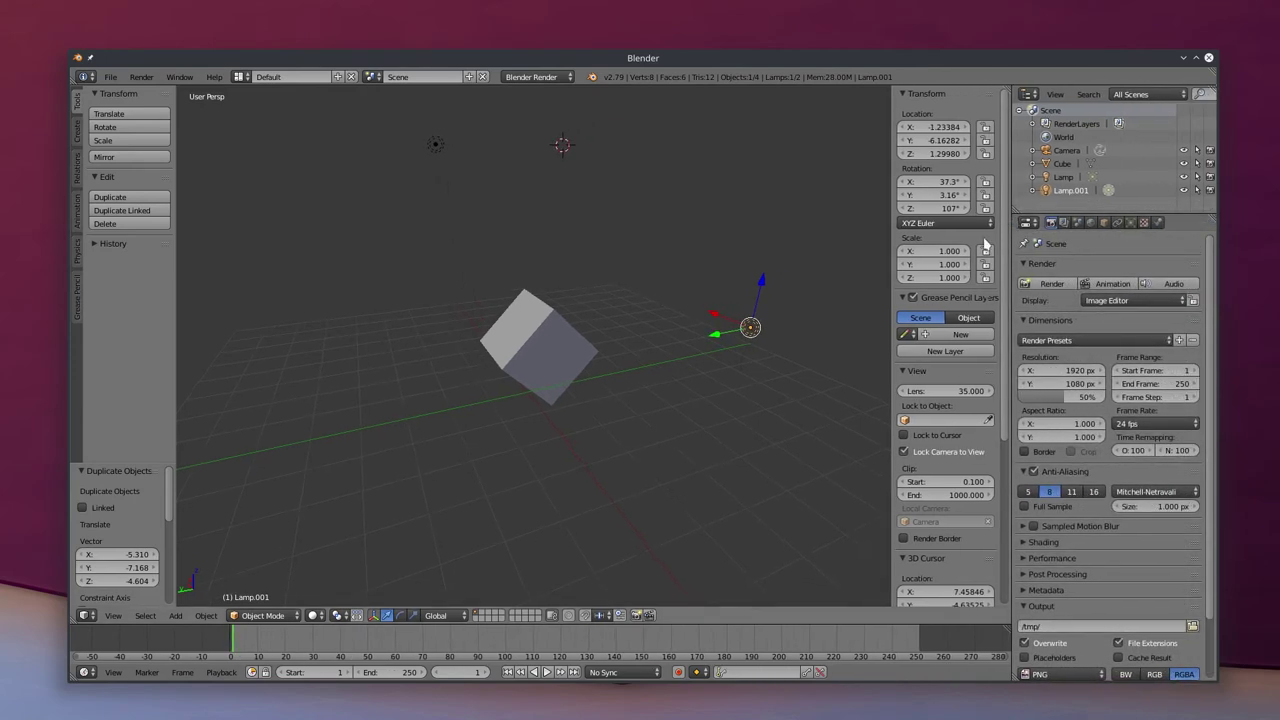
scroll(974, 450, "down", 5)
scroll(974, 491, "up", 5)
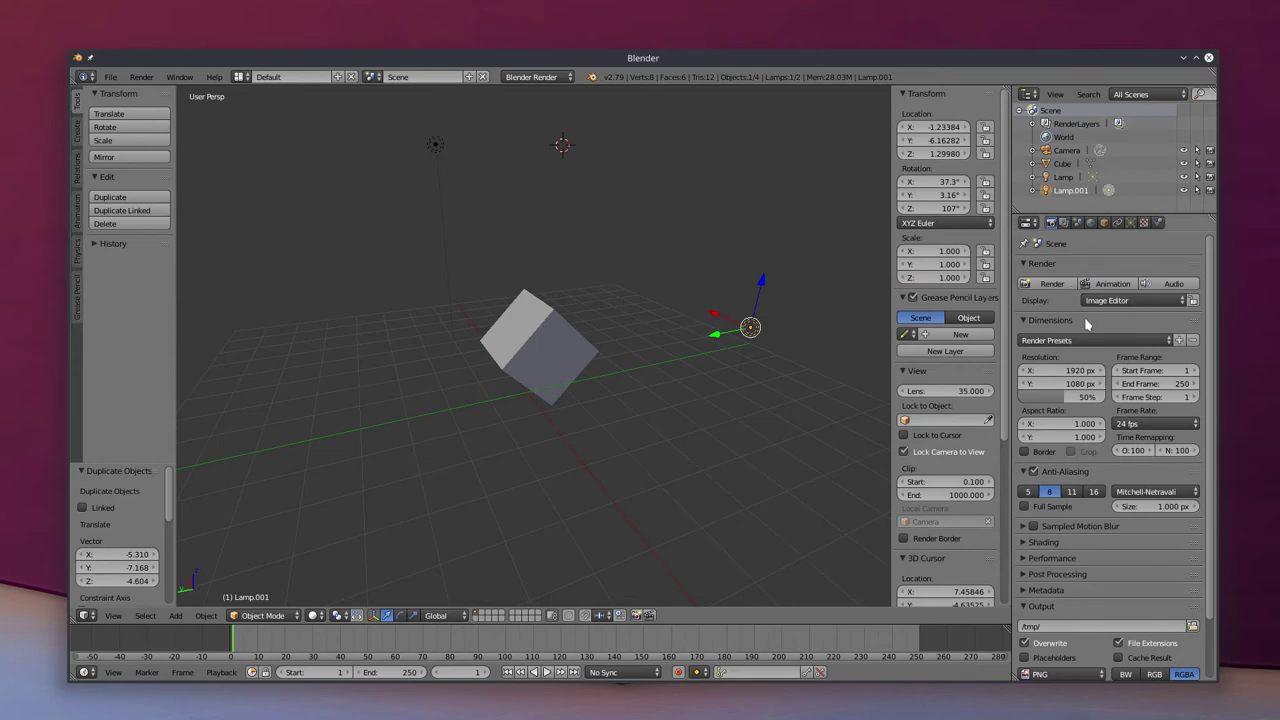
Open the world settings and then the duplicated lamp's data settings in the Properties editor
left_click(1090, 222)
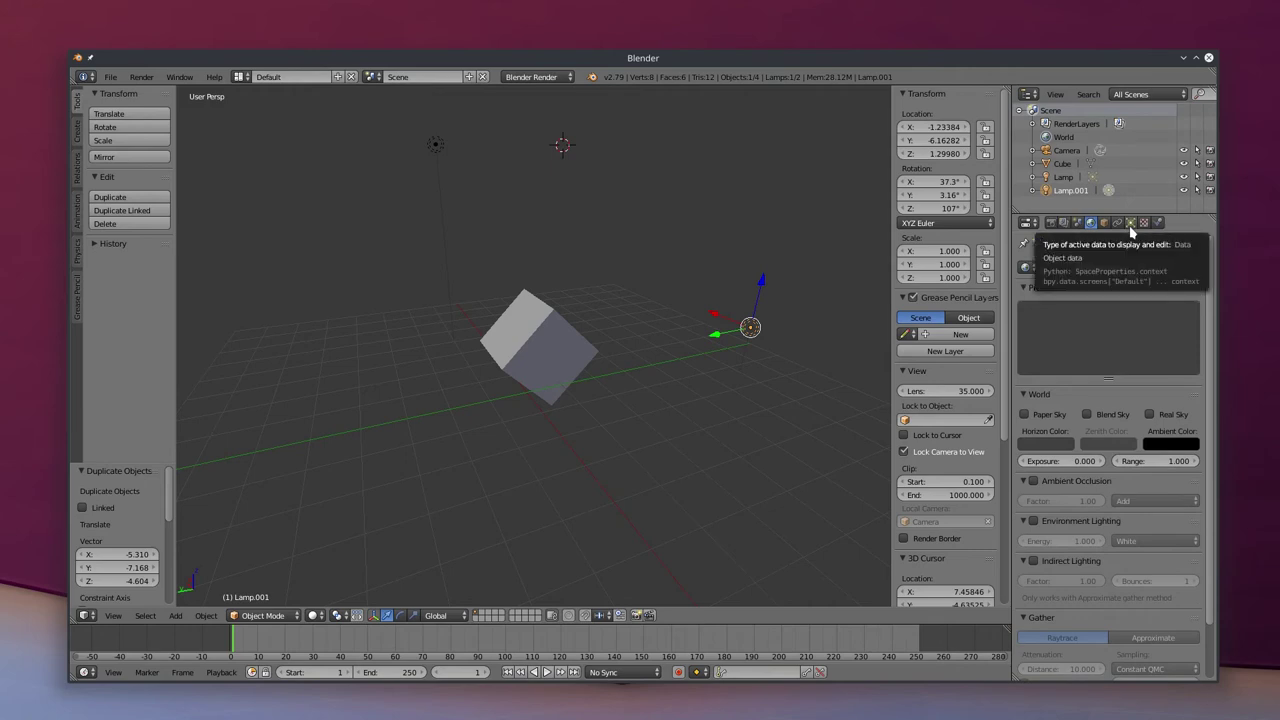
right_click(583, 343)
left_click(1131, 231)
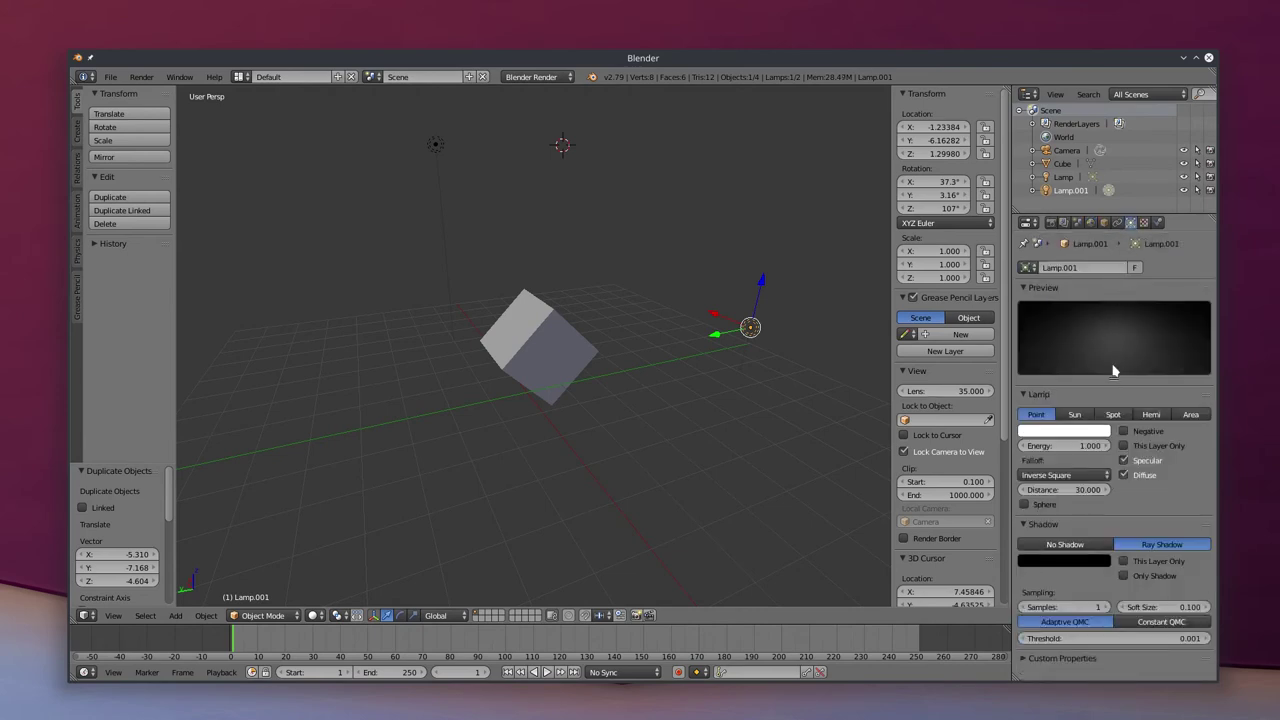
Try the Sun type for the duplicated lamp and set its type to Spot
left_click(1078, 418)
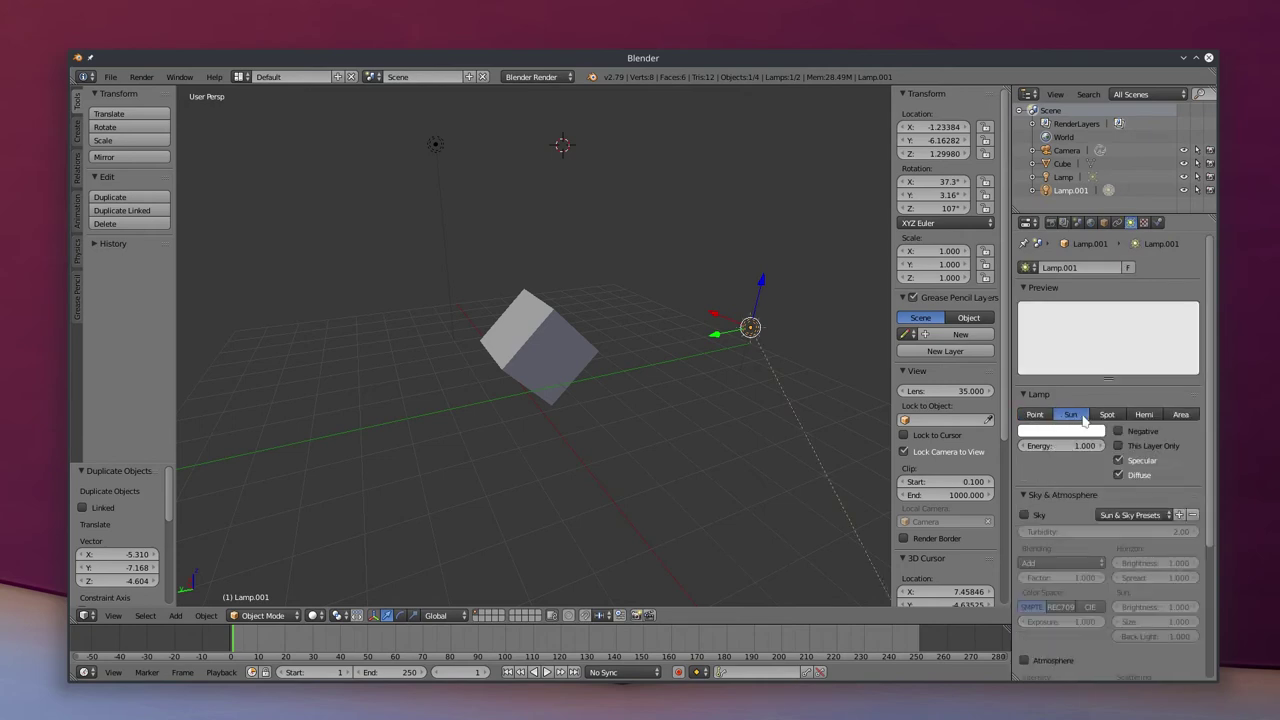
left_click(1110, 418)
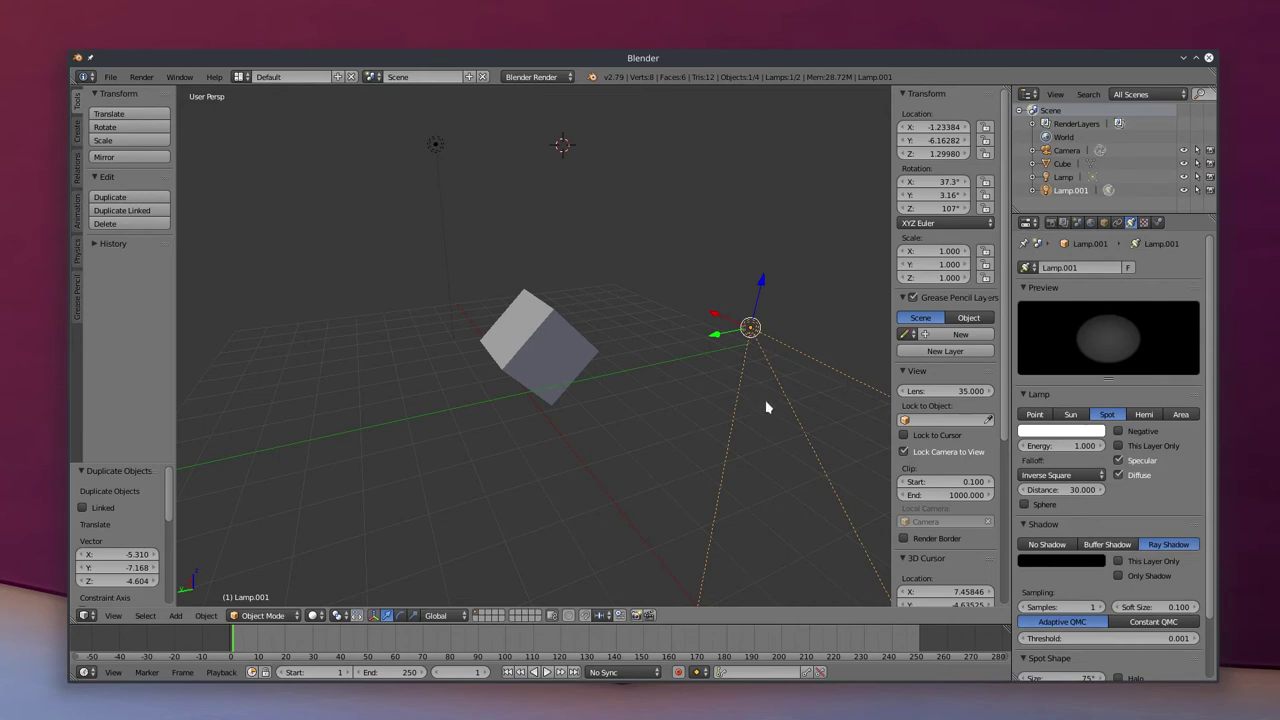
key("r")
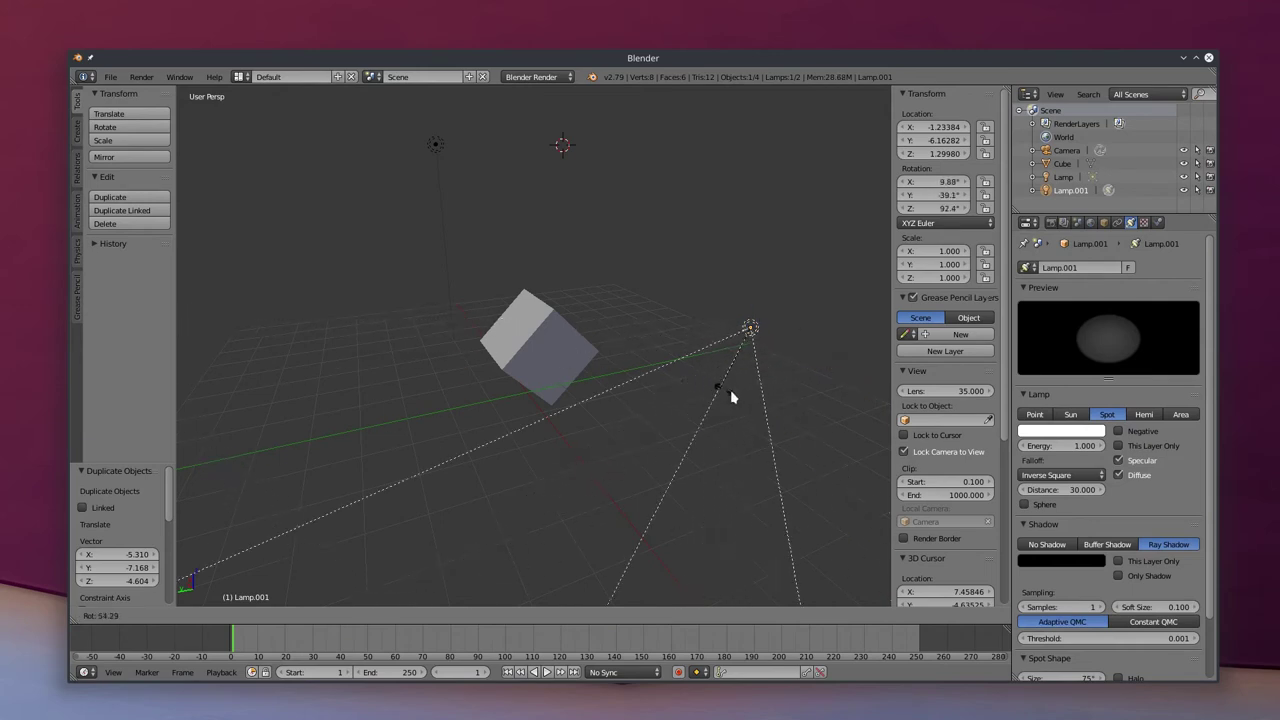
key("y")
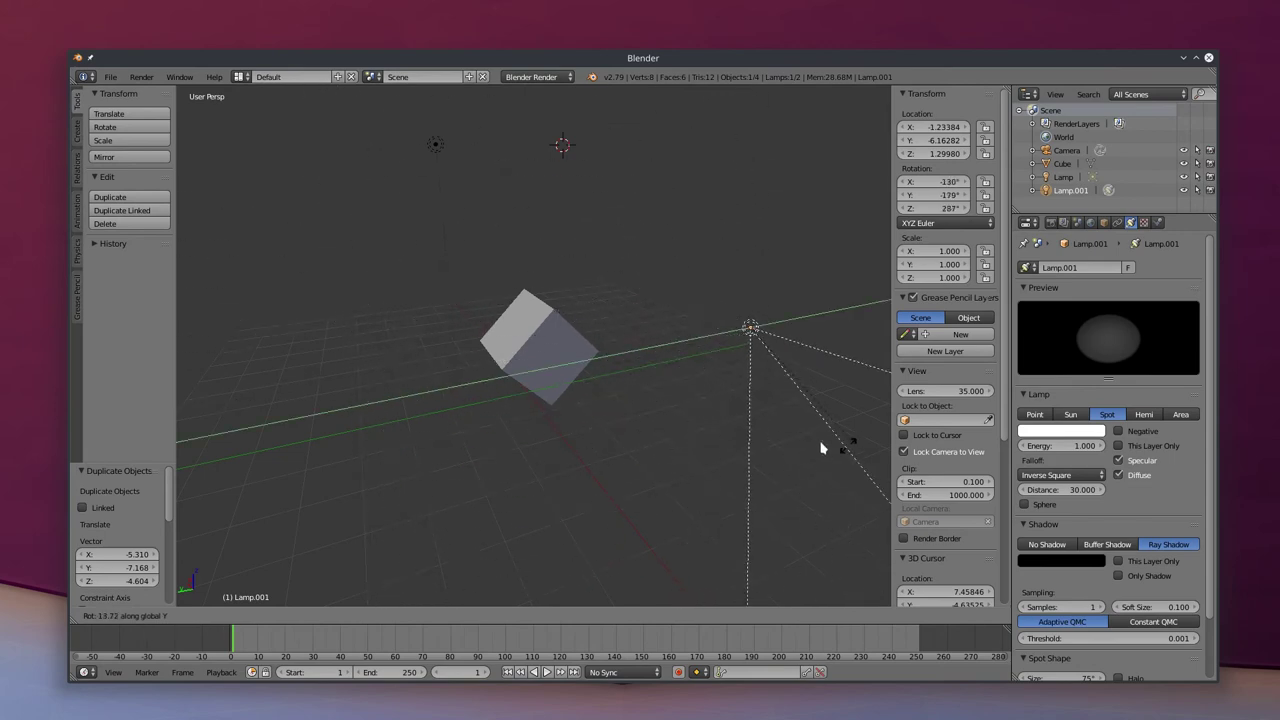
left_click(753, 443)
Rotate the spot lamp by about -192° with Z excluded, and move it with X locked to about Y -9.00, Z 11.13
key("r")
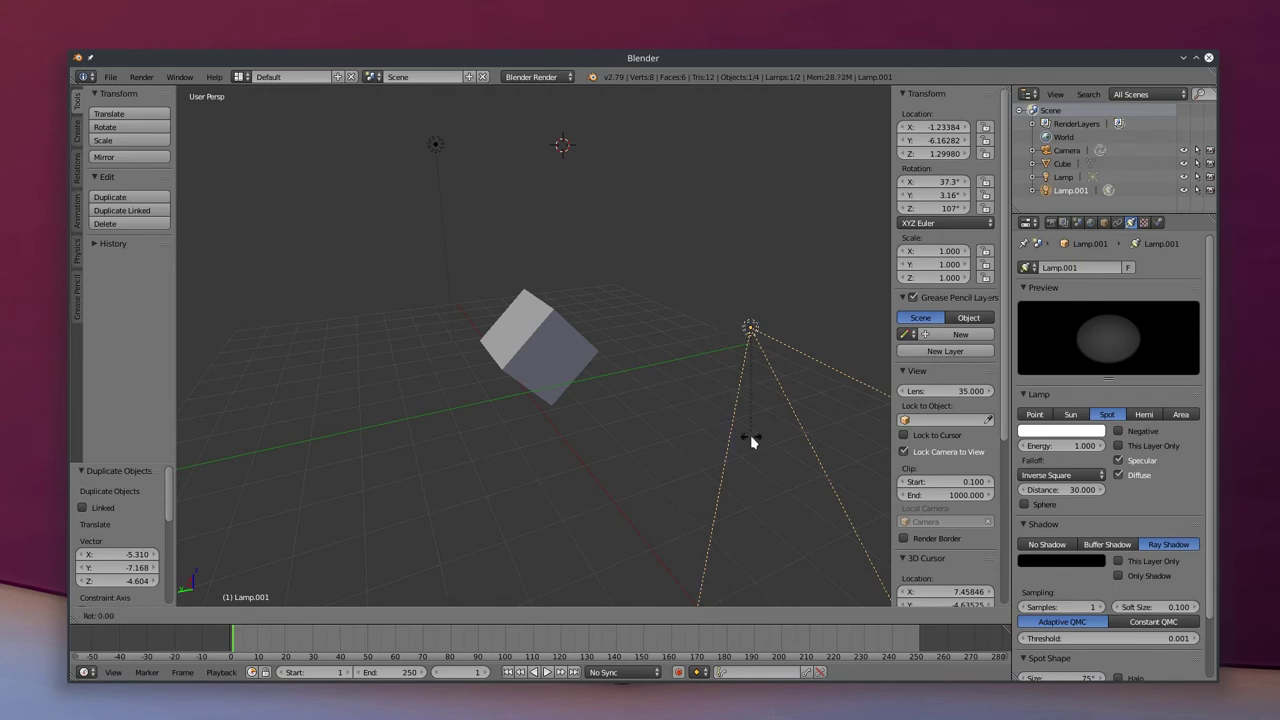
key("shift+z")
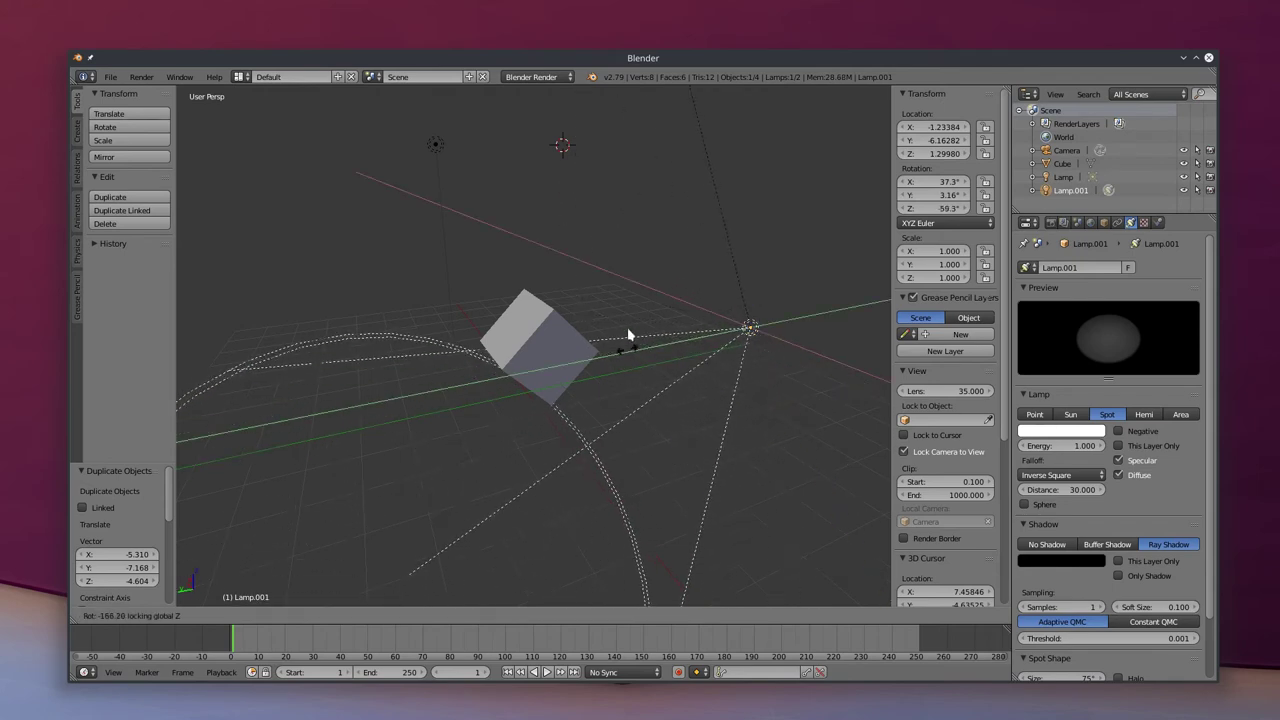
left_click(873, 213)
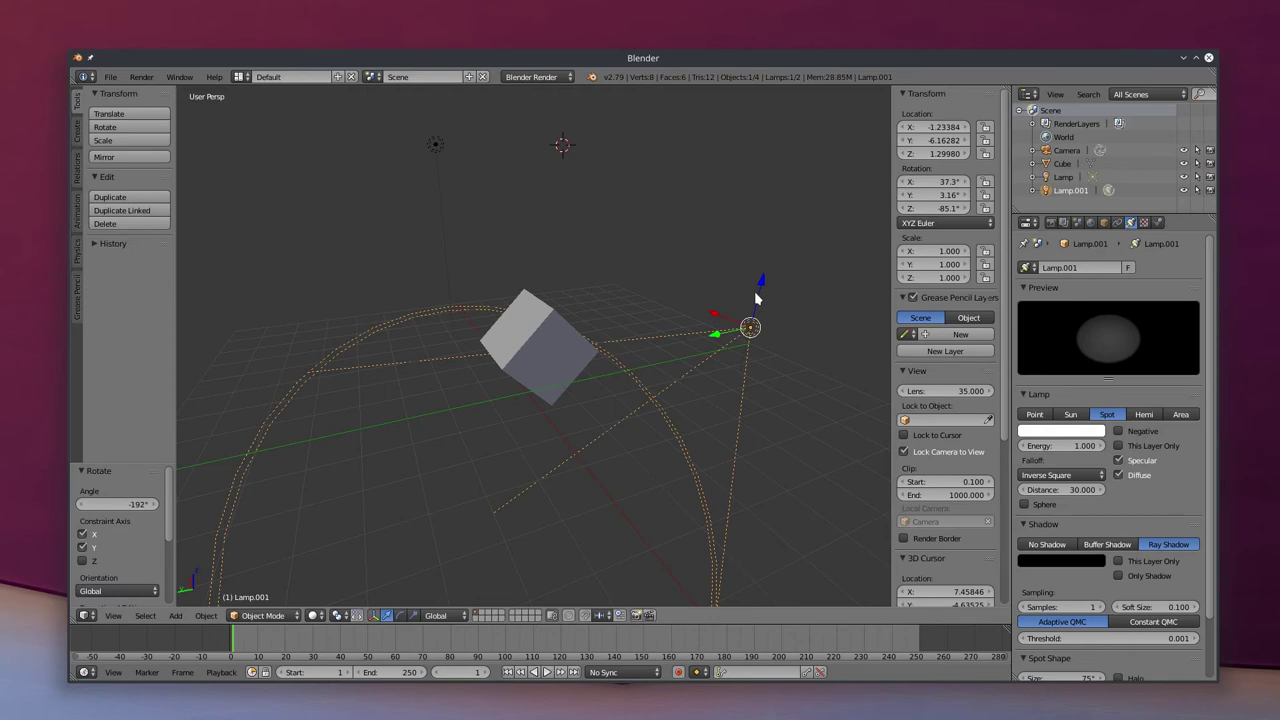
key("g")
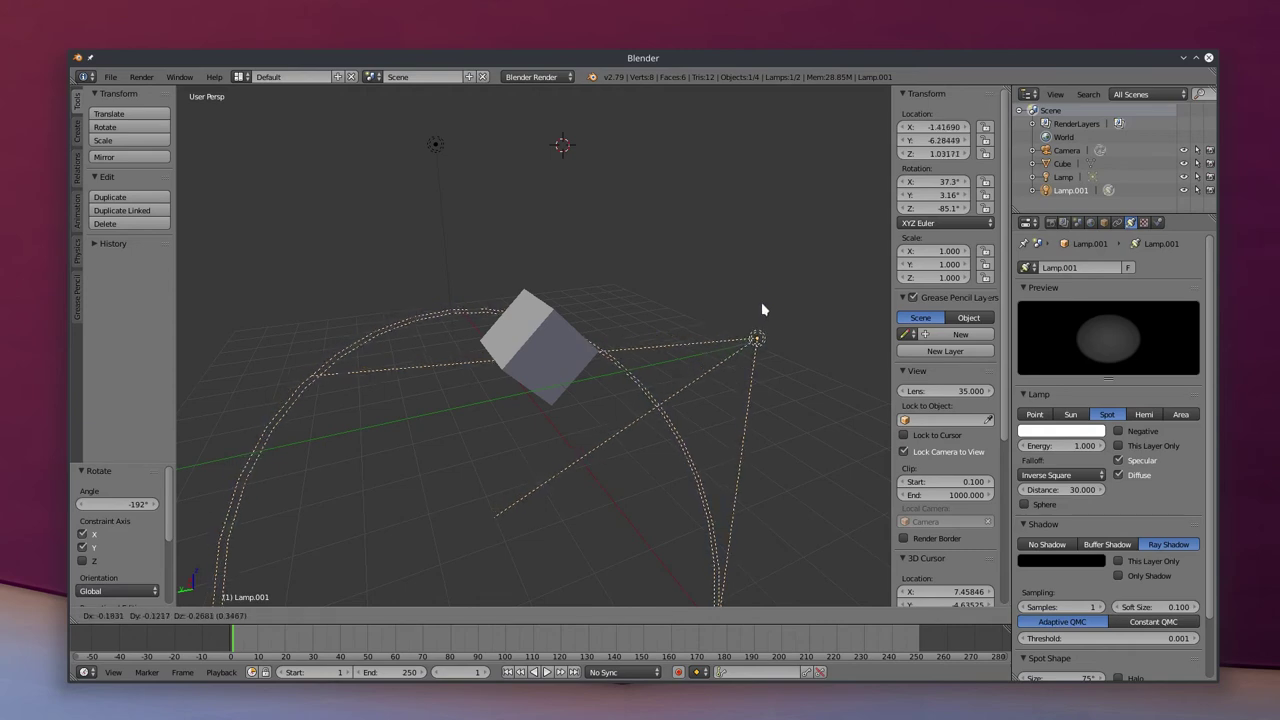
key("shift+x")
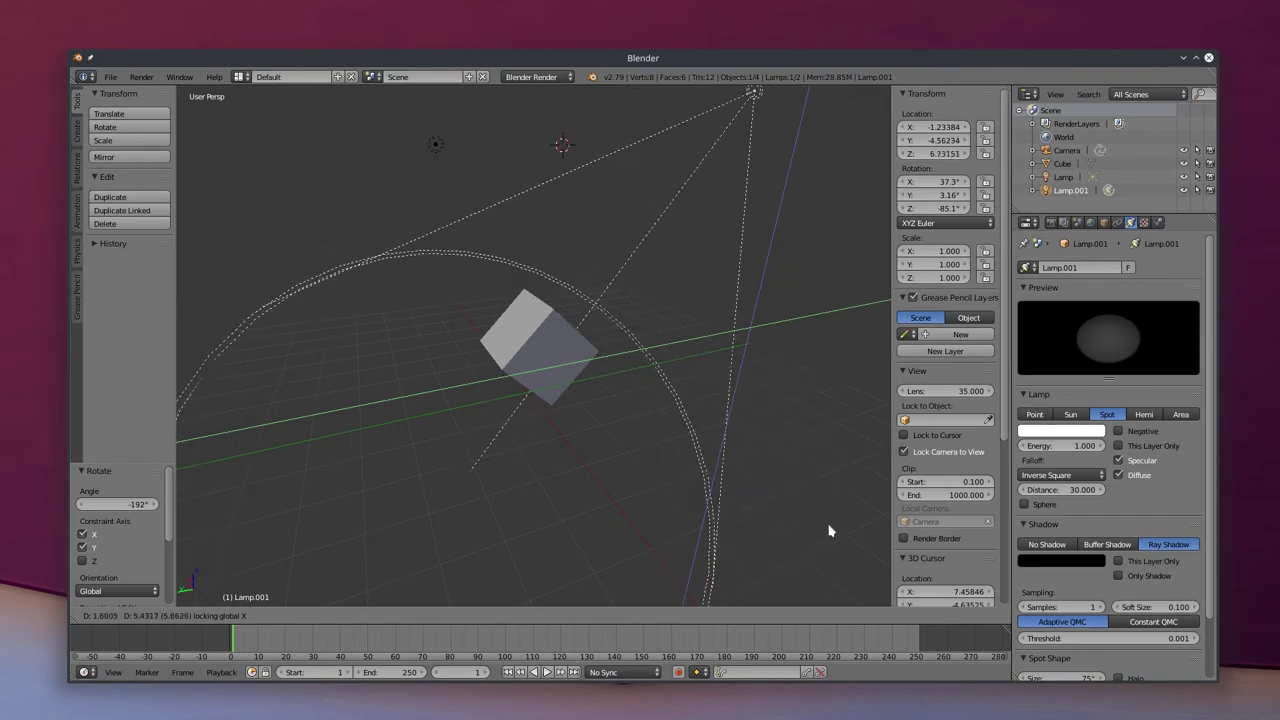
left_click(267, 331)
Render the cube from the camera view with the spot lamp and close the render result
key("KP_0")
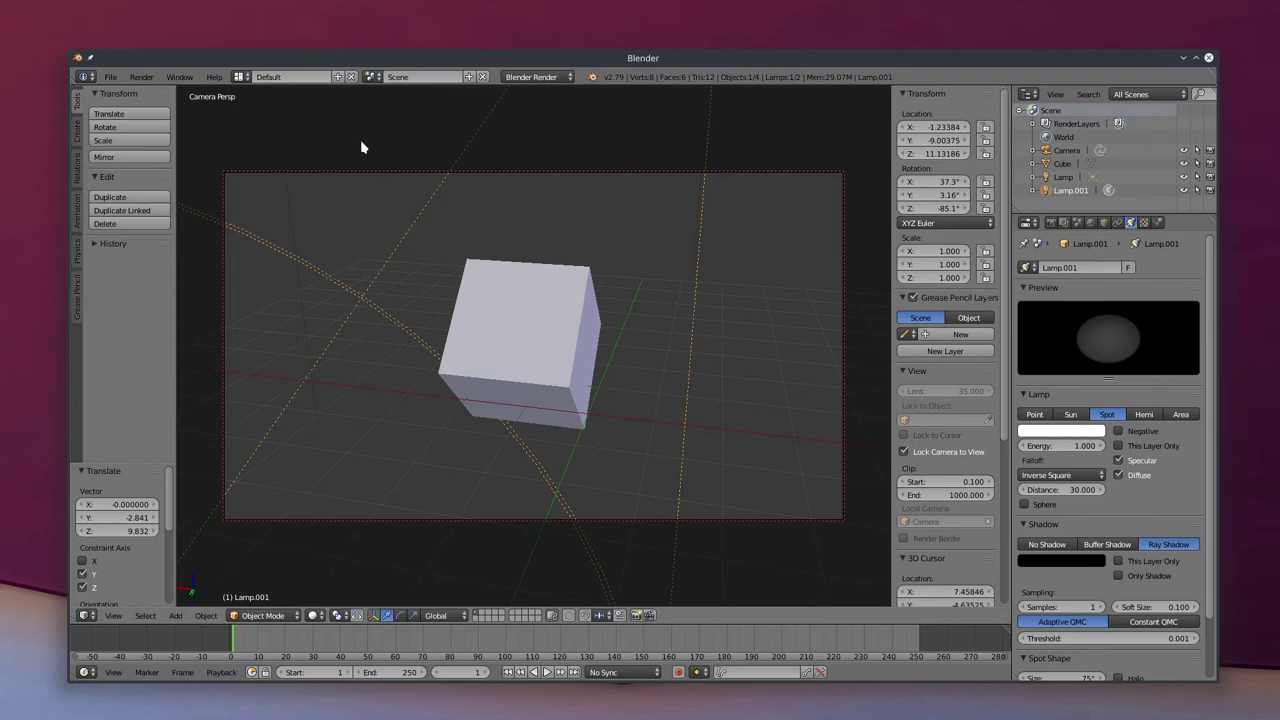
left_click(141, 77)
left_click(165, 93)
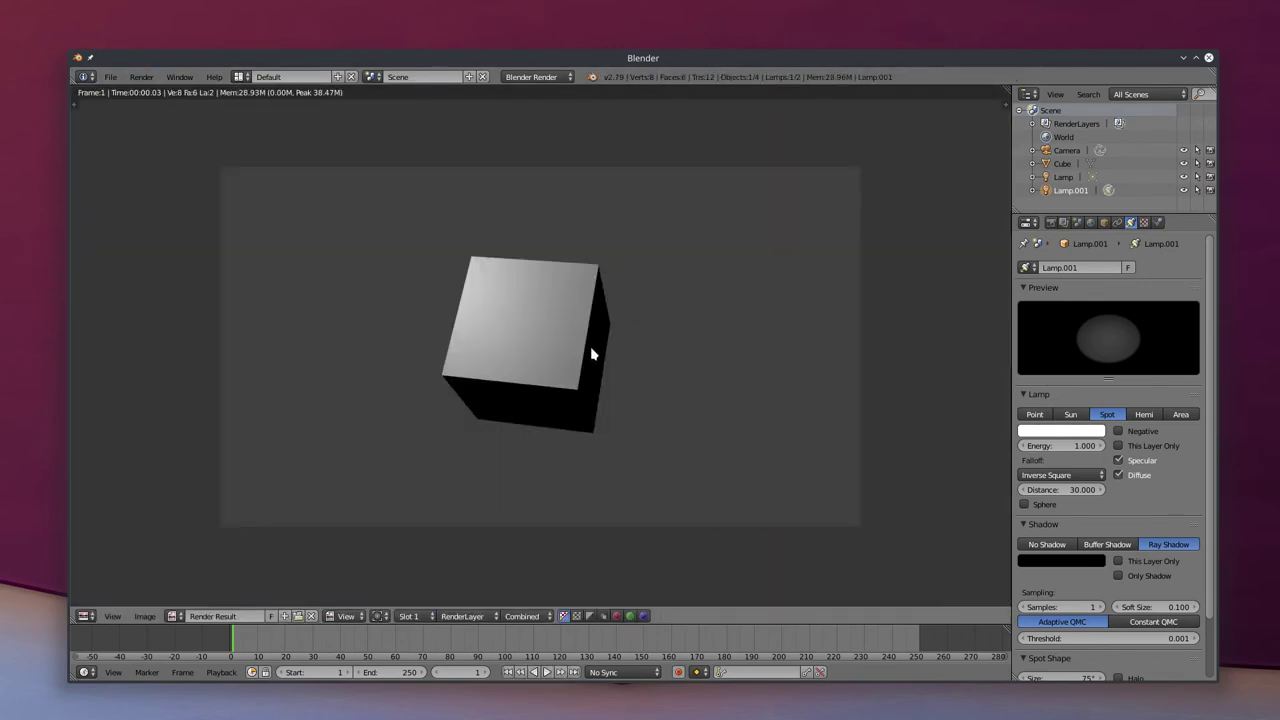
key("Escape")
Leave the camera view, lower the spot lamp to about Z -15.81 and rotate it to about 110°, 18°, -89.7°
key("KP_0")
middle_click_drag(694, 340, 652, 289)
key("g")
key("z")
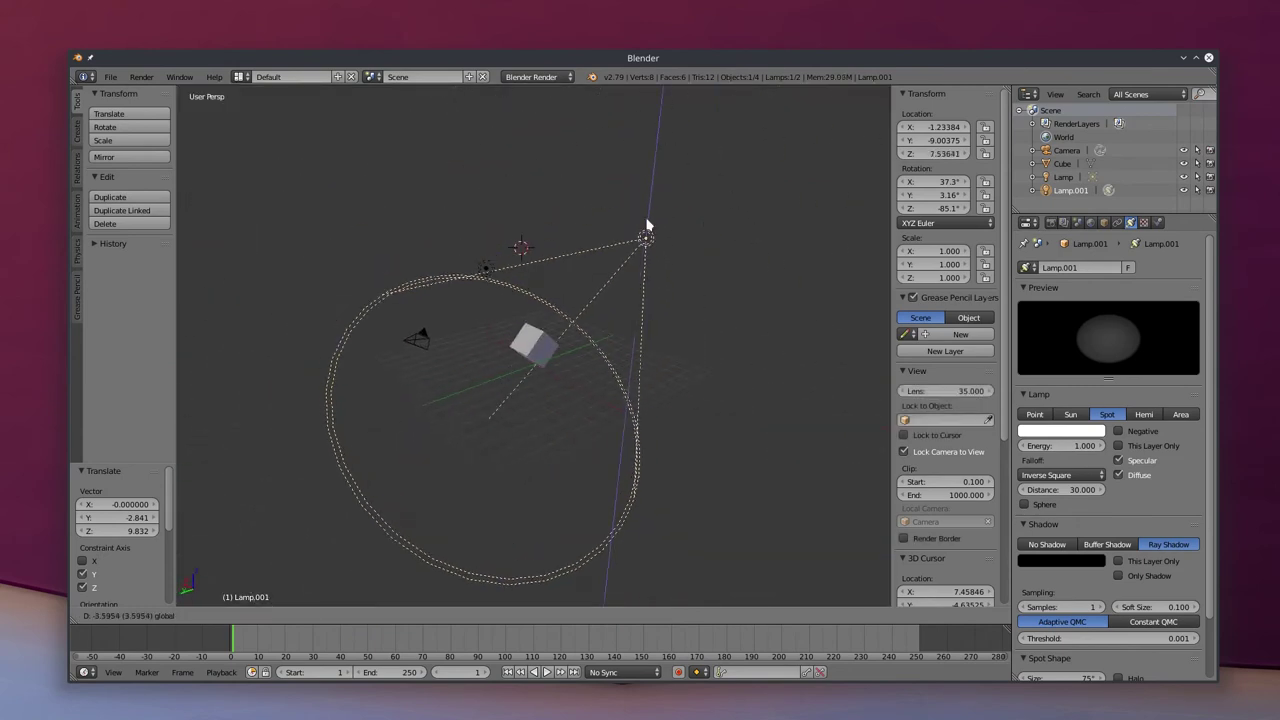
left_click(728, 444)
mouse_move(728, 444)
middle_mouse_down()
mouse_move(774, 410)
mouse_move(735, 427)
middle_mouse_up()
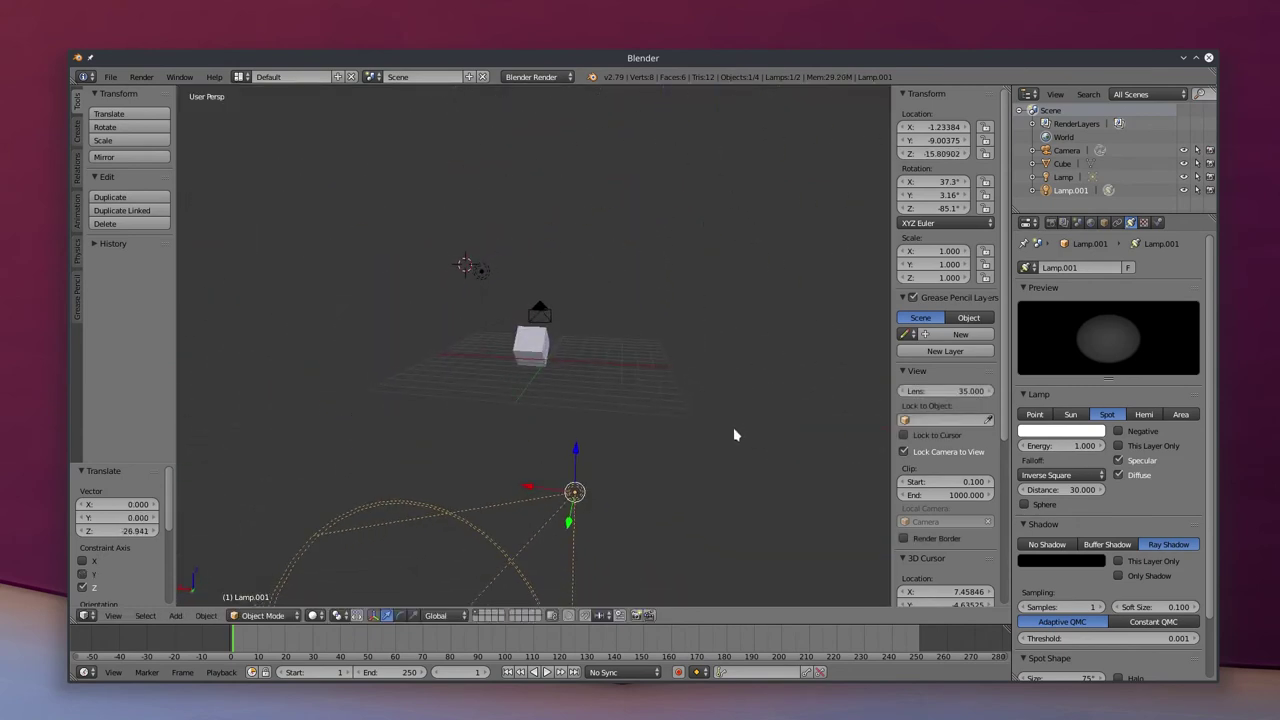
key("r")
left_click(671, 226)
Raise the spot lamp to about Z -4.68 and shift it along X to about -9.49
key("g")
key("z")
left_click(548, 403)
key("g")
key("x")
left_click(645, 399)
middle_click_drag(645, 399, 717, 503)
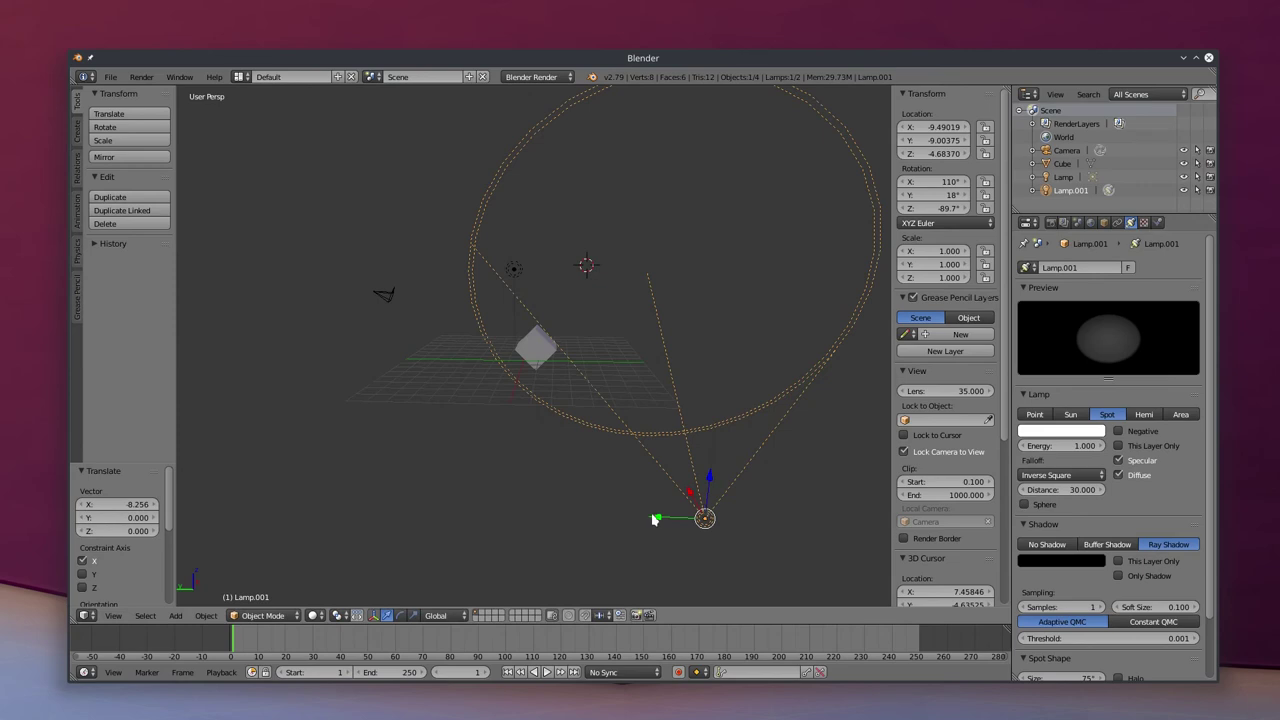
Move the spot lamp along Y to about 2.25 and along X to about -18.93
key("g")
key("y")
left_click(420, 510)
middle_click_drag(488, 497, 580, 486)
key("g")
key("x")
left_click(847, 439)
middle_click_drag(847, 439, 445, 286)
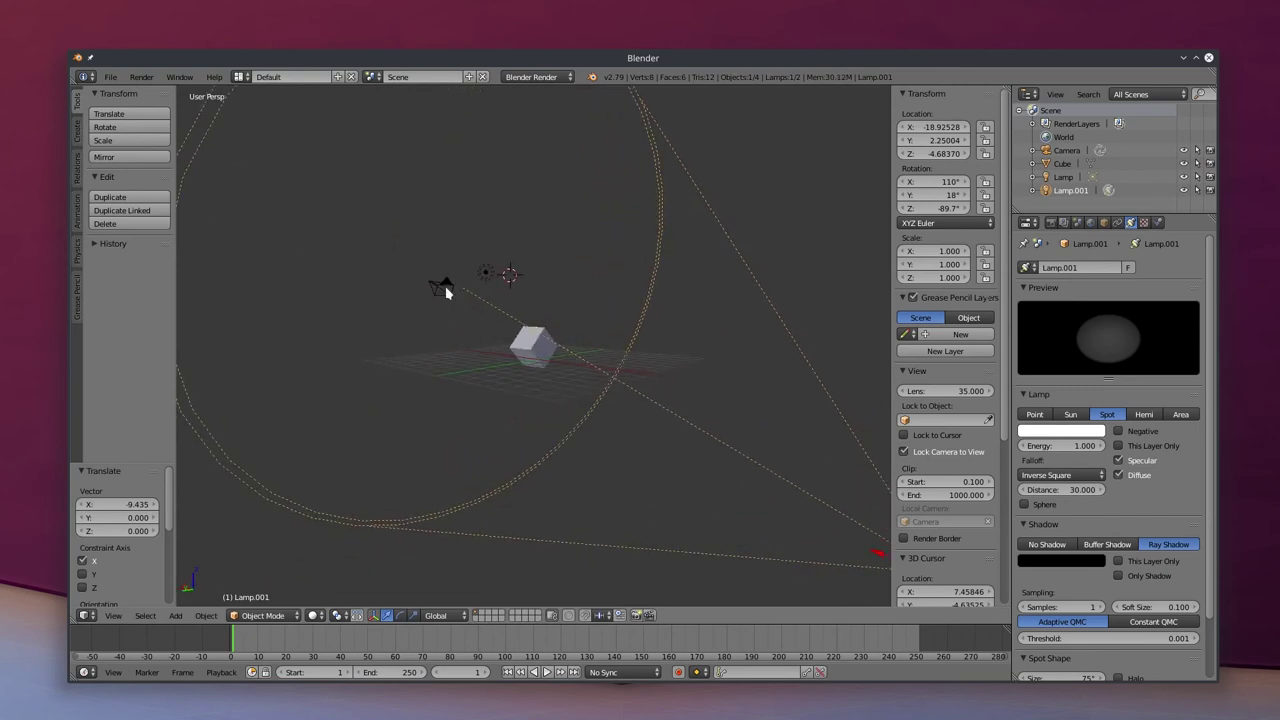
Render the cube from the camera view with the repositioned spot lamp
key("KP_0")
left_click(141, 77)
left_click(160, 91)
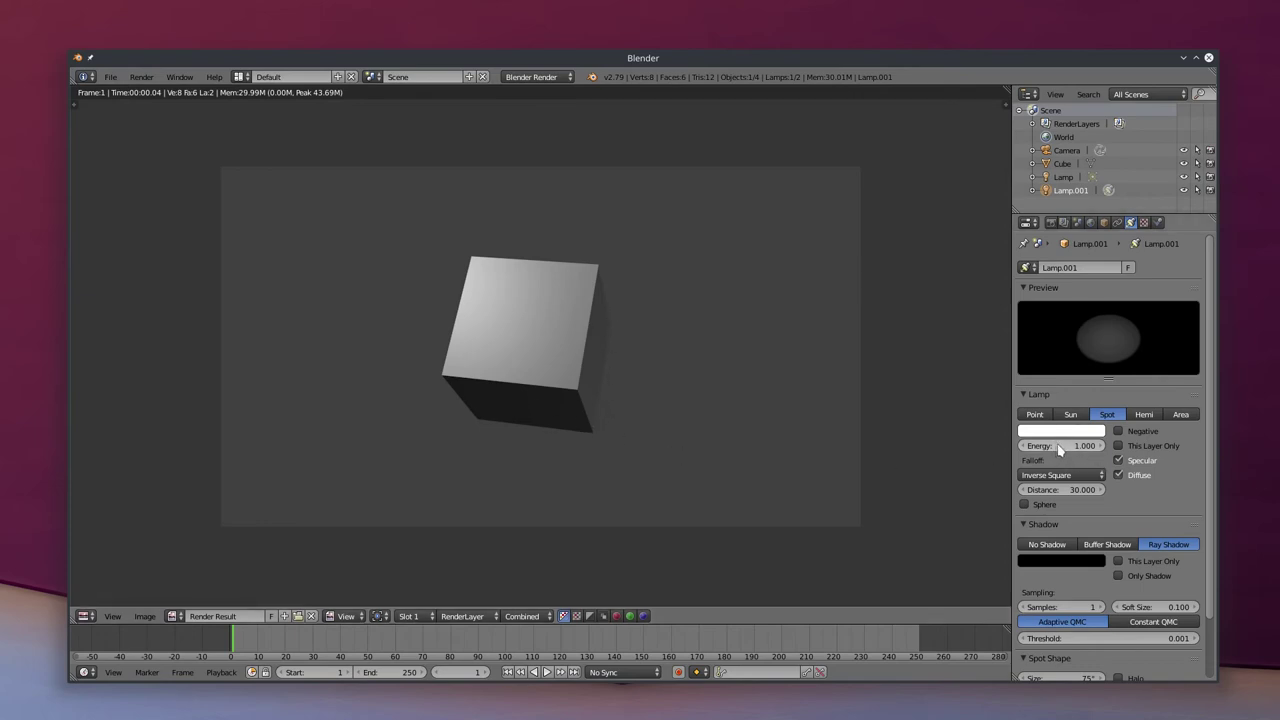
Raise the spot lamp's energy to 5.830, render the image again and close the result
left_click_drag(1060, 453, 1170, 453)
left_click(141, 77)
left_click(171, 91)
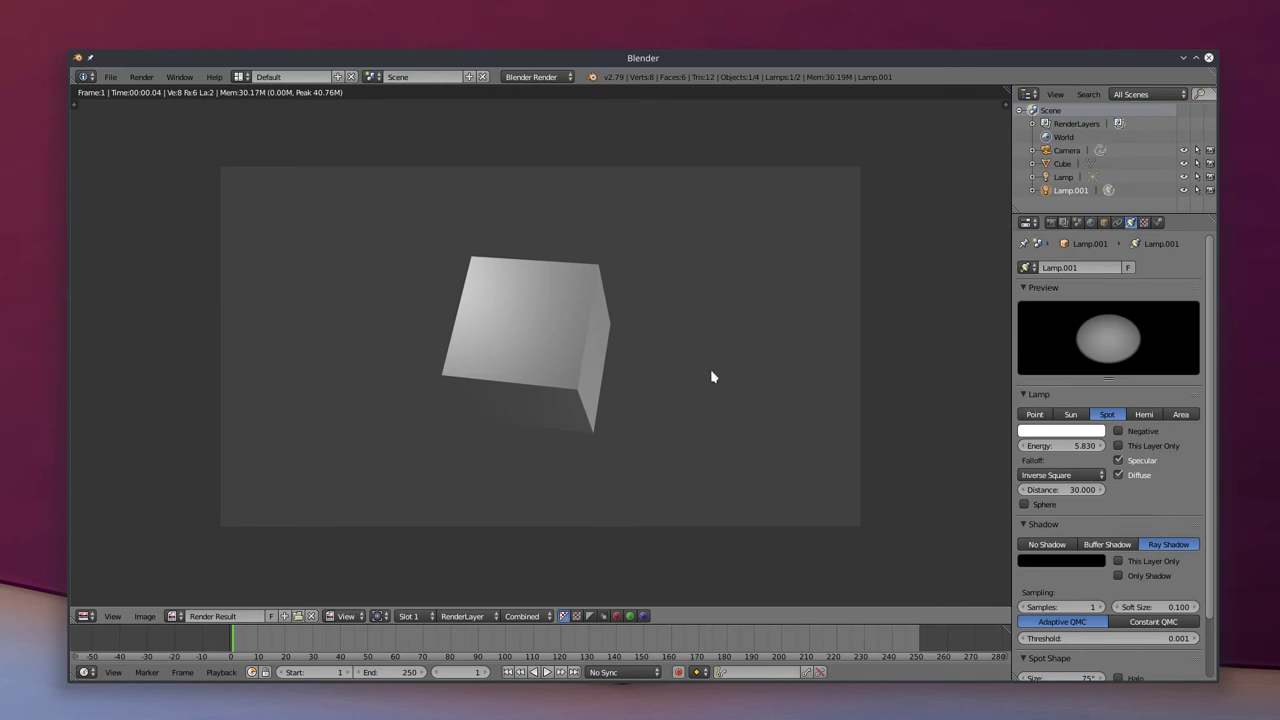
key("Escape")
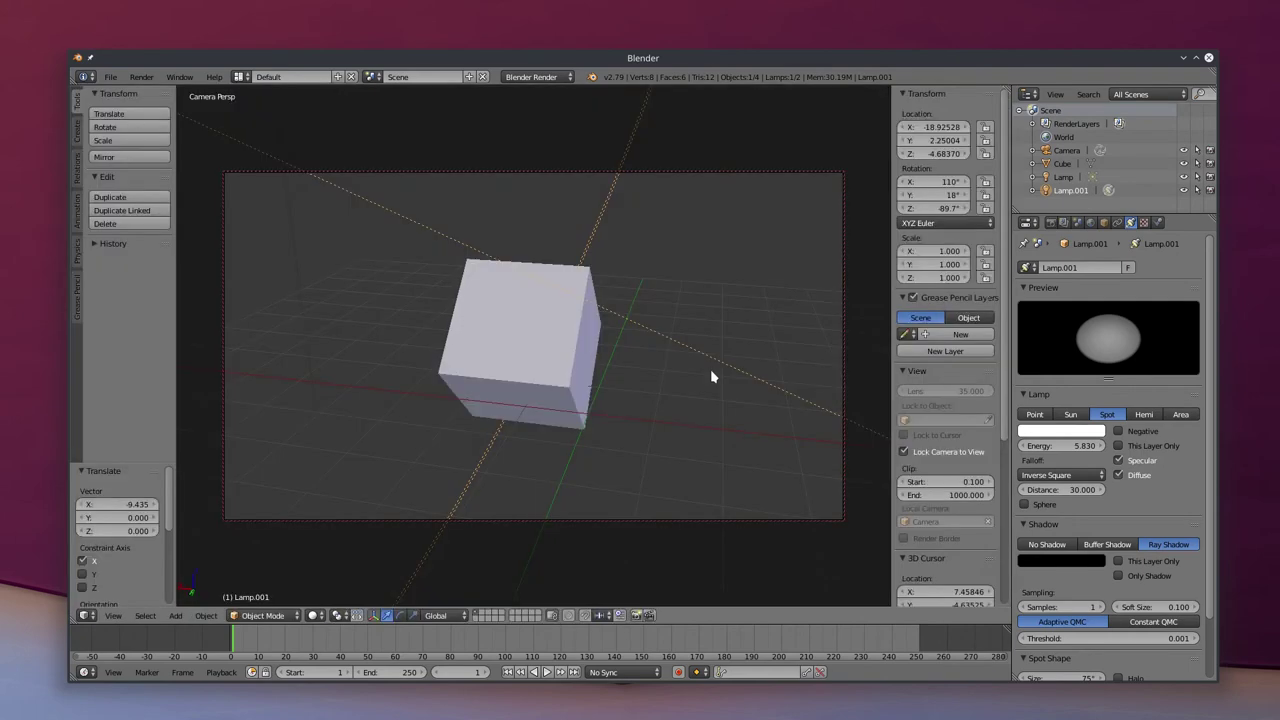
Leave the camera view, place the 3D cursor in empty space above and beside the cube, and add a cone mesh there
key("KP_0")
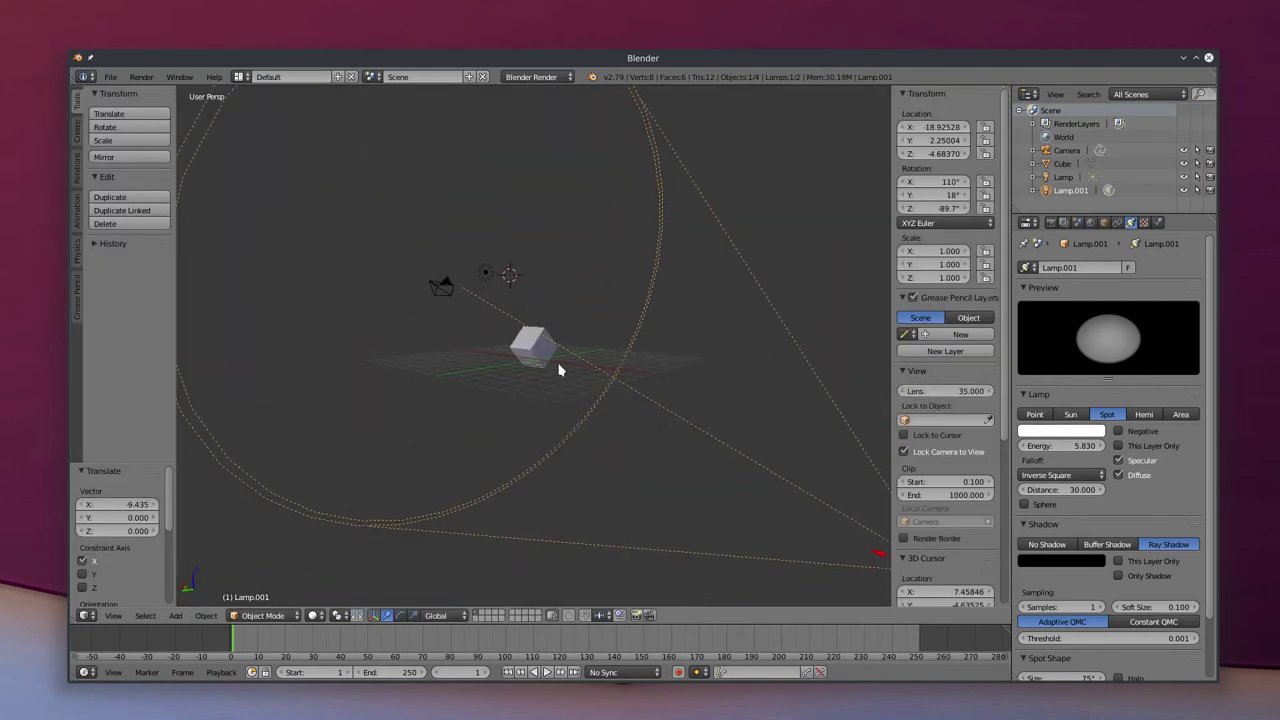
middle_click_drag(535, 372, 583, 271)
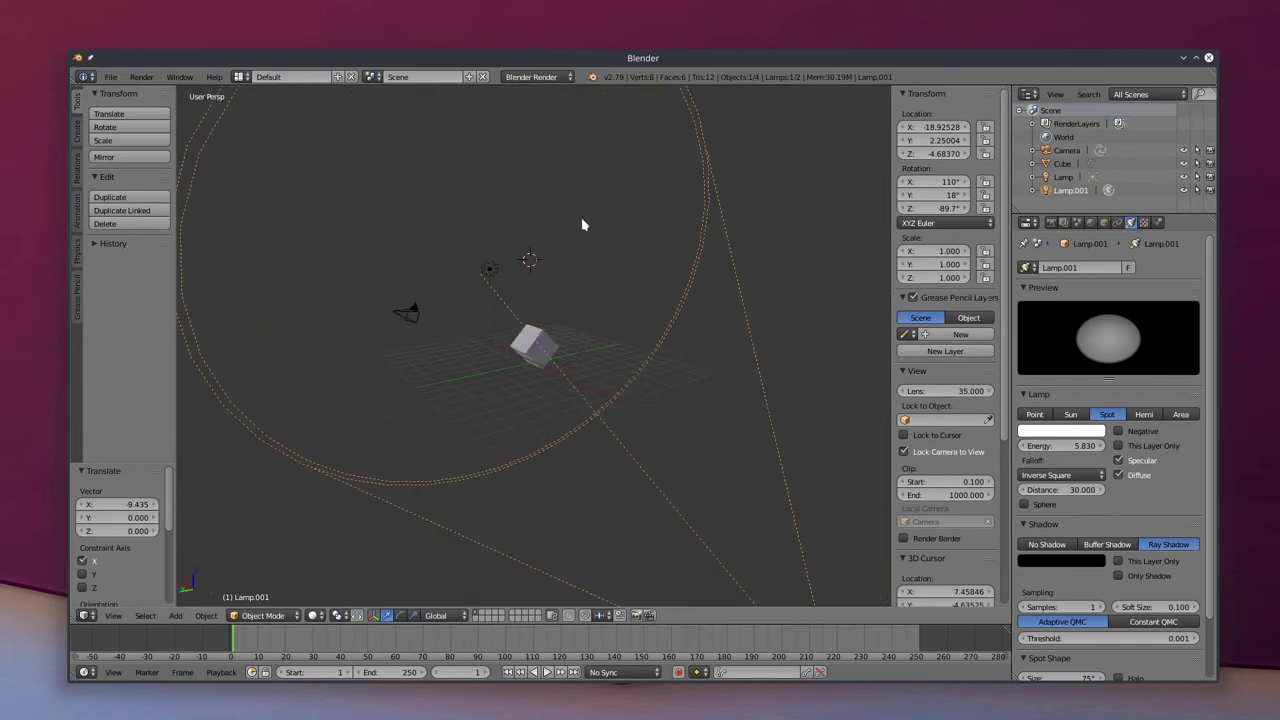
left_click(601, 223)
left_click(613, 267)
key("shift+a")
mouse_move(660, 384)
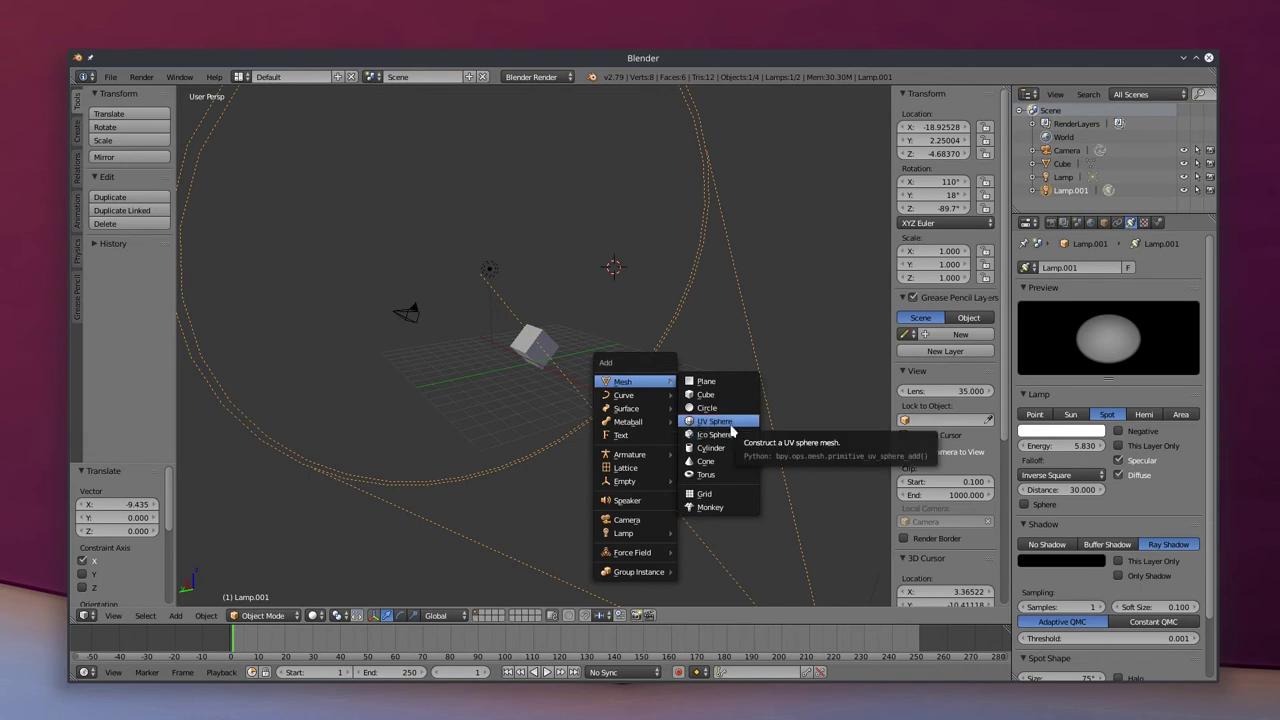
left_click(731, 468)
Move the cone beside the cube to about X -1.75, Y 0.78, Z 1.22
middle_click_drag(700, 406, 633, 297)
left_click_drag(644, 280, 580, 343)
middle_click_drag(580, 343, 503, 373)
left_click_drag(476, 340, 569, 330)
Reframe the camera on the cube and cone, render the image and close the result
key("KP_0")
middle_click_drag(568, 394, 520, 380)
left_click(134, 78)
left_click(160, 93)
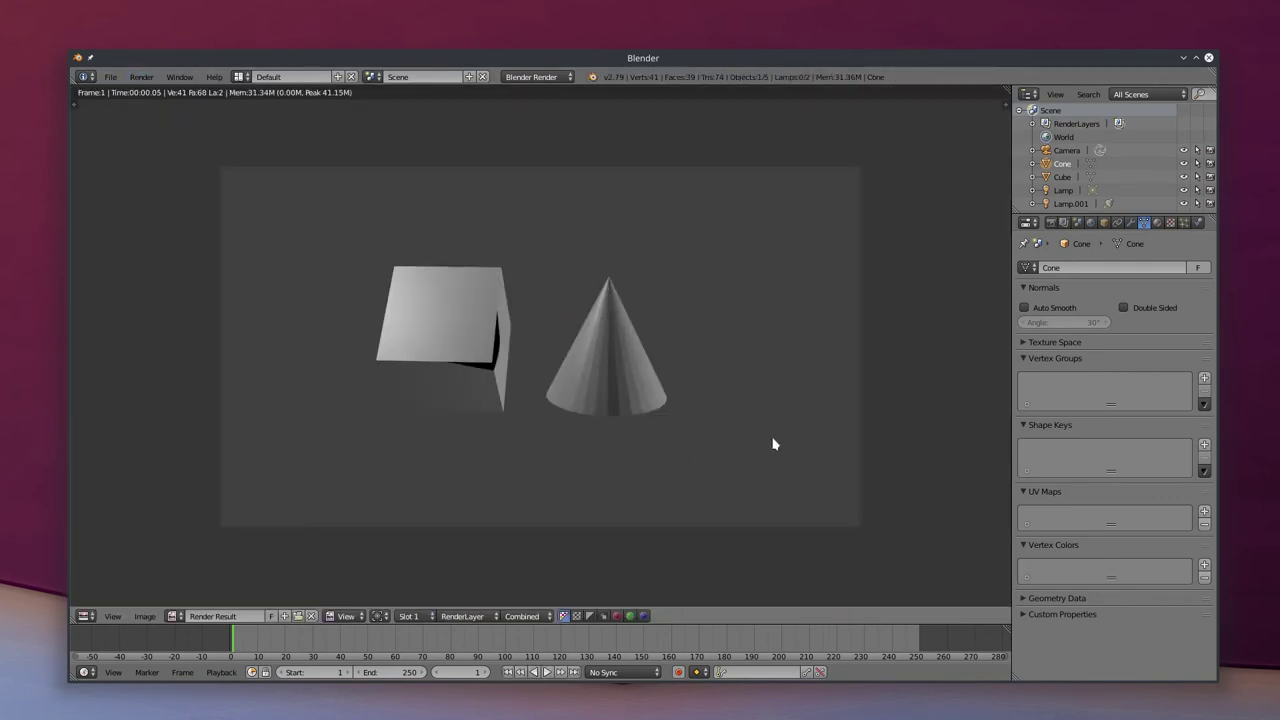
key("Escape")
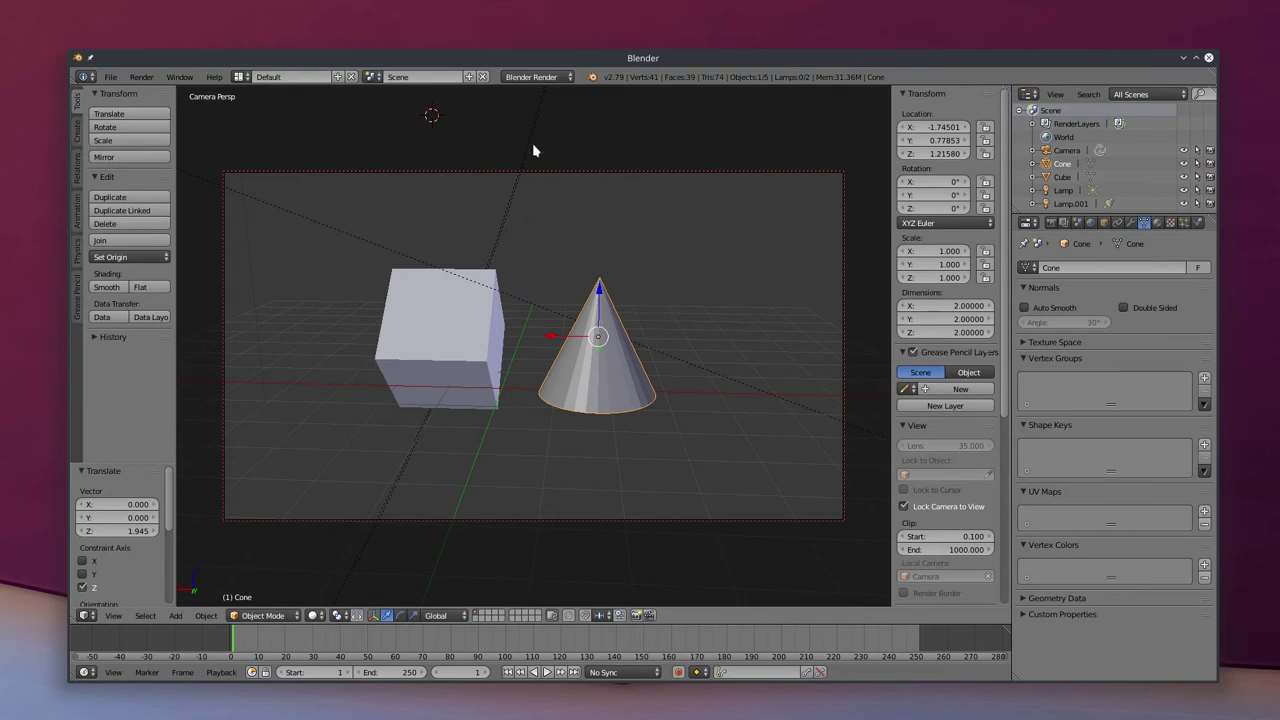
Switch the render engine to Cycles Render and back to Blender Render
left_click(549, 77)
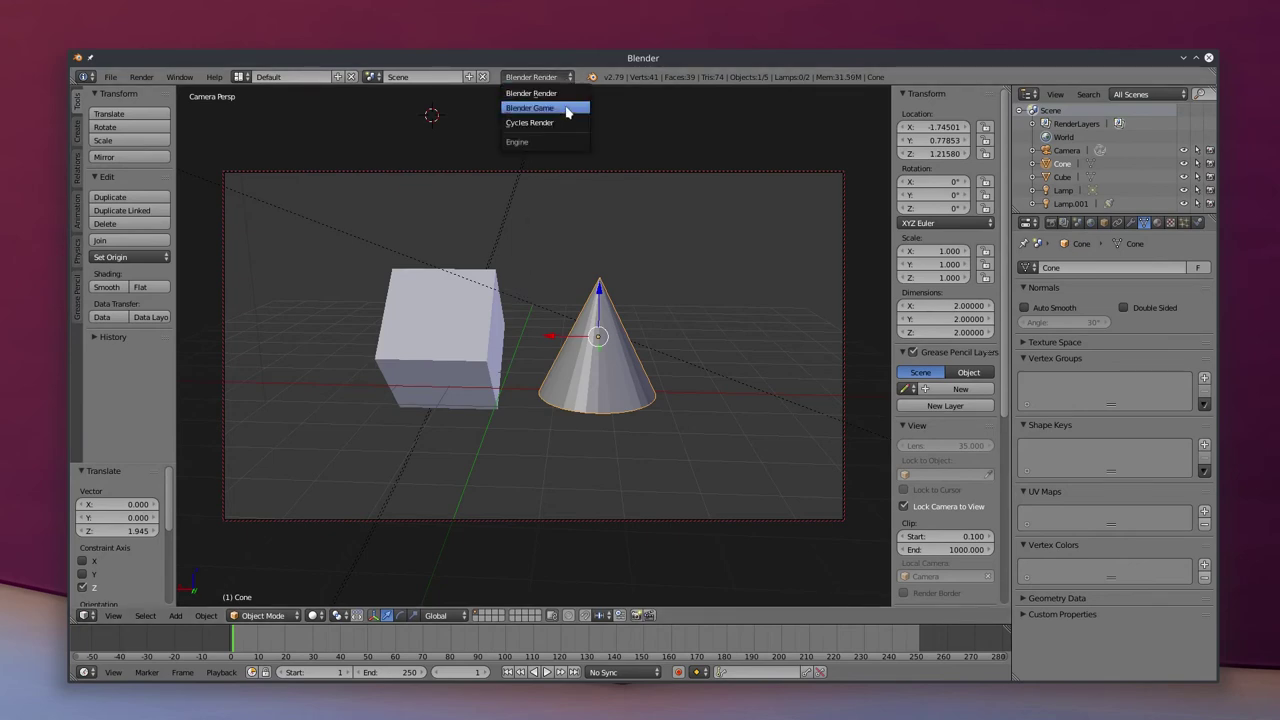
left_click(568, 123)
left_click(565, 78)
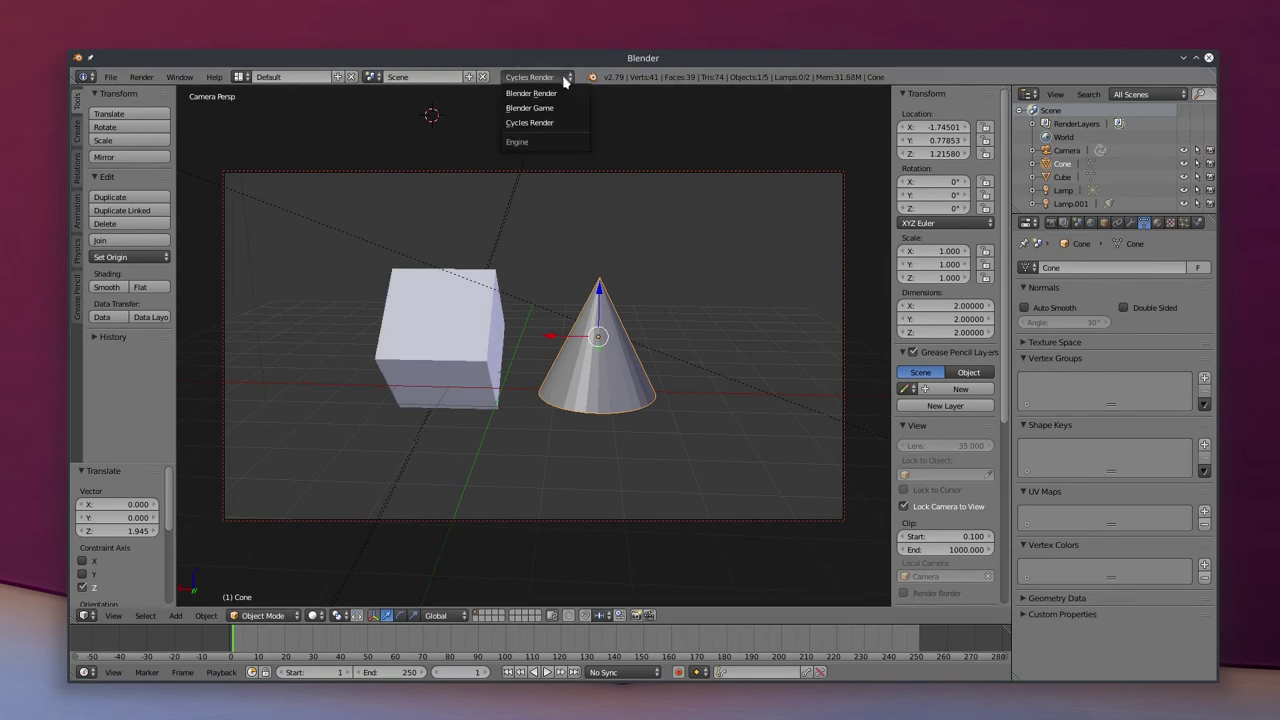
left_click(575, 94)
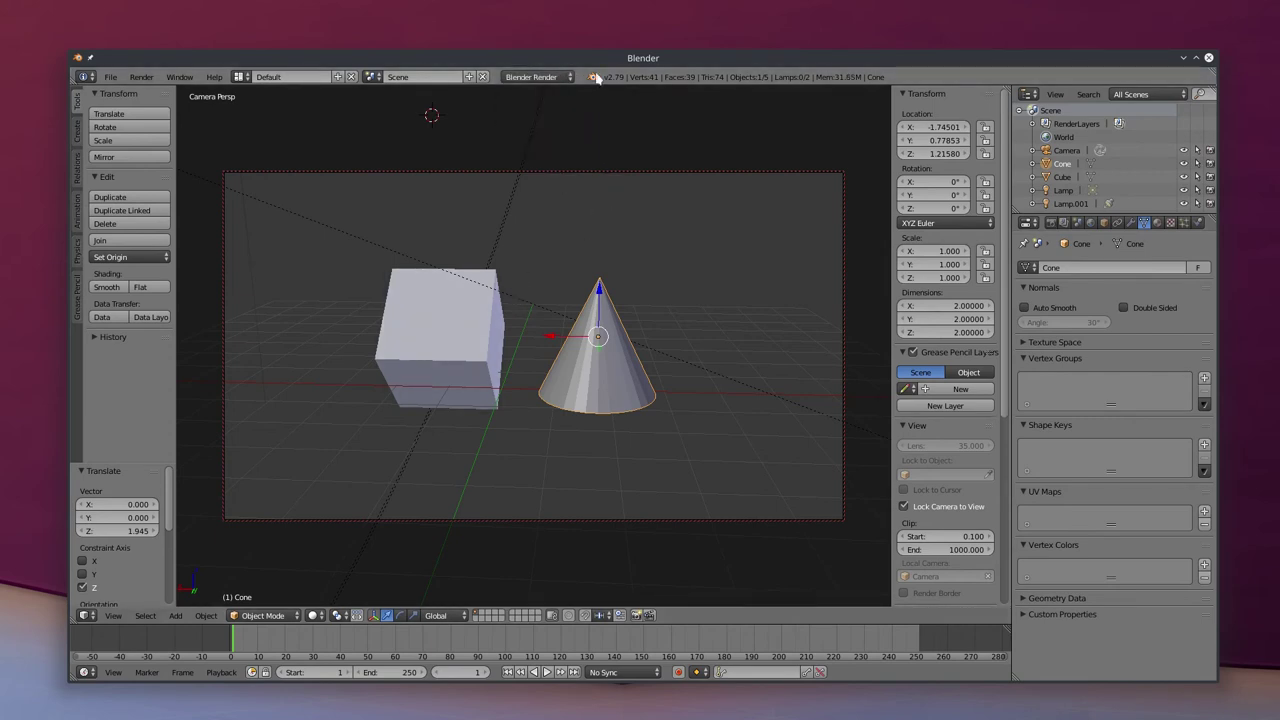
left_click(560, 78)
left_click(565, 123)
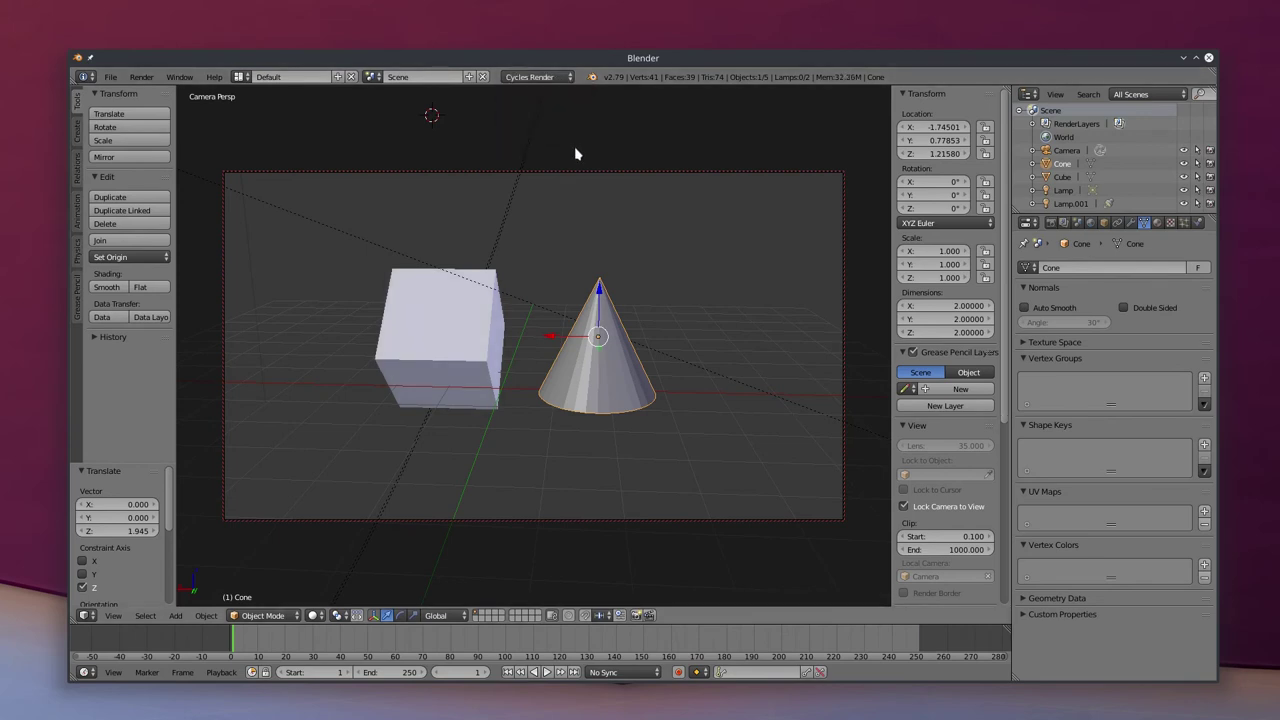
left_click(558, 79)
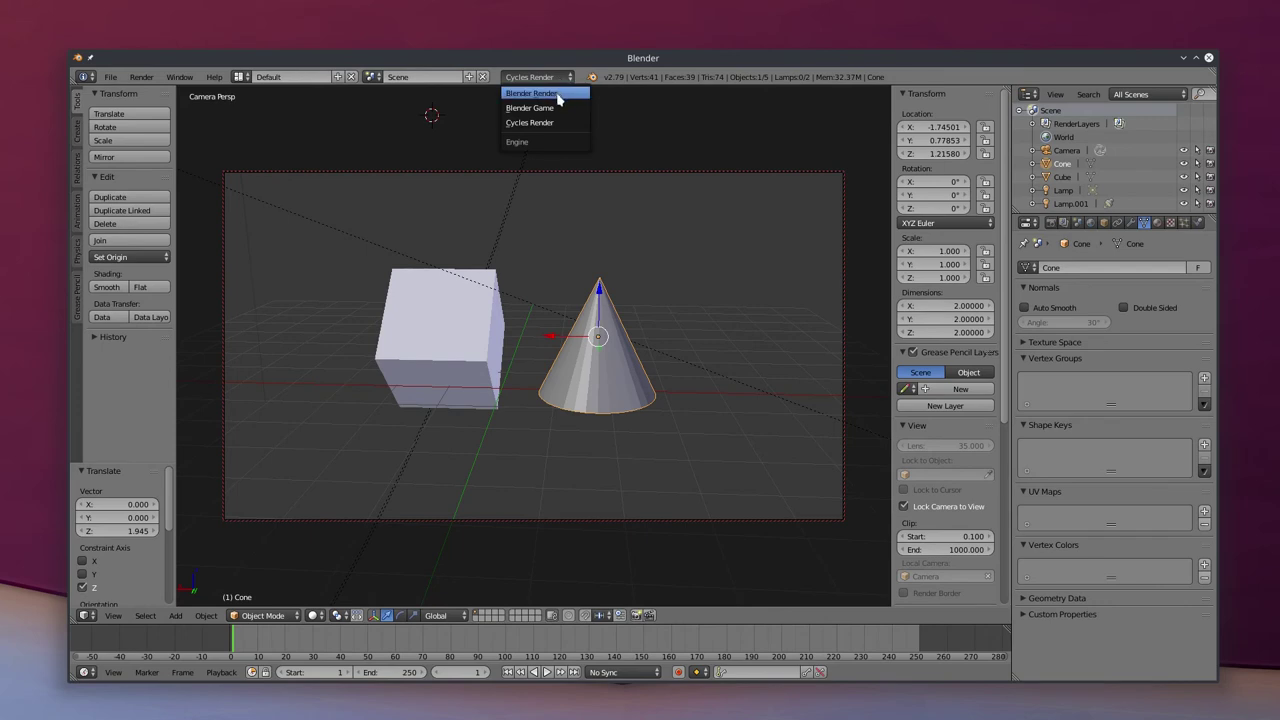
left_click(559, 94)
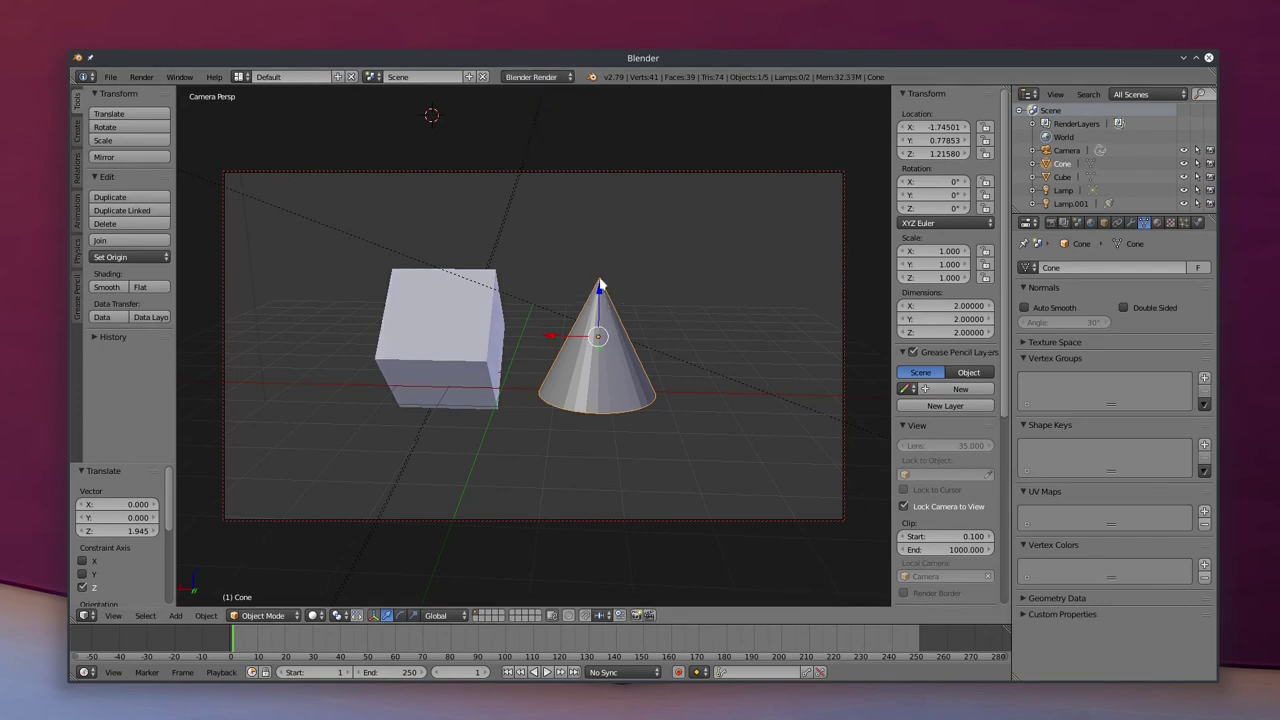
left_click(559, 77)
left_click(558, 80)
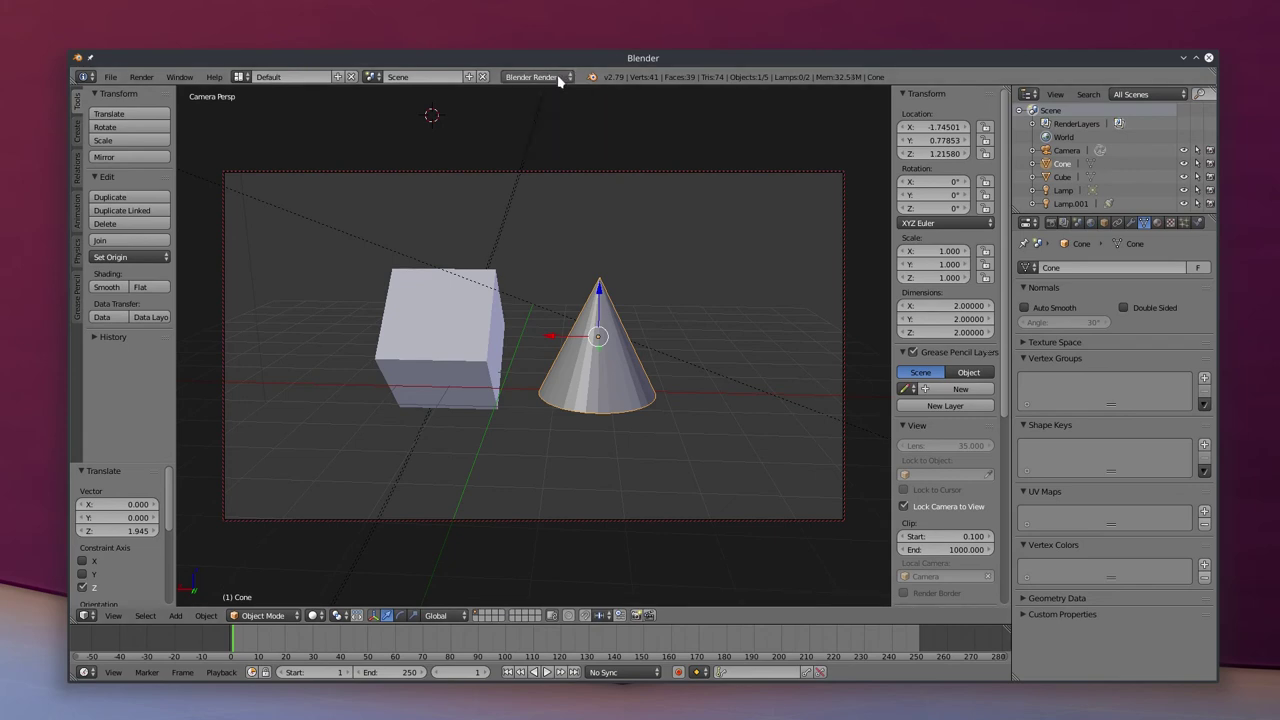
Select the cube, reselect the cone, and look at the texture settings before returning to the cone's material settings
right_click(495, 337)
right_click(616, 345)
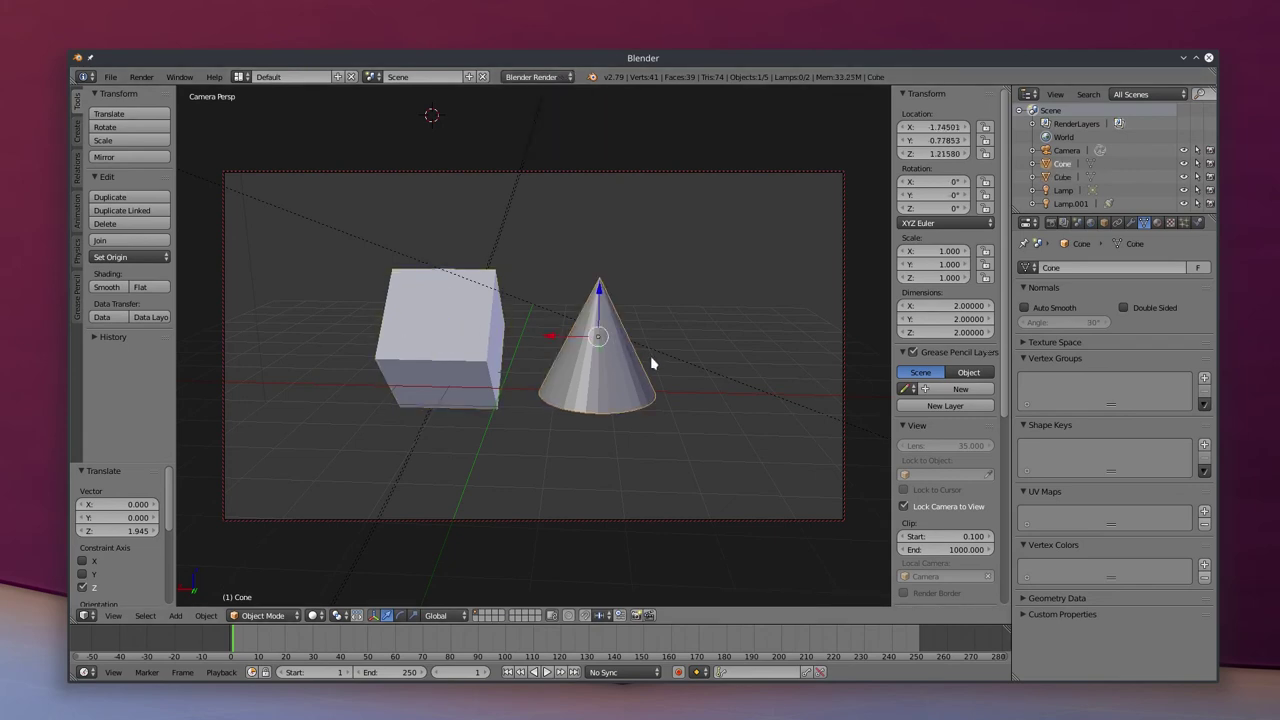
right_click(585, 367)
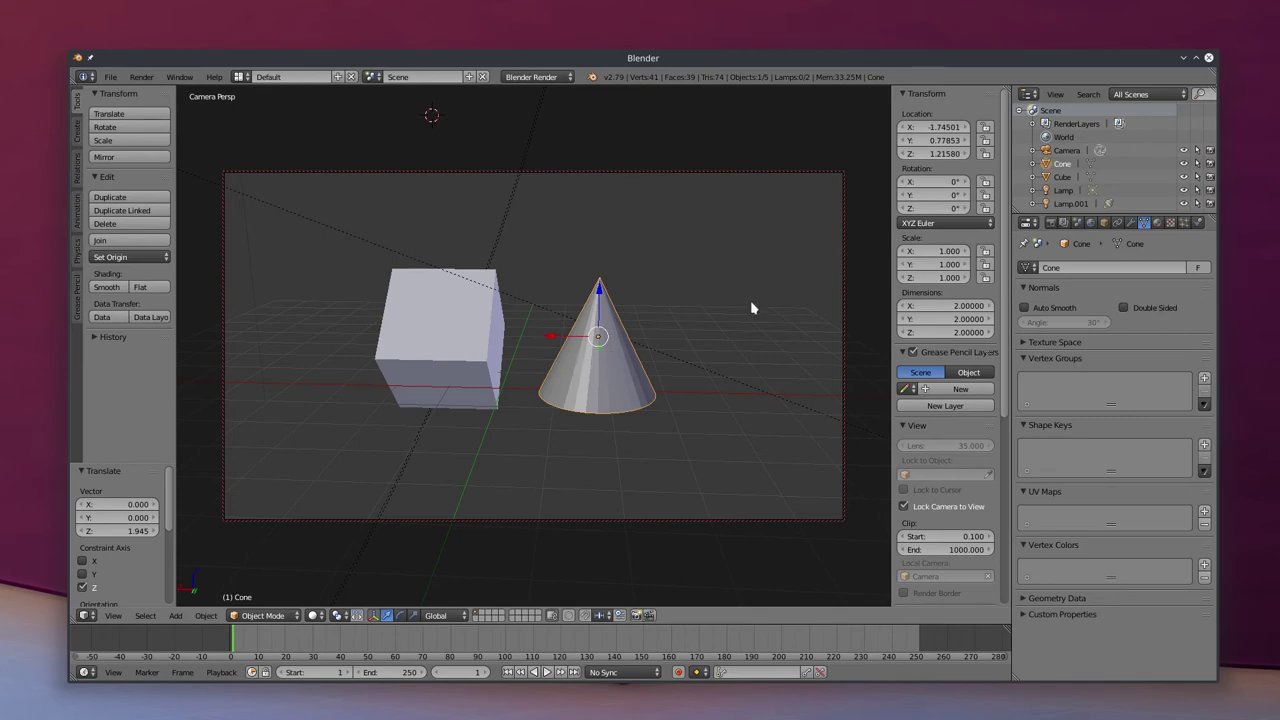
left_click(1158, 223)
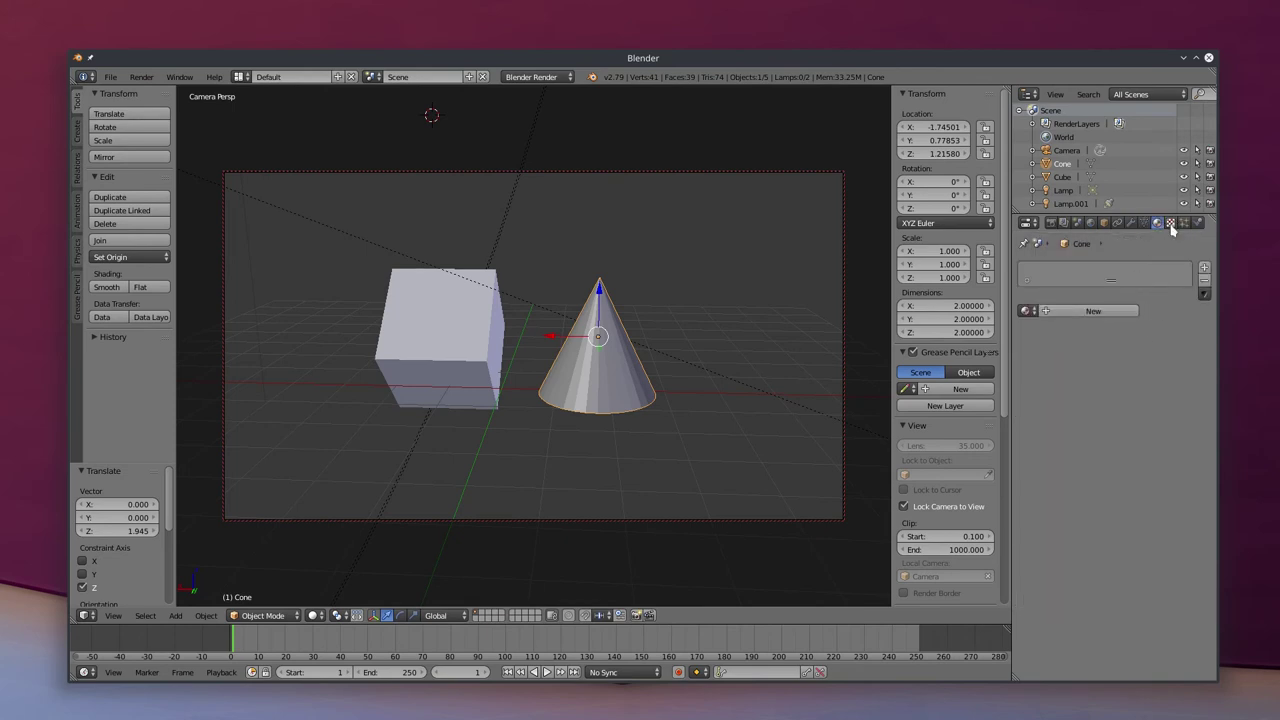
left_click(1171, 223)
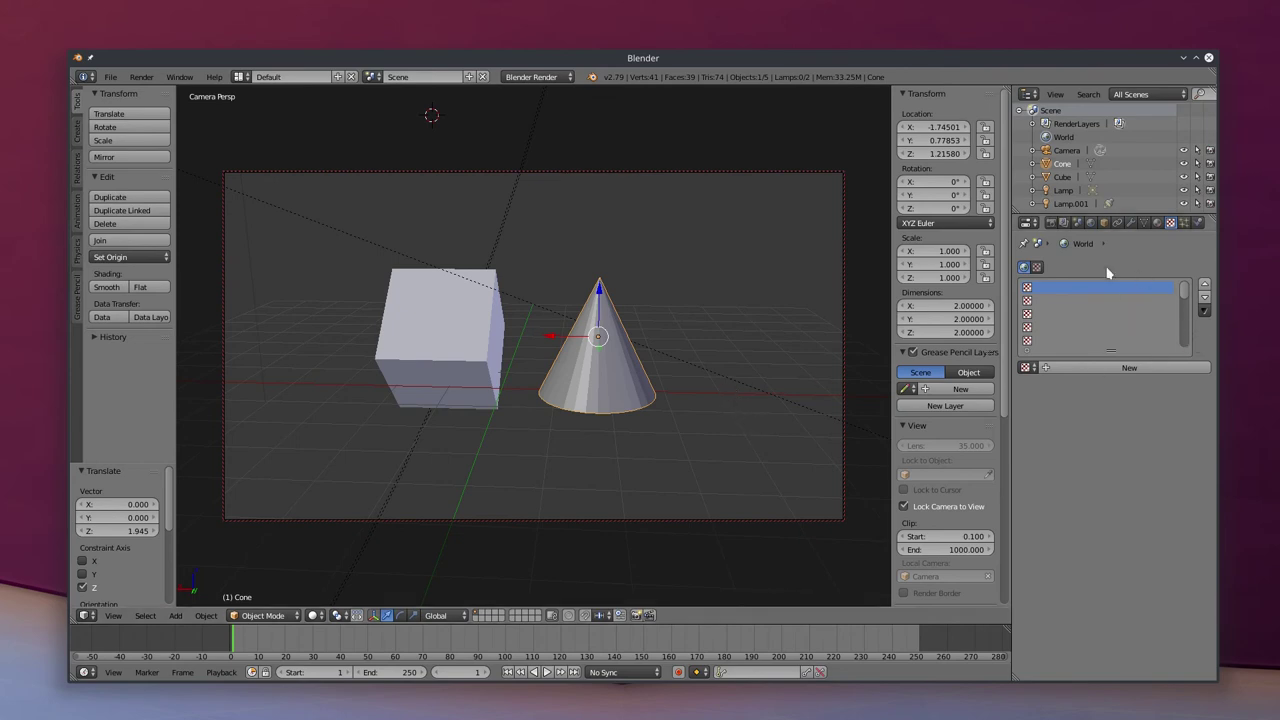
left_click(1157, 224)
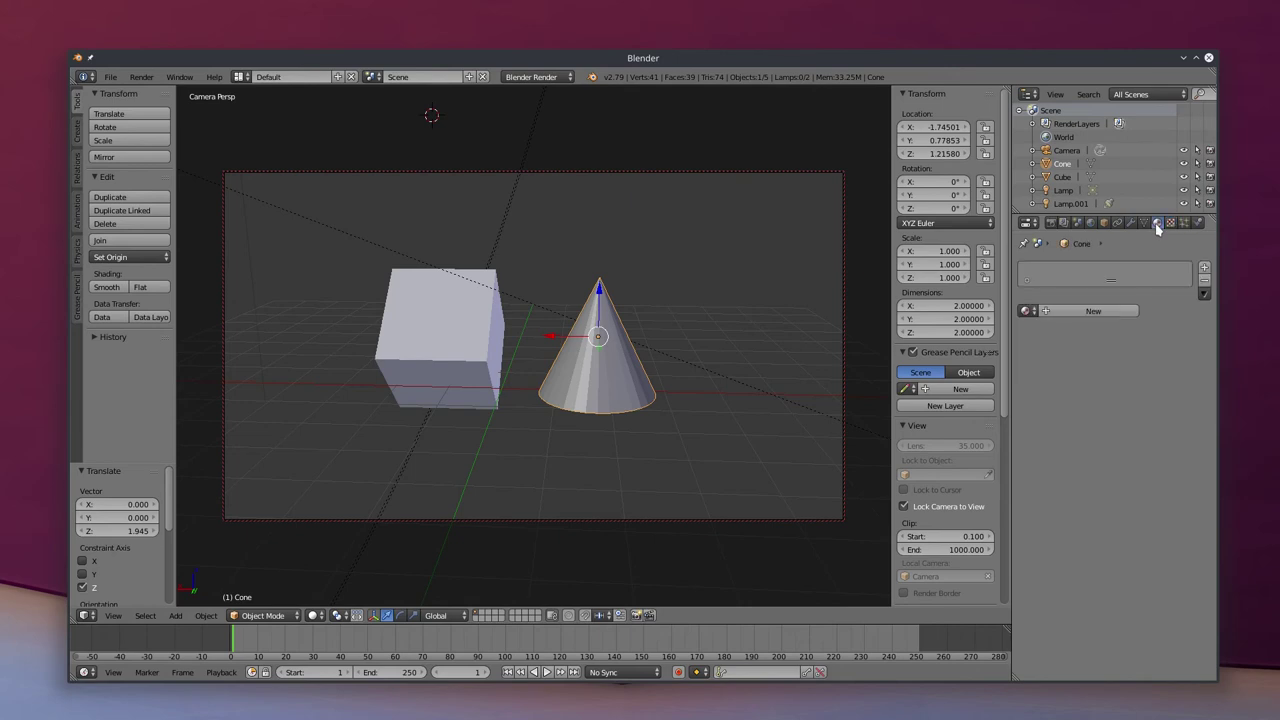
Give the cone a new material and set its diffuse color to dark red, about R 0.429, G 0.031, B 0.031
left_click(1097, 311)
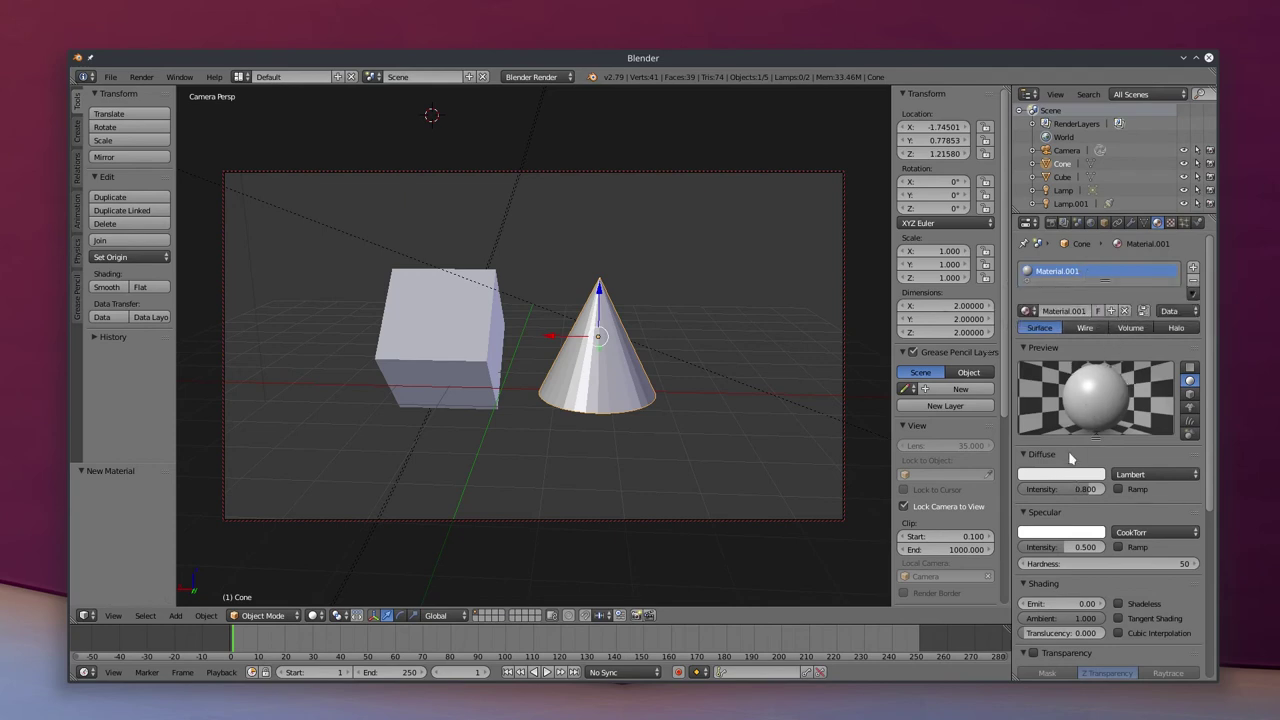
left_click_drag(1211, 436, 1206, 480)
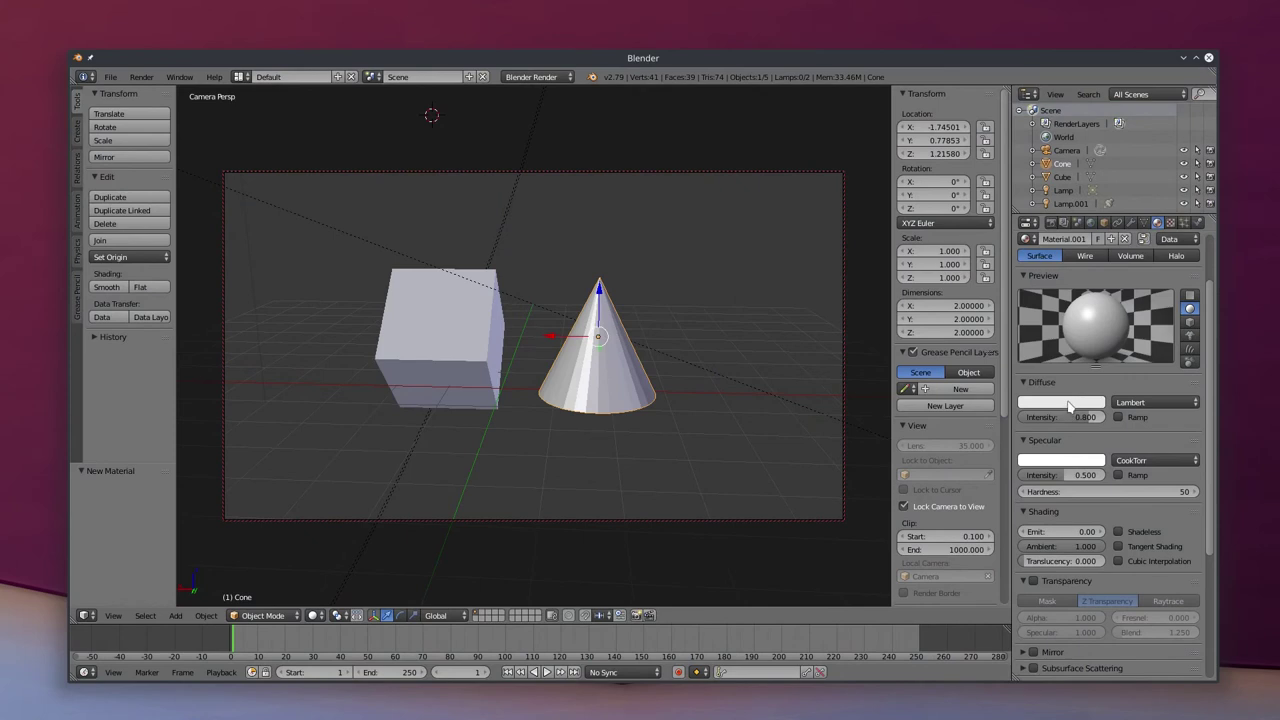
left_click(1069, 405)
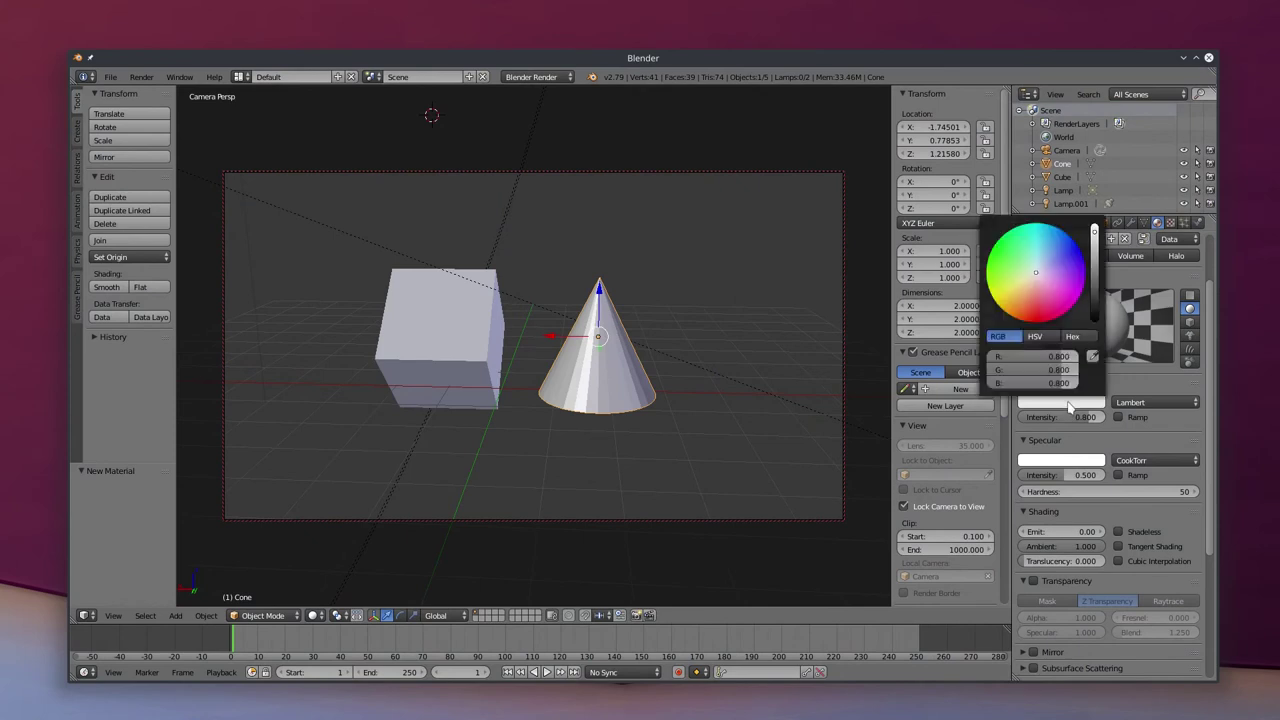
left_click(1041, 292)
left_click_drag(1041, 292, 1035, 276)
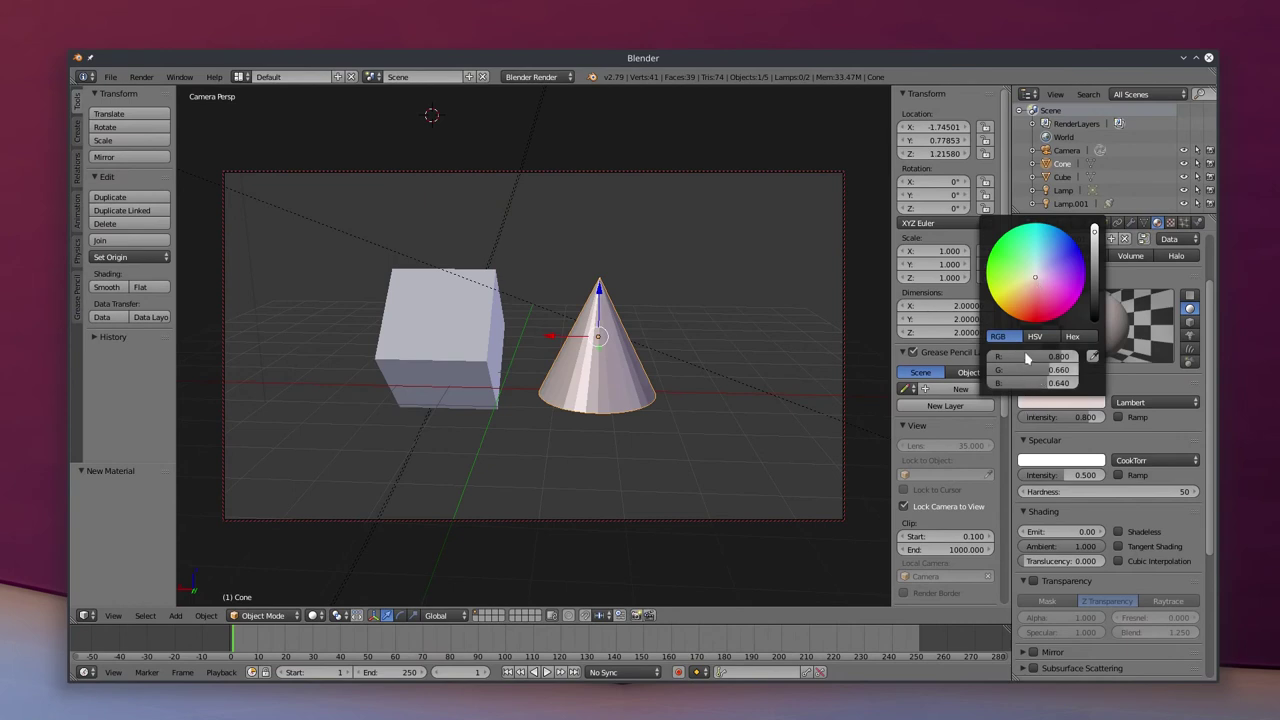
left_click_drag(1035, 276, 1035, 309)
mouse_move(1095, 266)
left_mouse_down()
mouse_move(1095, 295)
mouse_move(1095, 255)
left_mouse_up()
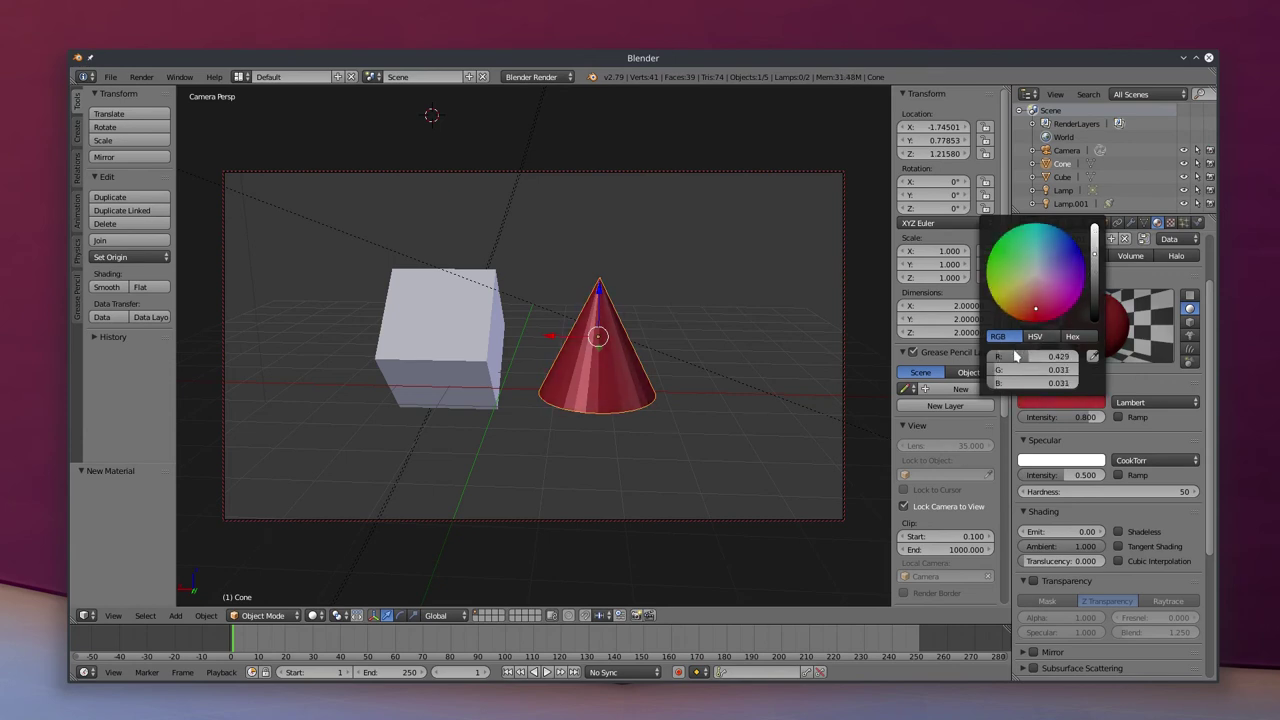
View the cone's diffuse color as HSV and hex values, and return to the RGB values
left_click(1034, 340)
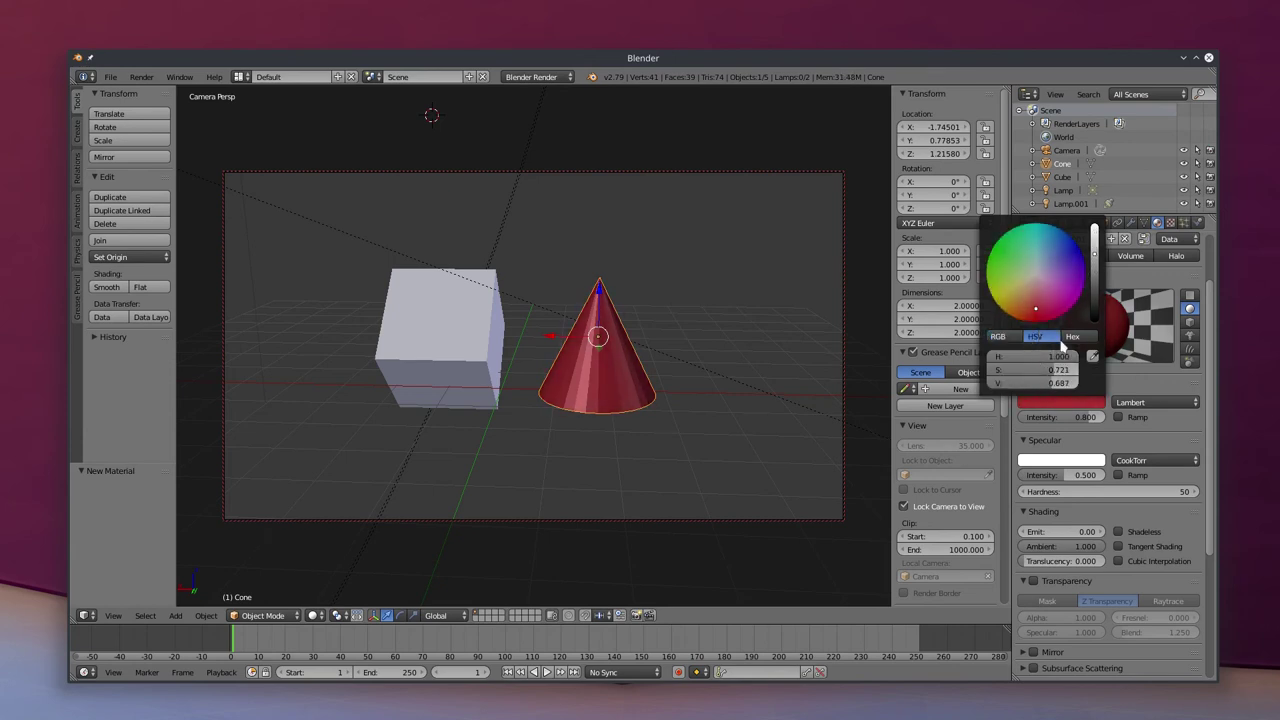
left_click(1072, 337)
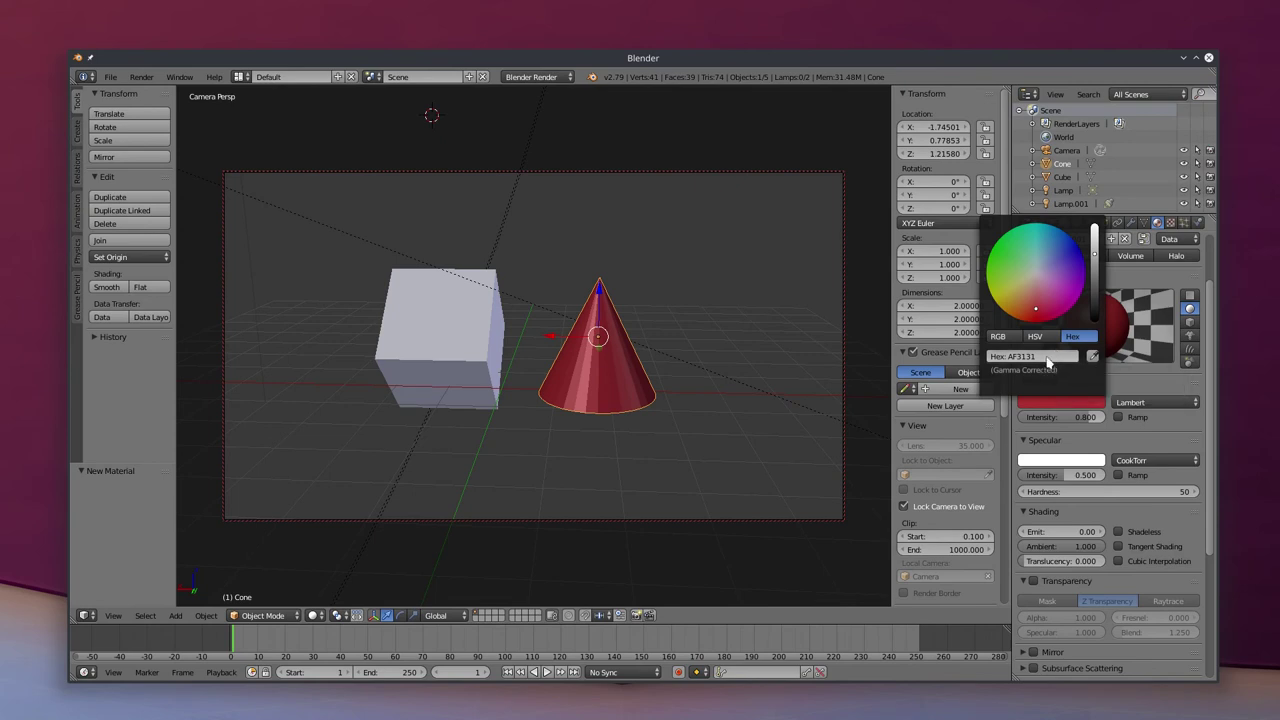
left_click(998, 338)
Select the cube and change its material's diffuse color to bright green
right_click(479, 345)
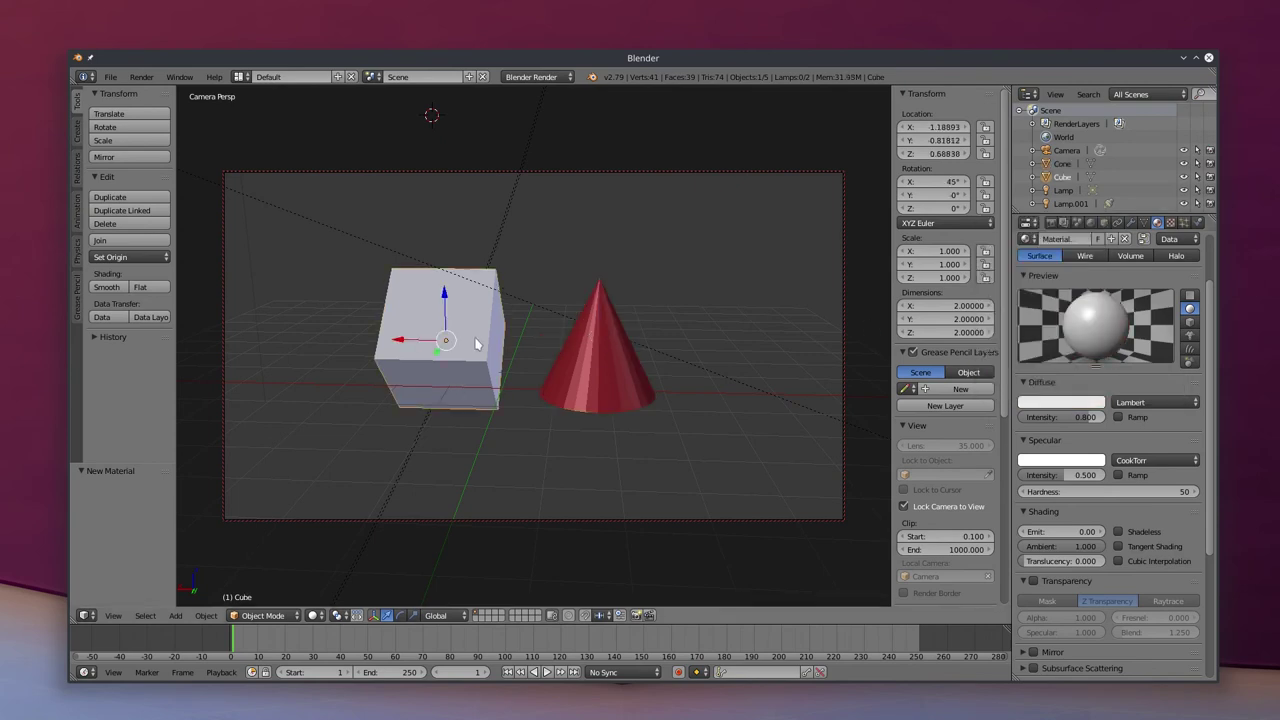
left_click(1043, 407)
left_click_drag(1043, 276, 1006, 261)
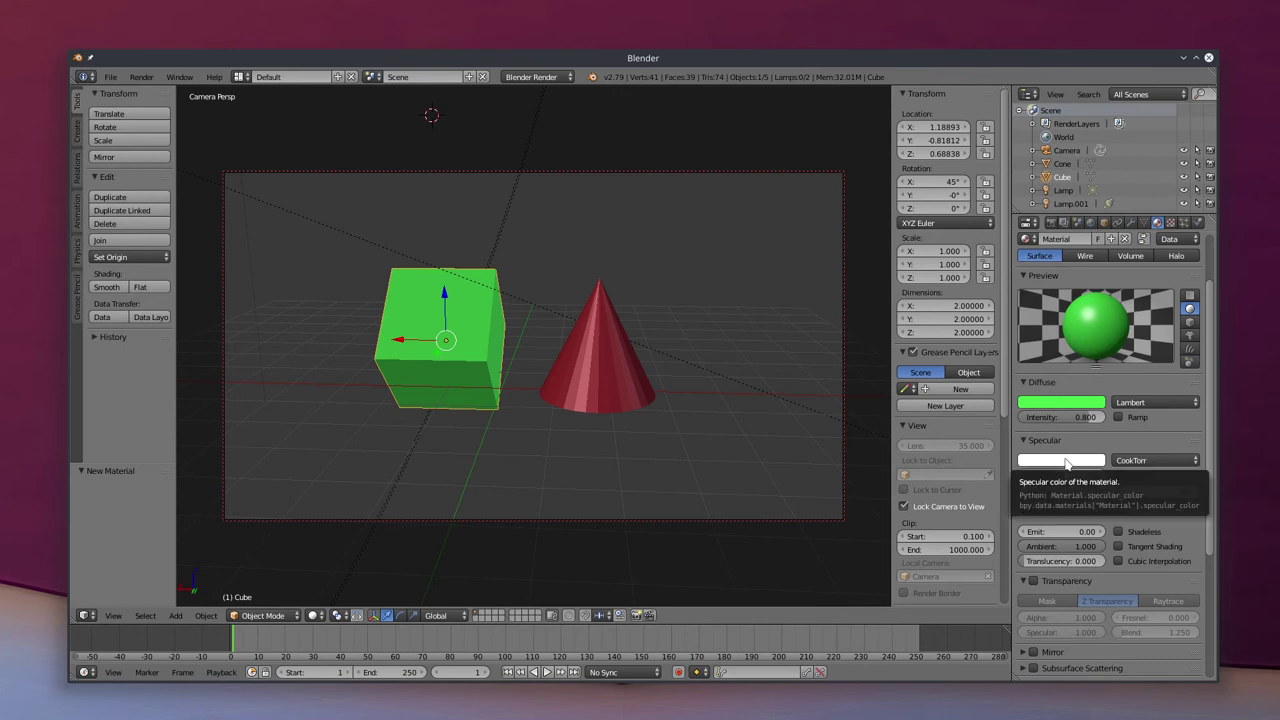
Look at the color setting of the first lamp, reselect the cone and look through its material settings
left_click(1062, 190)
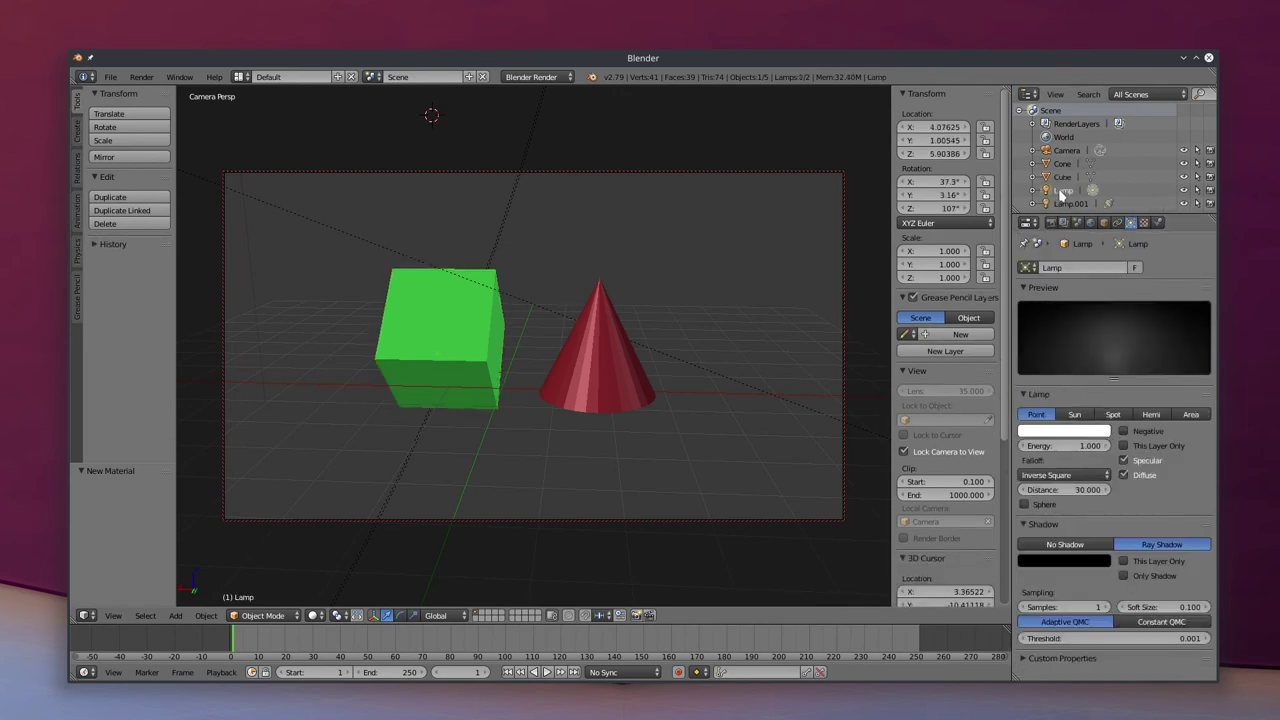
left_click(1042, 434)
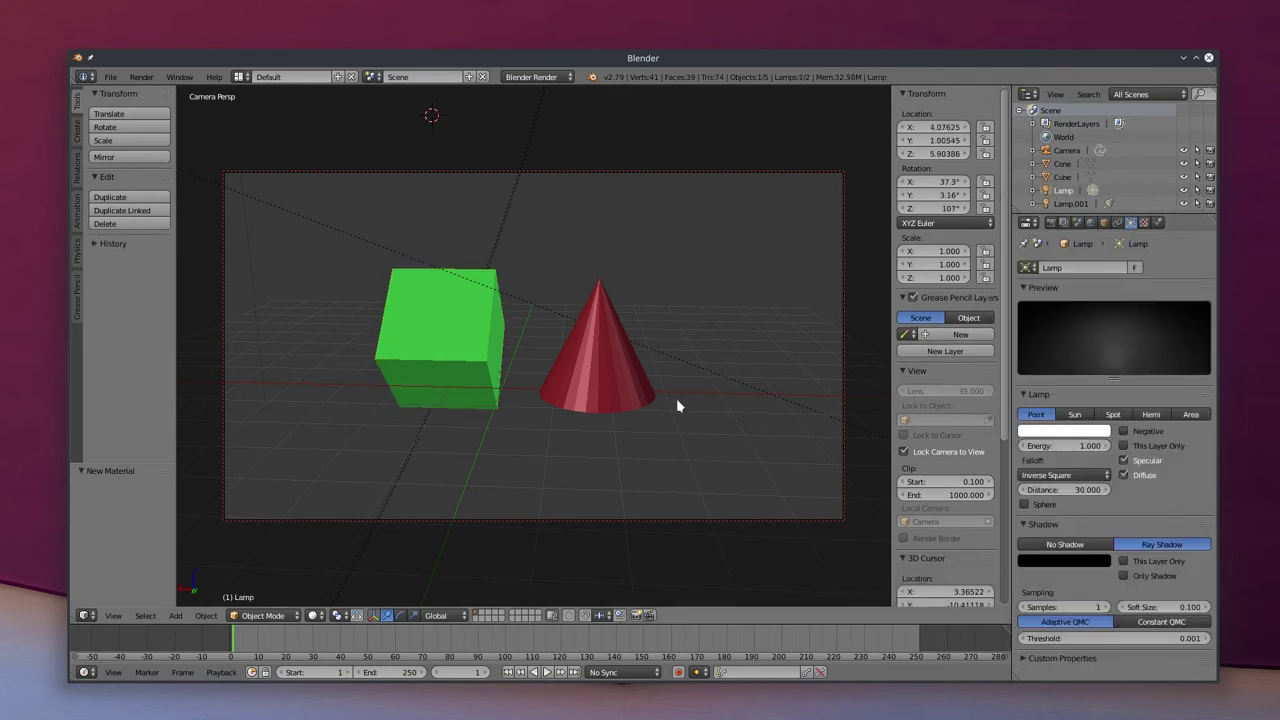
right_click(608, 337)
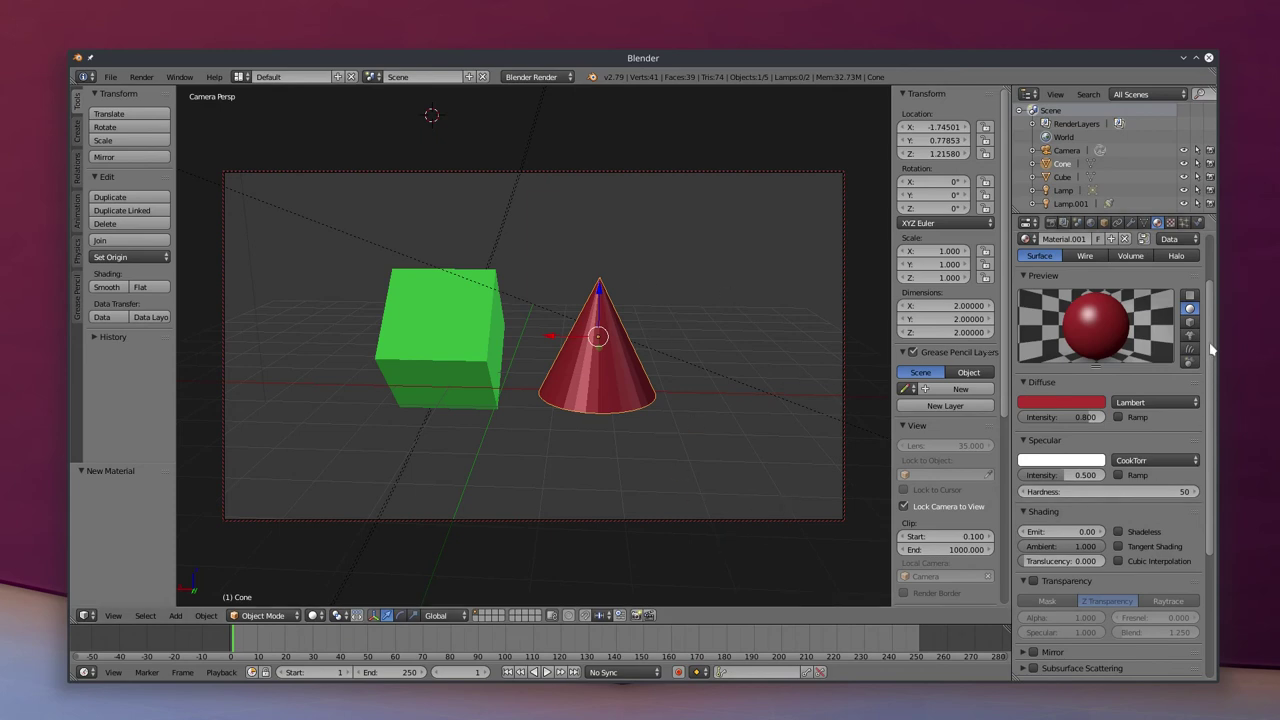
scroll(1198, 414, "down", 3)
scroll(1198, 414, "down", 2)
scroll(1191, 472, "up", 8)
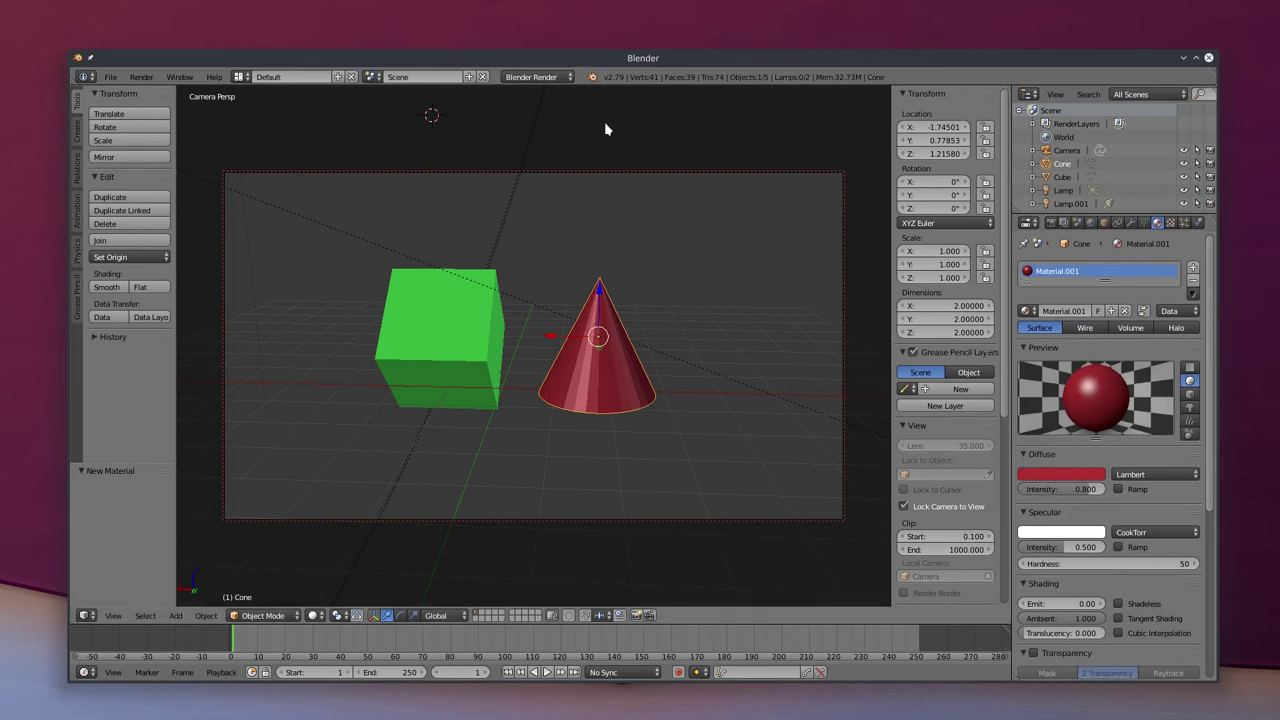
Look at the render engine choice, render the image with Blender Render and close the result
left_click(552, 77)
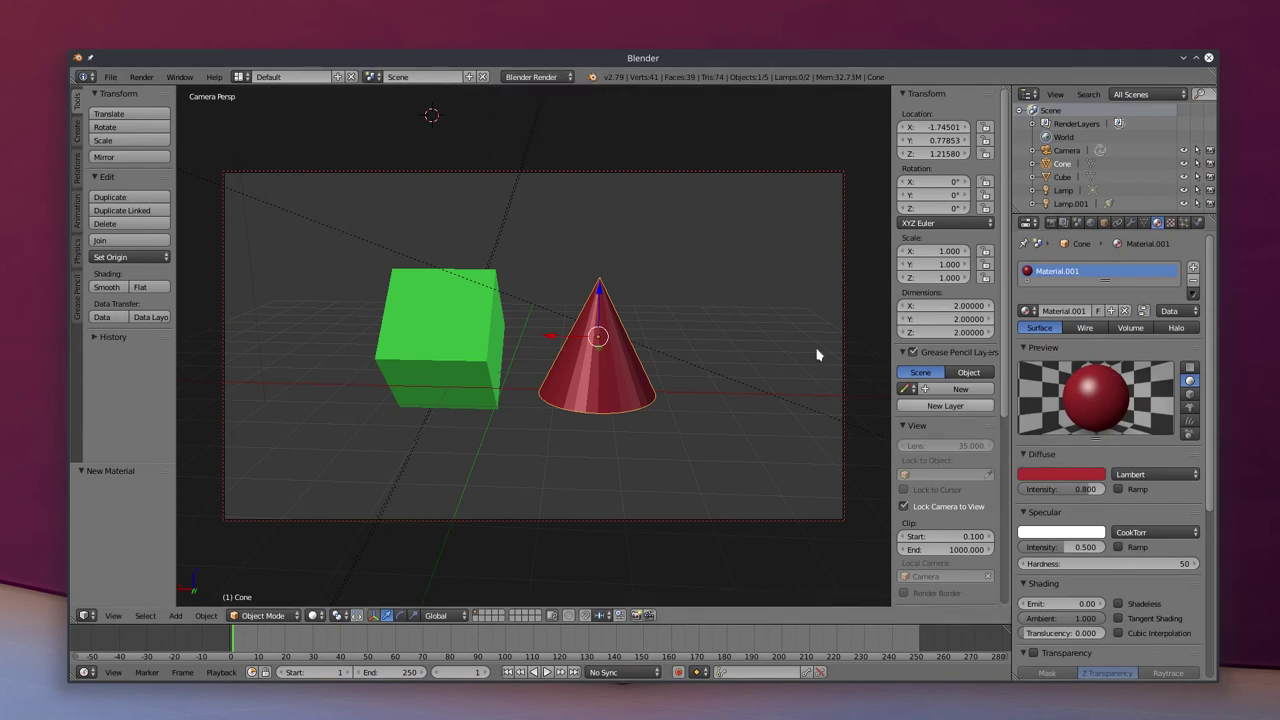
left_click(520, 78)
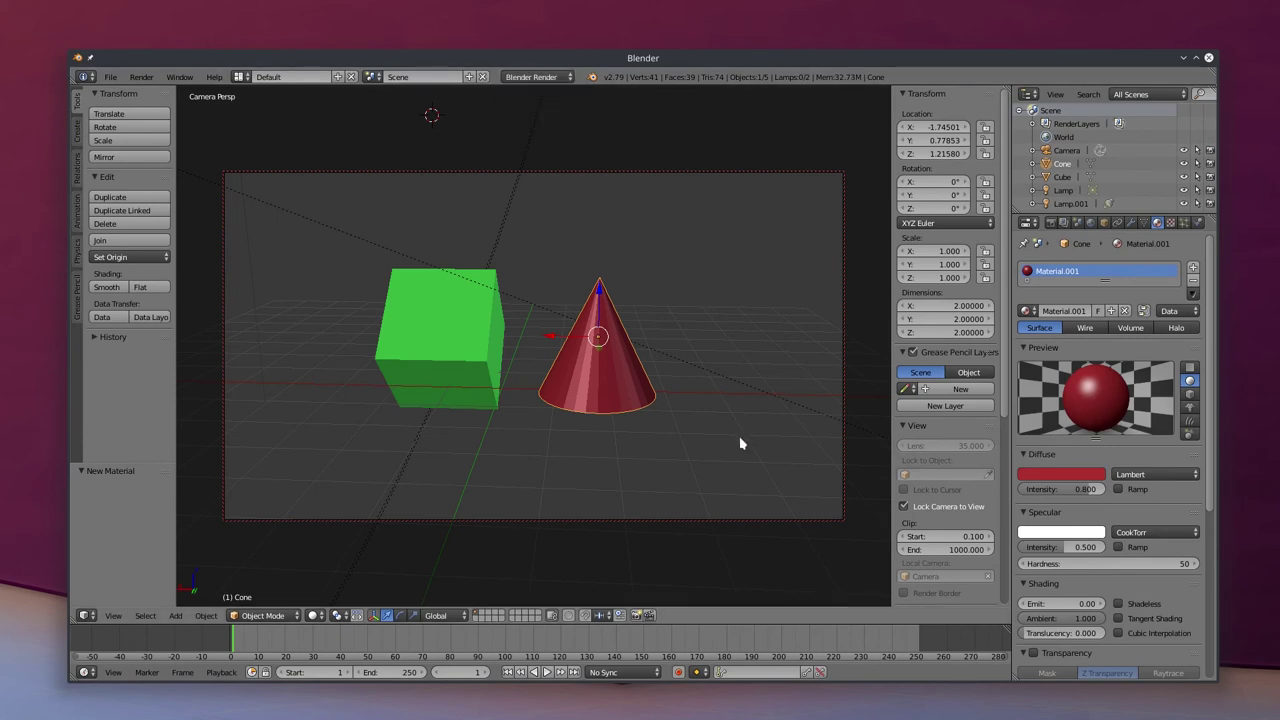
left_click(139, 79)
left_click(150, 93)
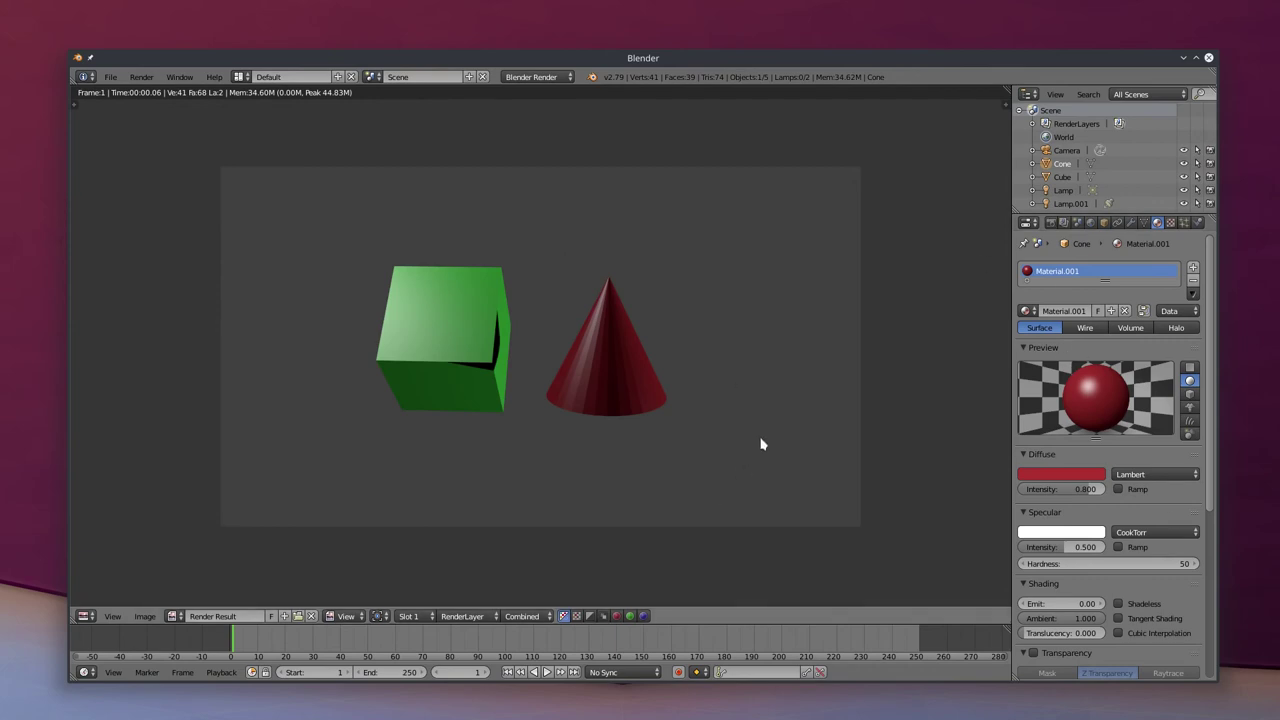
key("Escape")
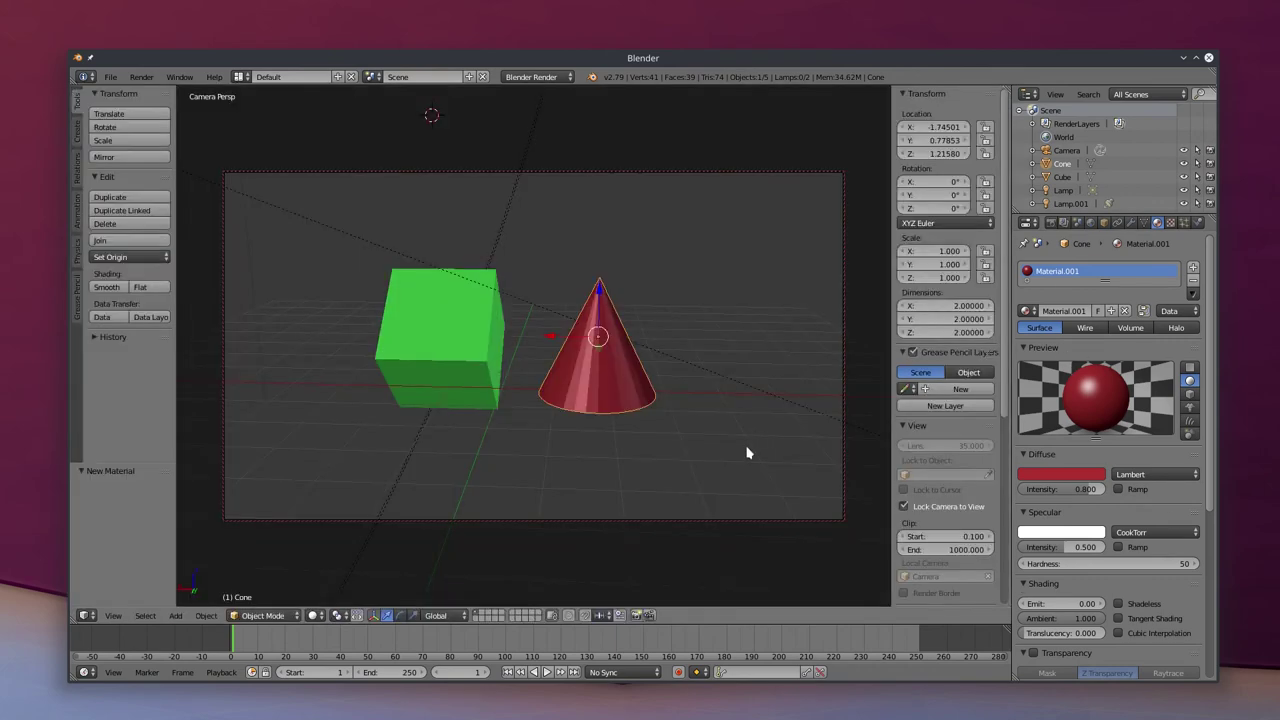
Leave the camera view and add a text object at the 3D cursor
key("KP_0")
middle_click_drag(610, 340, 535, 421)
key("shift+a")
mouse_move(529, 401)
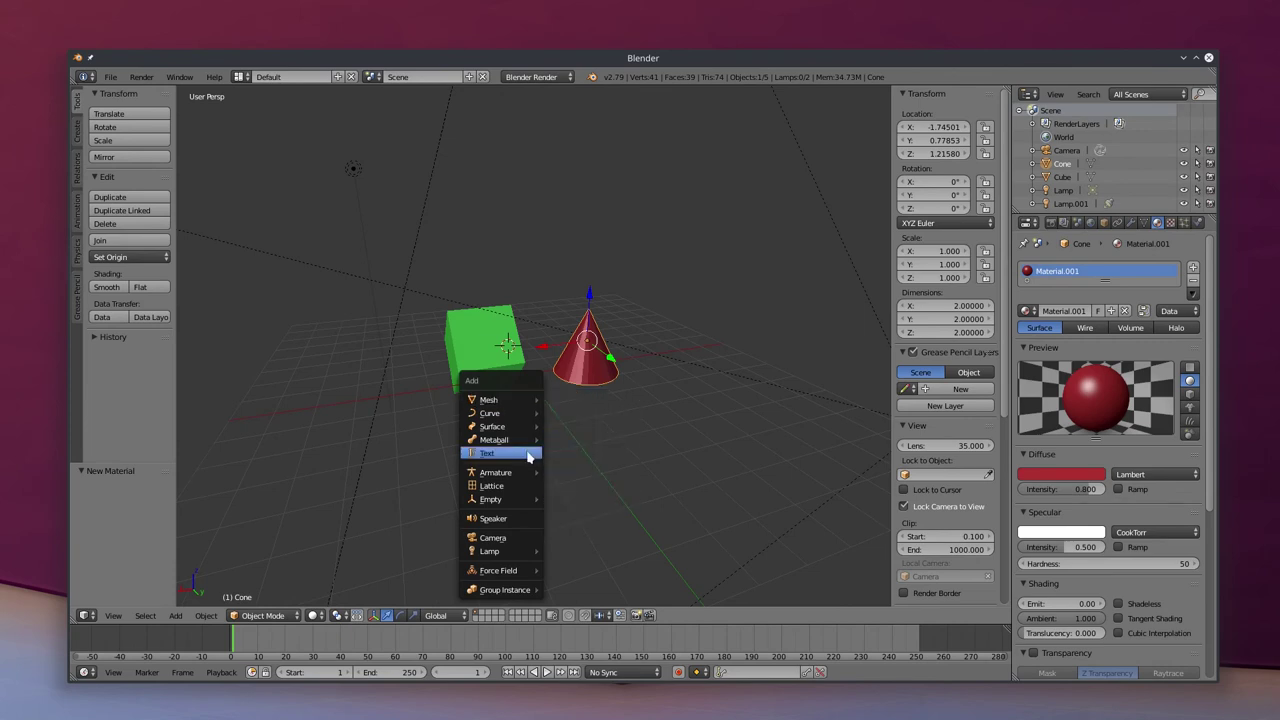
left_click(526, 452)
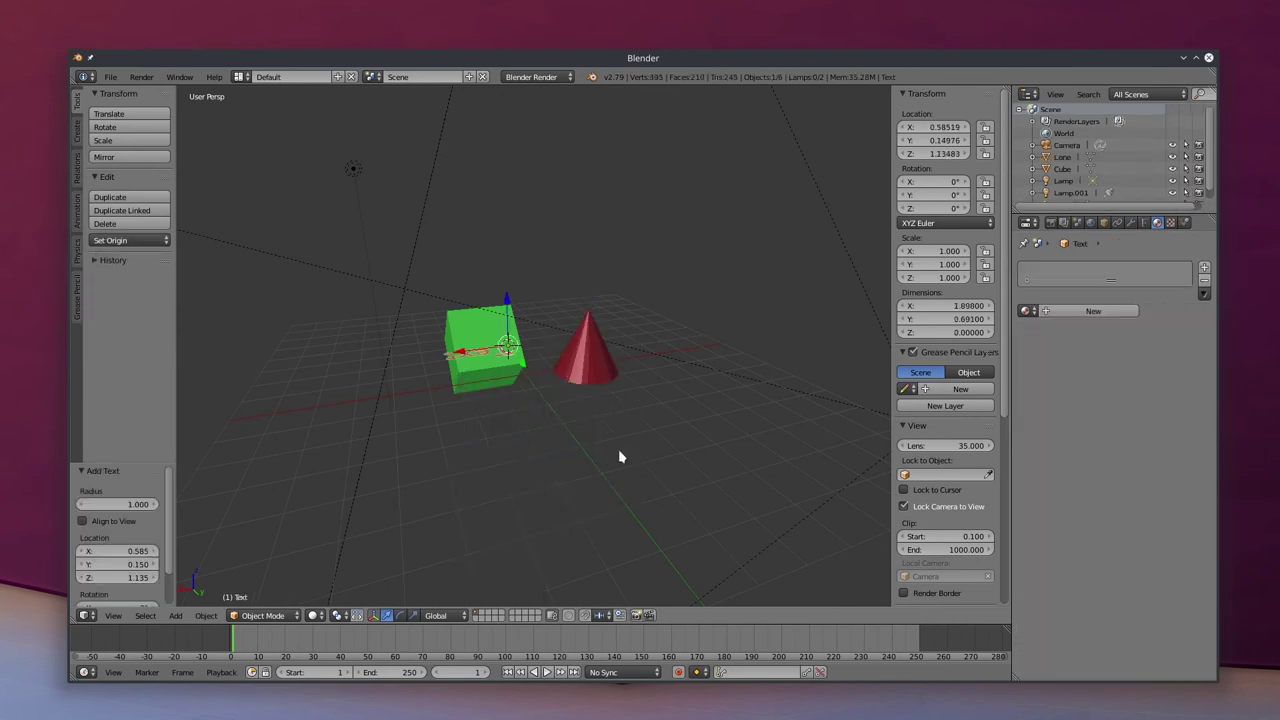
Move the text object off the cube to about X 0.62, Y 1.29, Z 1.23
key("KP_Decimal")
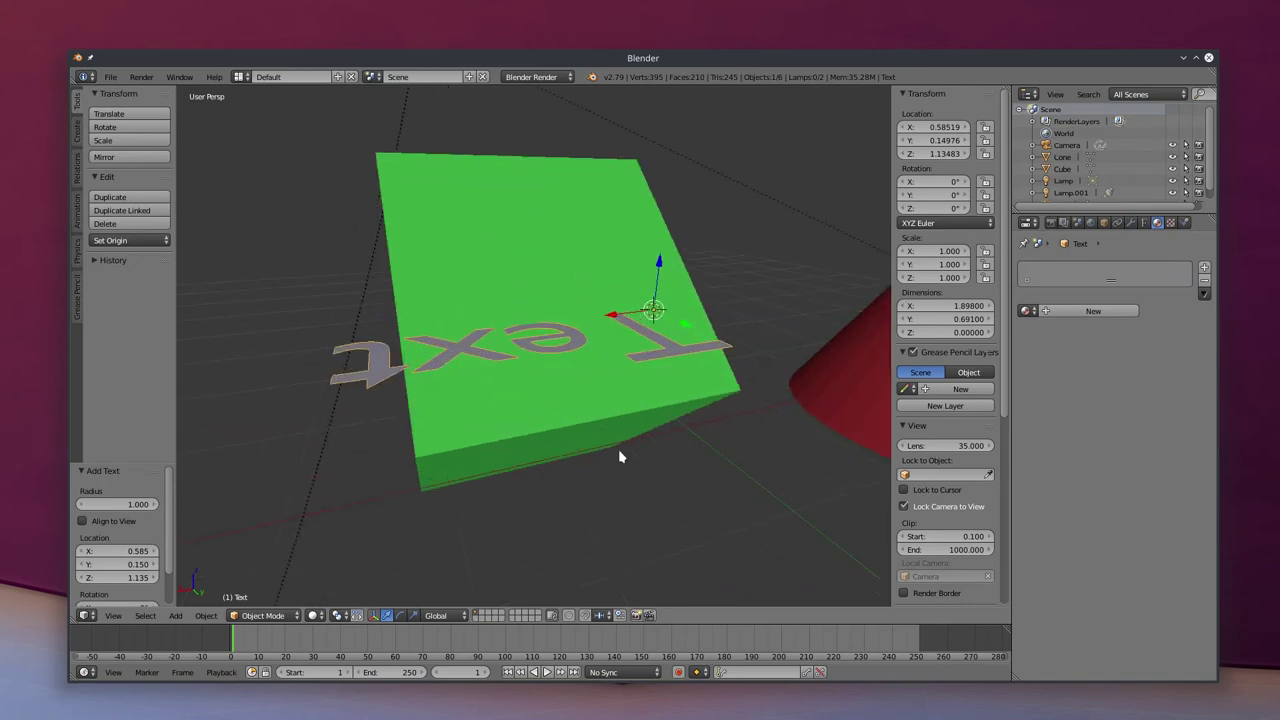
middle_click_drag(619, 436, 833, 547)
scroll(731, 434, "down", 4)
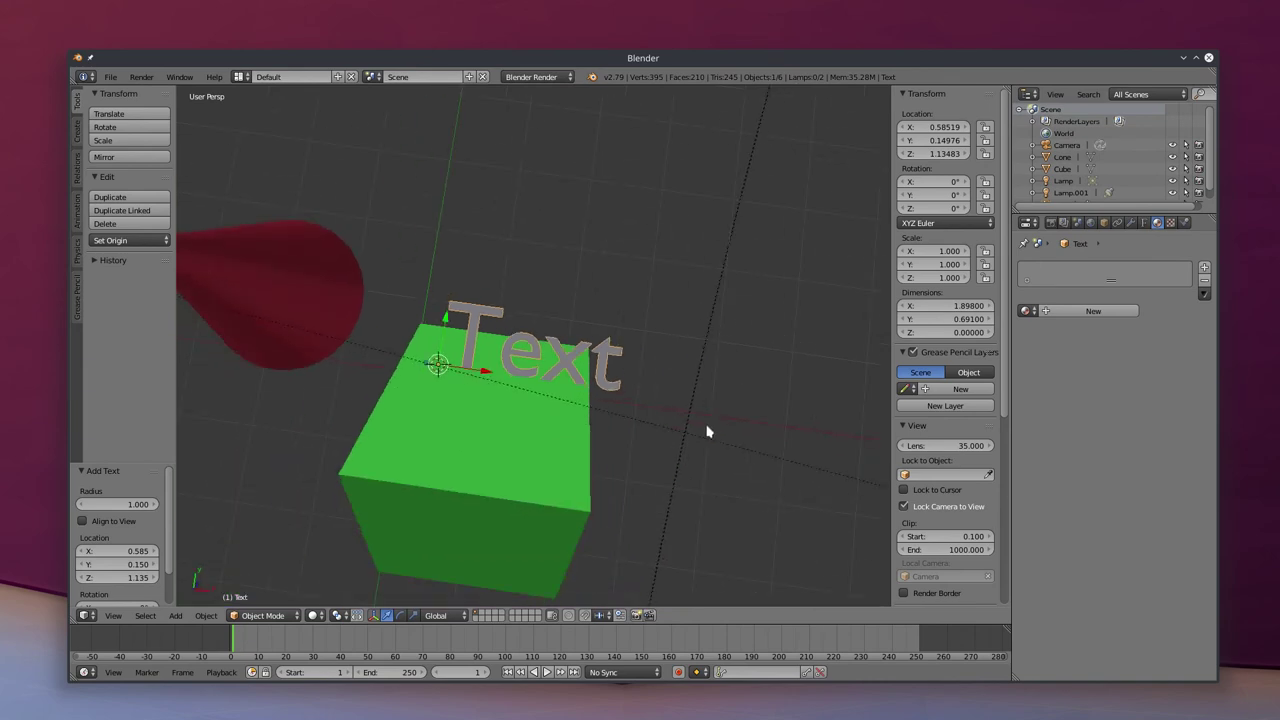
key("g")
left_click(667, 316)
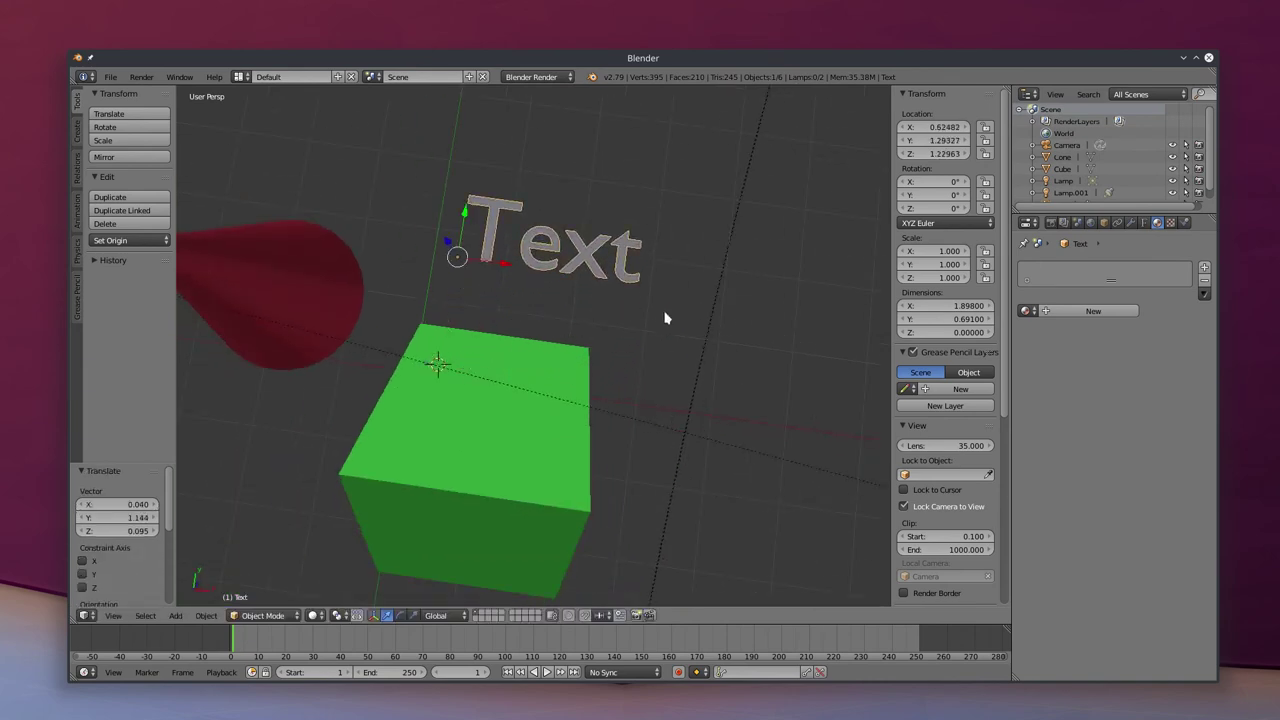
key("KP_Decimal")
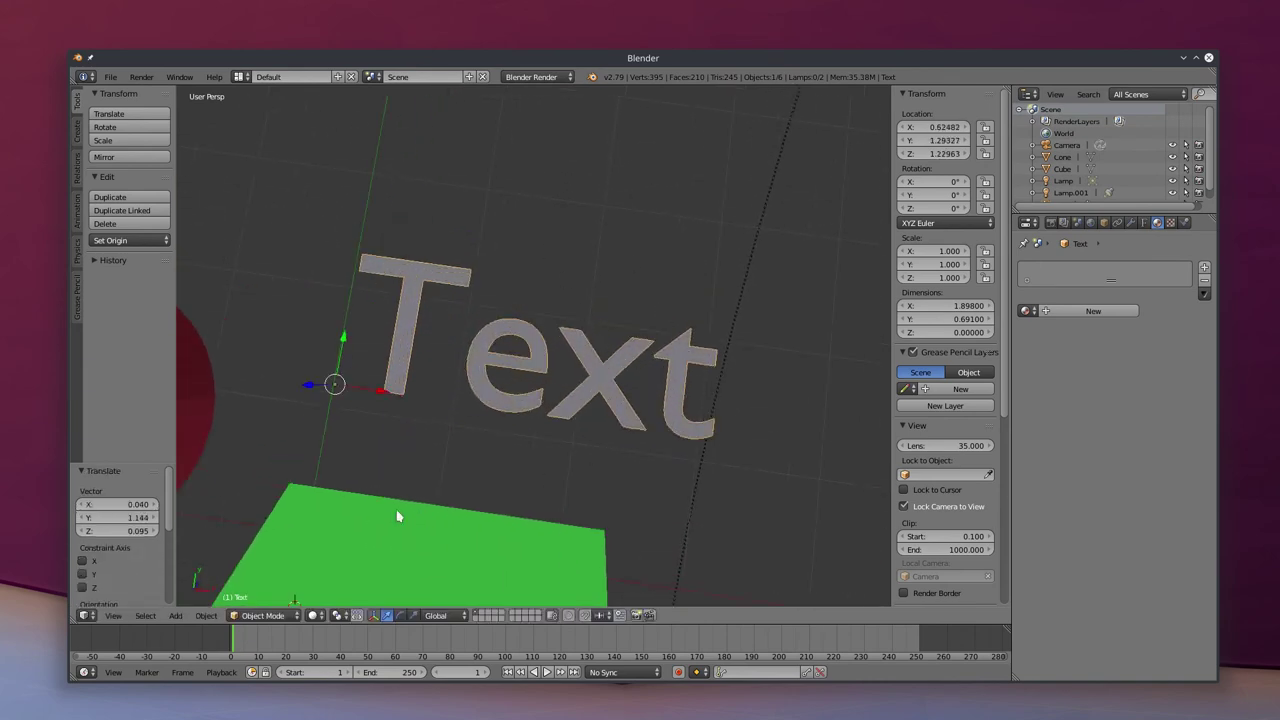
scroll(405, 505, "down", 3)
left_click(420, 482)
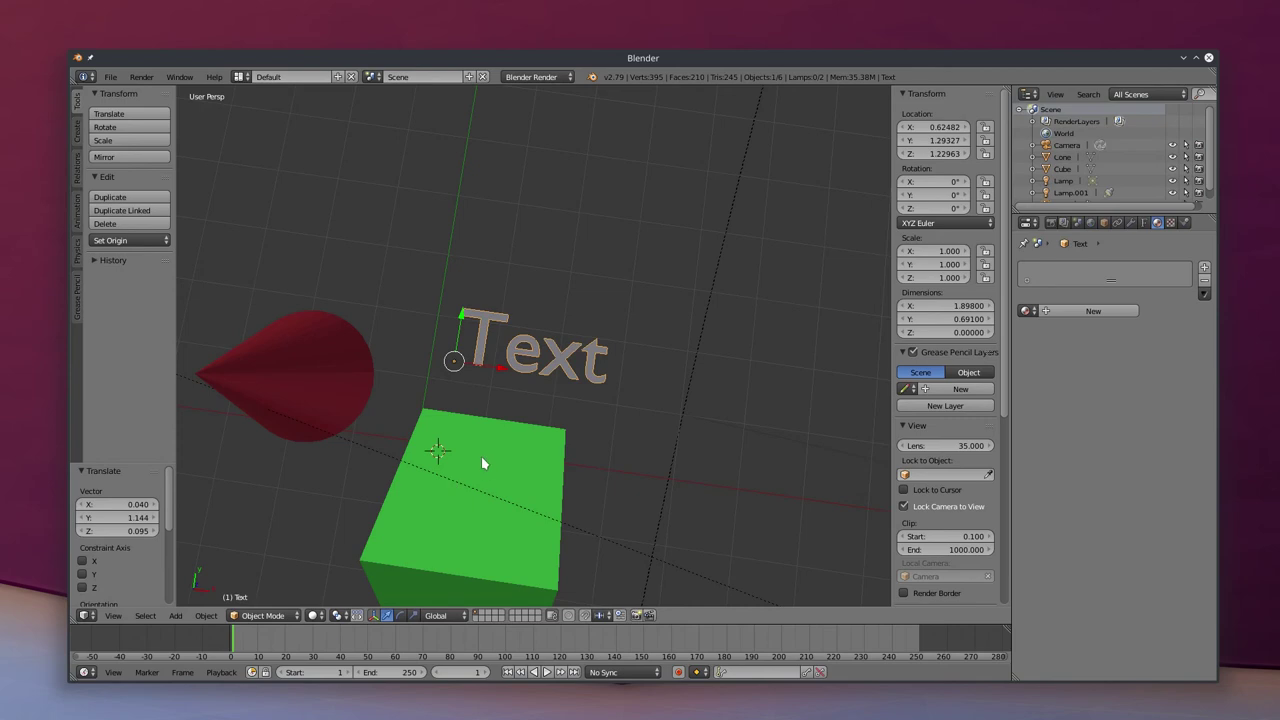
Enter and leave Edit Mode on the text, and try moving one corner vertex of the cube in Edit Mode
key("Tab")
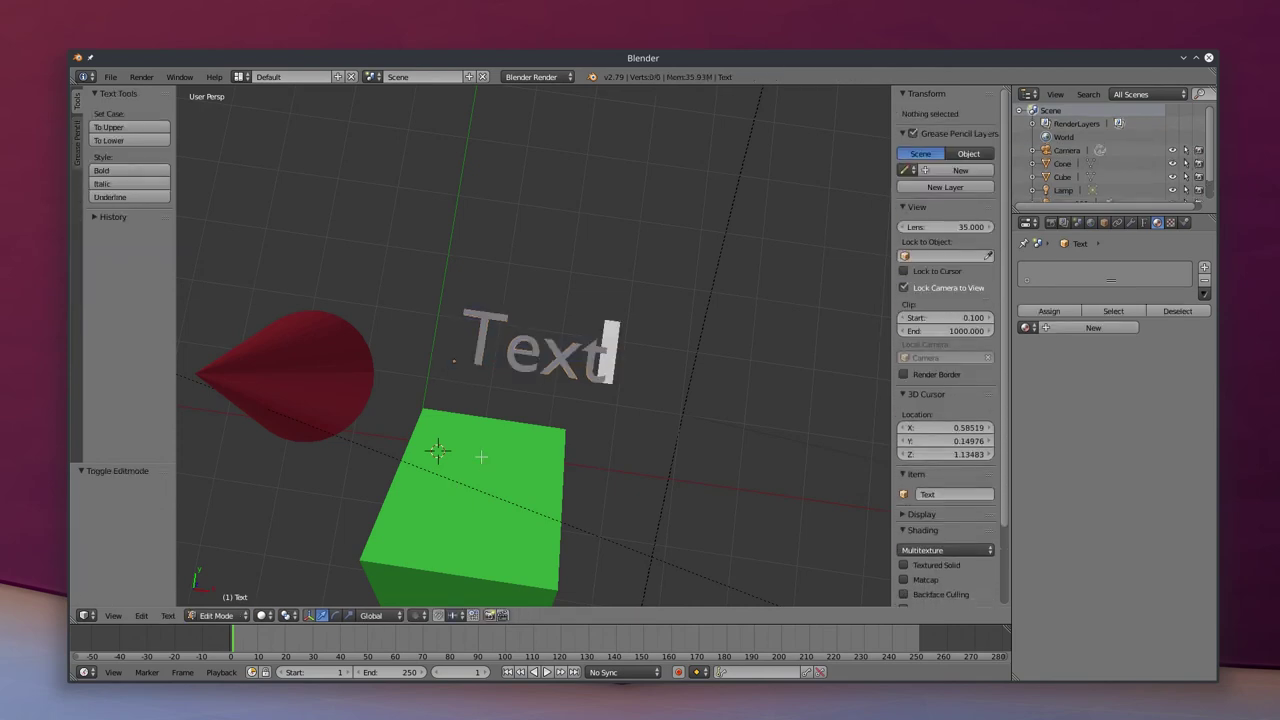
key("Tab")
right_click(481, 456)
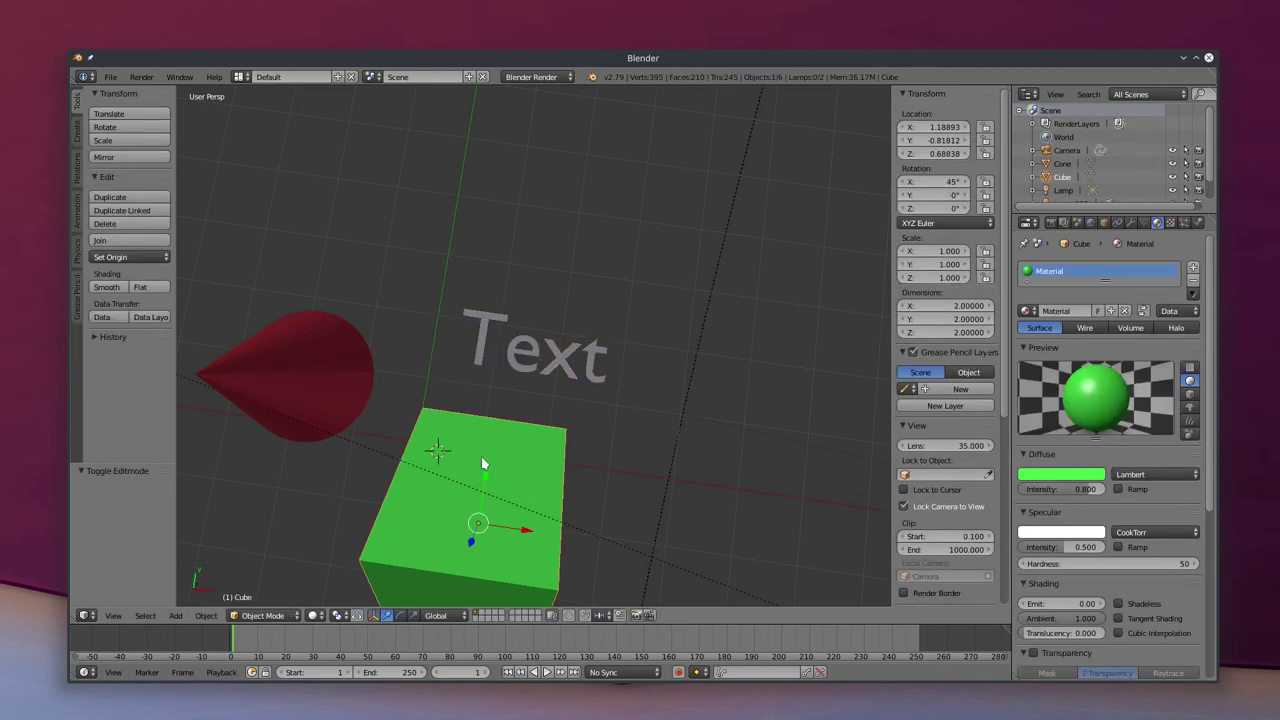
key("KP_Decimal")
scroll(485, 460, "down", 4)
key("Tab")
middle_click_drag(489, 463, 463, 363)
key("Tab")
key("Tab")
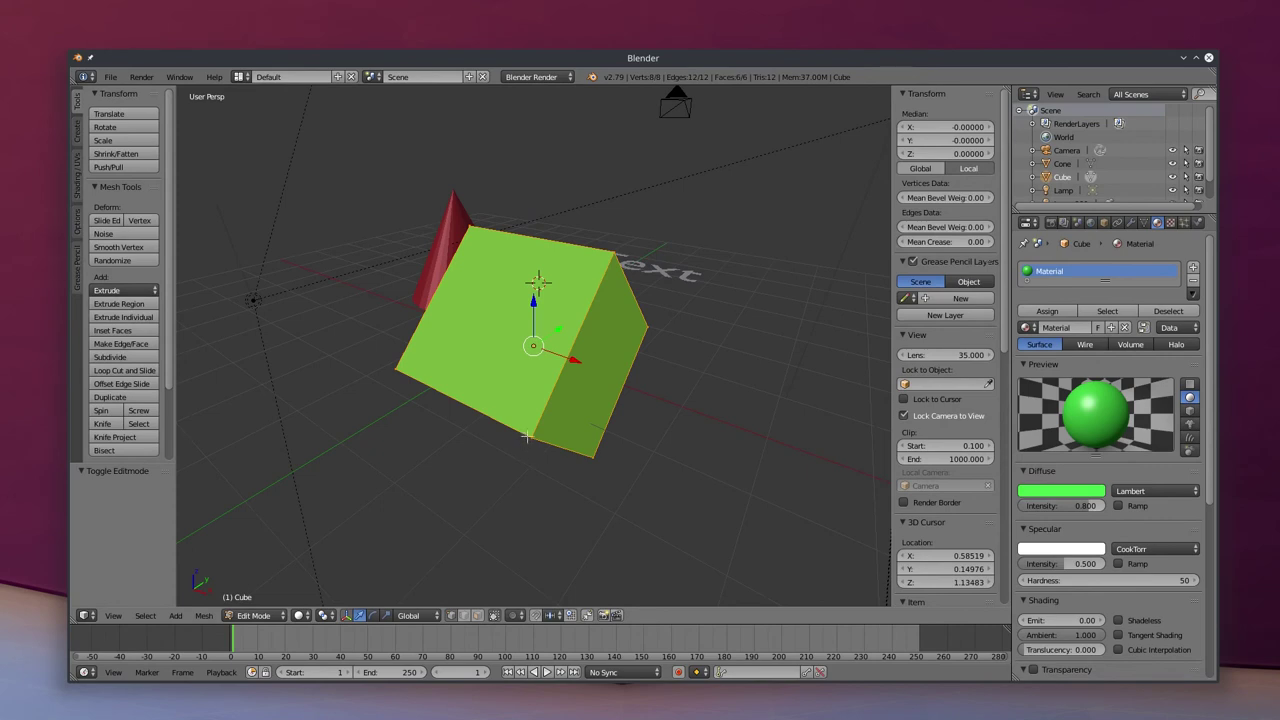
right_click(528, 440)
key("g")
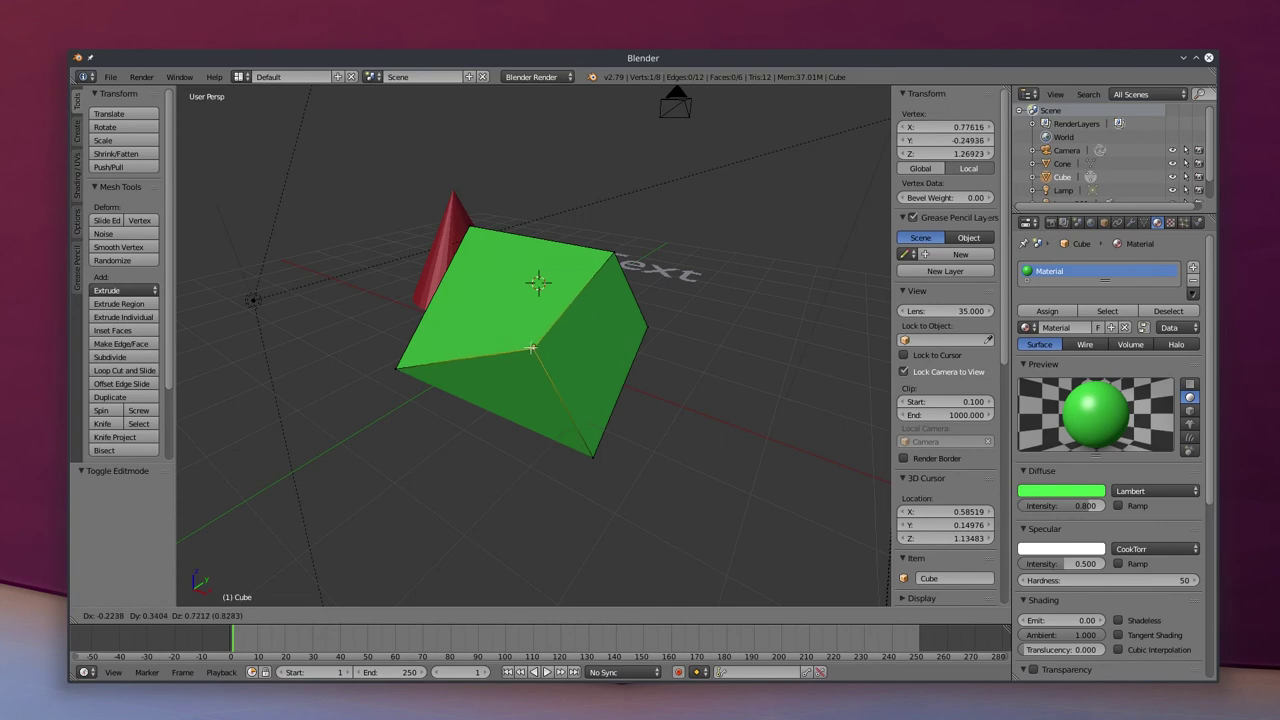
key("Escape")
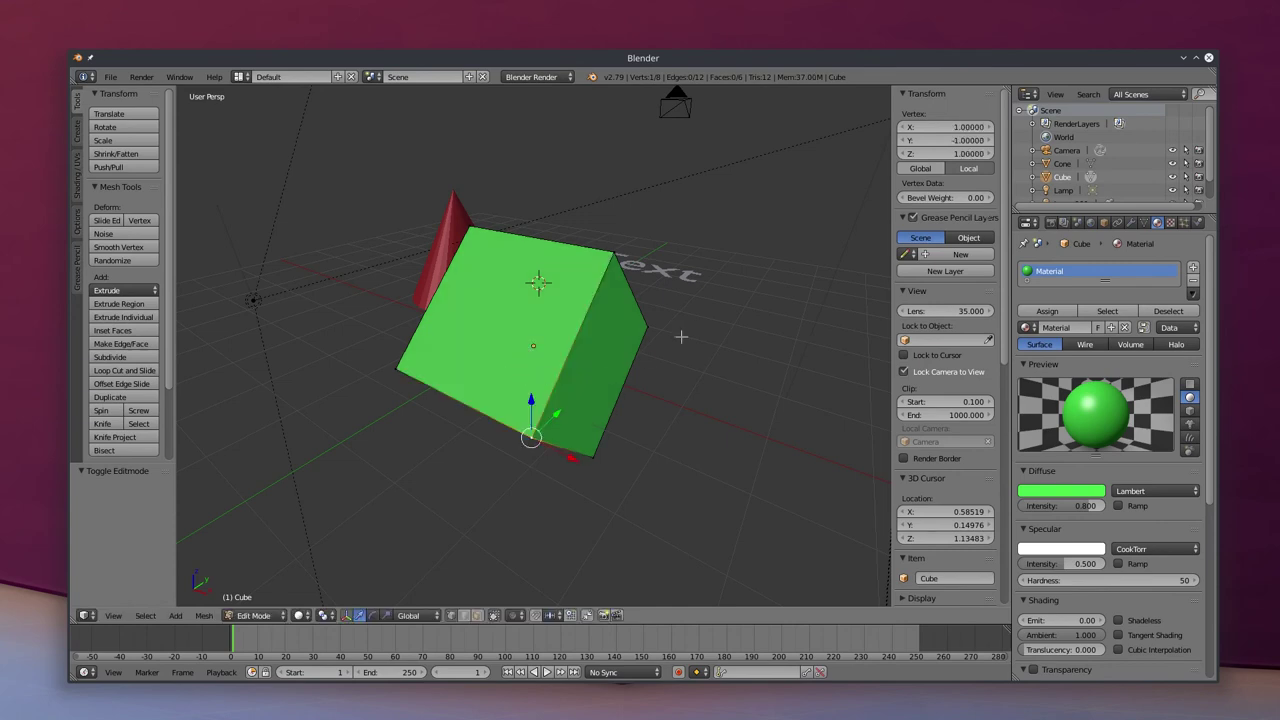
key("Tab")
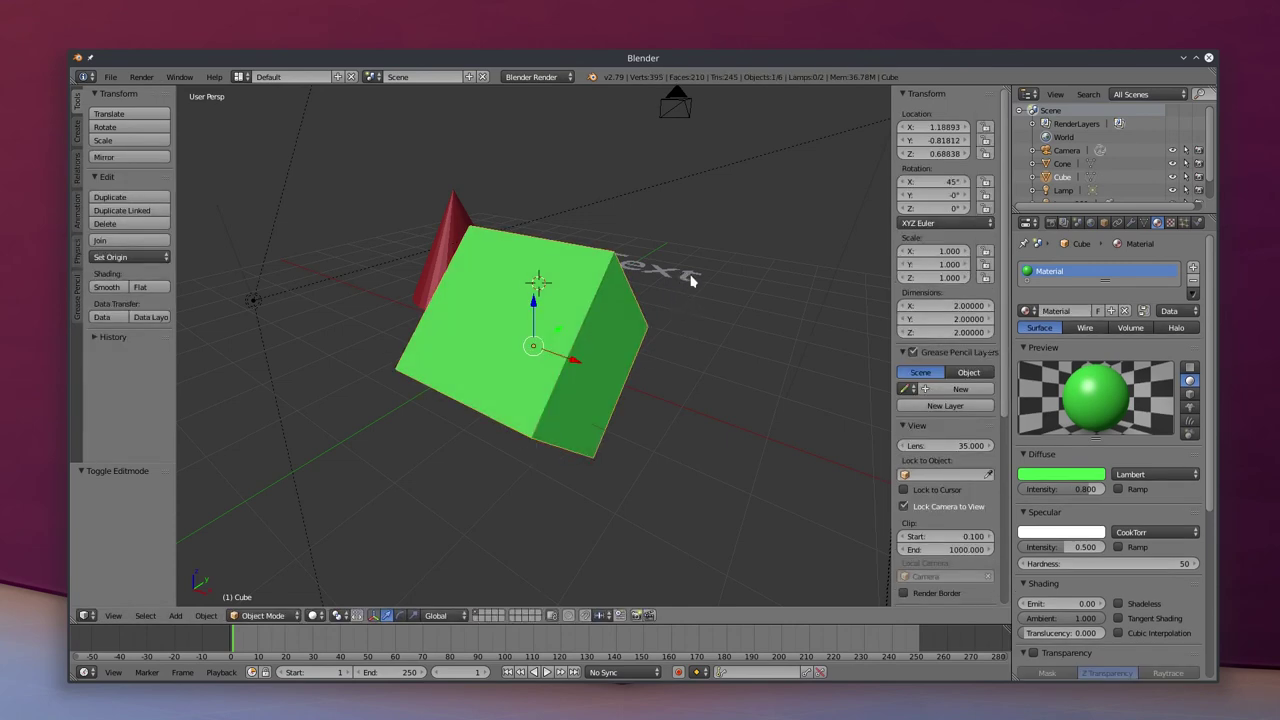
Replace the text object's content with "Nerd on the Street"
right_click(690, 281)
key("KP_Decimal")
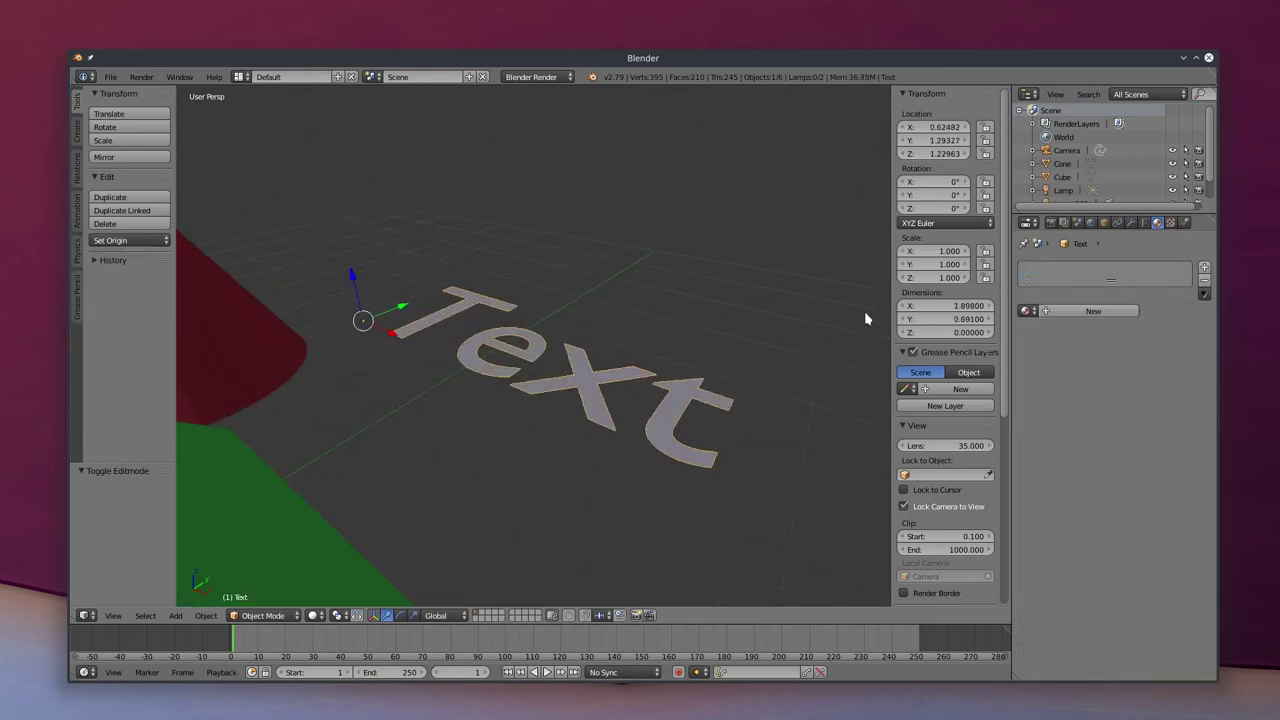
key("Tab")
key("BackSpace")
key("BackSpace")
key("BackSpace")
key("BackSpace")
type("Nerd o")
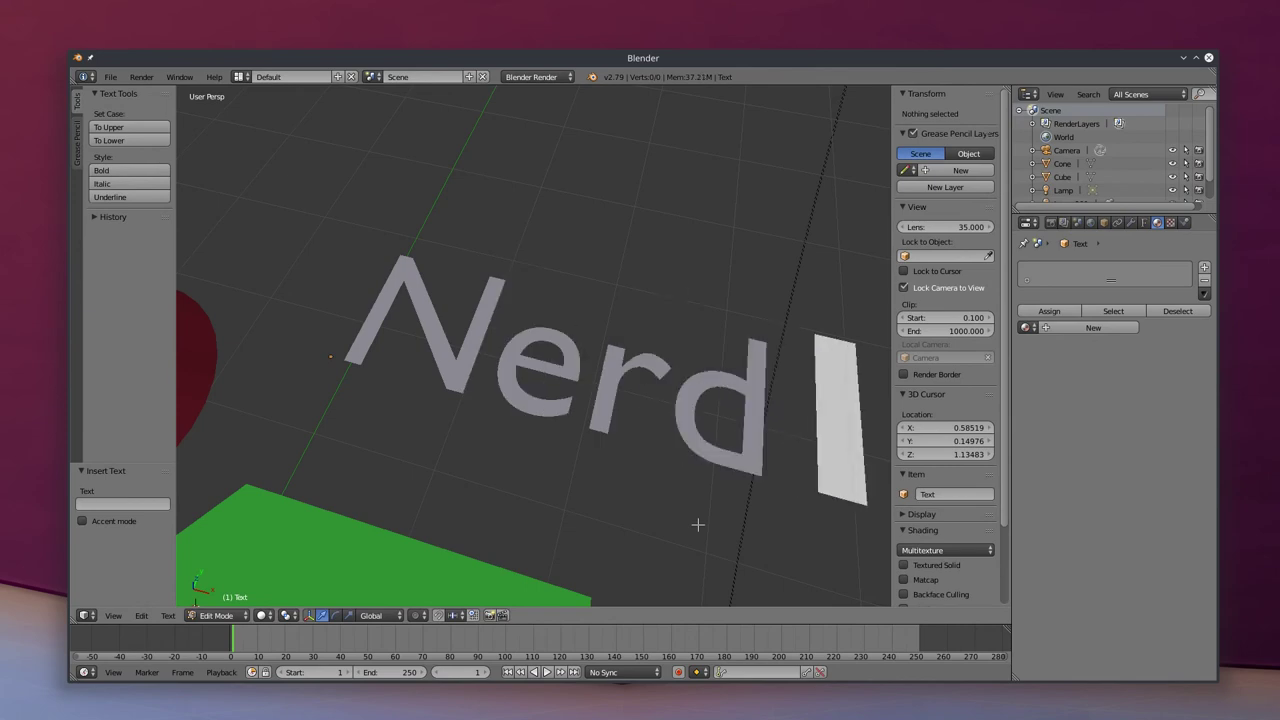
key("Tab")
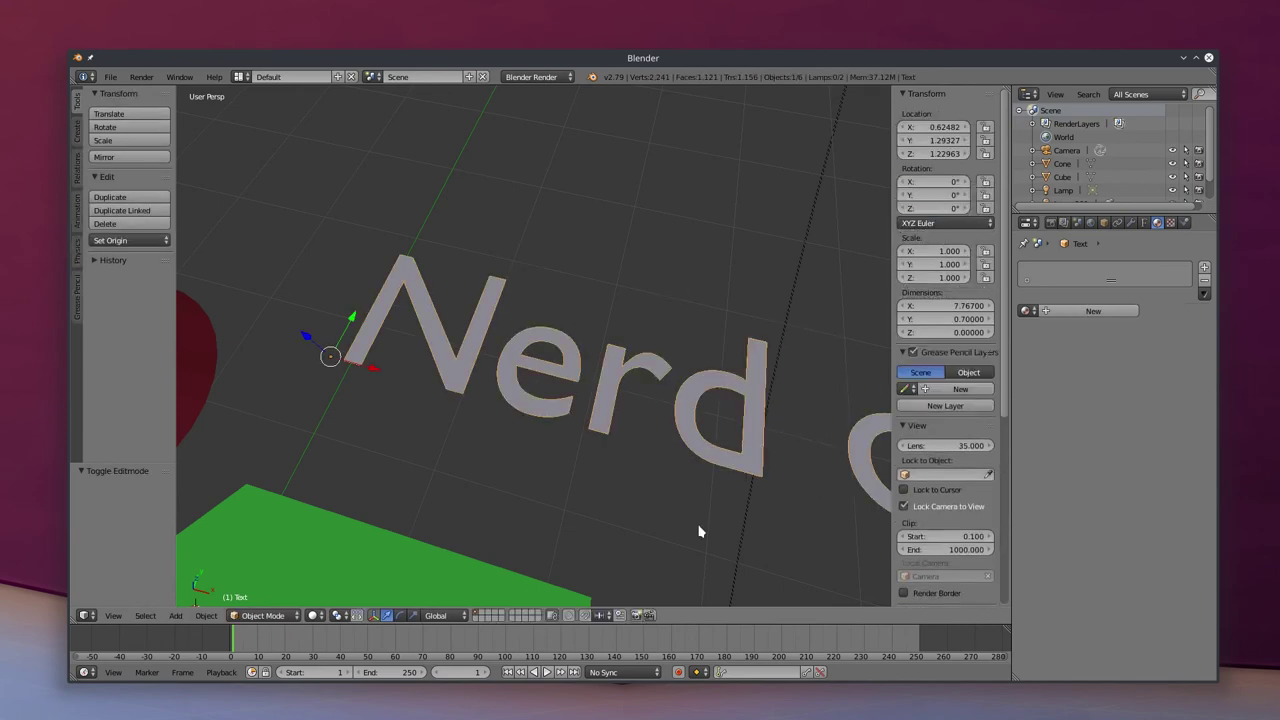
Reframe the camera from above so that the cone, the cube and the whole text fit in its frame
scroll(697, 524, "down", 8)
key("KP_0")
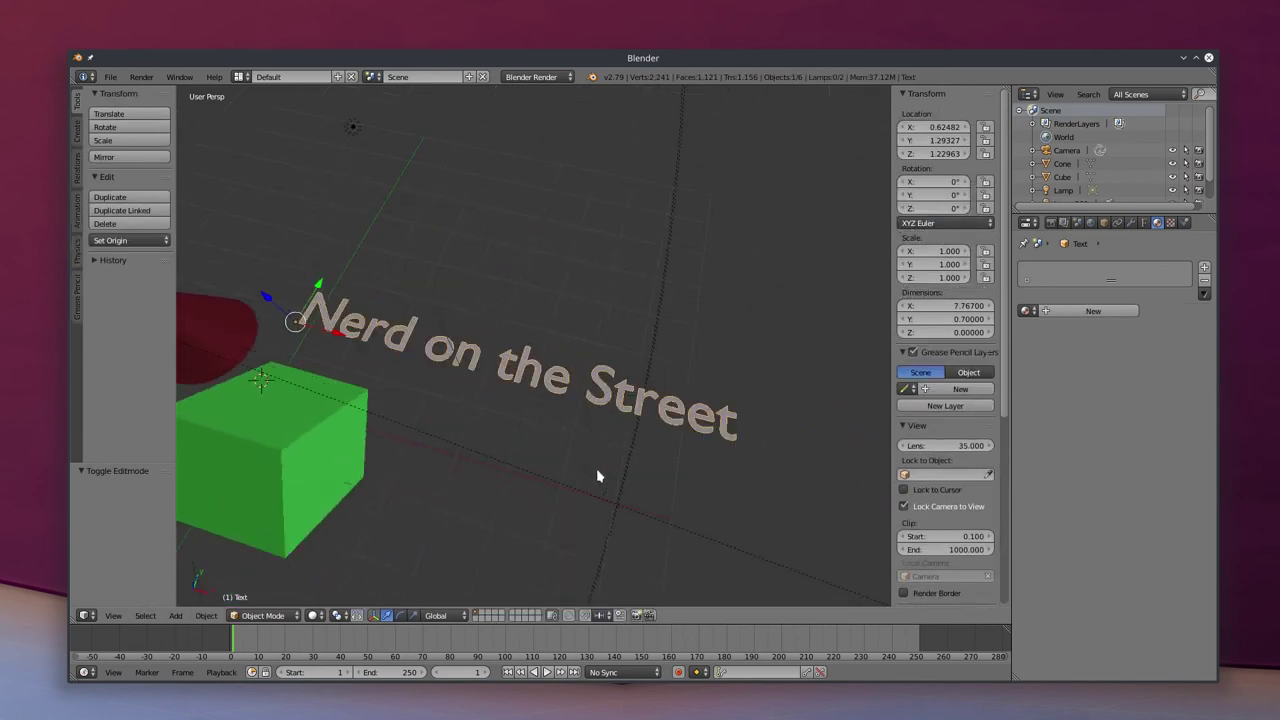
middle_click_drag(629, 400, 600, 400)
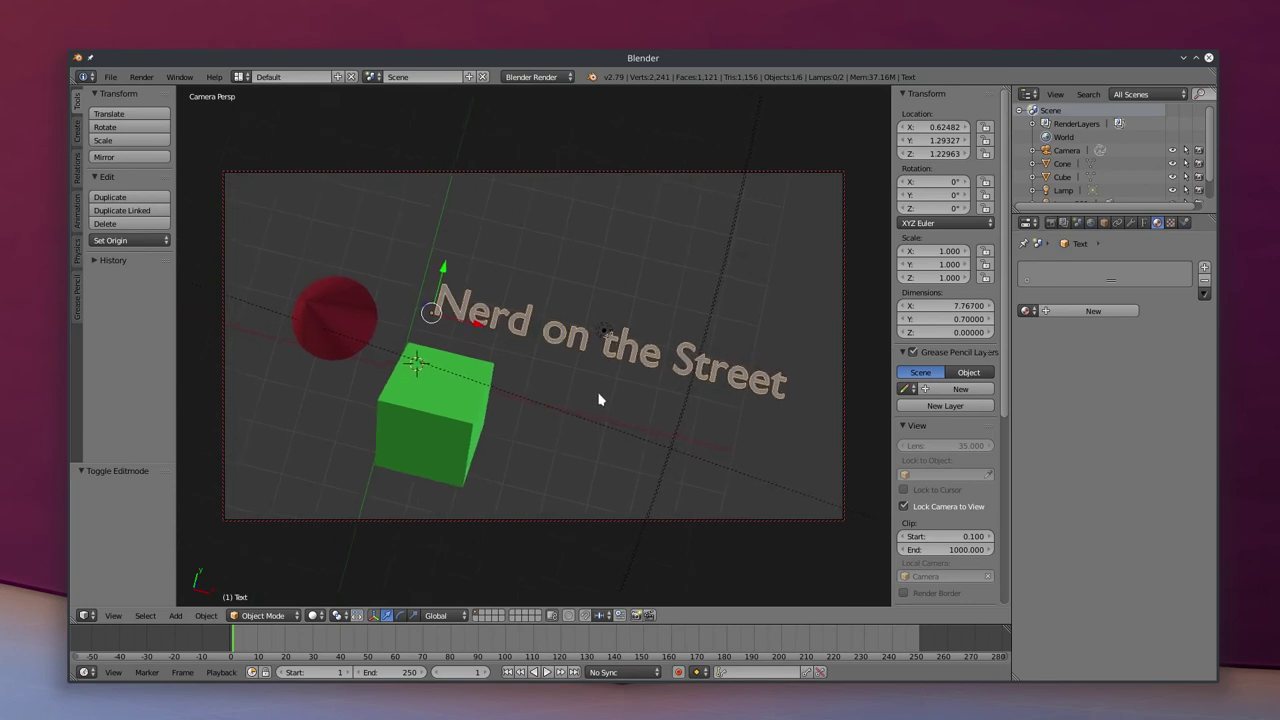
Add a Solidify modifier to the text object
key("KP_0")
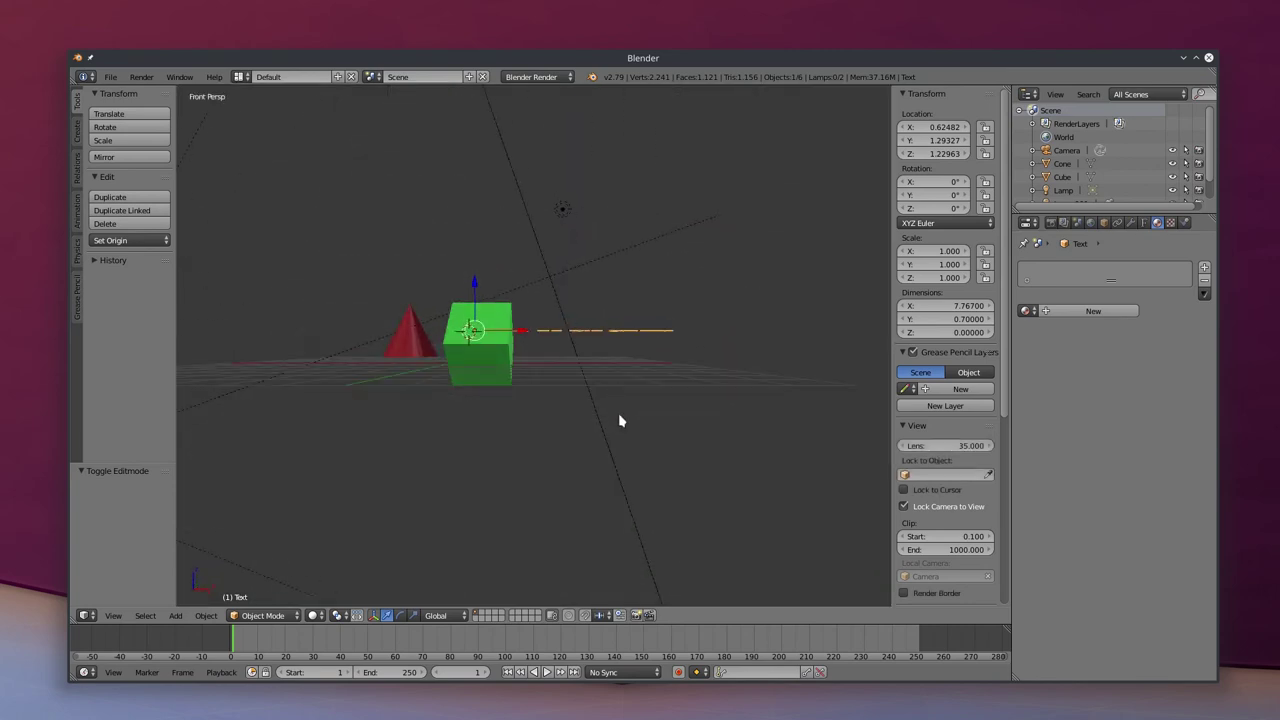
scroll(626, 374, "up", 3)
middle_click_drag(626, 374, 552, 428)
middle_click_drag(524, 461, 566, 451)
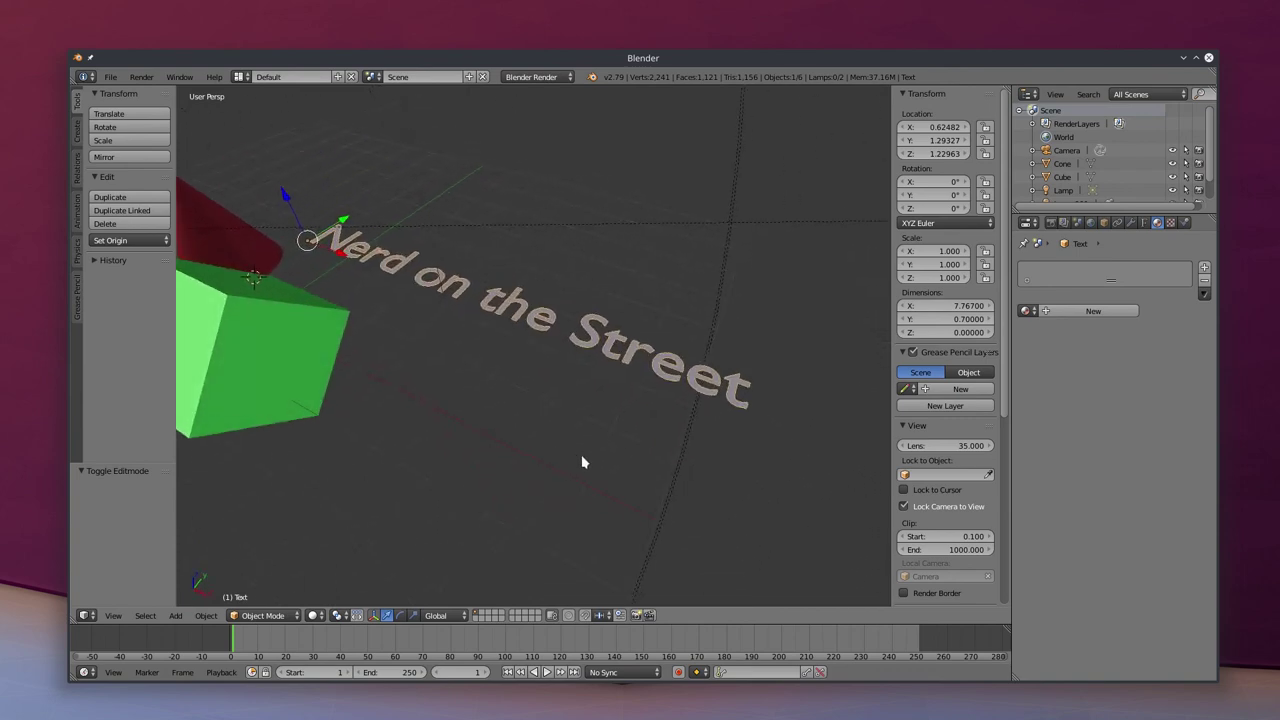
left_click(1129, 224)
left_click(1127, 268)
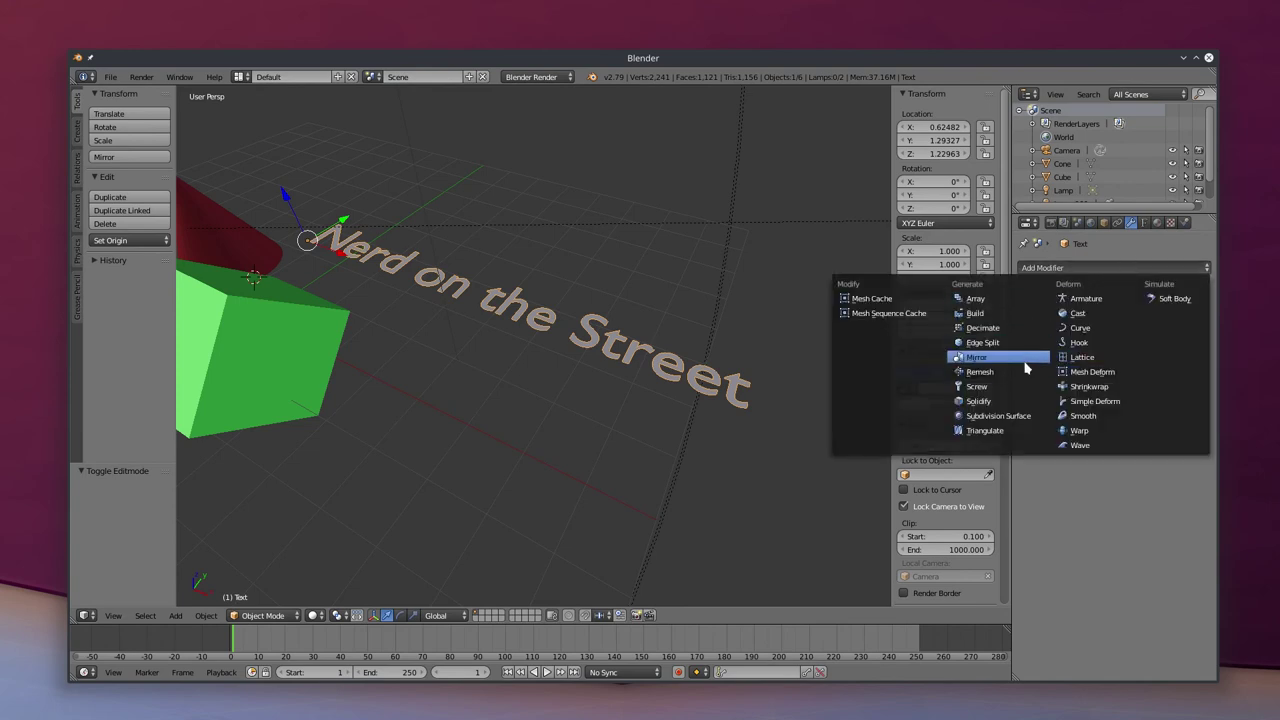
left_click(1020, 401)
middle_click_drag(820, 450, 690, 343)
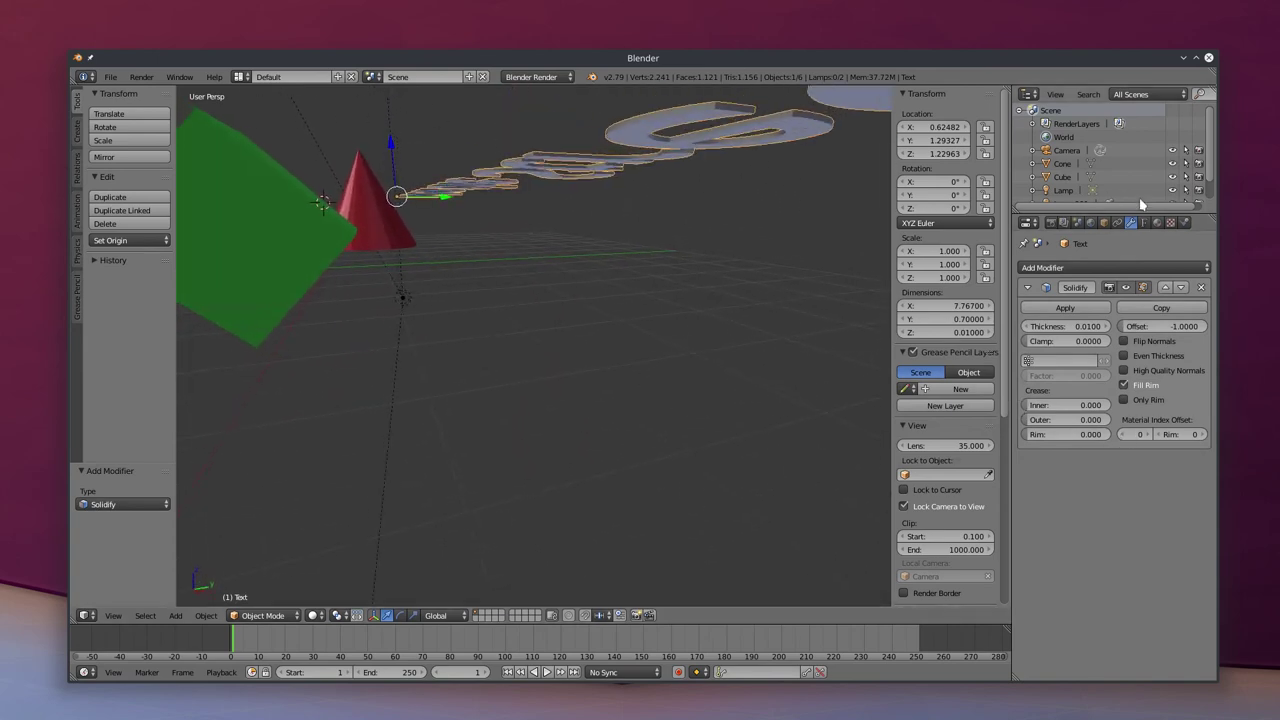
Try a Solidify thickness of about 0.106 on the text and remove the modifier
left_click(1127, 288)
left_click(1127, 288)
left_click_drag(1065, 326, 1155, 326)
middle_click_drag(608, 423, 629, 454)
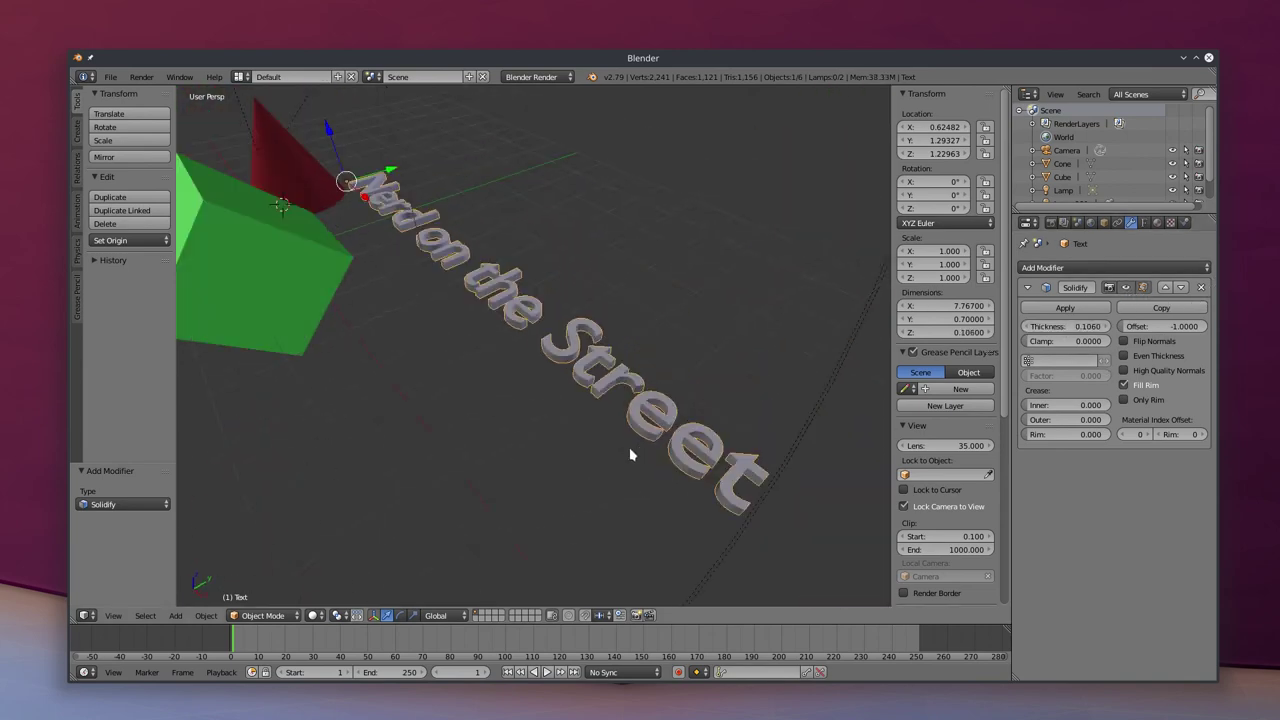
left_click(1201, 287)
middle_click_drag(709, 403, 694, 391)
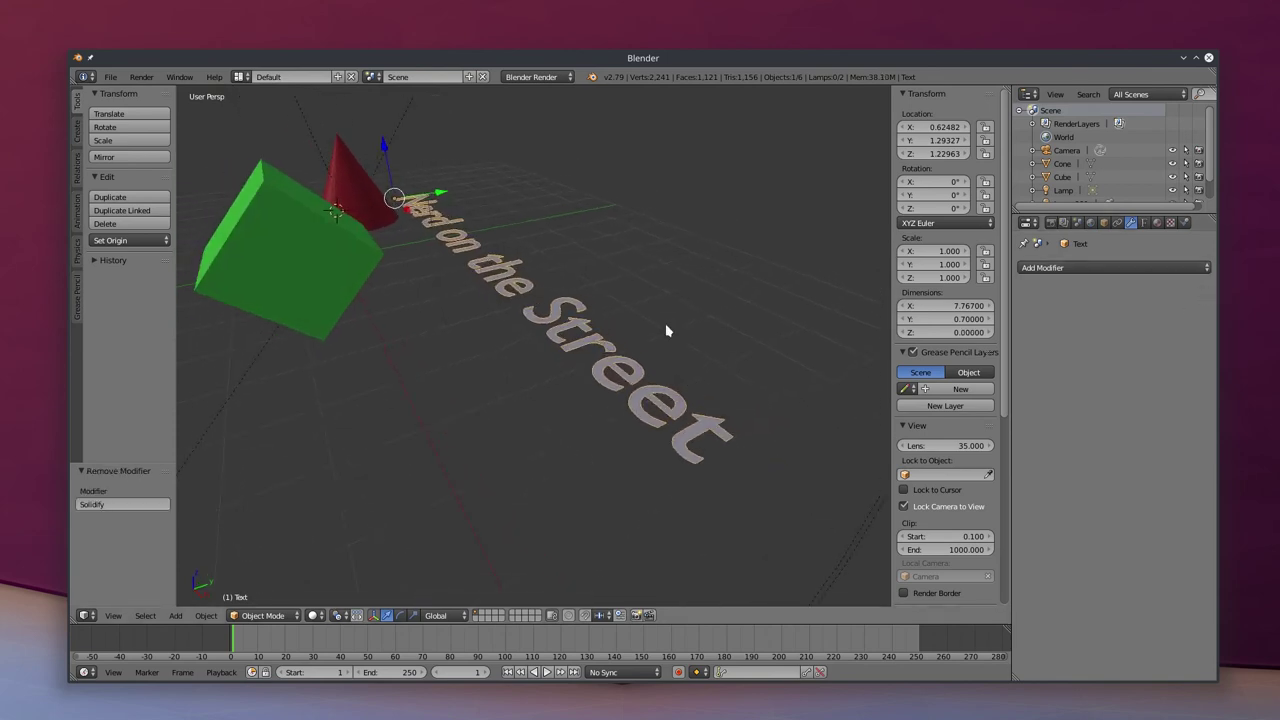
Convert the text object to a mesh and select all of its geometry in Edit Mode
key("alt+c")
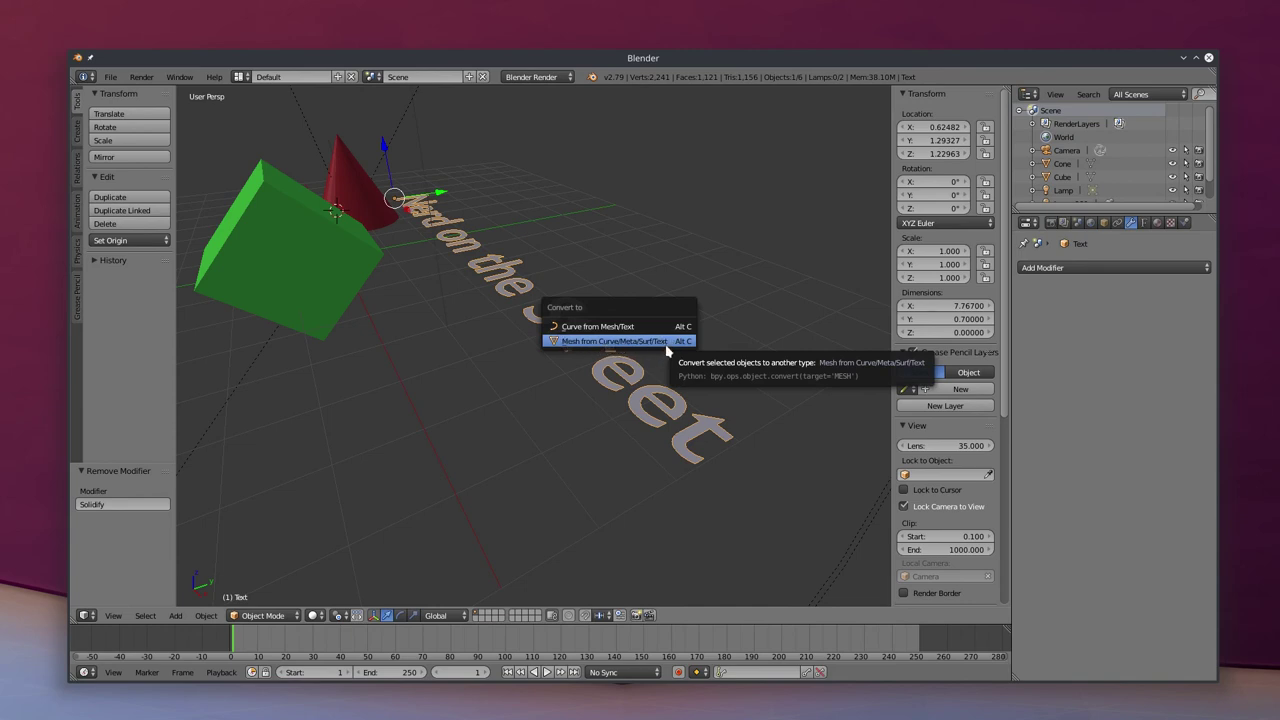
left_click(666, 346)
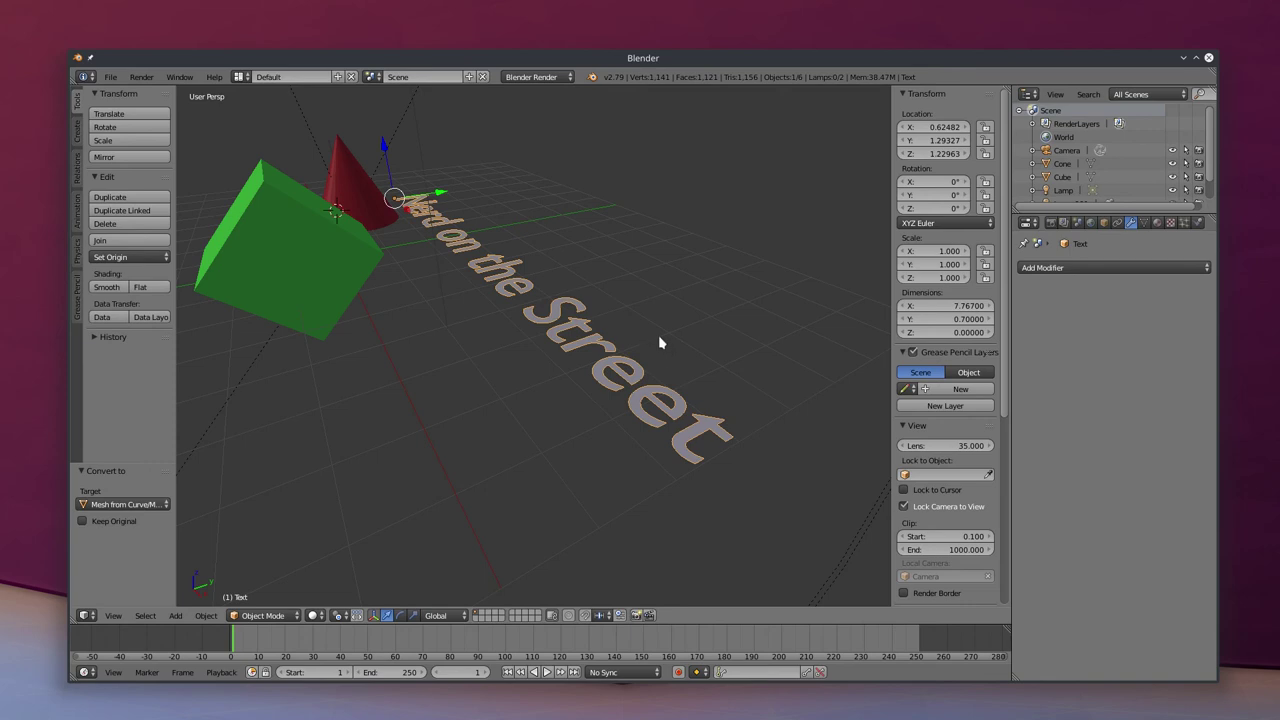
key("Tab")
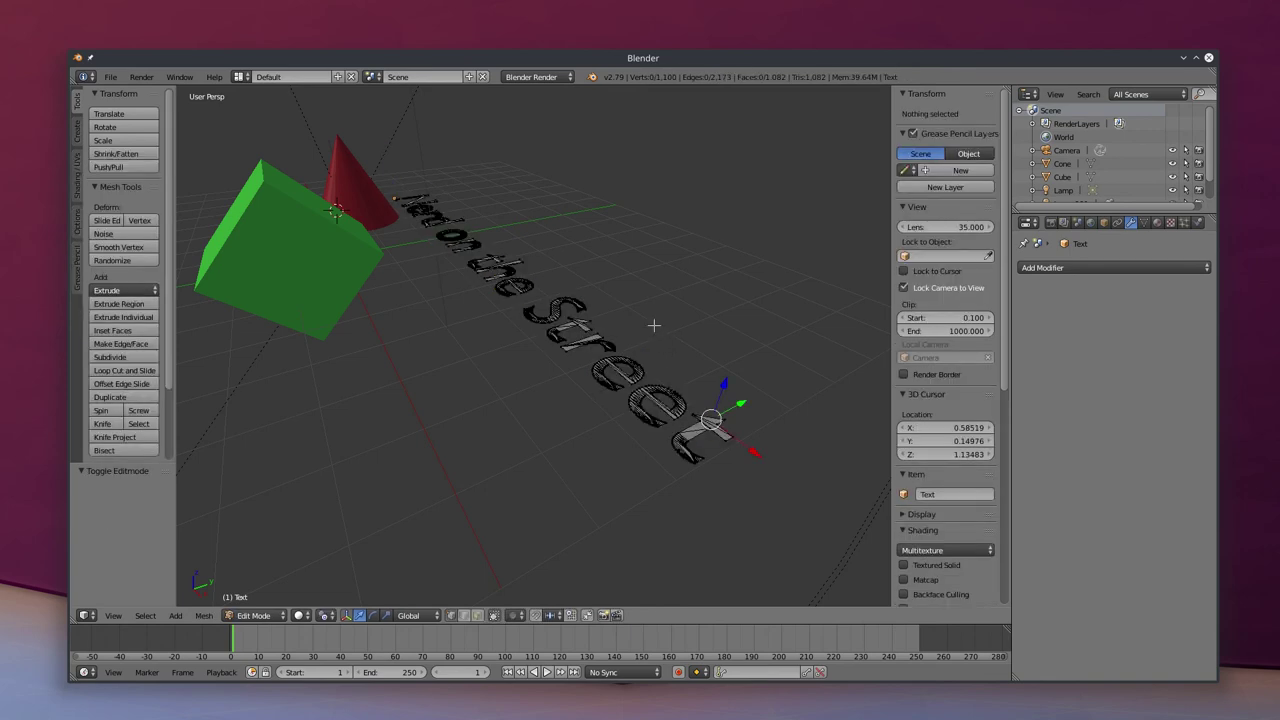
key("a")
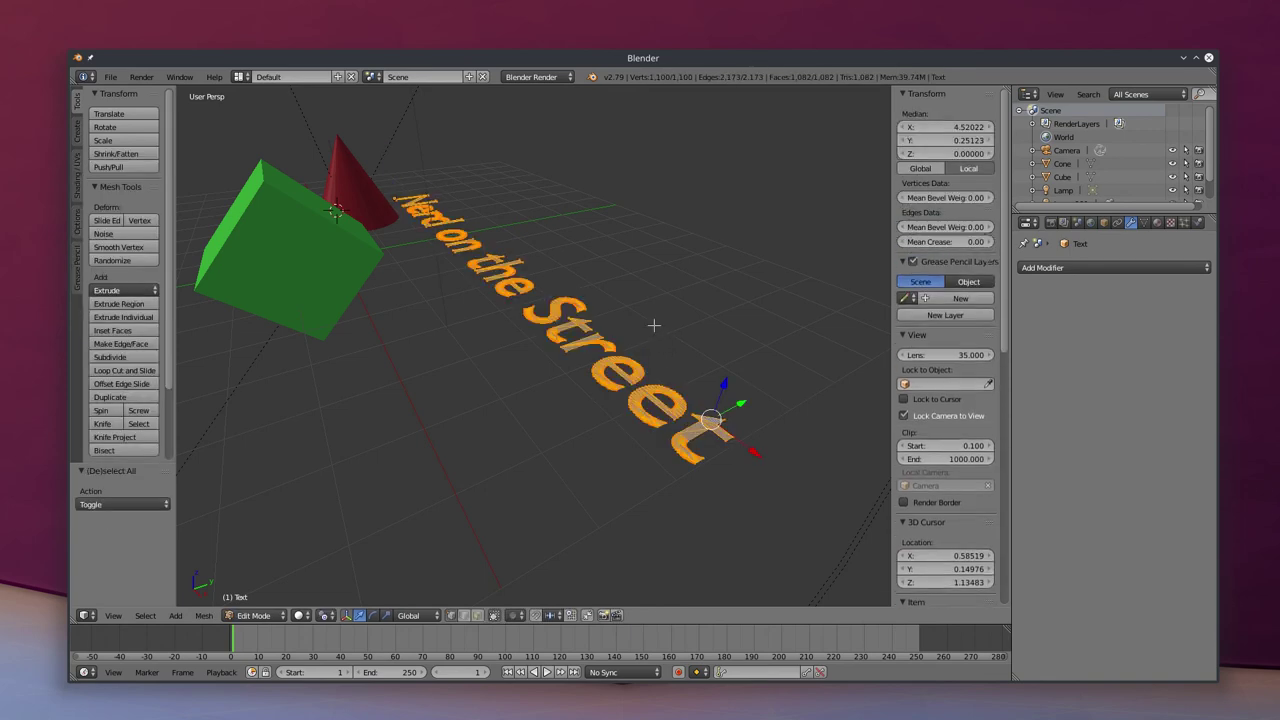
Leave Edit Mode and repeatedly select and deselect all objects in the scene, ending with everything deselected
key("Tab")
key("a")
key("a")
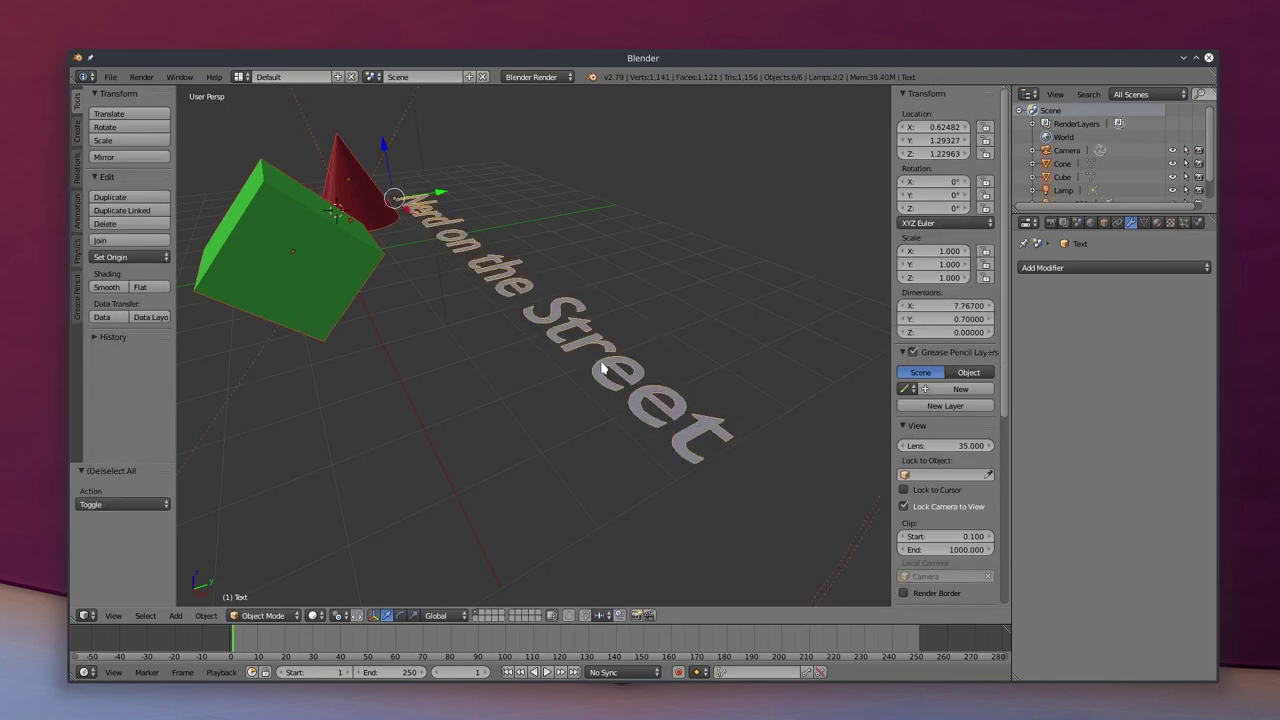
scroll(603, 366, "down", 6)
key("a")
key("a")
key("a")
key("a")
key("a")
key("a")
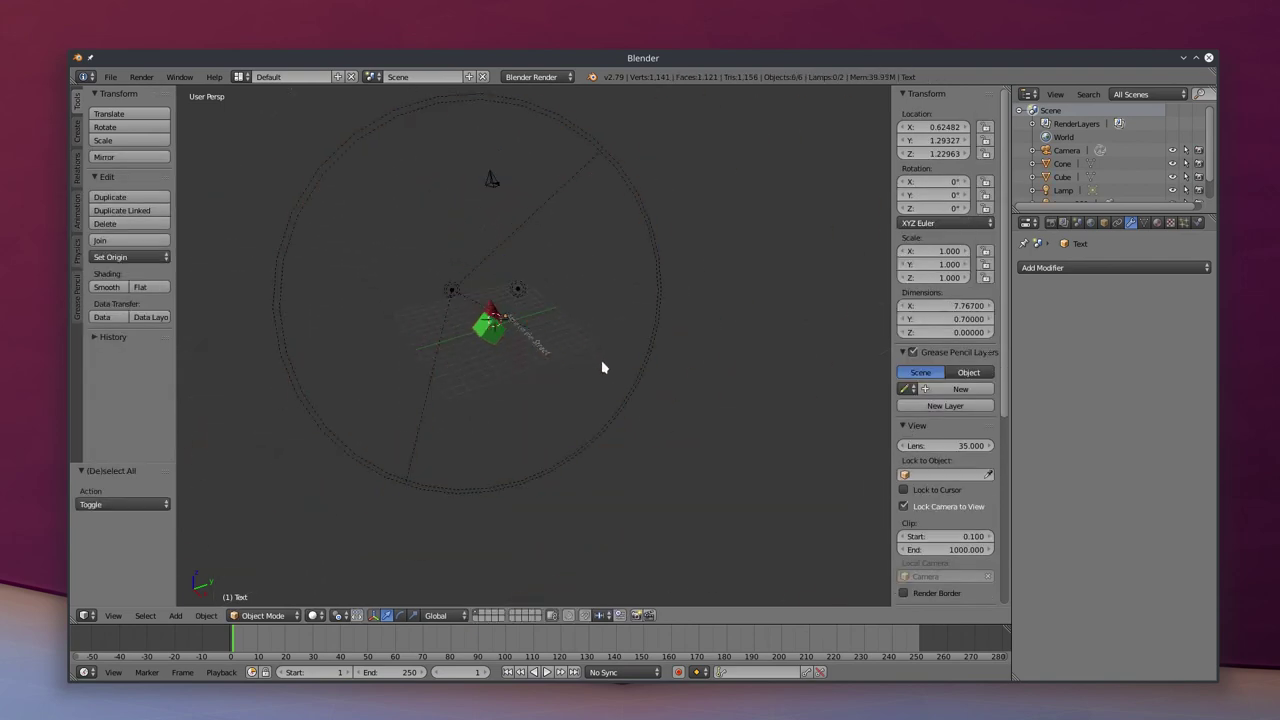
key("a")
scroll(580, 360, "up", 8)
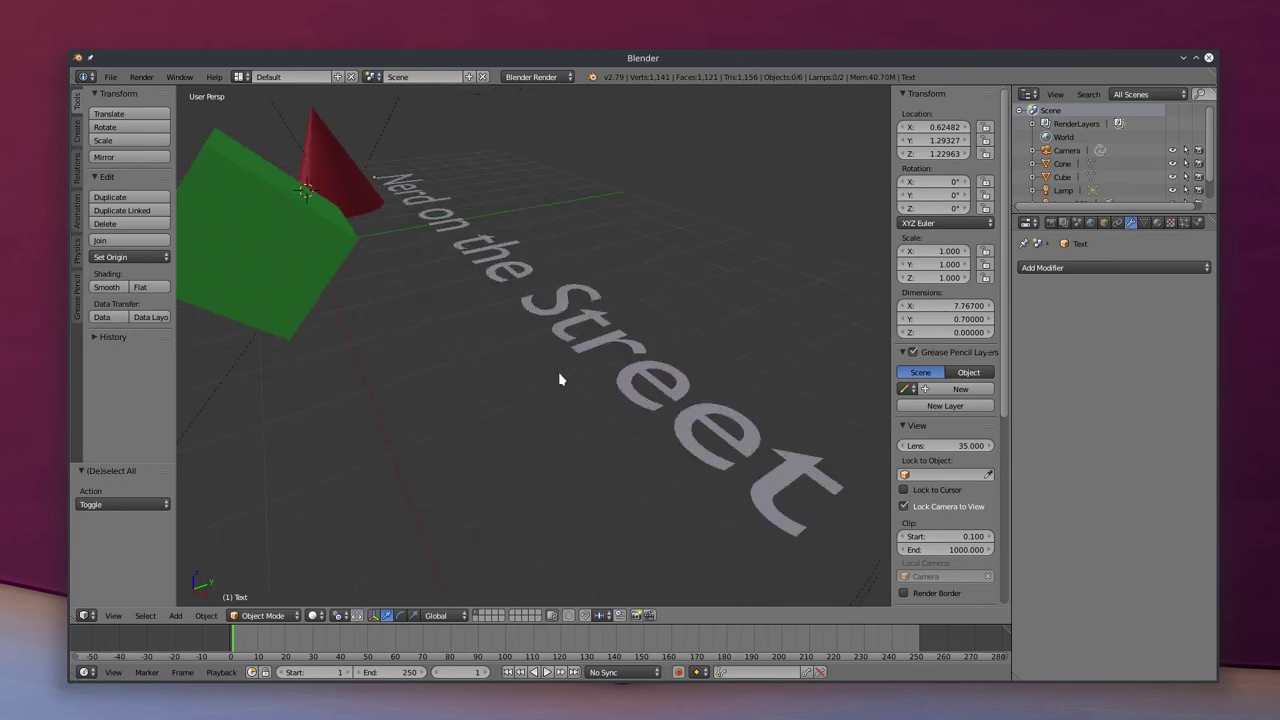
Enter Edit Mode on the text mesh and toggle its selection until all vertices are selected
key("Tab")
key("a")
key("a")
key("a")
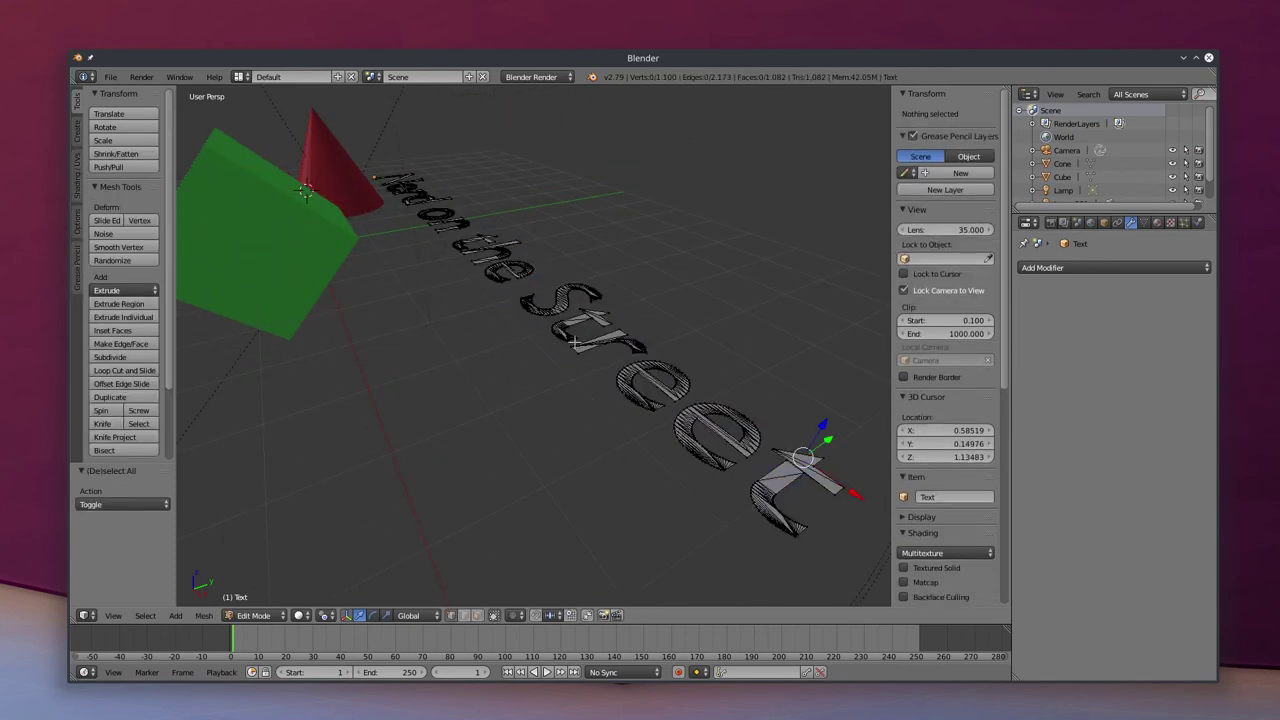
key("a")
key("a")
key("a")
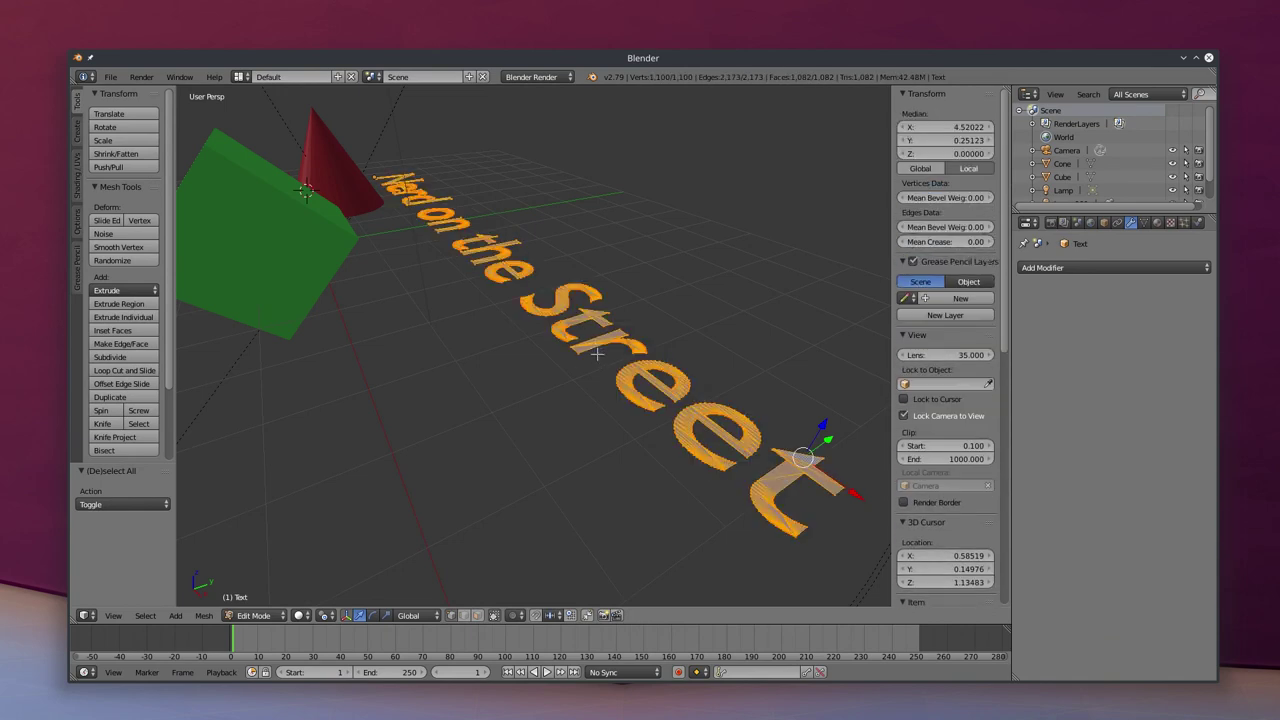
Extrude the selected text geometry upward by about 0.164 along Z and return to Object Mode
key("KP_8")
key("e")
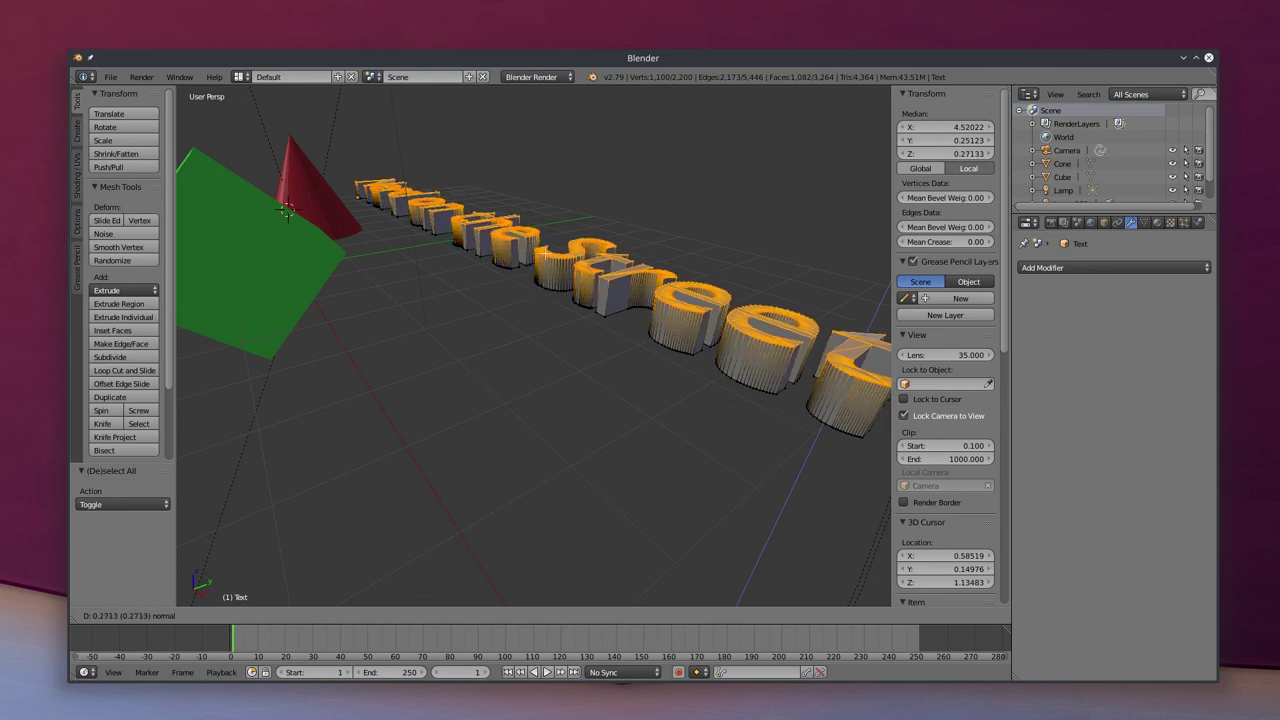
left_click(556, 300)
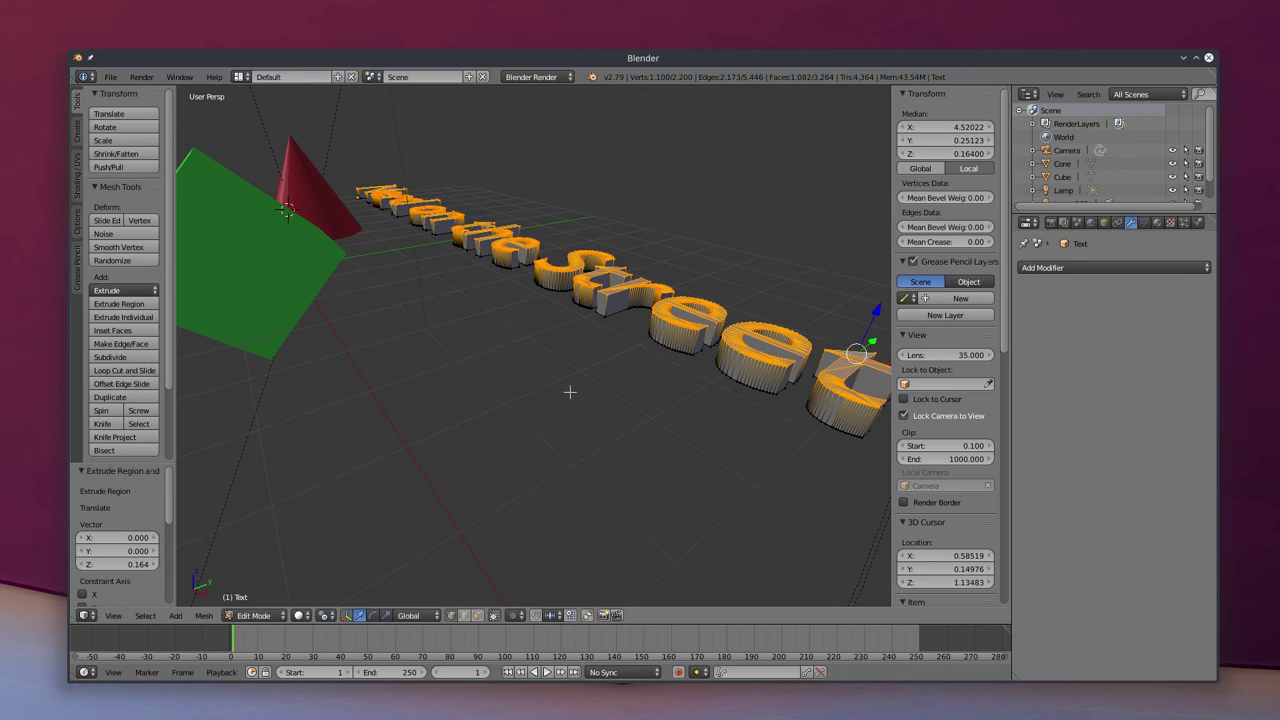
key("Tab")
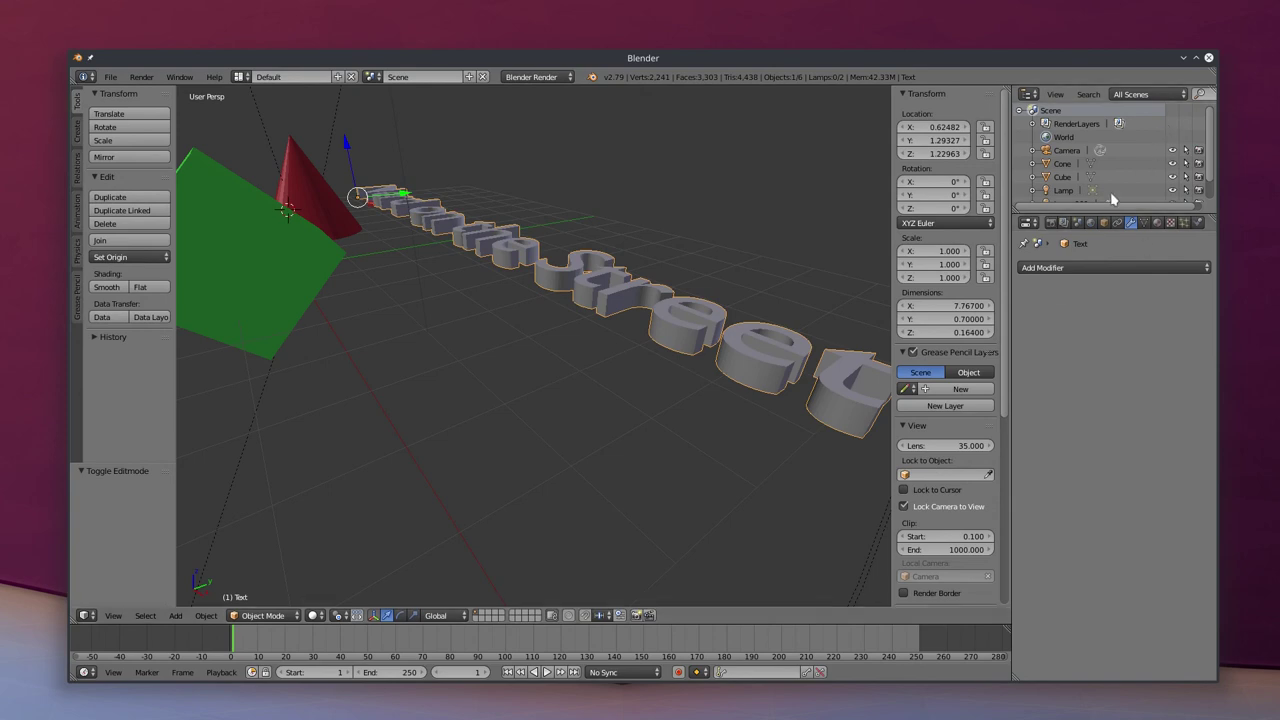
Give the text a new material with a medium blue diffuse color
middle_click_drag(703, 361, 1077, 228)
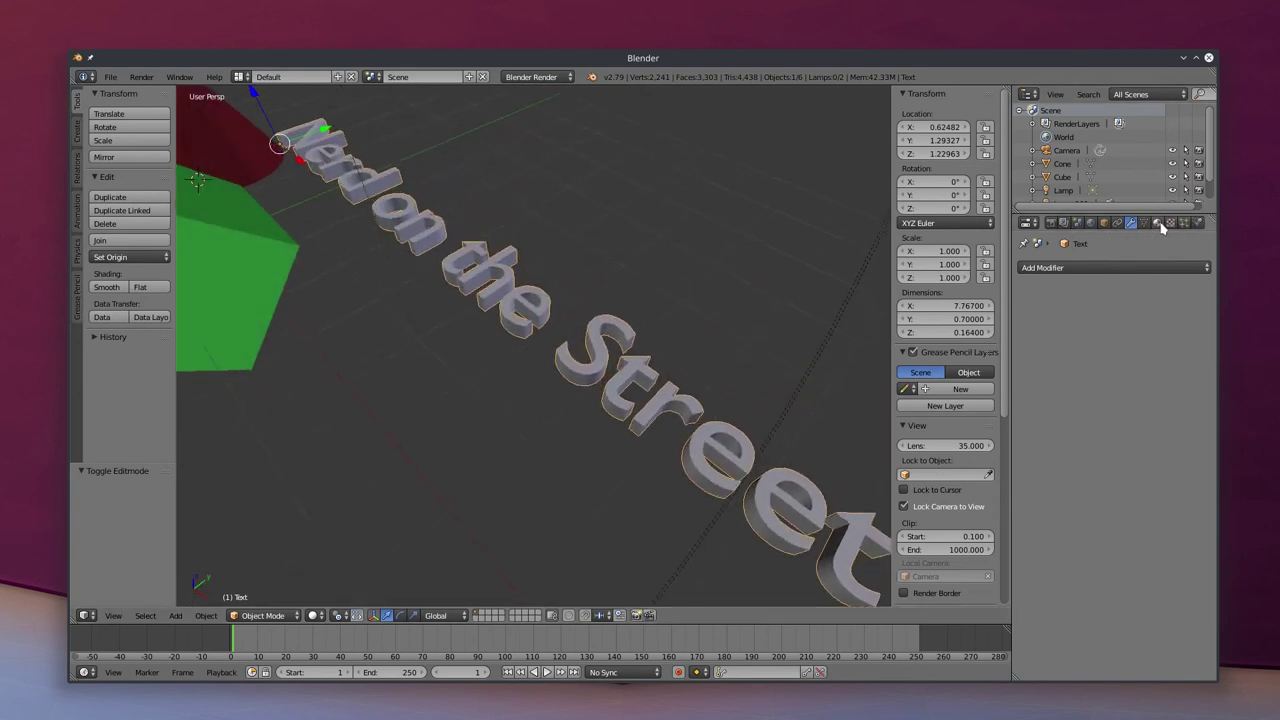
left_click(1158, 222)
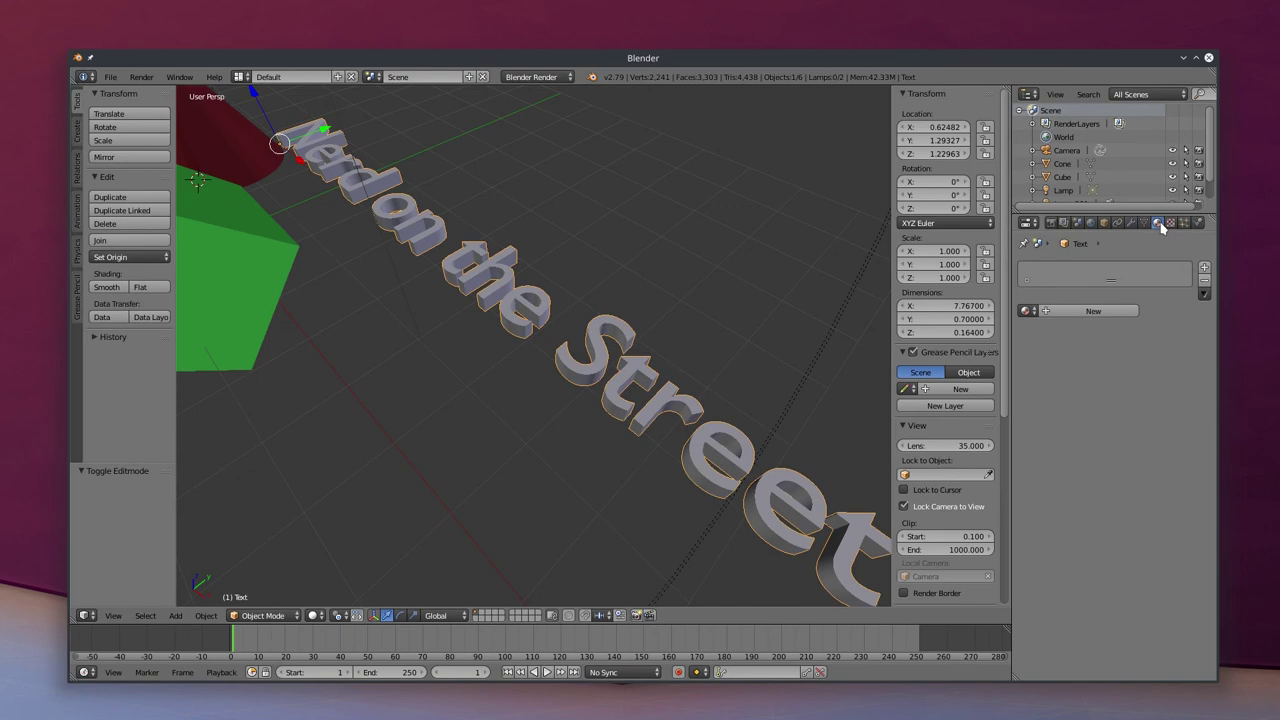
left_click(1109, 311)
left_click(1056, 476)
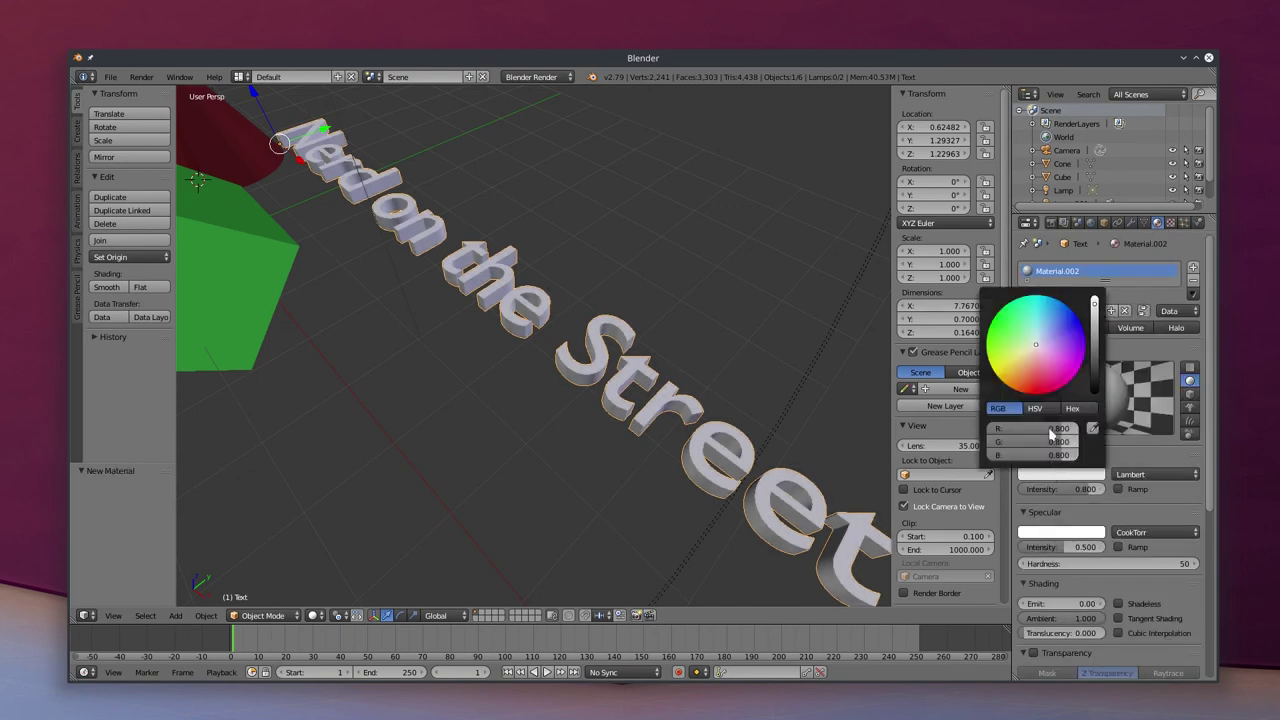
left_click_drag(1044, 342, 1055, 320)
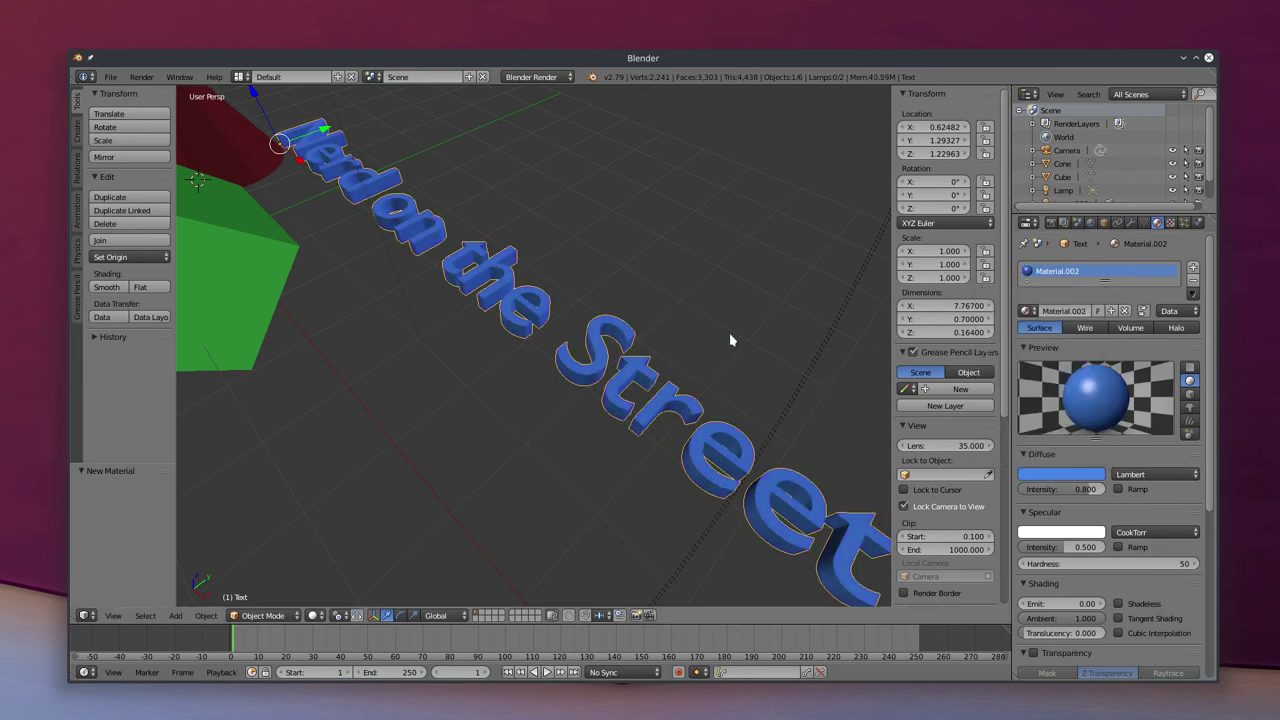
Render a still image of the scene from the camera view
key("KP_0")
left_click(141, 77)
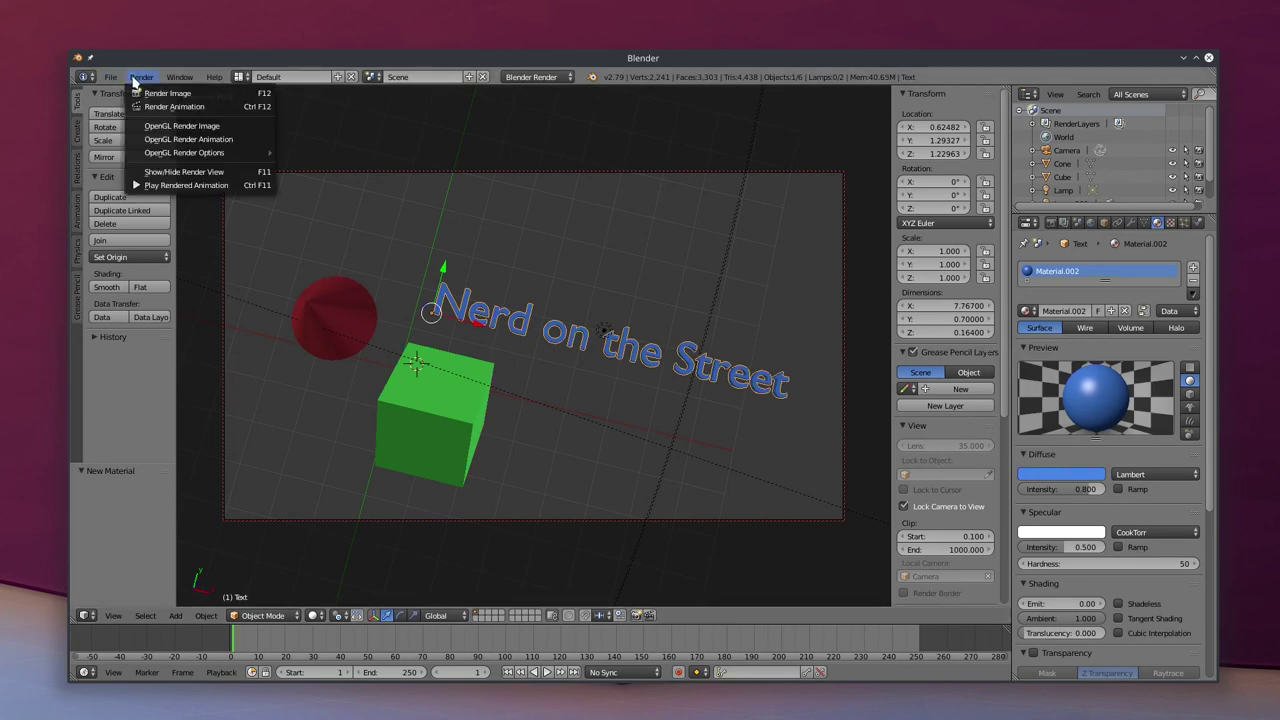
left_click(140, 92)
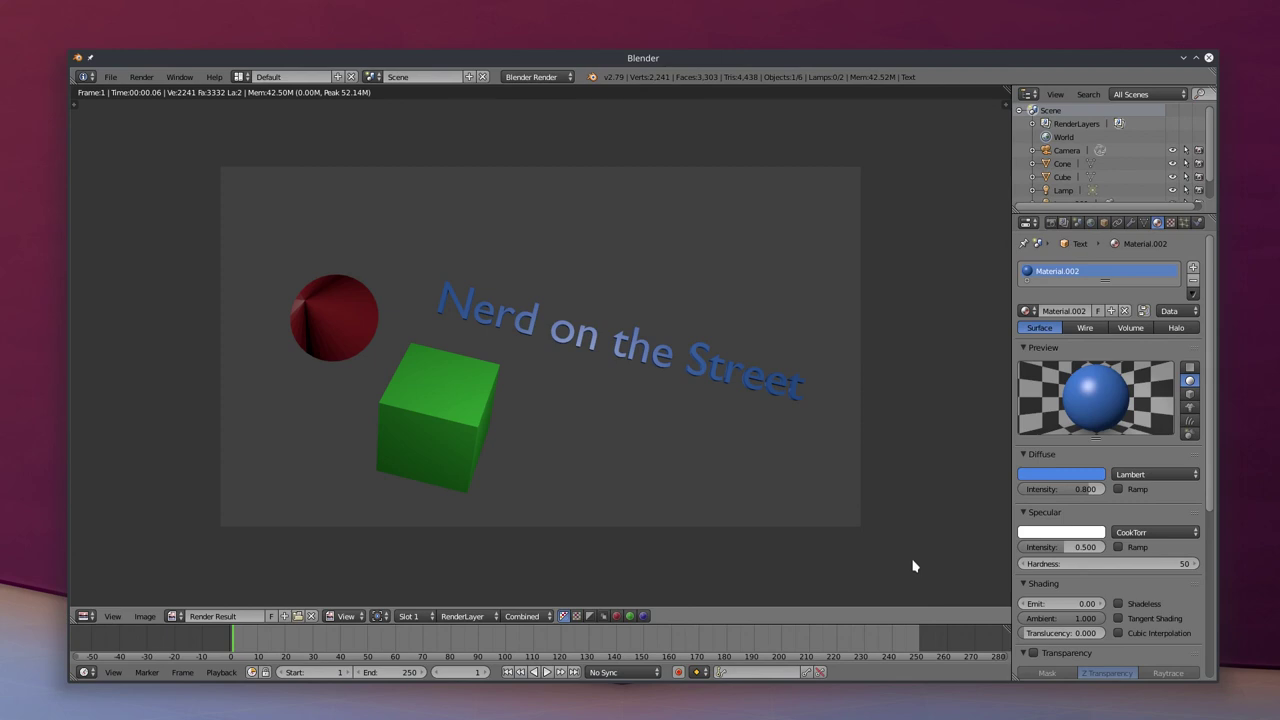
Start saving the project and create a folder named Blender Tutorials inside the Videos folder
key("ctrl+s")
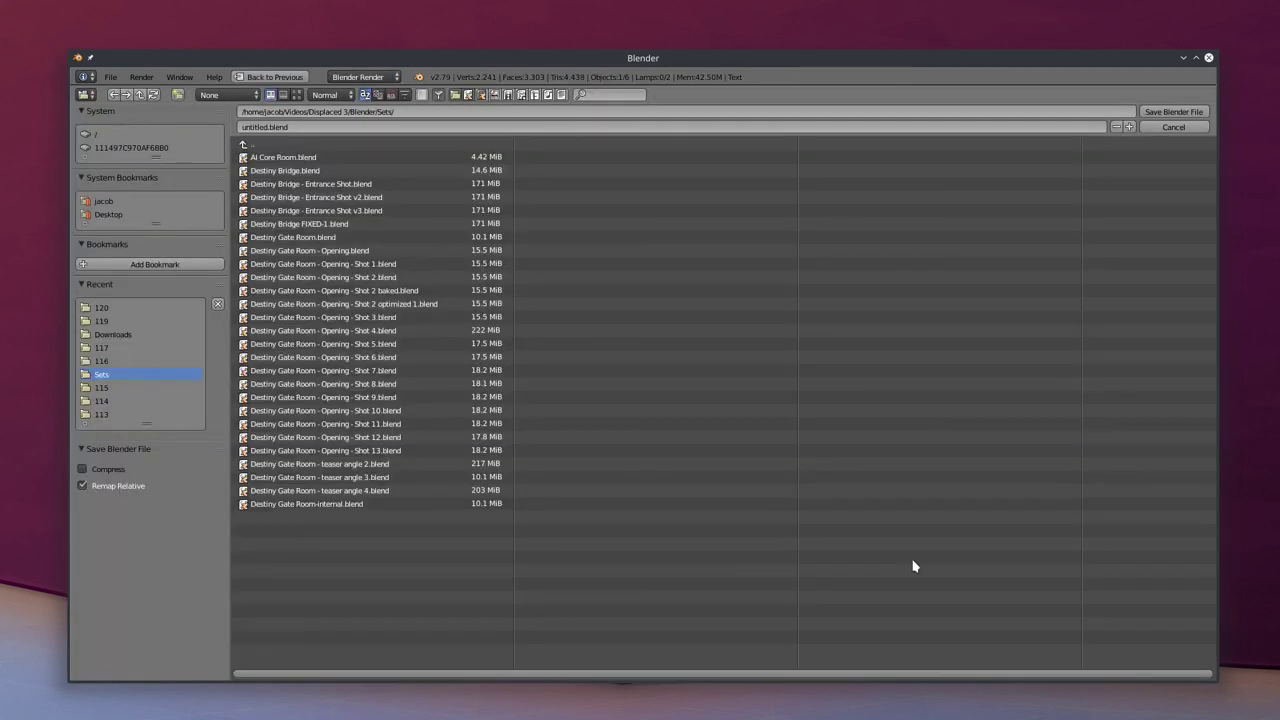
left_click(367, 145)
left_click(367, 145)
left_click(367, 145)
left_click(178, 95)
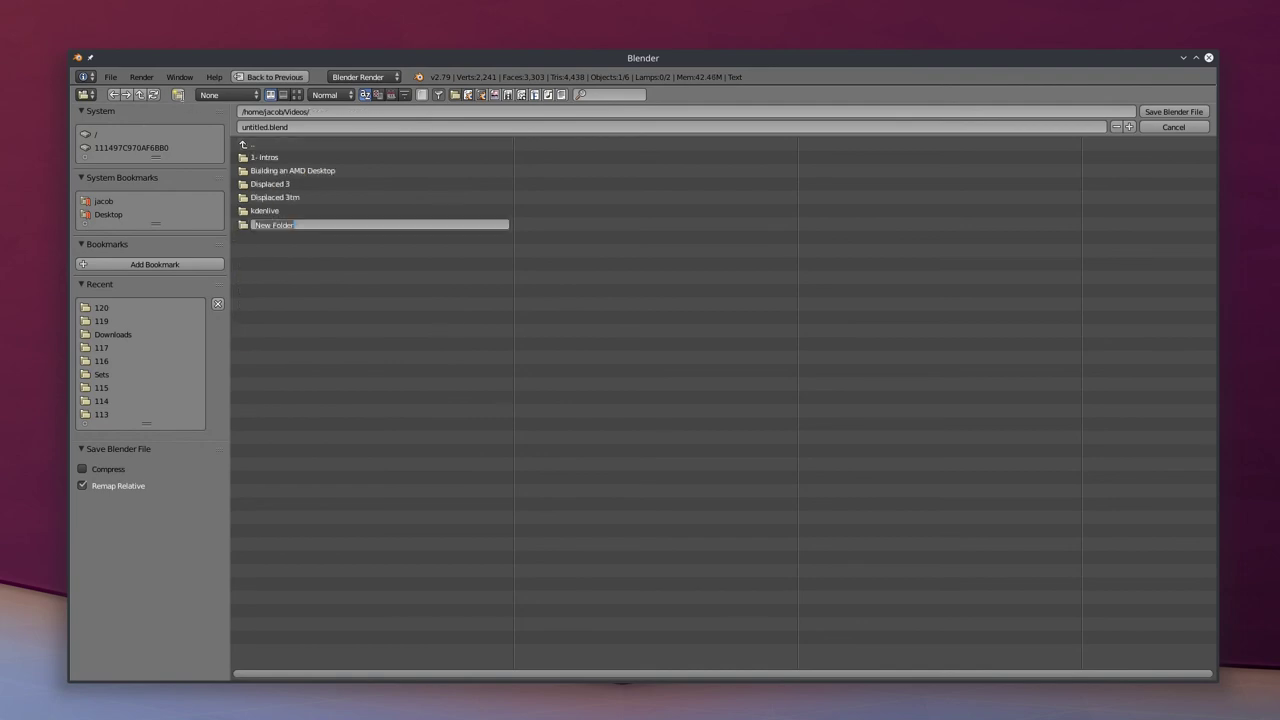
key("BackSpace")
key("Return")
Save the project as Episode 1.blend in the Blender Tutorials folder
double_click(330, 171)
left_click(268, 128)
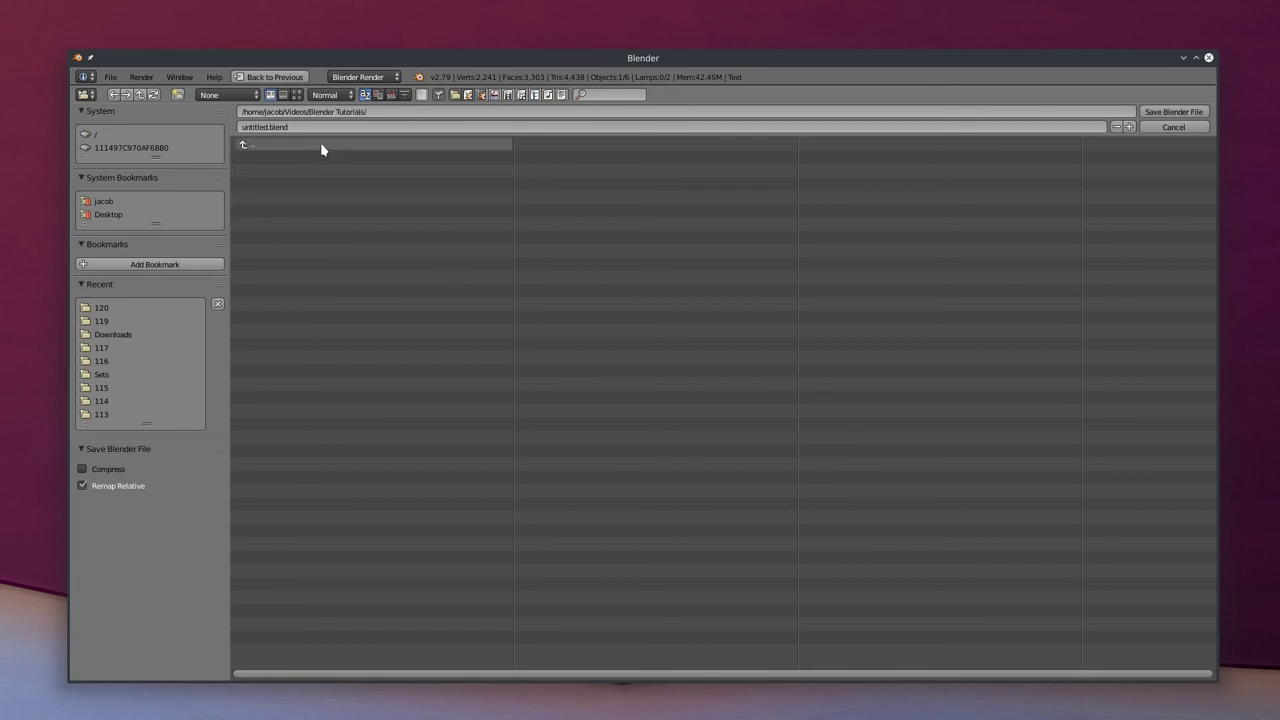
left_click(268, 128)
key("ctrl+BackSpace")
key("Return")
left_click(1168, 113)
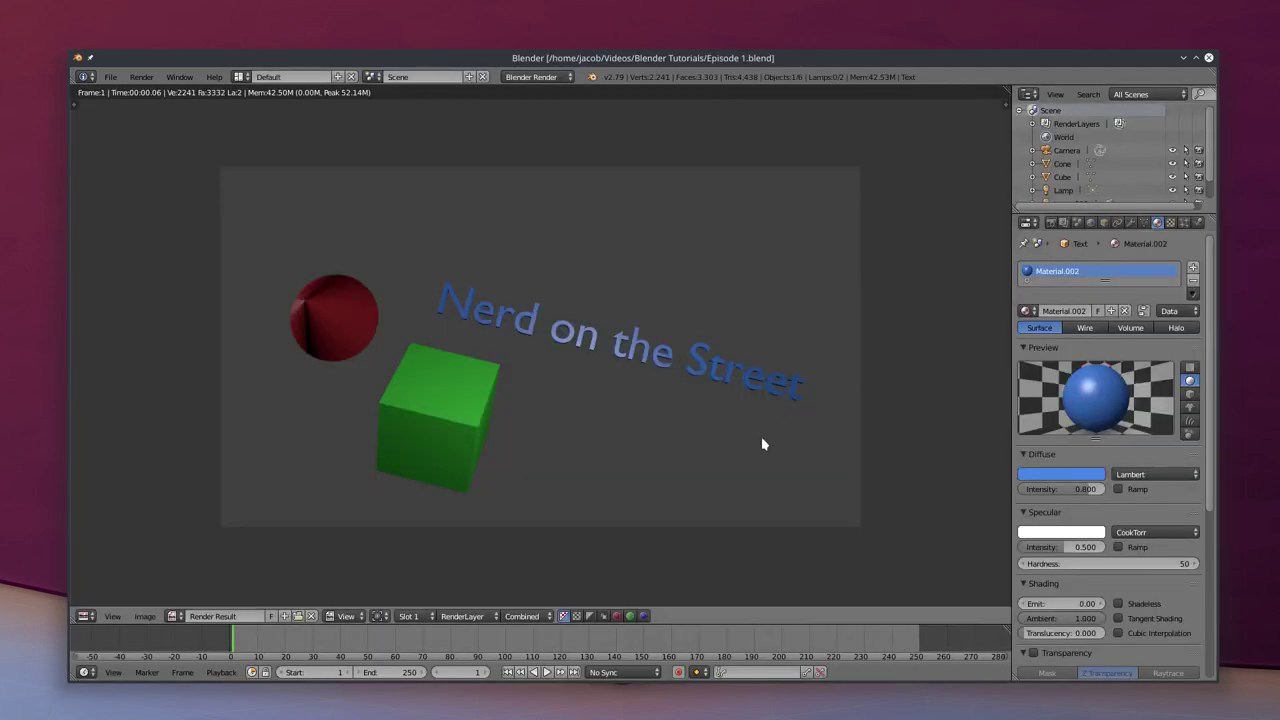